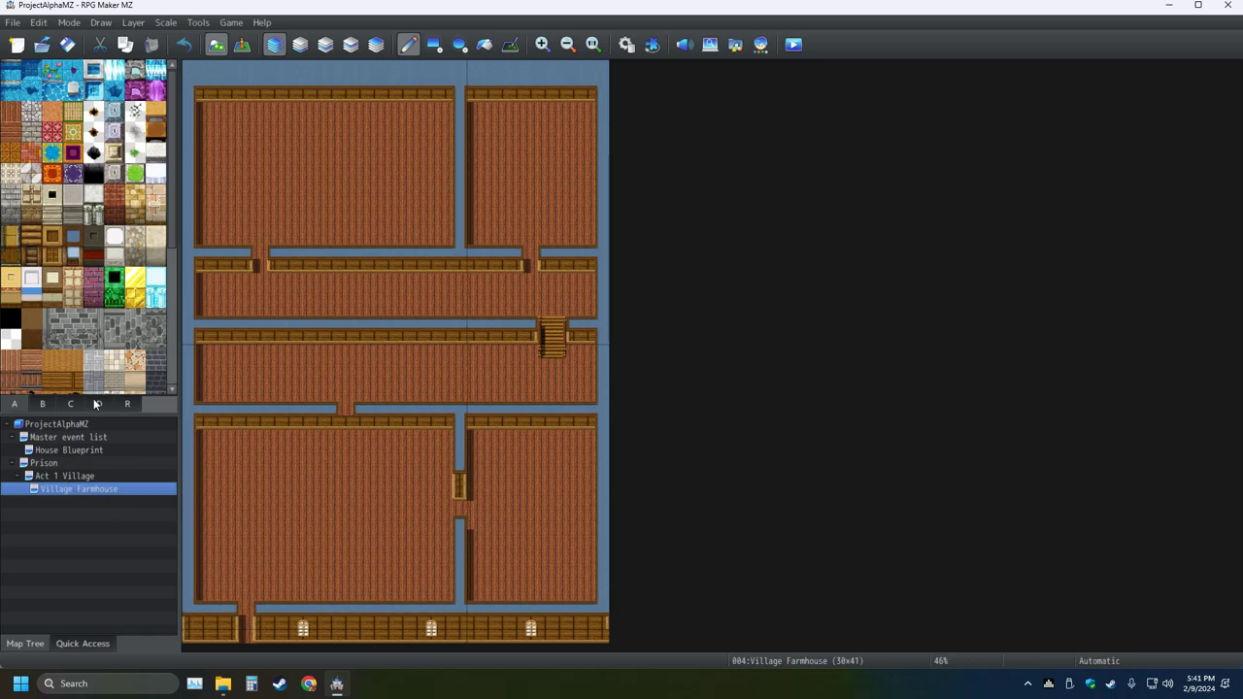
- Try placing a red sofa, a fireplace and a floor tile row, then undo them all
click(43, 405)
scroll(94, 316, down, 1)
scroll(94, 316, down, 2)
scroll(95, 316, down, 1)
scroll(94, 316, up, 1)
scroll(94, 316, up, 1)
scroll(94, 316, up, 1)
scroll(94, 316, up, 1)
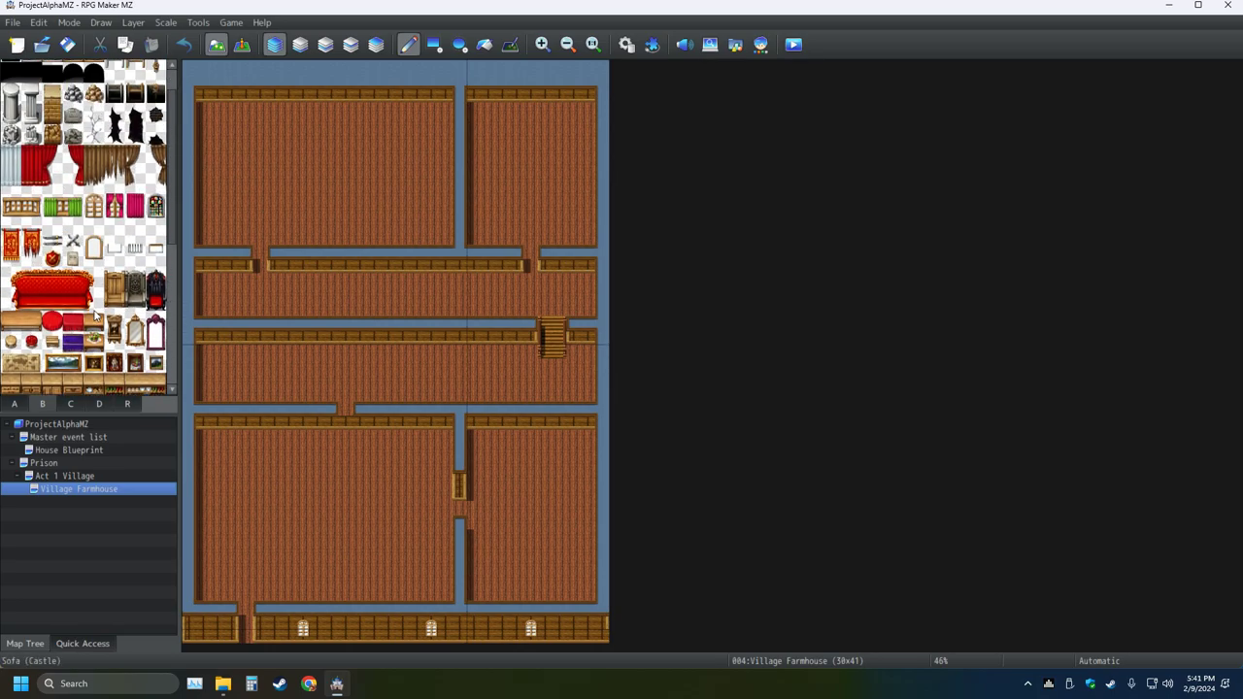
scroll(94, 316, down, 1)
mouse_move(12, 199)
mouse_down()
mouse_move(107, 230)
mouse_move(163, 230)
mouse_up()
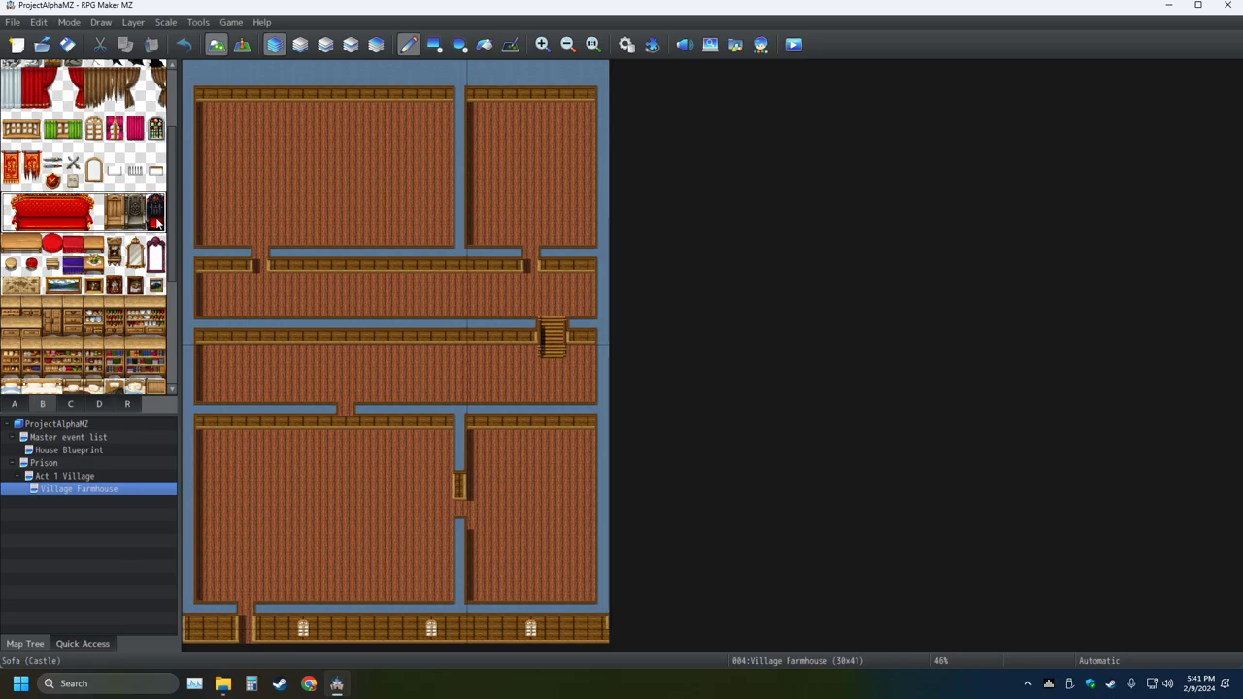
click(294, 489)
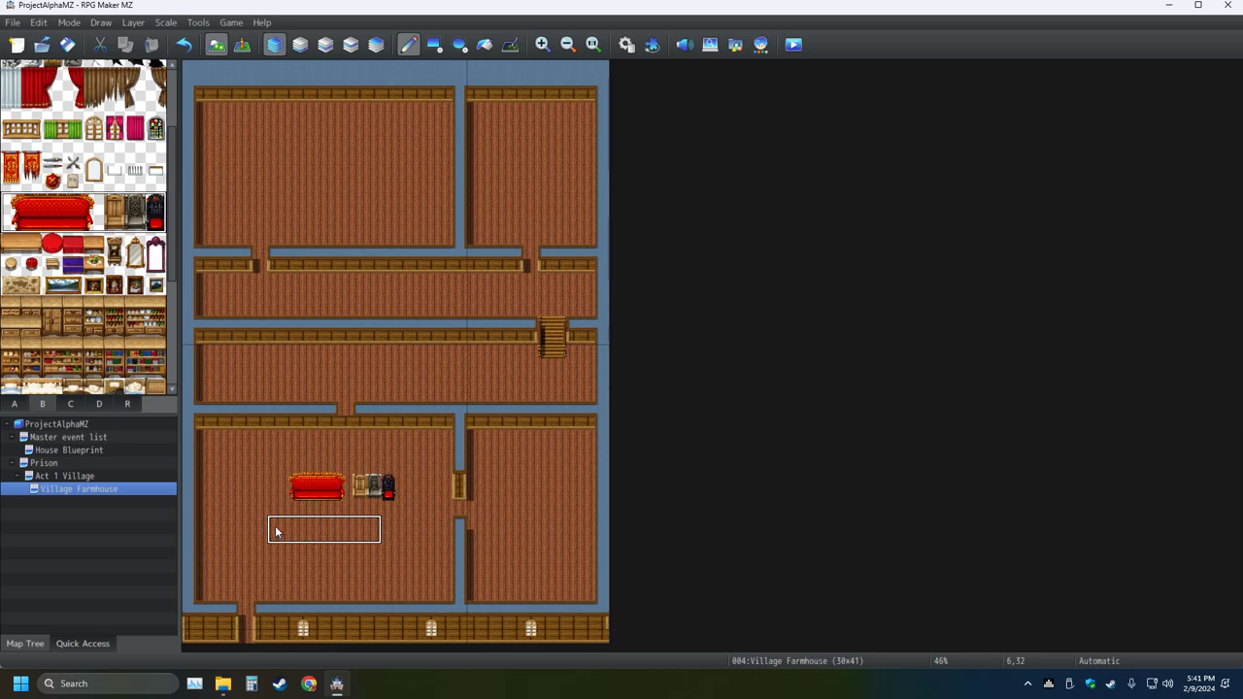
scroll(120, 350, down, 3)
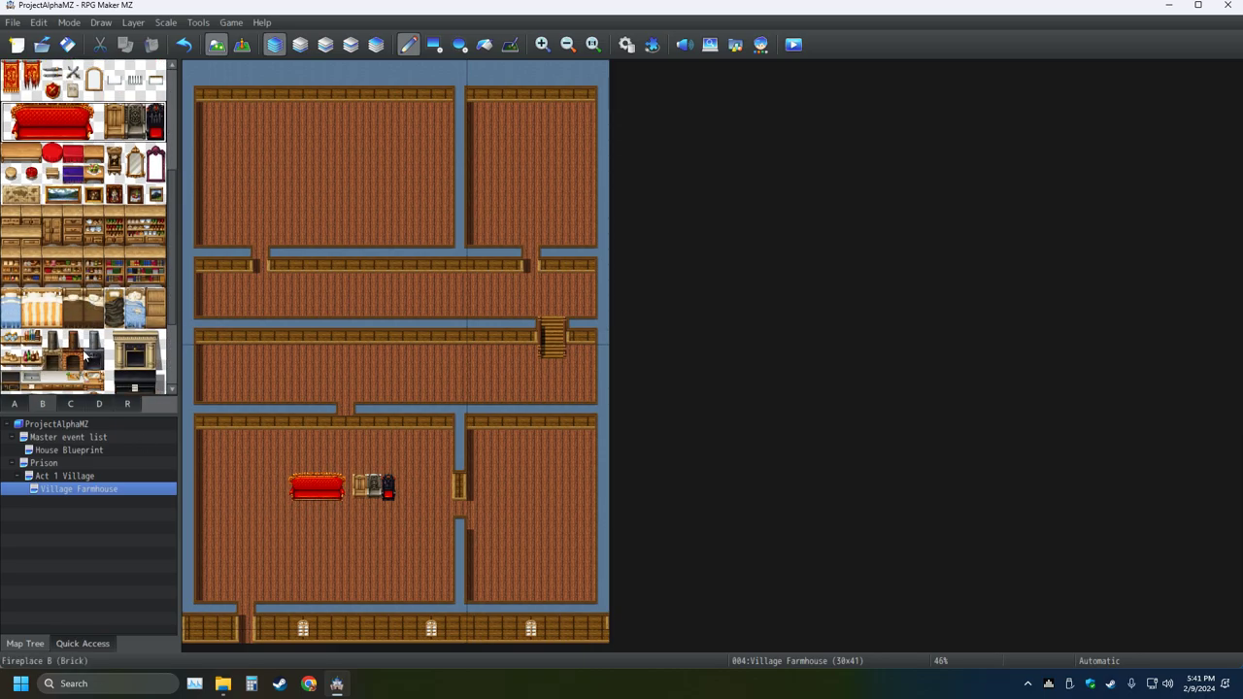
drag(116, 361, 152, 340)
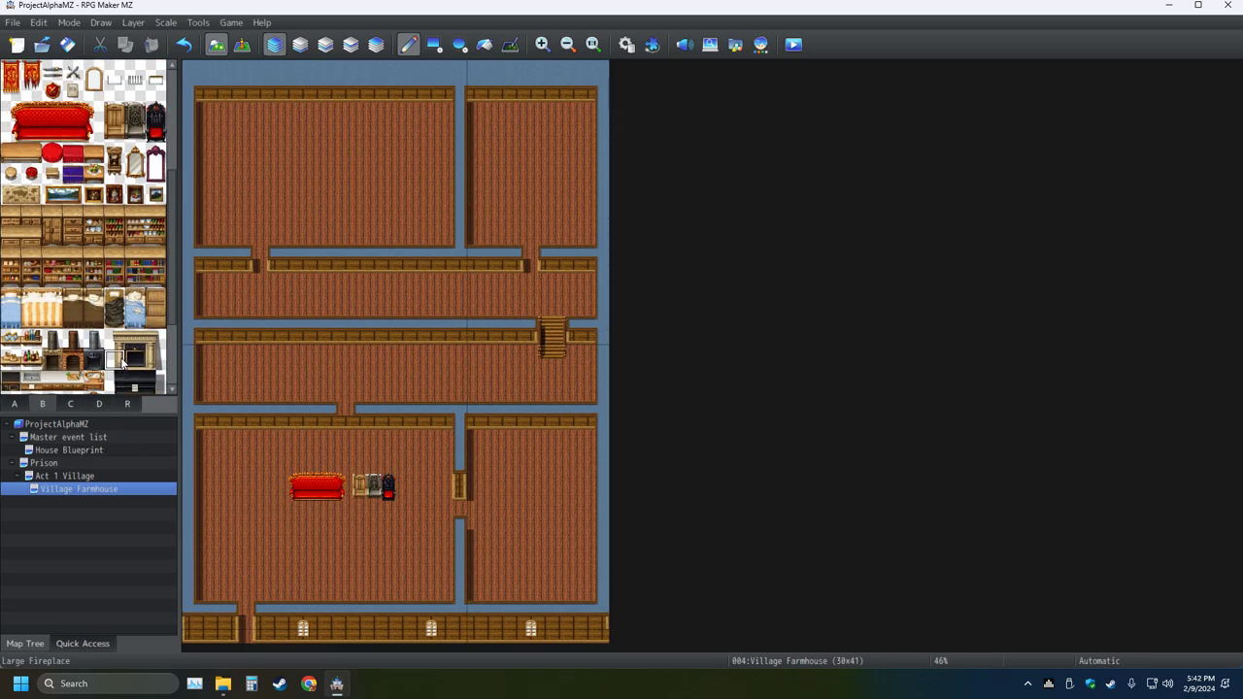
click(417, 427)
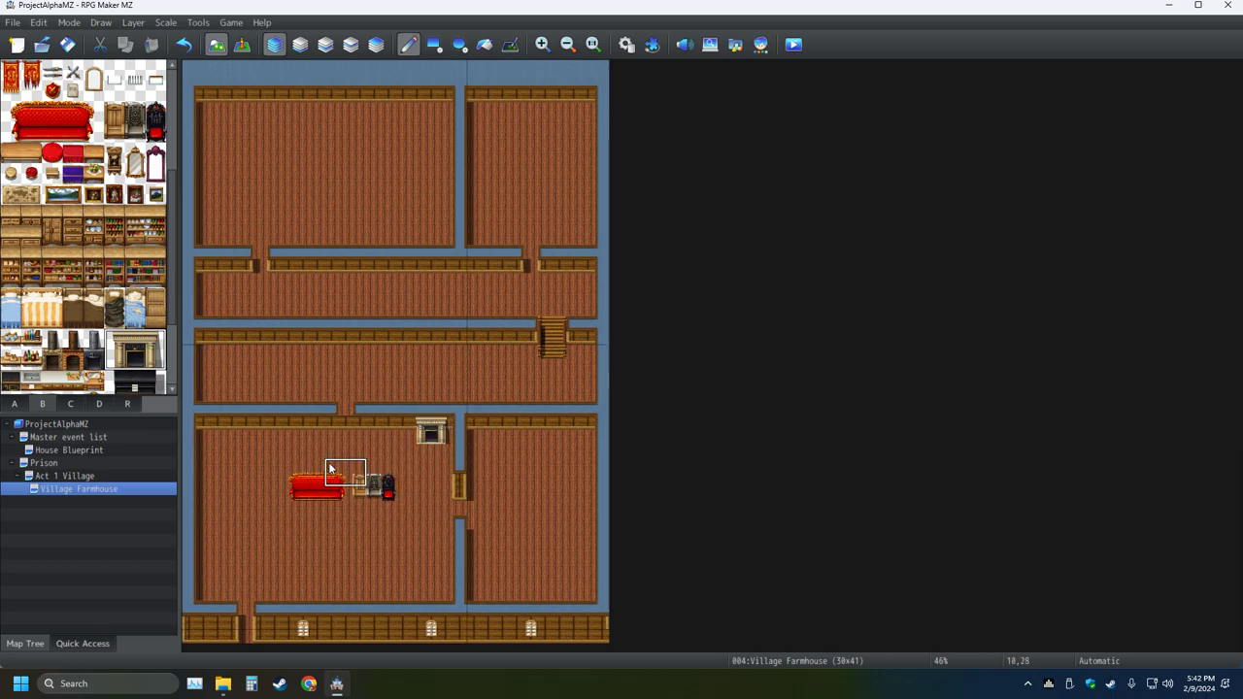
click(184, 45)
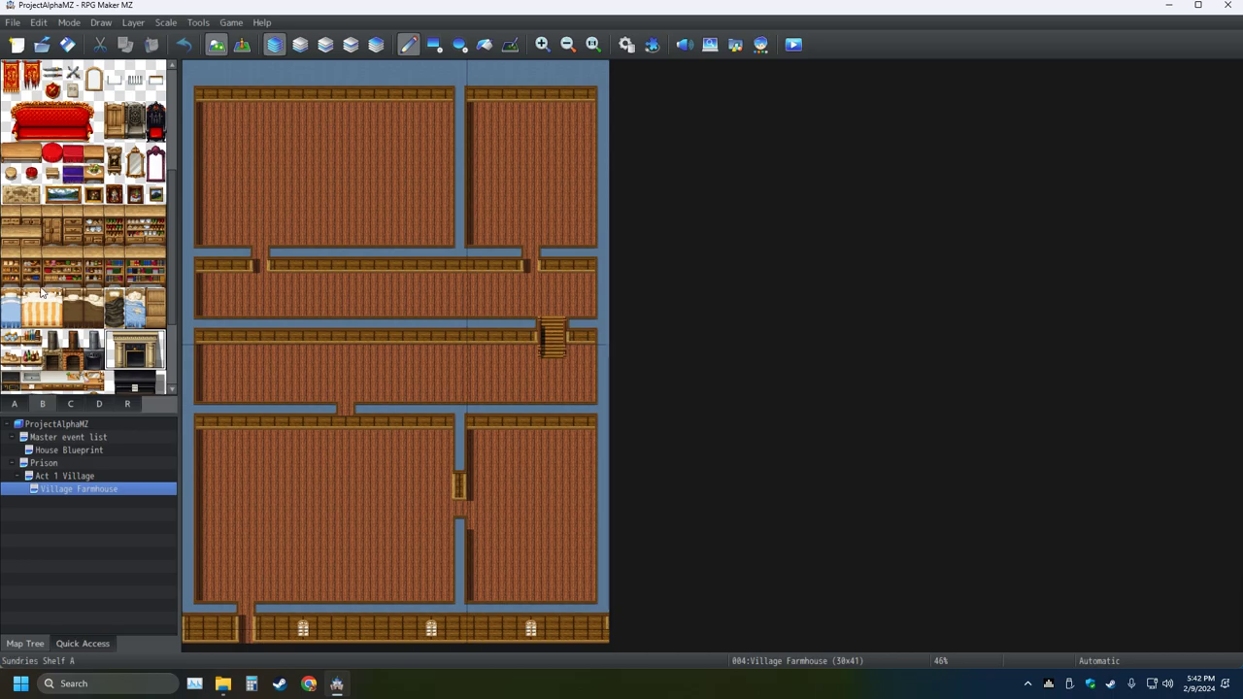
scroll(87, 281, down, 2)
scroll(59, 310, down, 1)
scroll(57, 316, down, 1)
scroll(61, 315, up, 5)
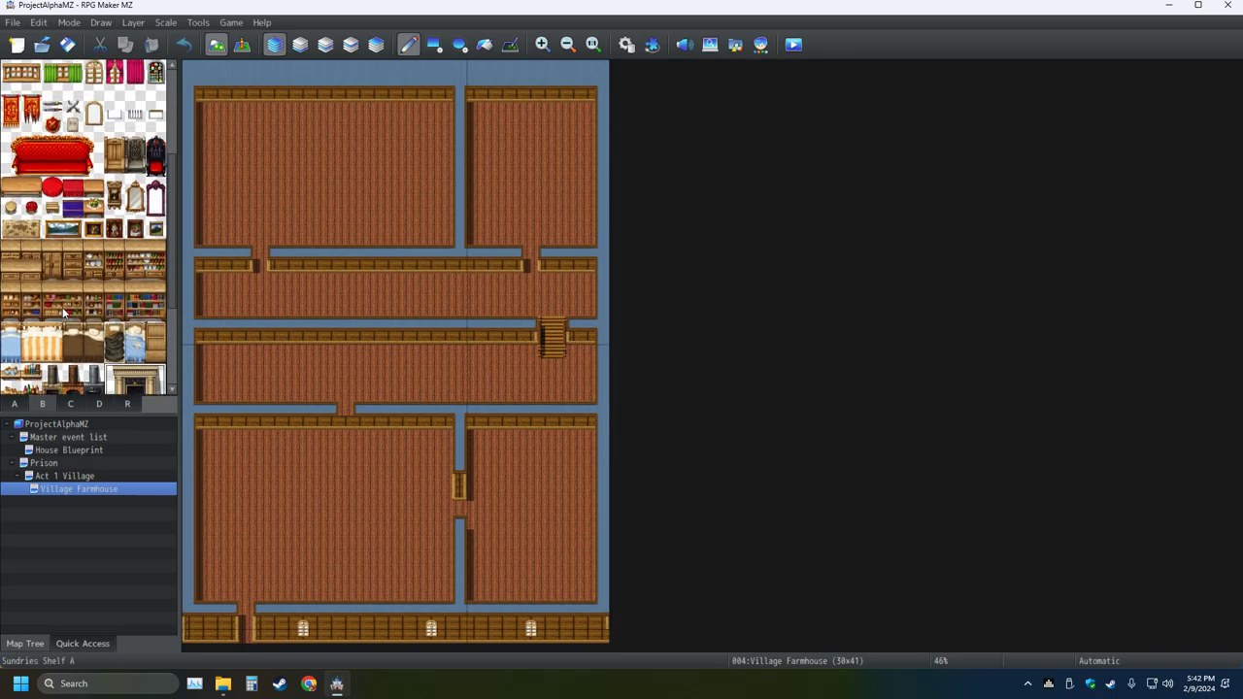
click(11, 208)
mouse_move(260, 493)
mouse_down()
mouse_move(360, 480)
mouse_move(188, 501)
mouse_move(328, 544)
mouse_up()
click(182, 45)
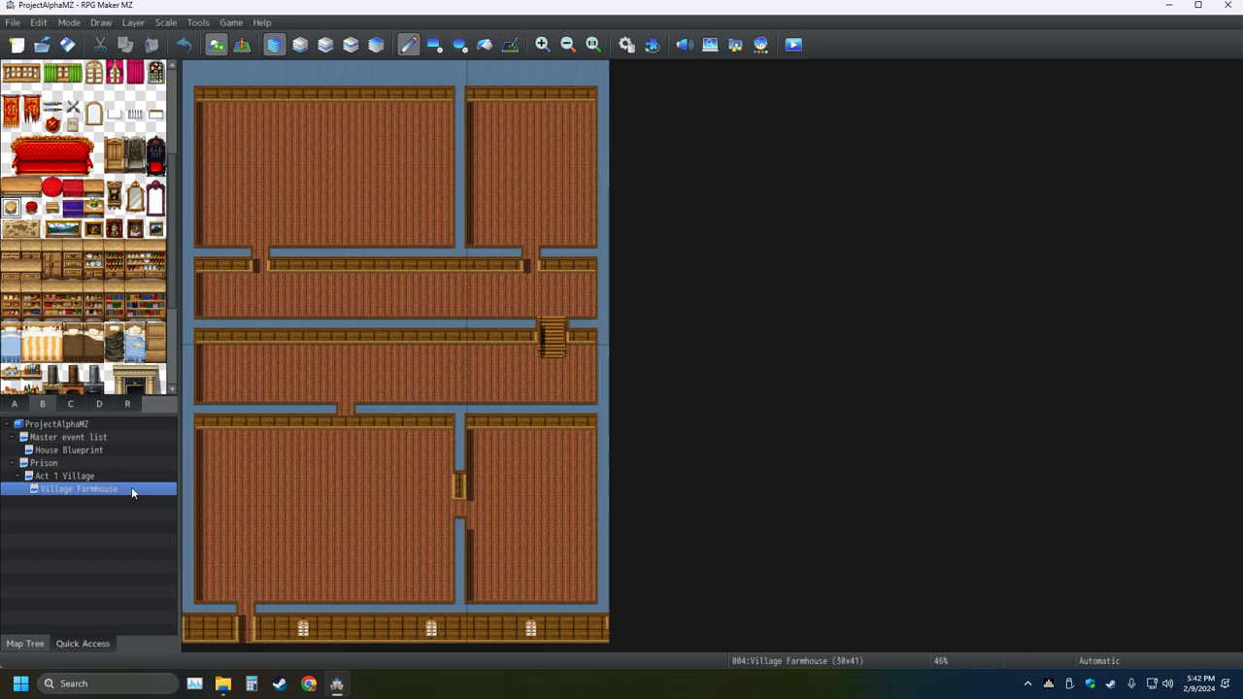
scroll(73, 325, down, 1)
scroll(73, 325, down, 2)
- Flood-fill the blue empty areas with brown wall-top tiles, then glance at Act 1 Village
click(14, 403)
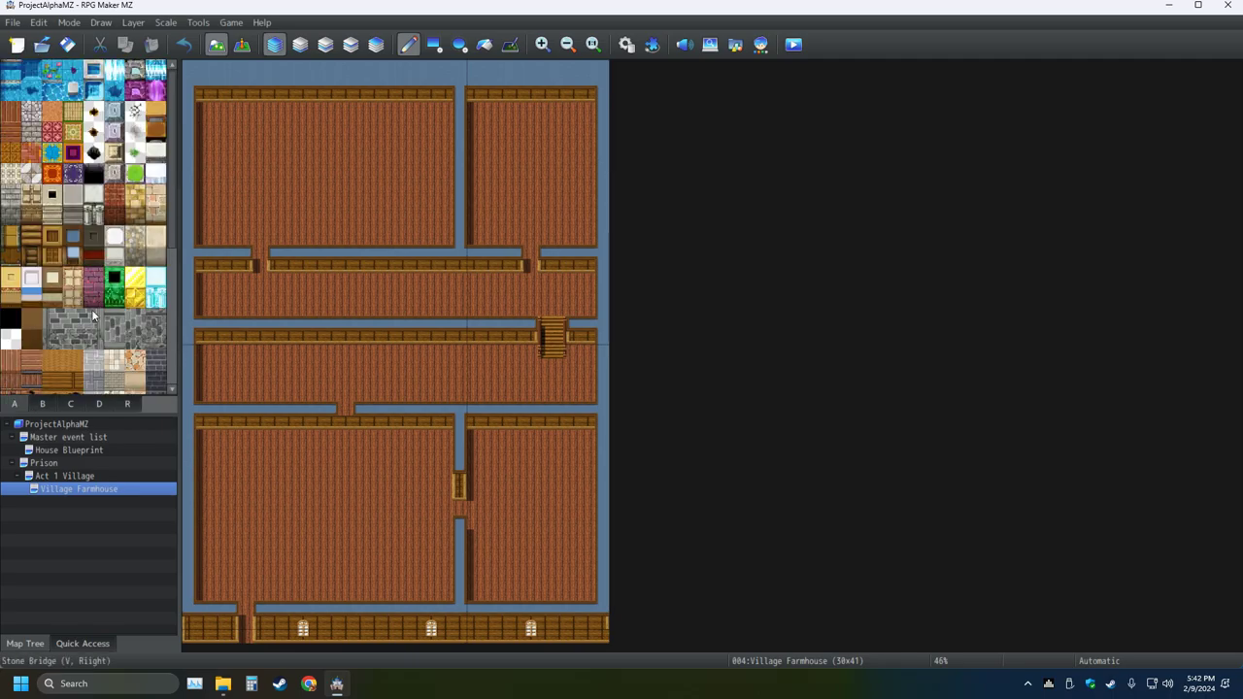
click(52, 235)
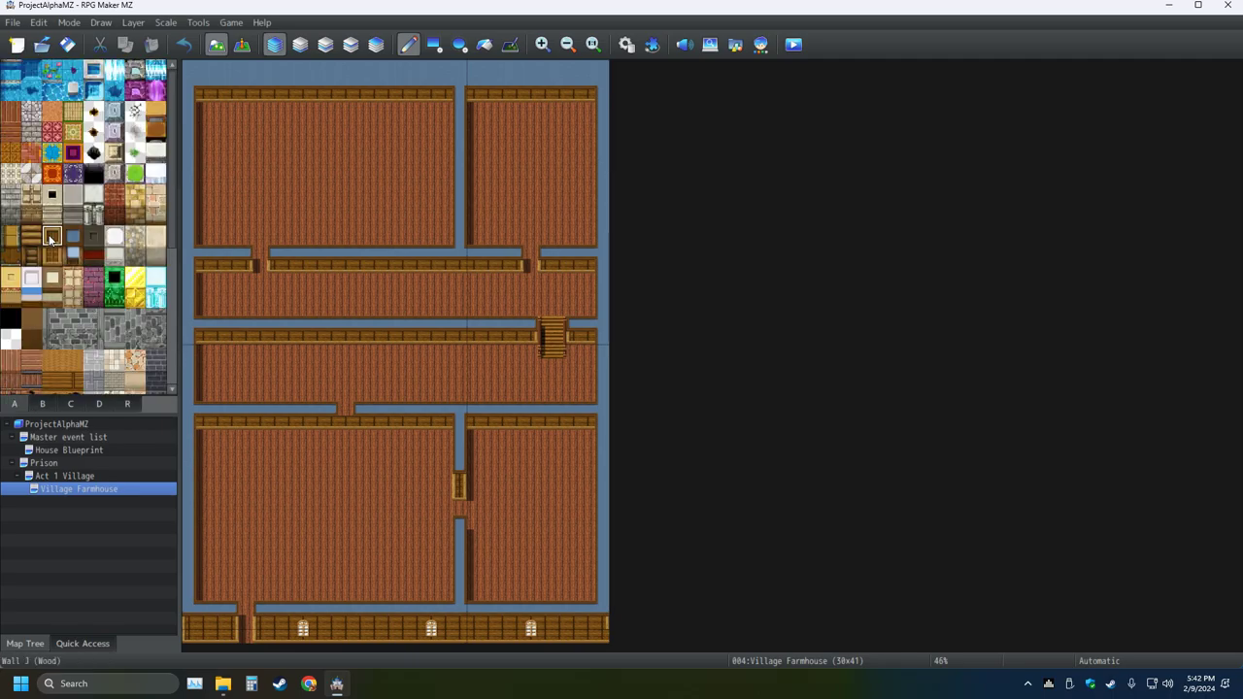
click(484, 44)
click(473, 81)
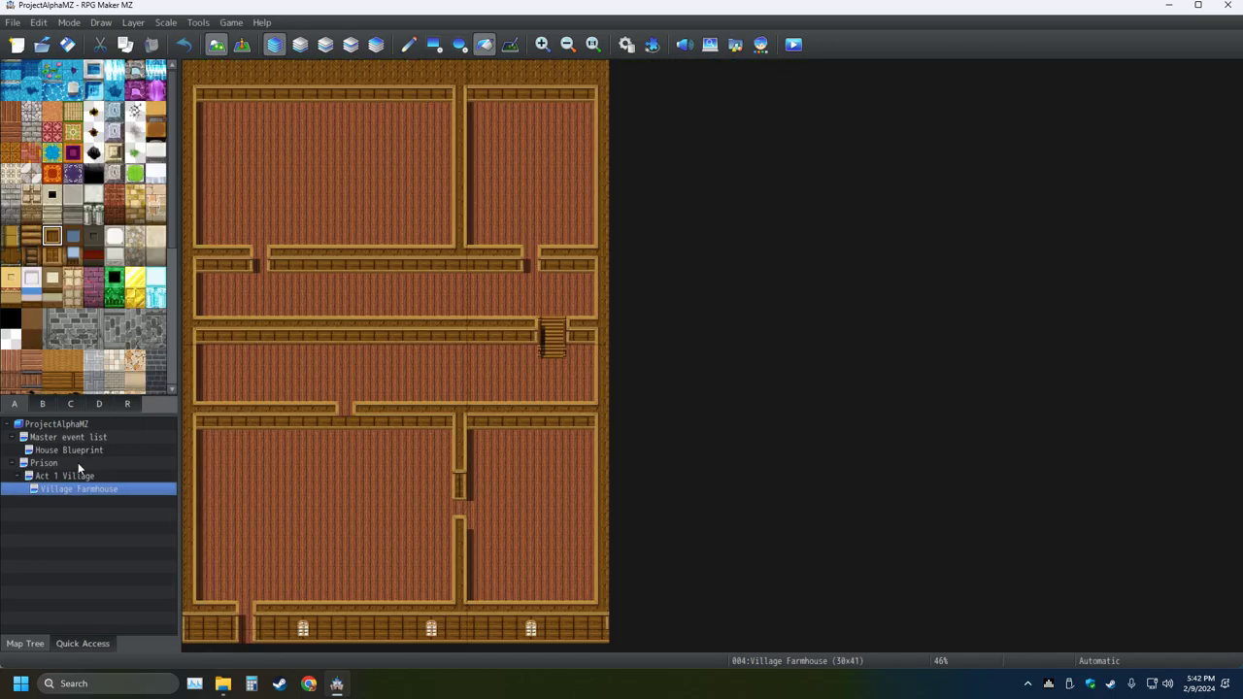
click(64, 476)
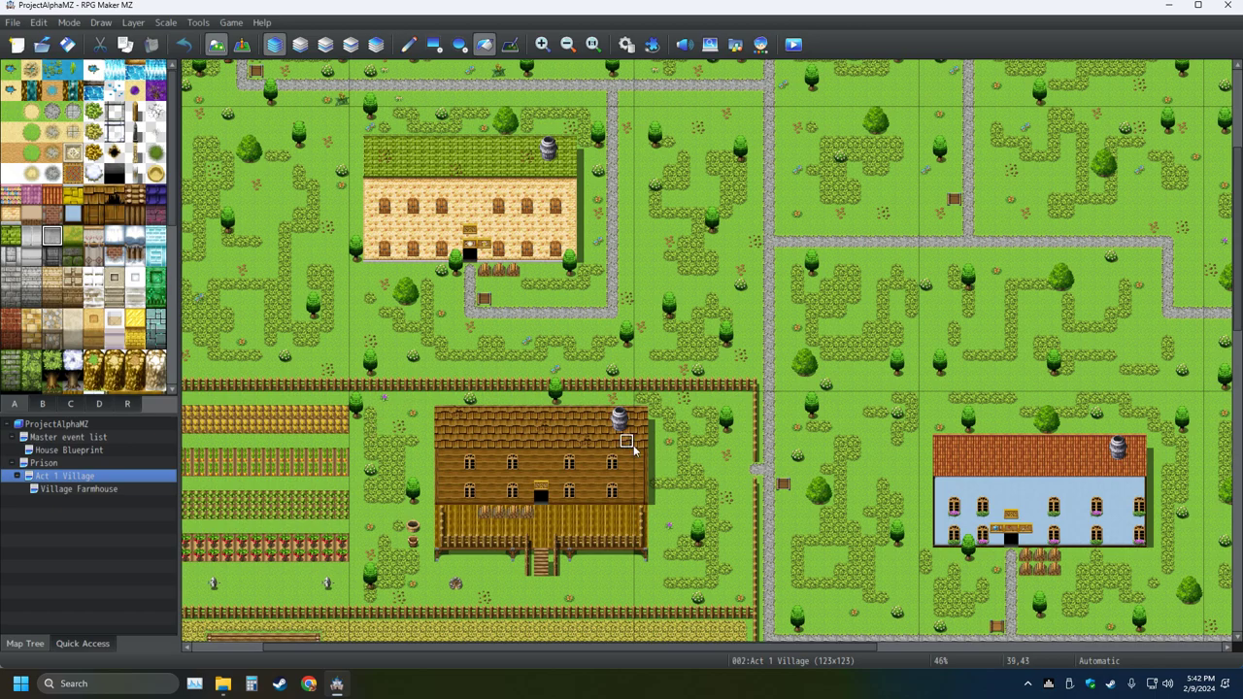
click(83, 488)
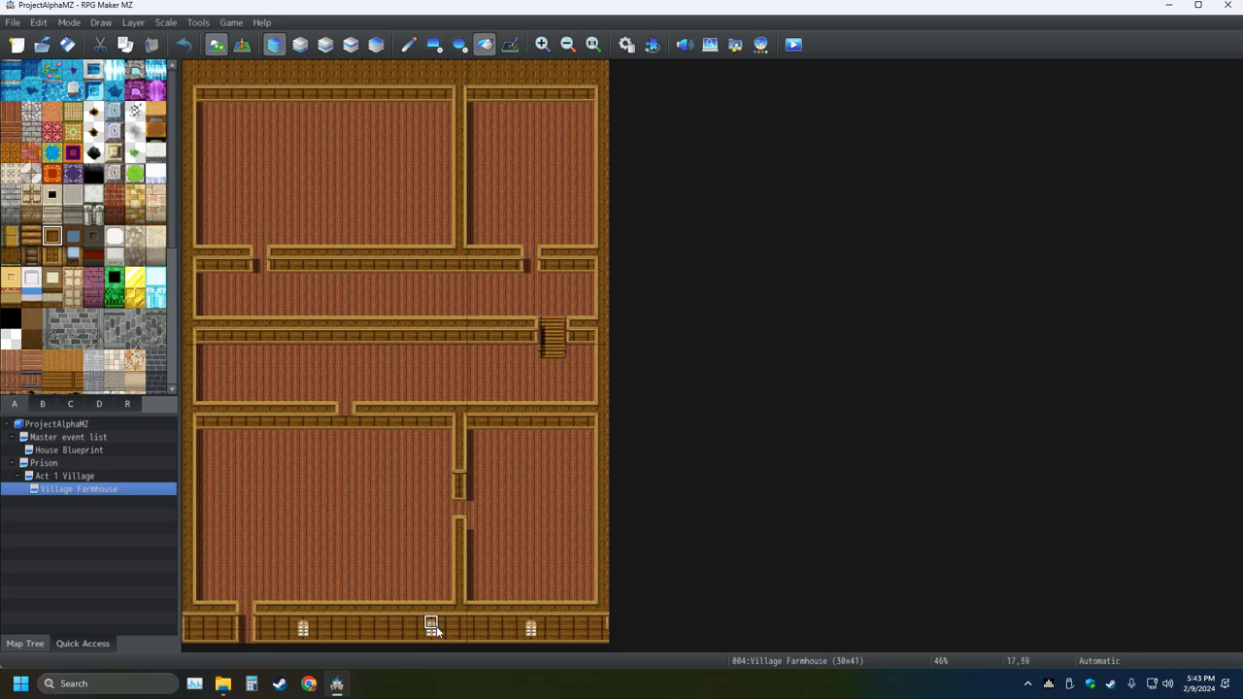
- Sample a wall tile for rectangle drawing, then paint and undo a trial green tile strip
right_click(445, 97)
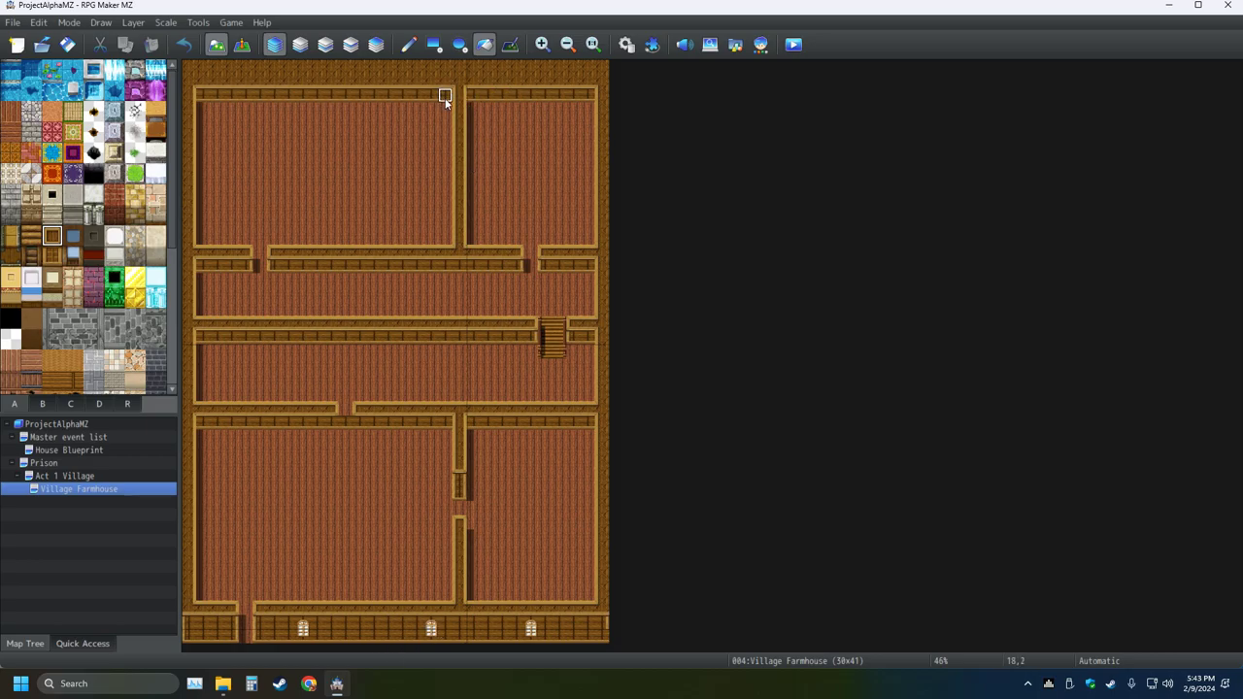
click(435, 46)
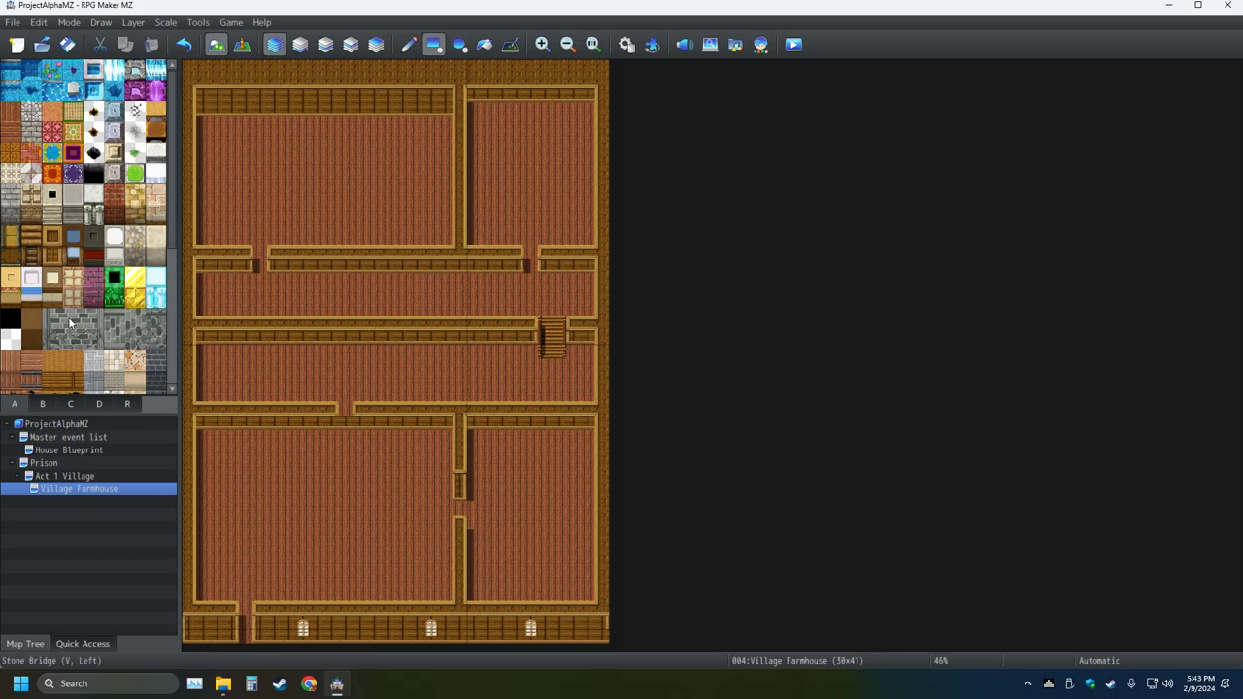
scroll(104, 306, down, 2)
scroll(104, 306, down, 2)
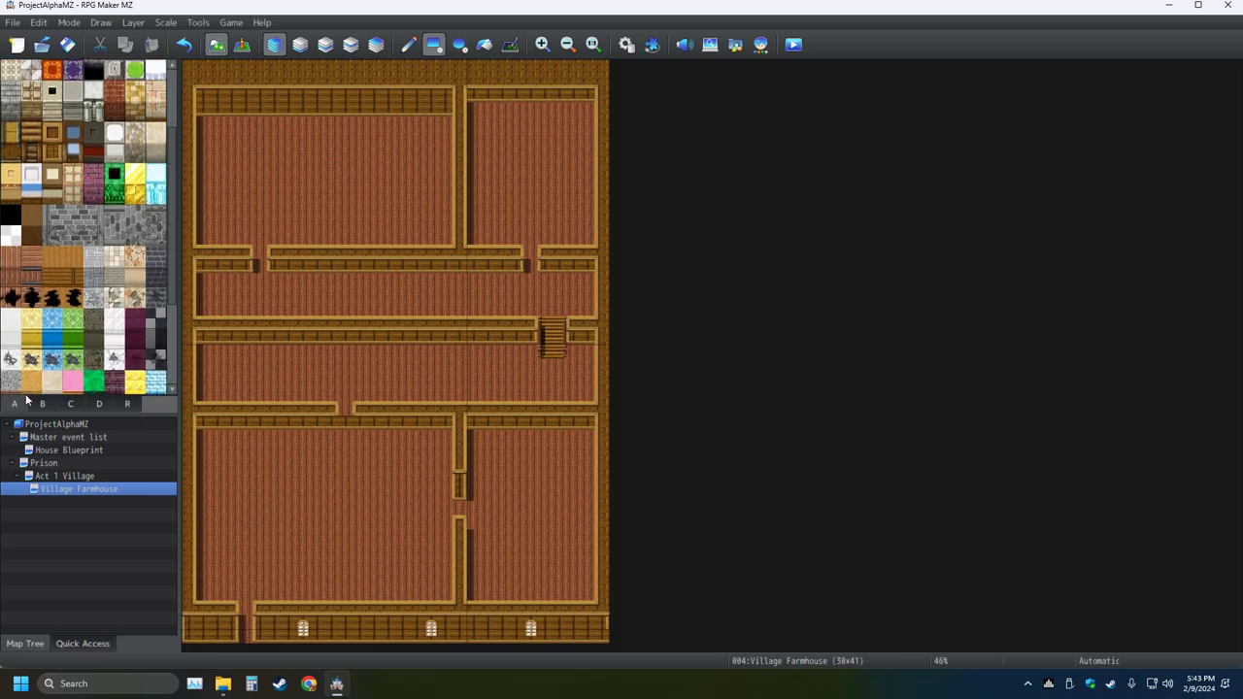
click(76, 340)
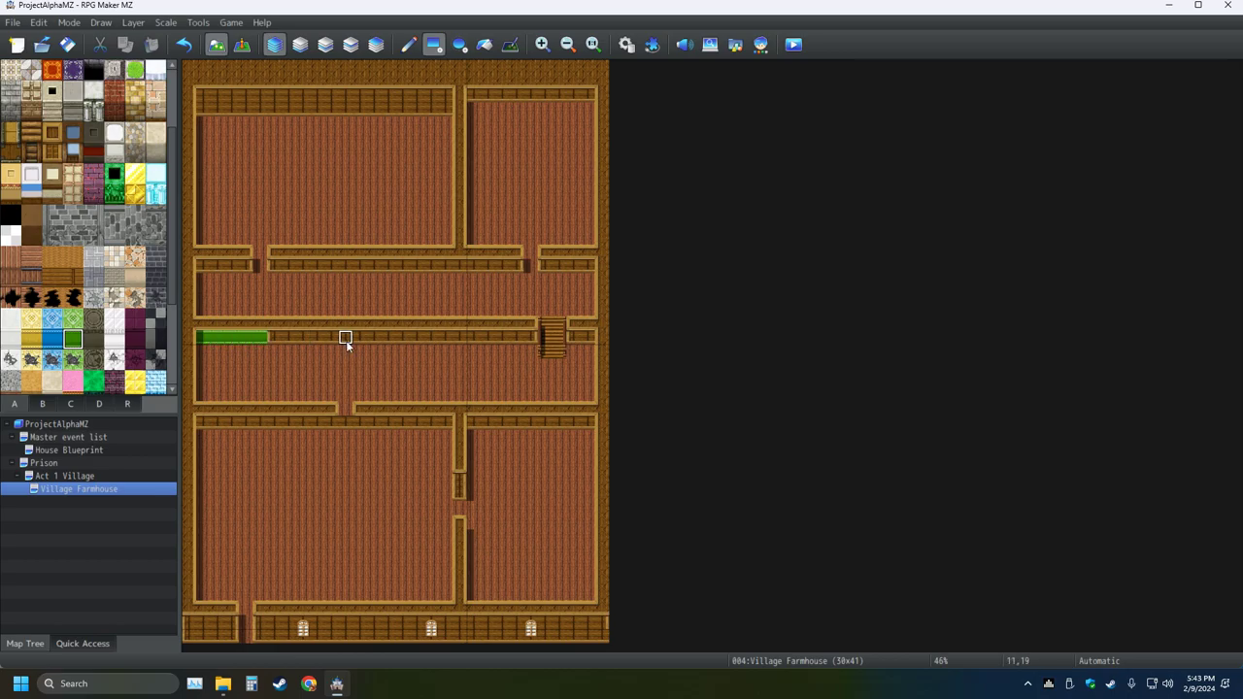
drag(204, 350, 218, 352)
key(ctrl+z)
click(184, 44)
key(ctrl+z)
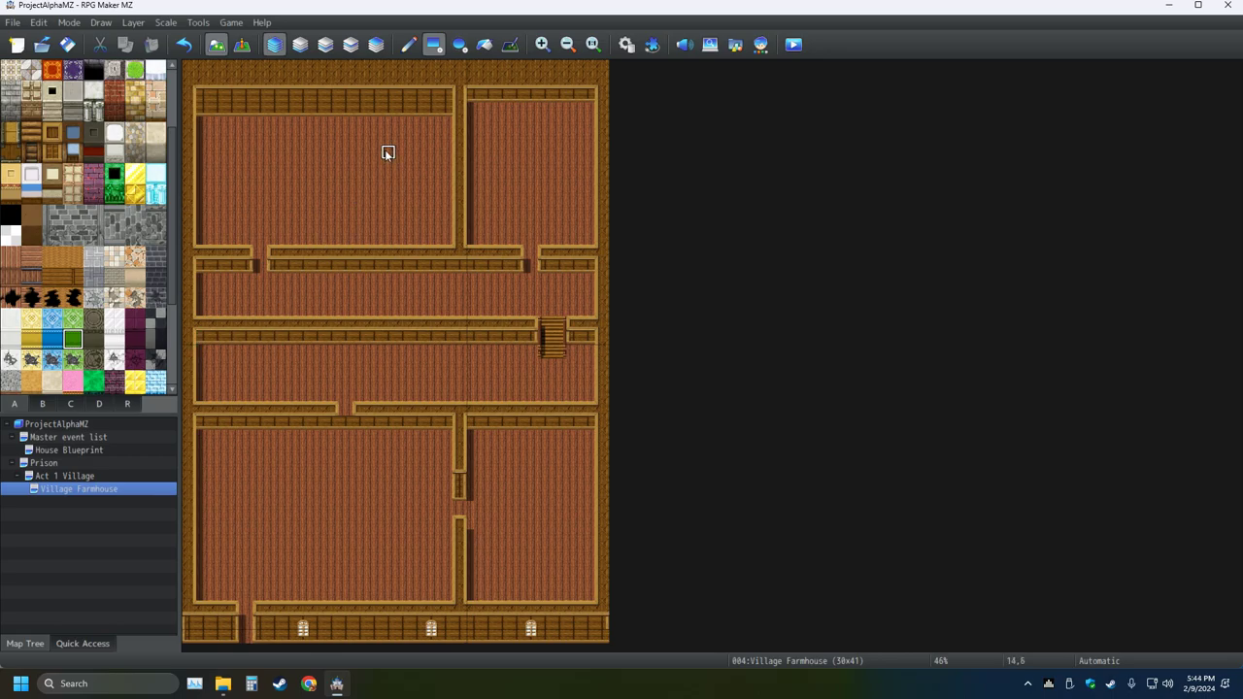
- Add a tall wall face to the top-right room and save the project
click(484, 108)
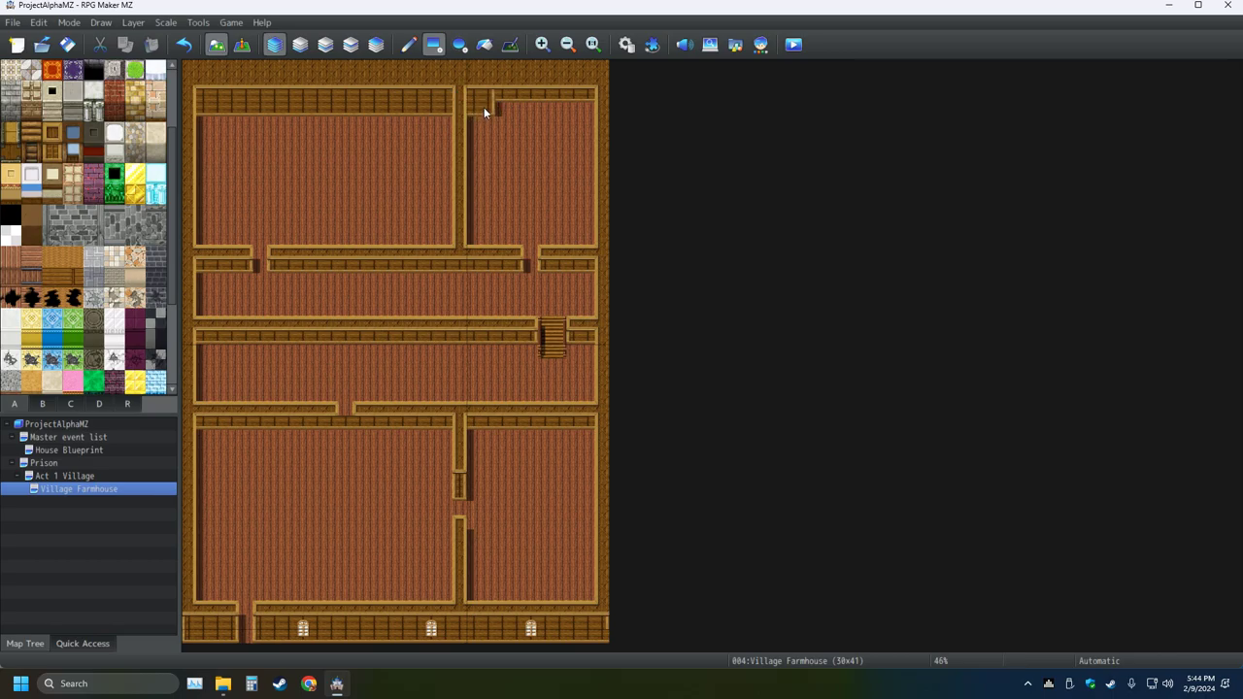
click(67, 44)
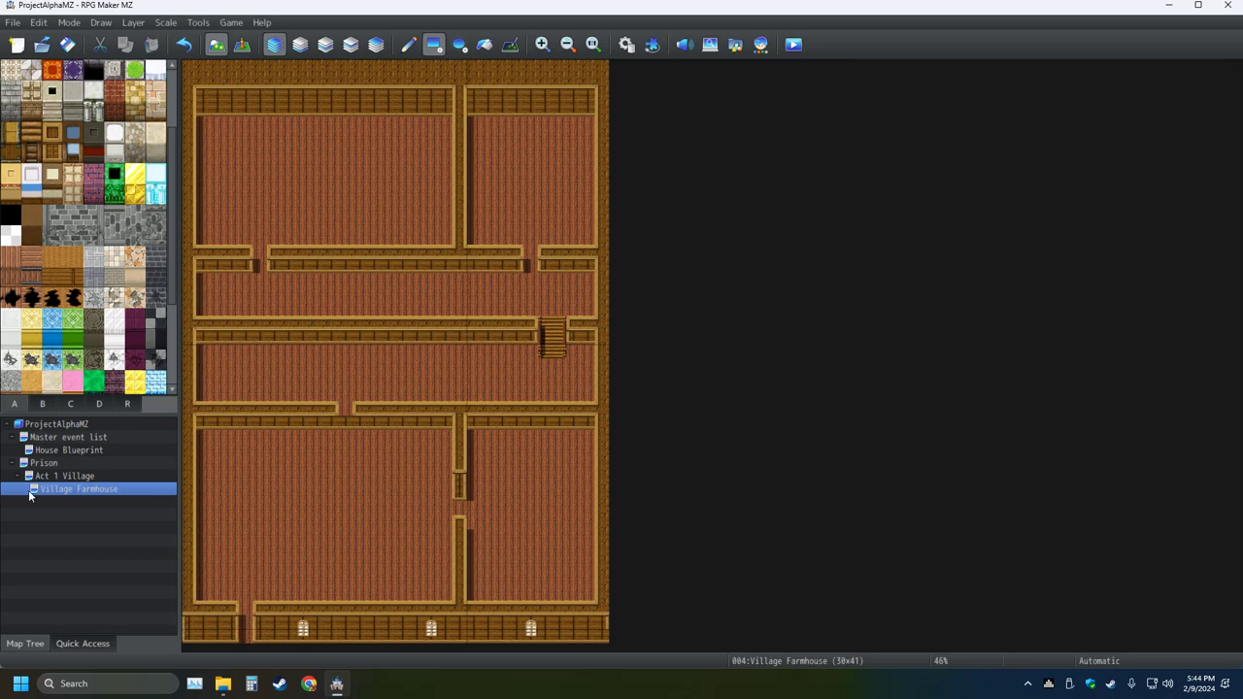
click(58, 476)
- Place a window at the front wall's left end, then switch to Event mode
click(230, 626)
click(408, 46)
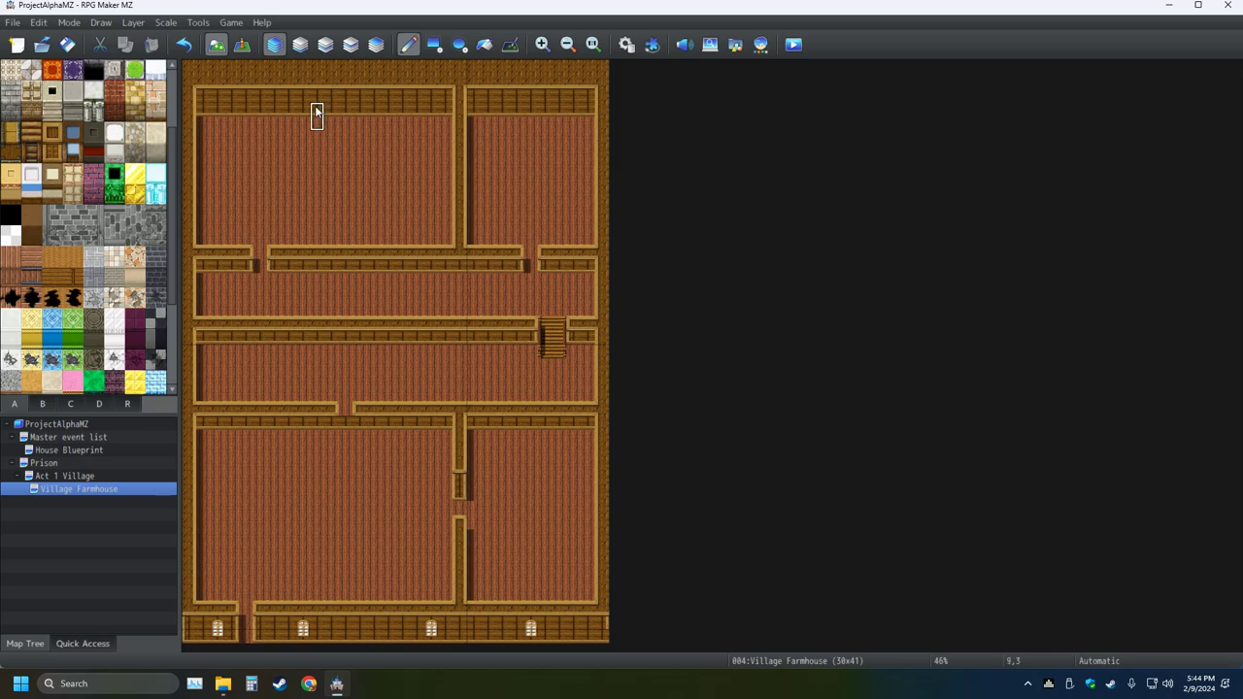
click(45, 404)
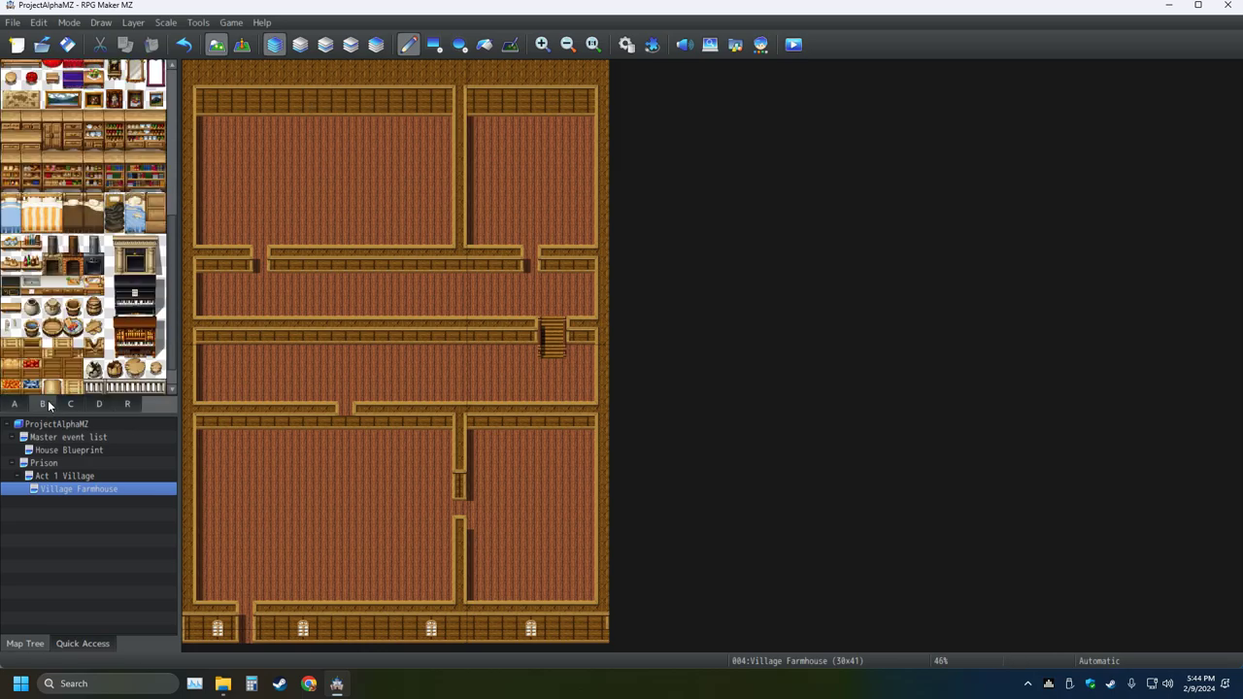
scroll(72, 292, up, 2)
scroll(72, 291, up, 2)
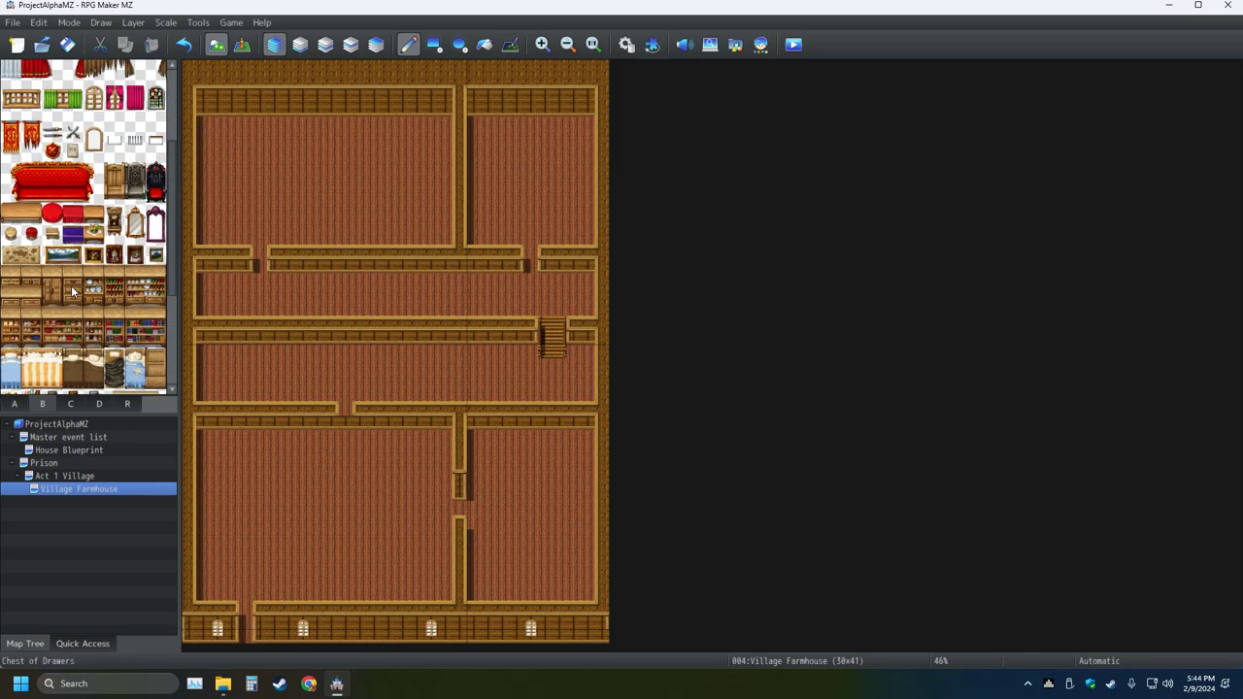
scroll(71, 291, up, 1)
scroll(74, 289, up, 1)
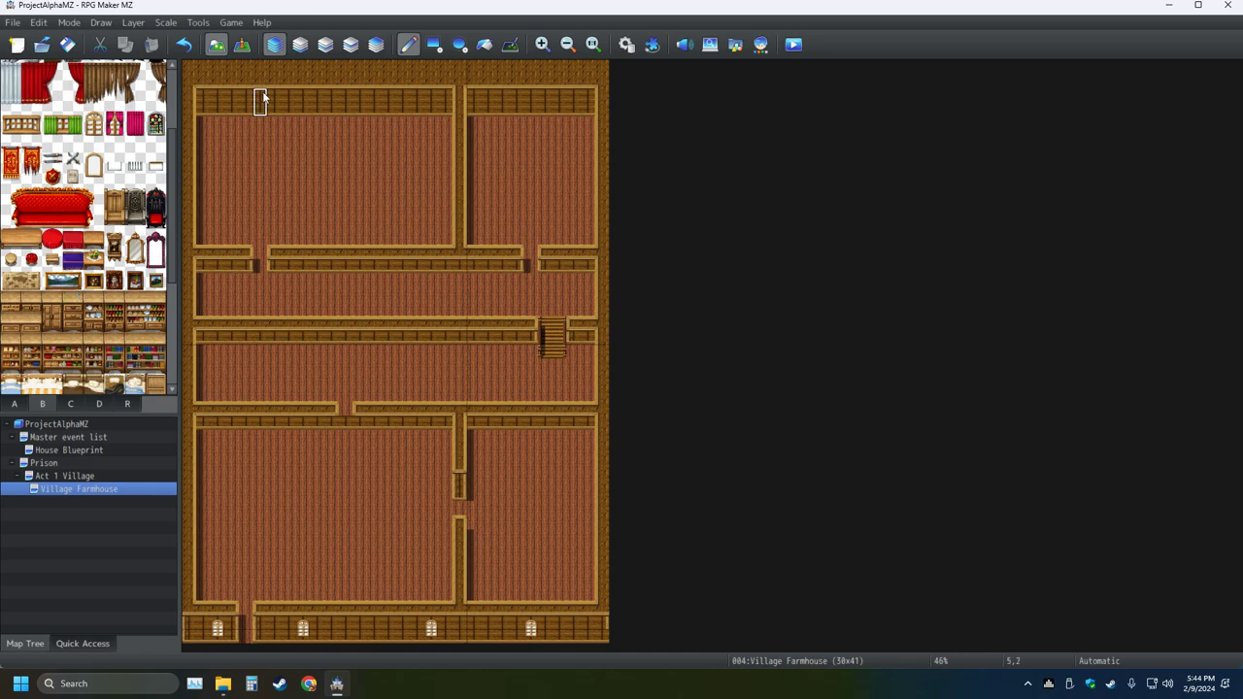
click(243, 40)
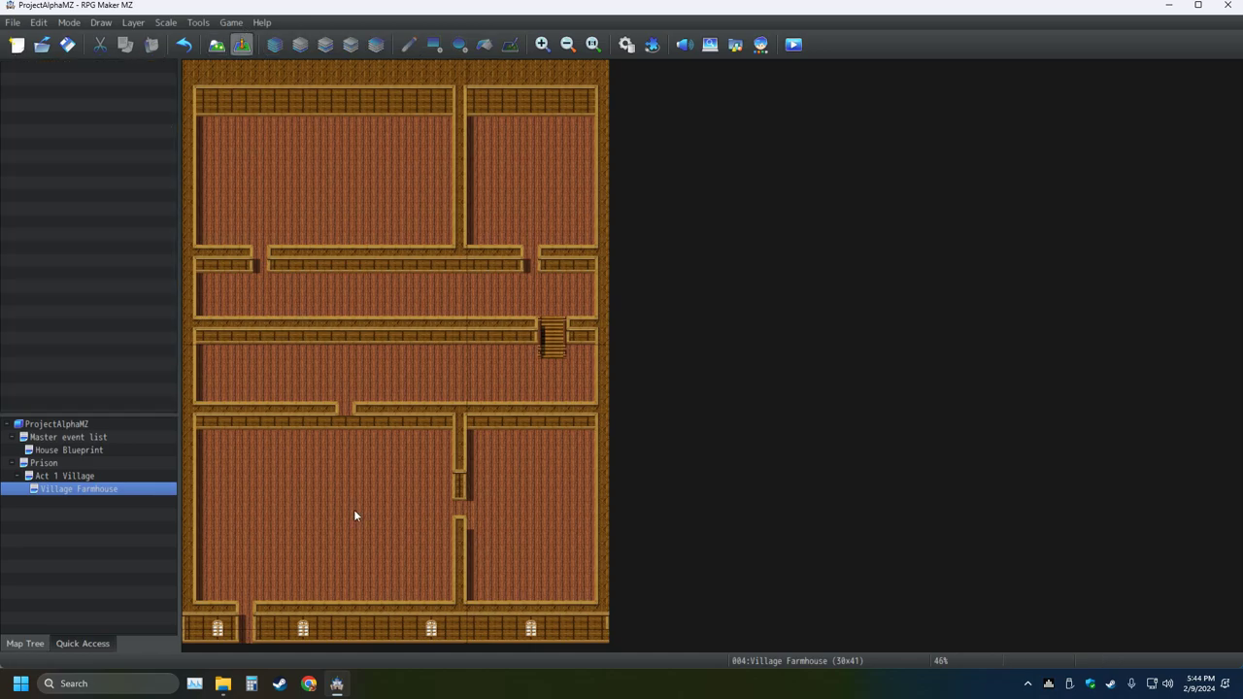
- Set the door-side event's image to the orange !$LightInside glow
double_click(217, 608)
double_click(323, 414)
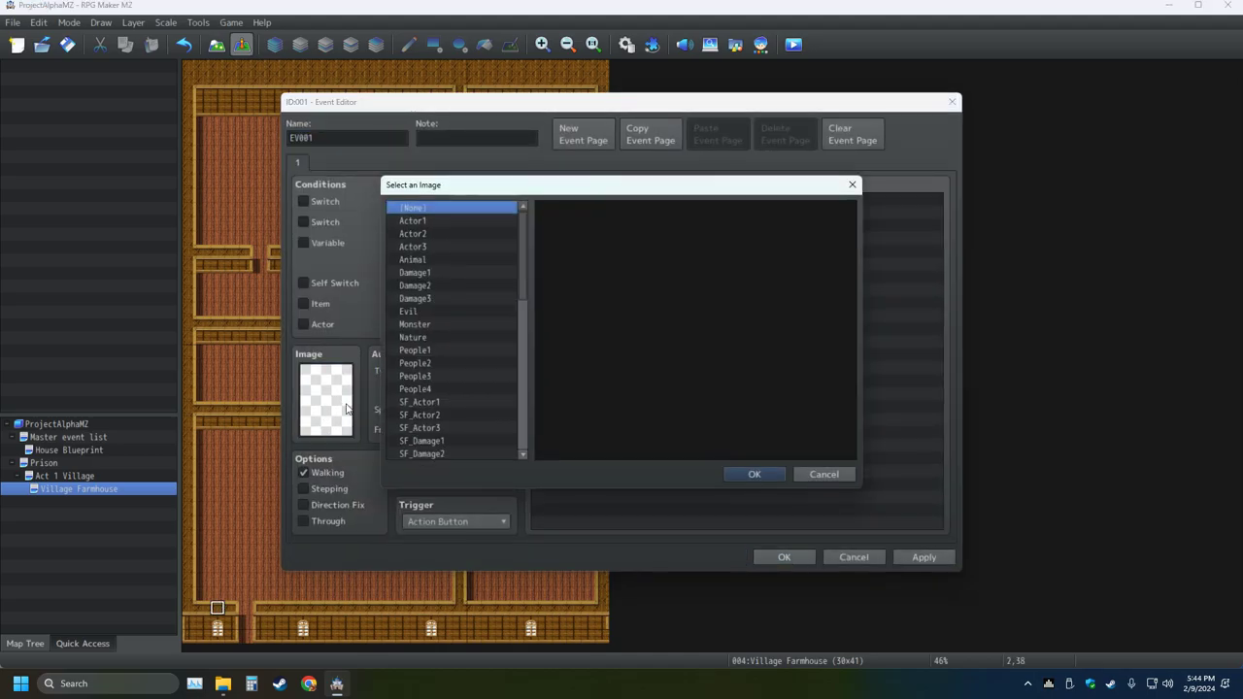
scroll(497, 292, down, 1)
scroll(497, 292, down, 3)
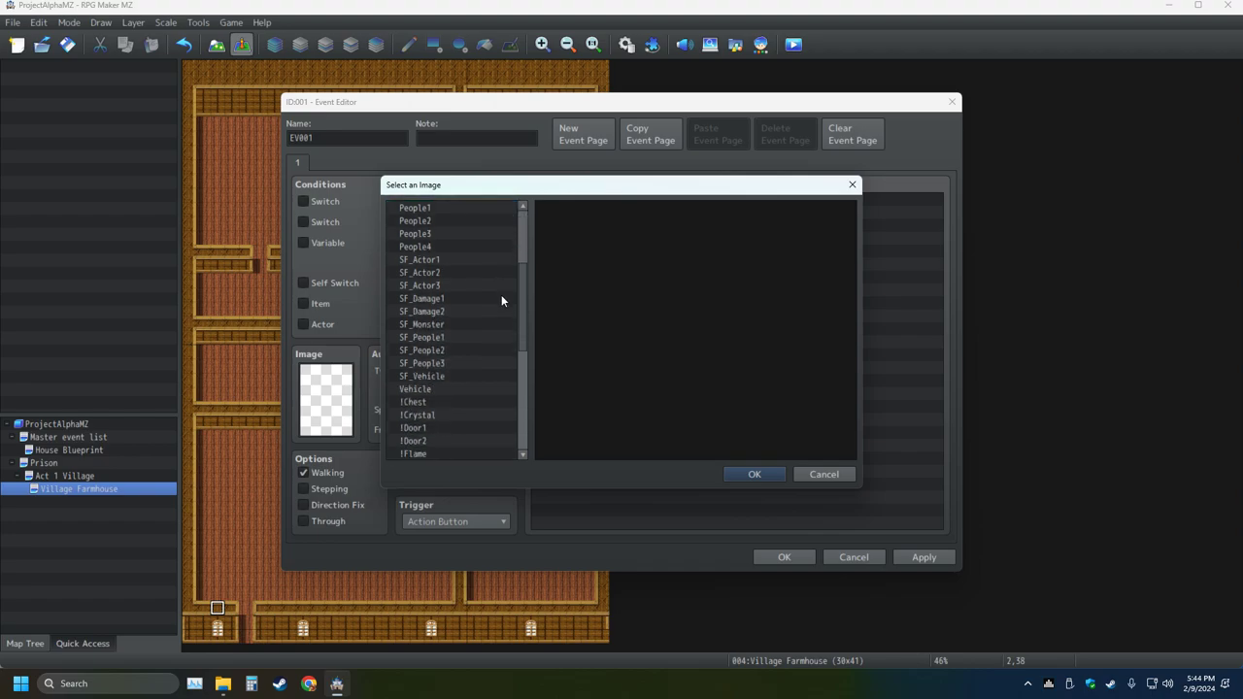
scroll(500, 300, down, 2)
scroll(500, 300, down, 2)
scroll(501, 300, down, 1)
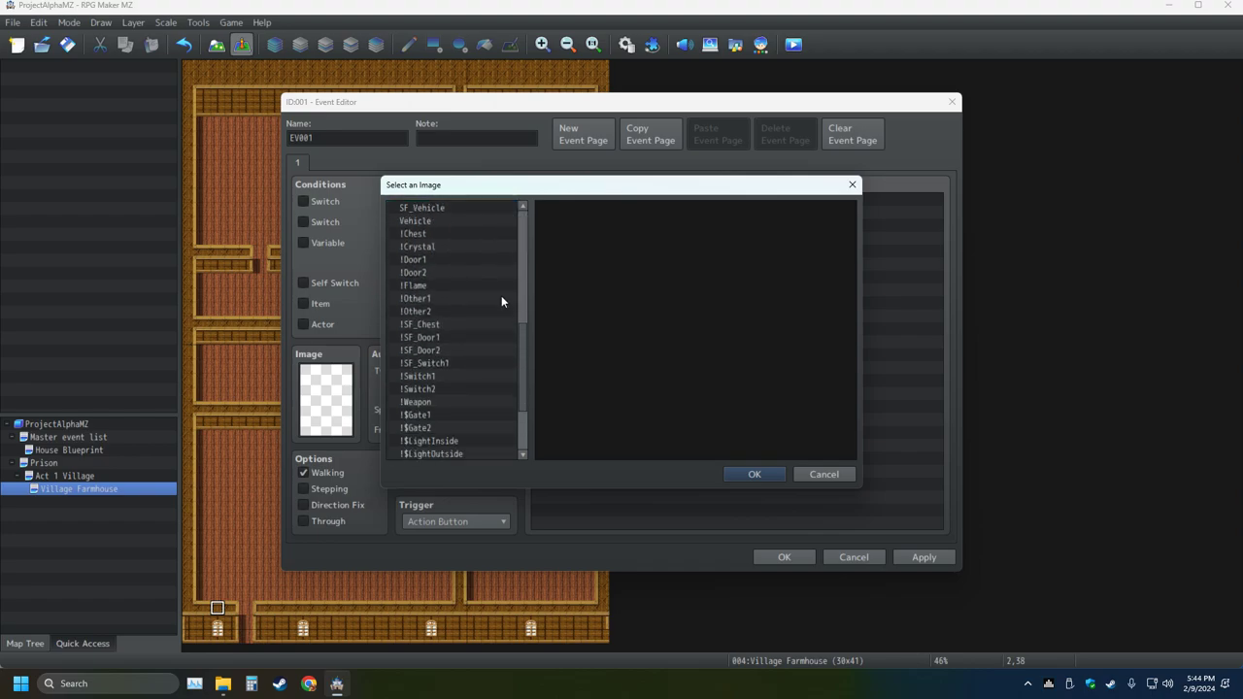
scroll(501, 300, down, 1)
scroll(501, 300, down, 1)
click(443, 354)
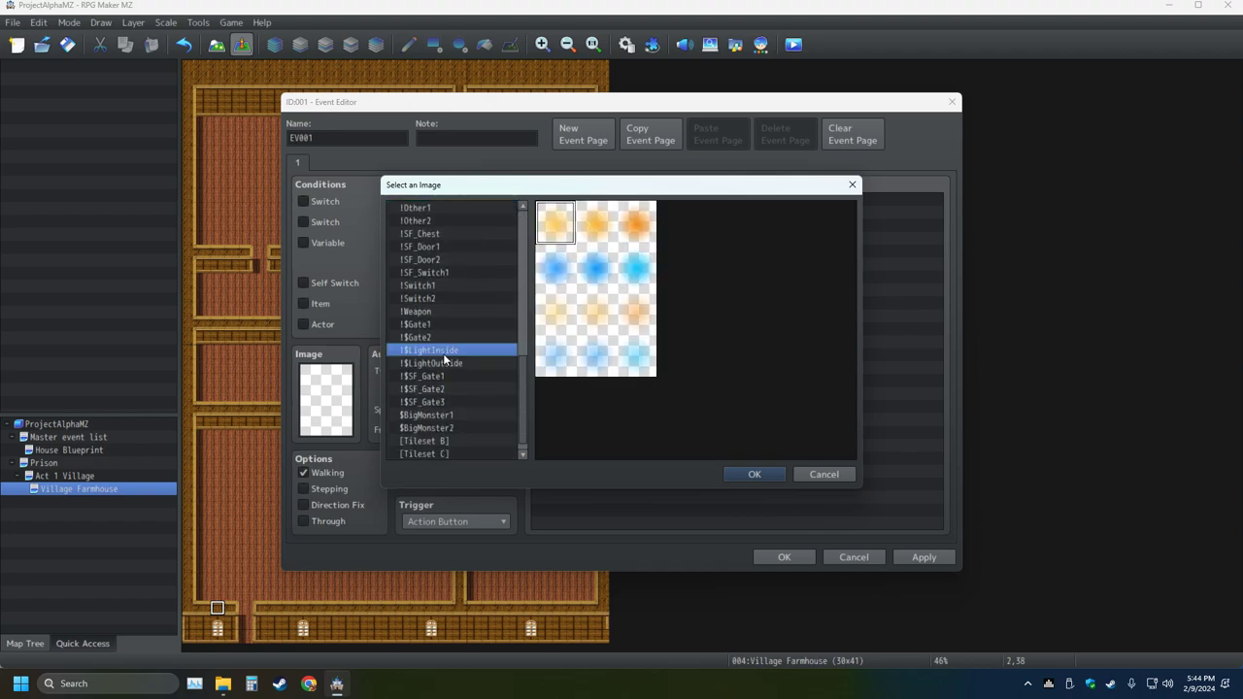
double_click(443, 351)
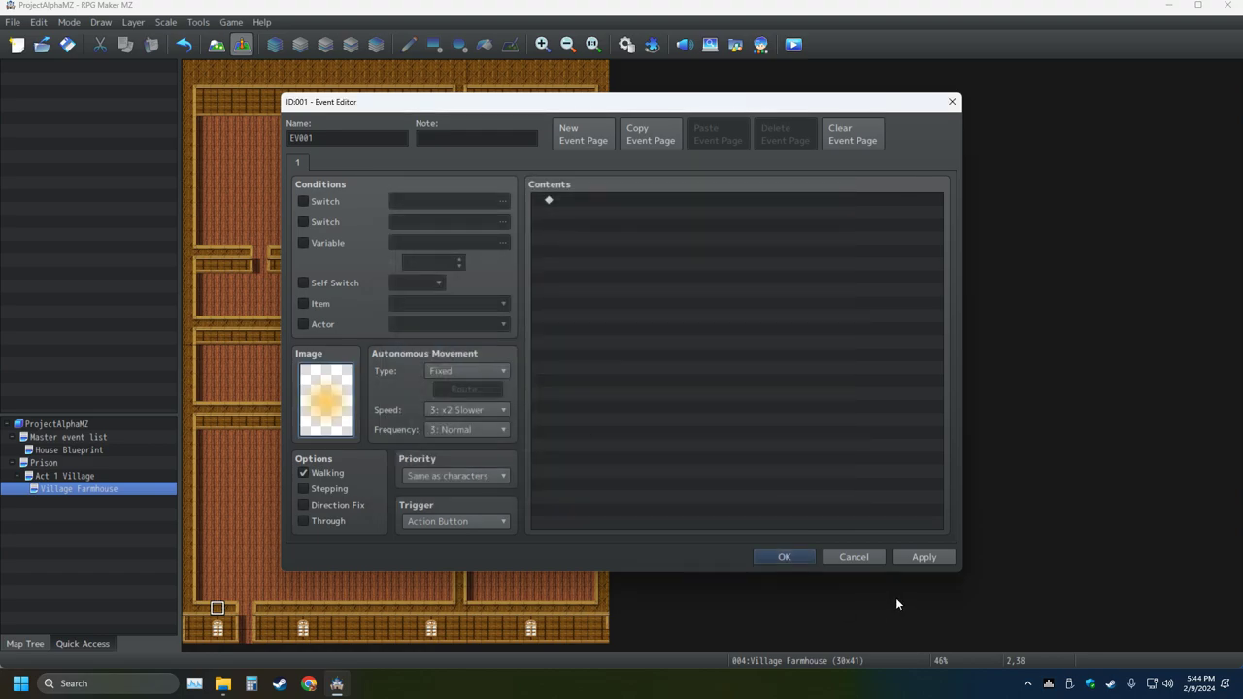
click(794, 558)
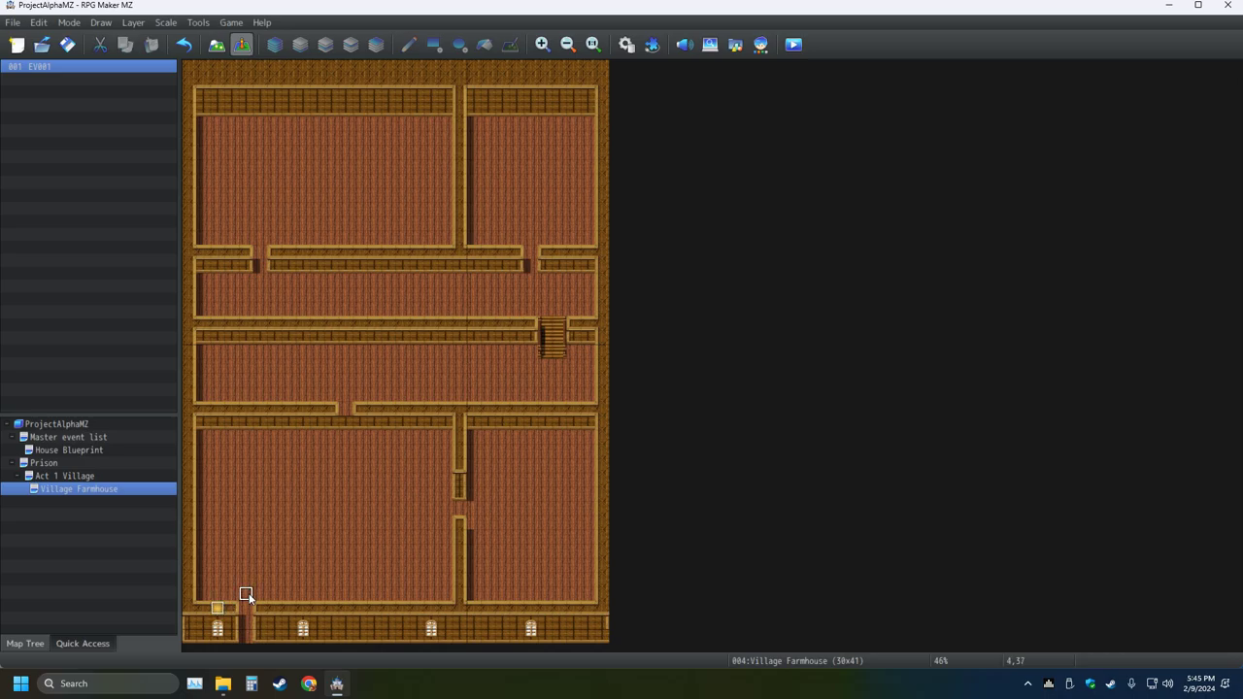
- Set the player start beside the light event and playtest a new game to view the glow
right_click(248, 593)
mouse_move(311, 687)
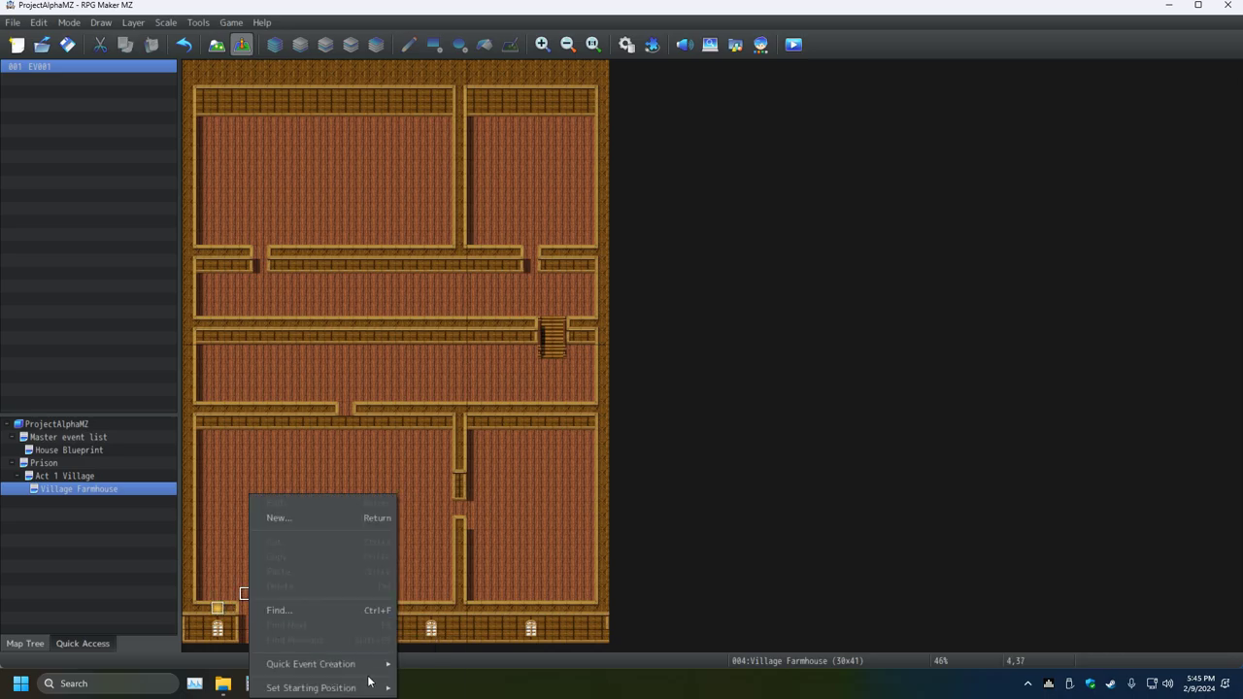
click(427, 642)
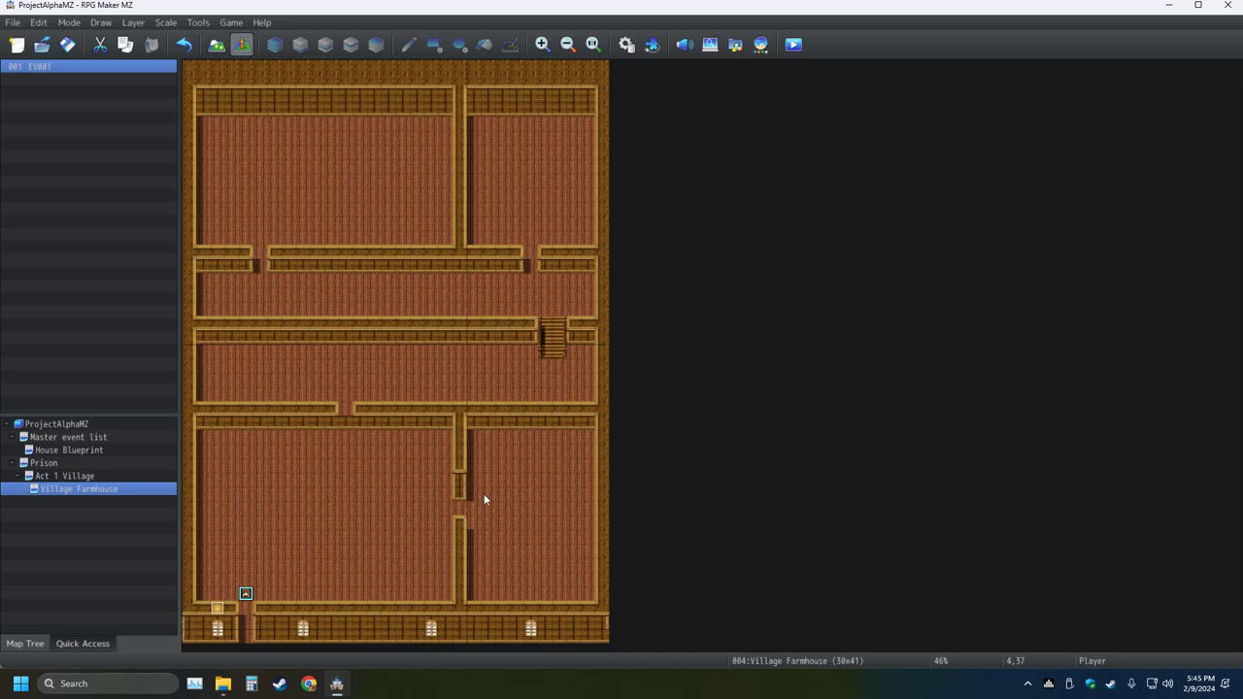
click(793, 45)
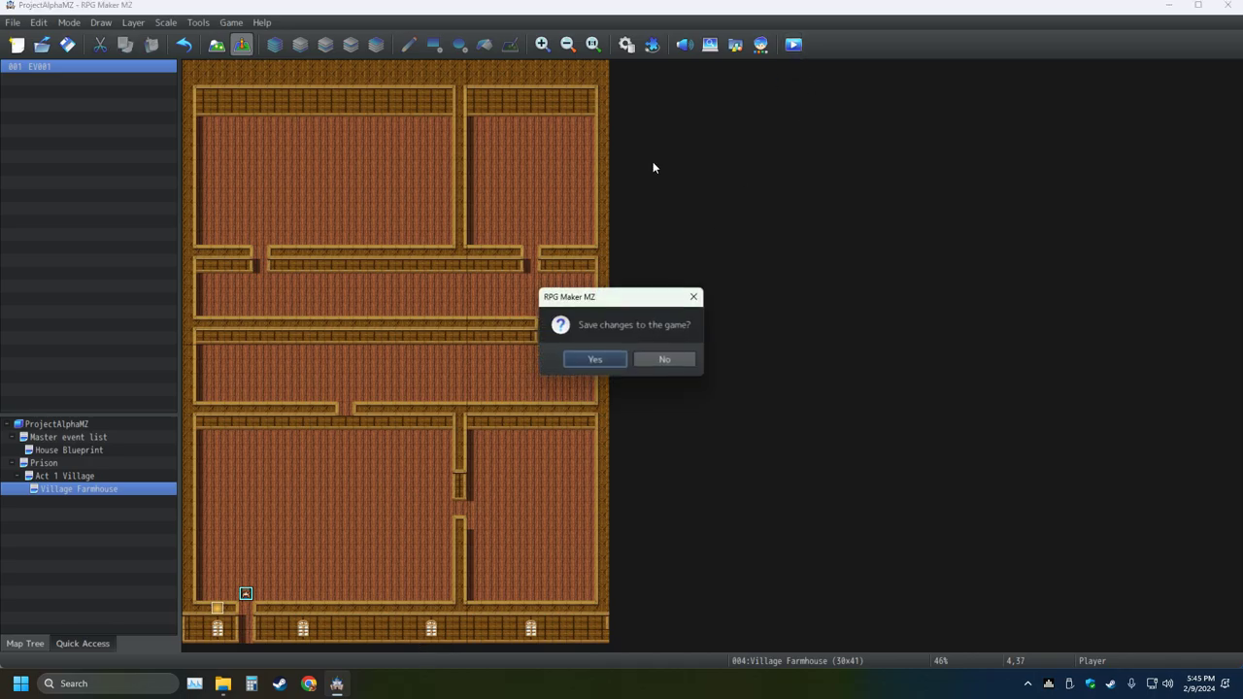
click(583, 361)
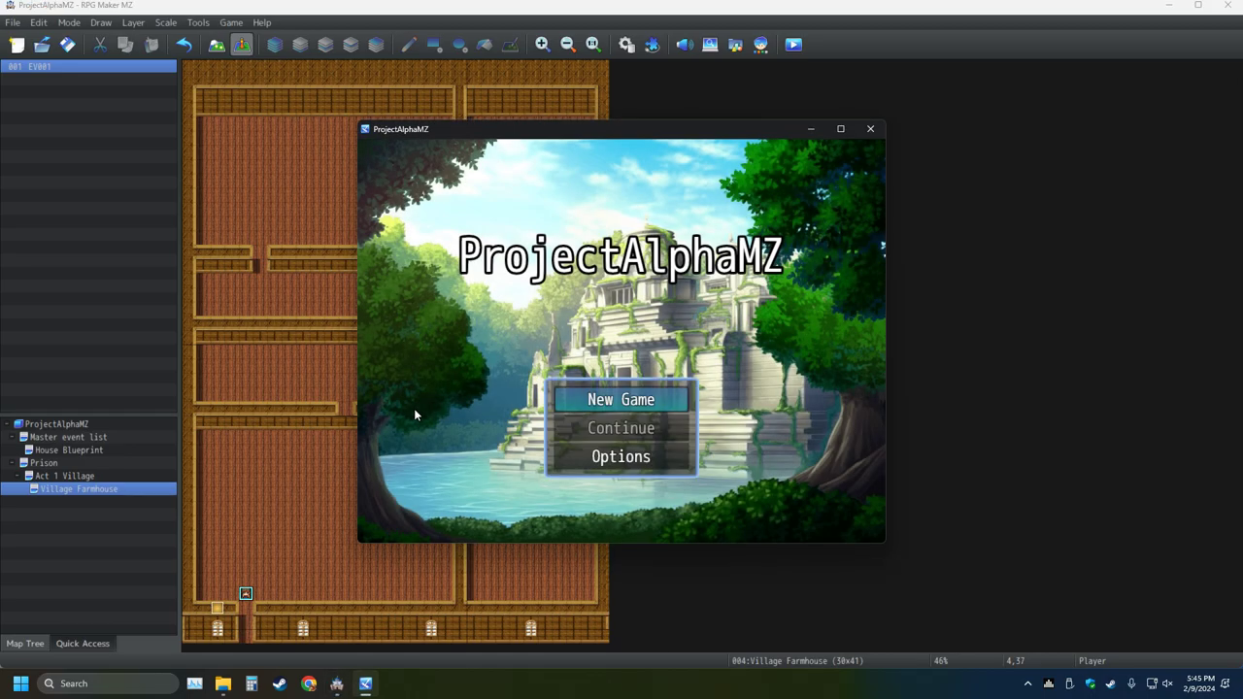
key(Return)
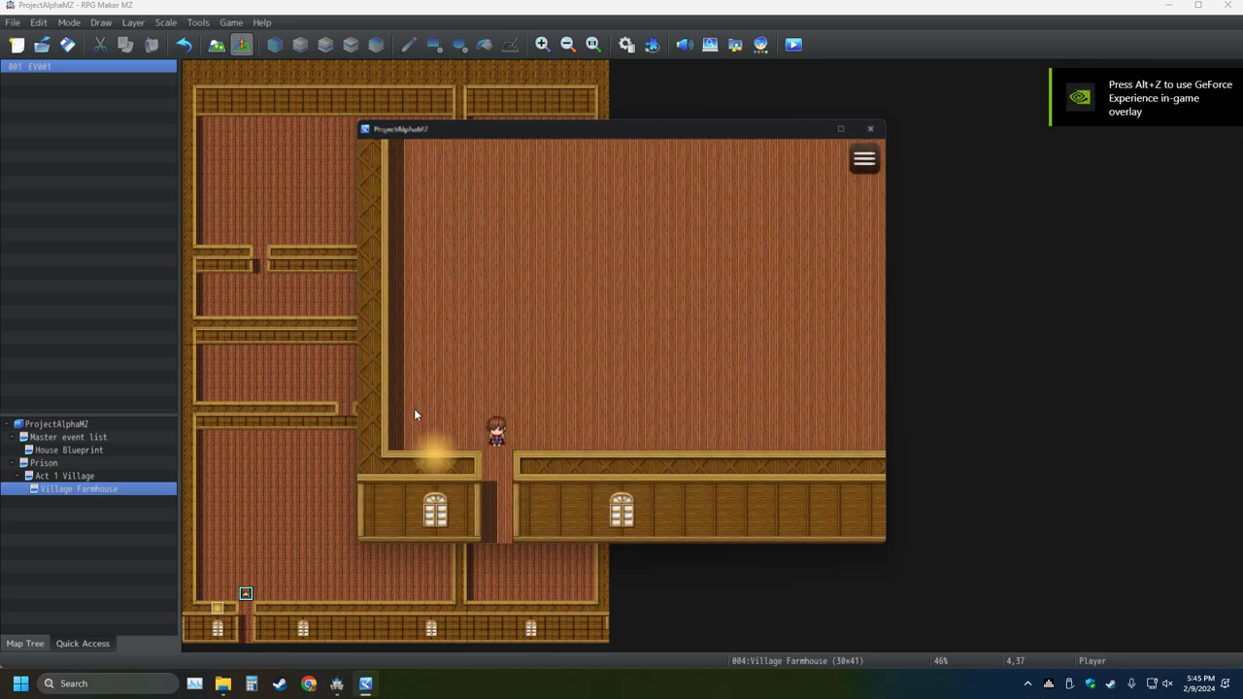
click(218, 603)
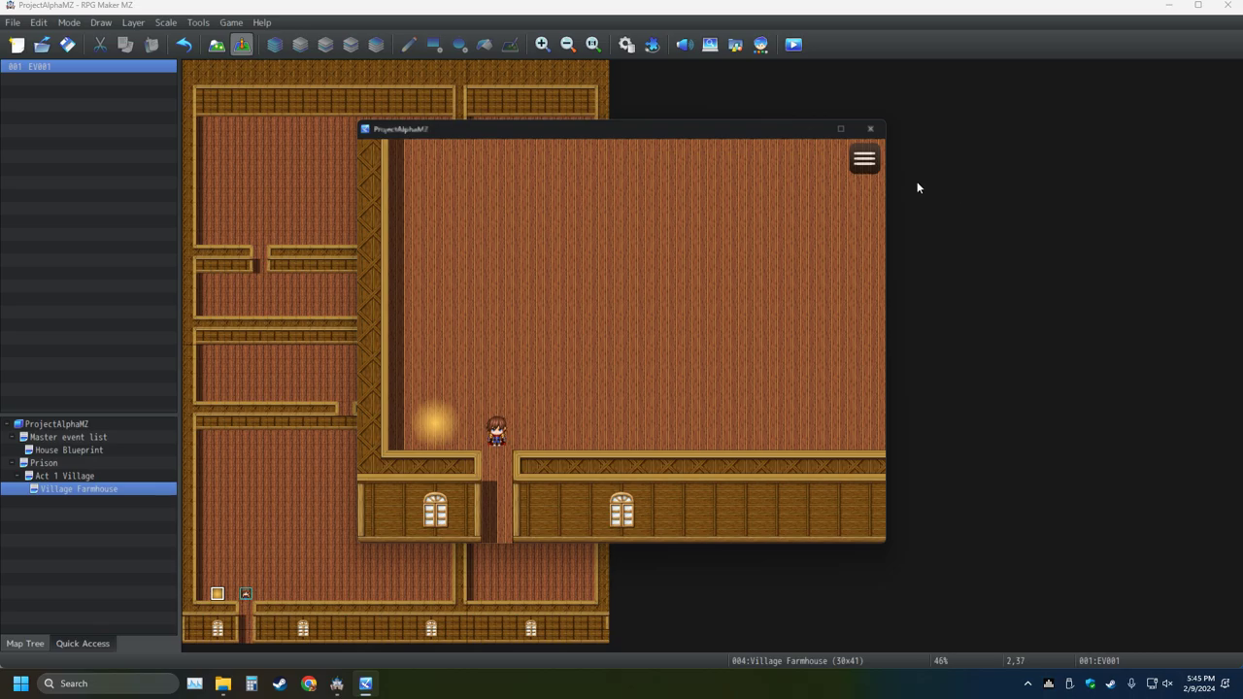
click(870, 128)
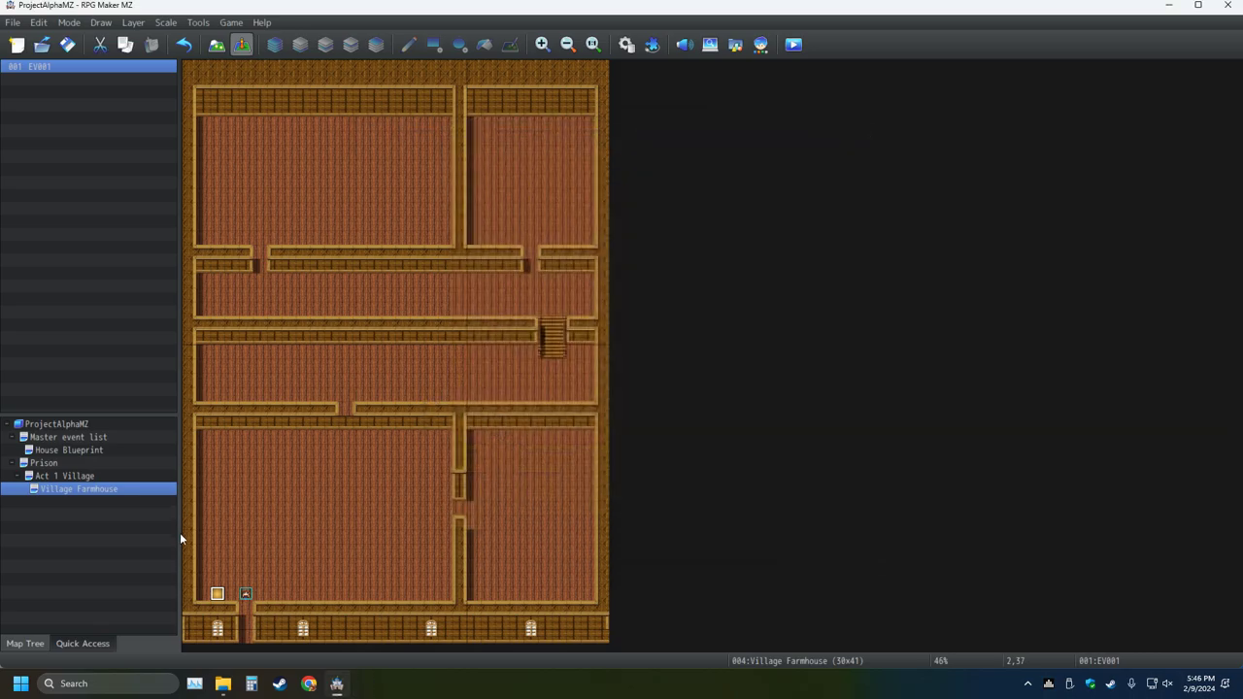
- Switch EV001 to the paler orange glow with Stepping on and Walking off
double_click(217, 593)
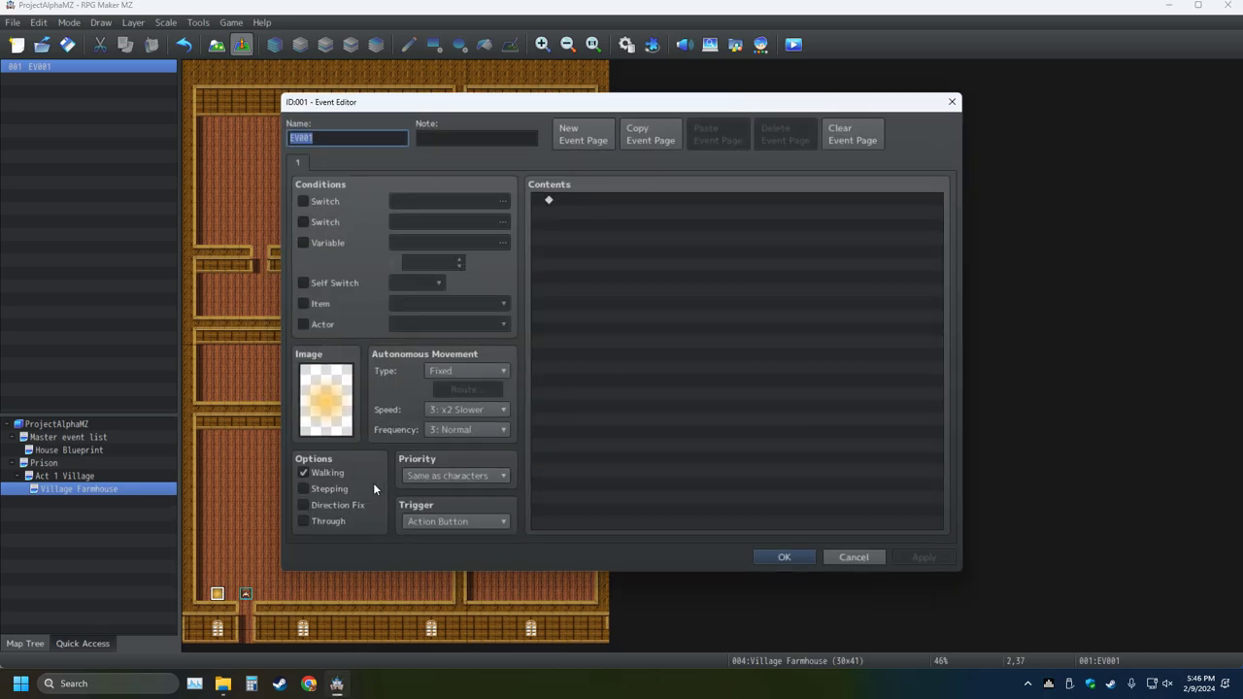
click(324, 493)
double_click(335, 419)
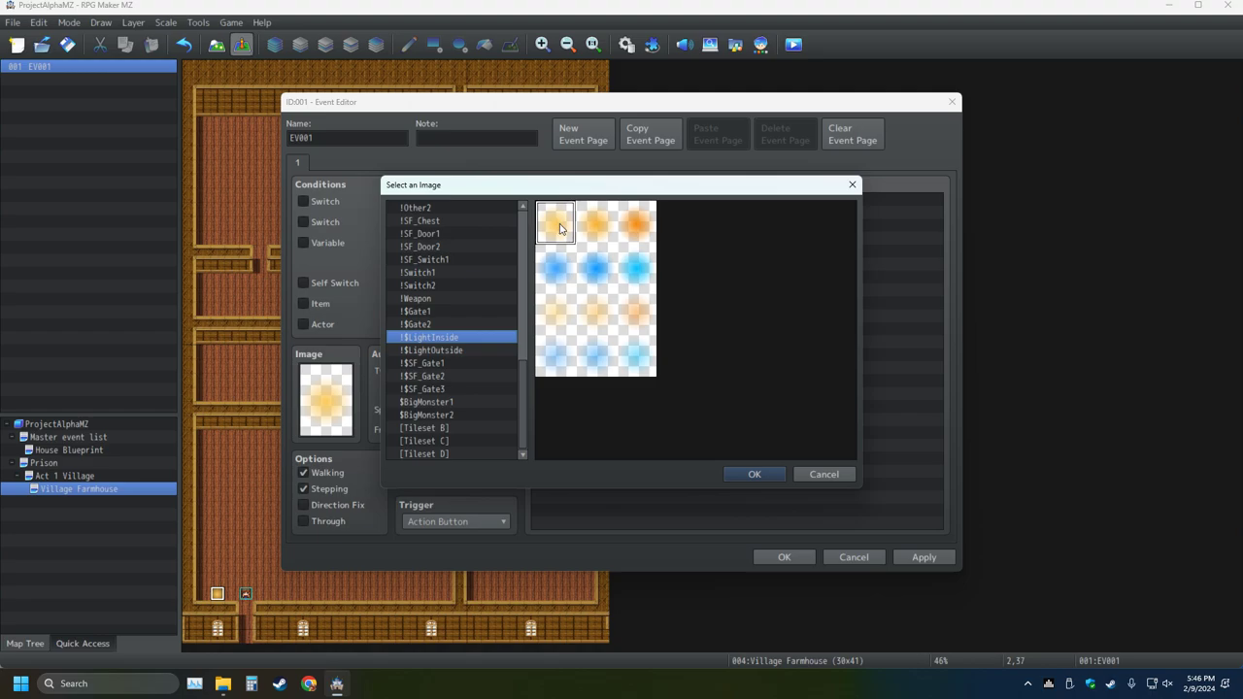
double_click(555, 311)
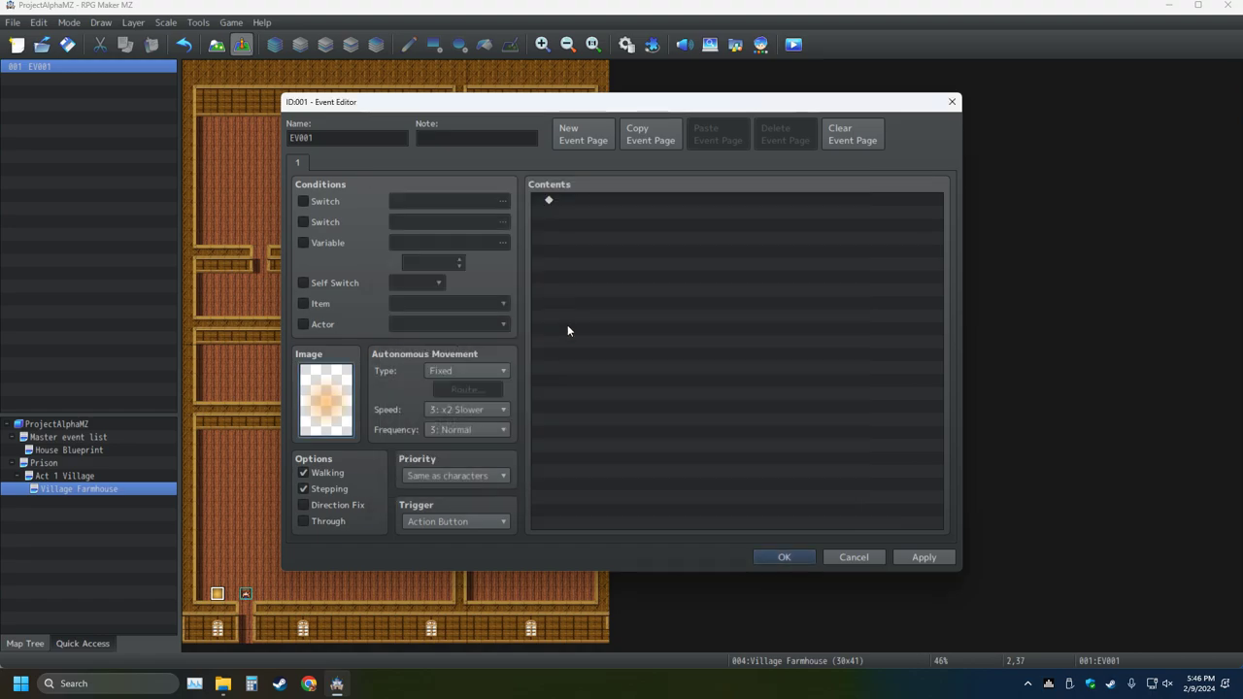
click(312, 475)
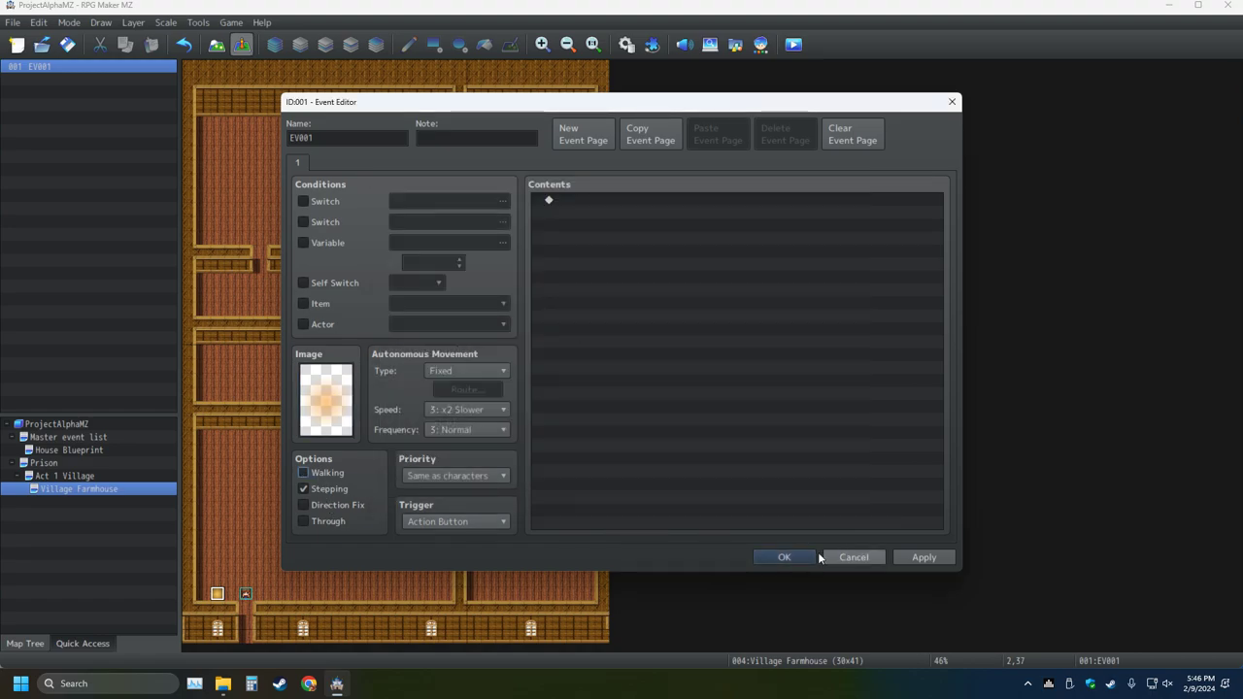
click(782, 557)
- Save and playtest a new game to check the flickering glow
click(800, 53)
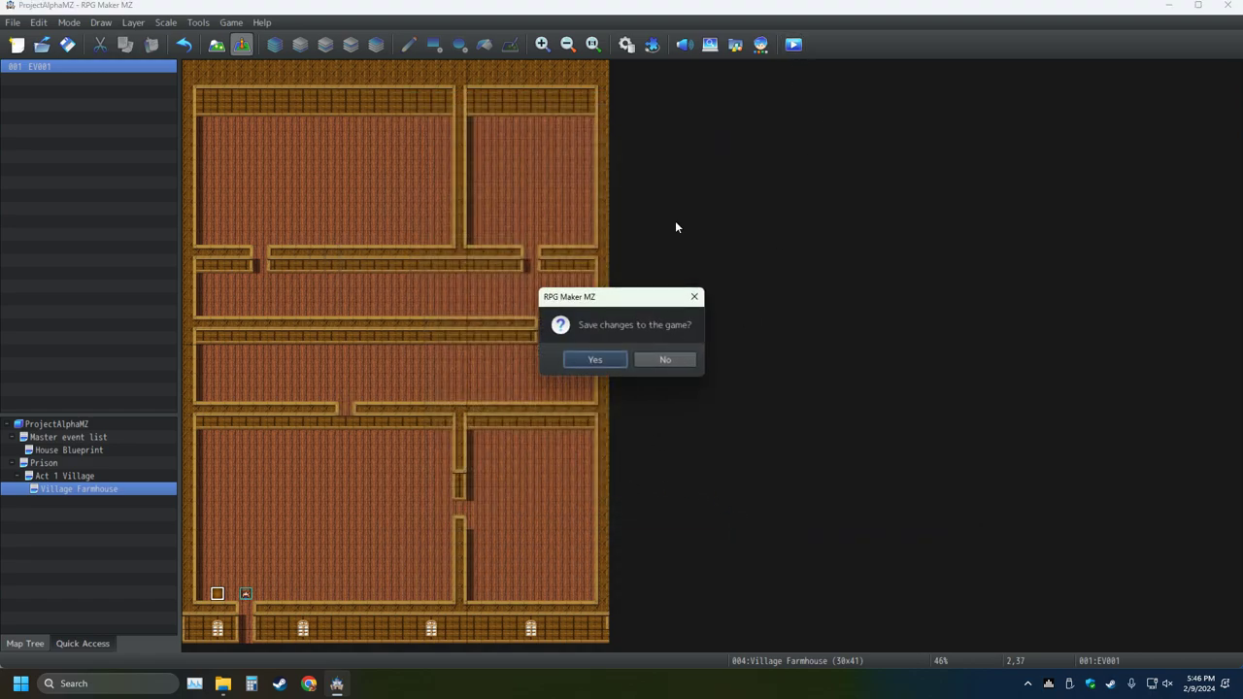
click(596, 366)
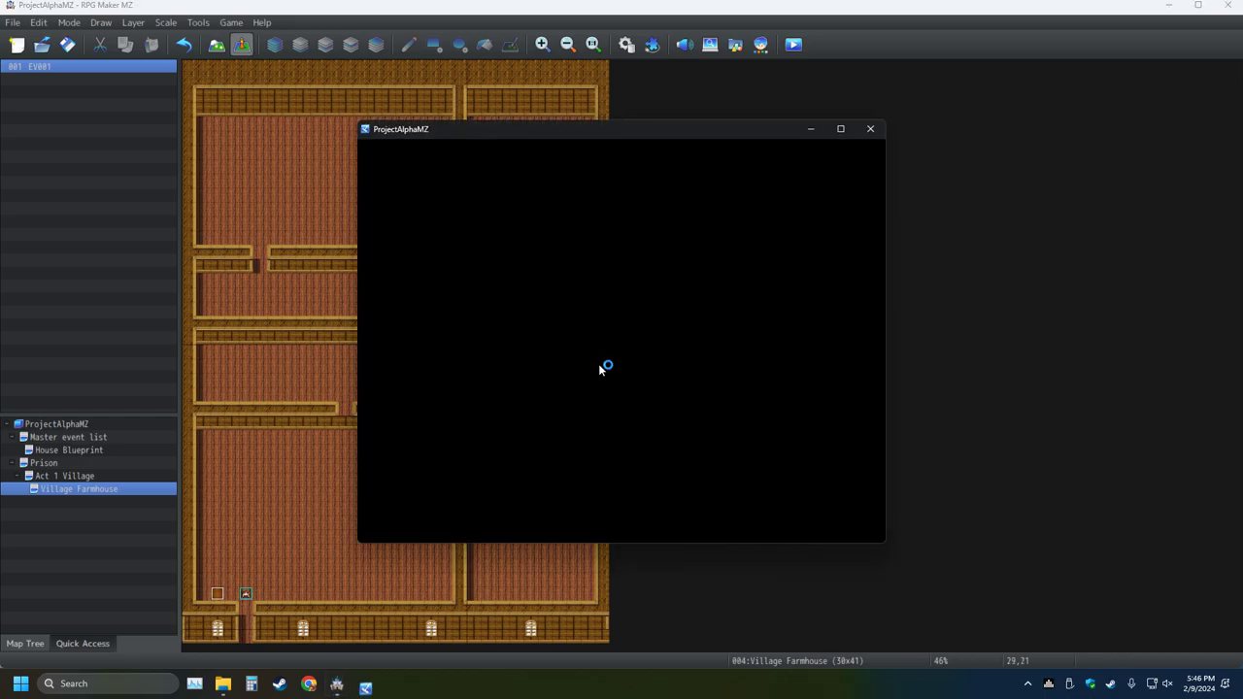
key(Return)
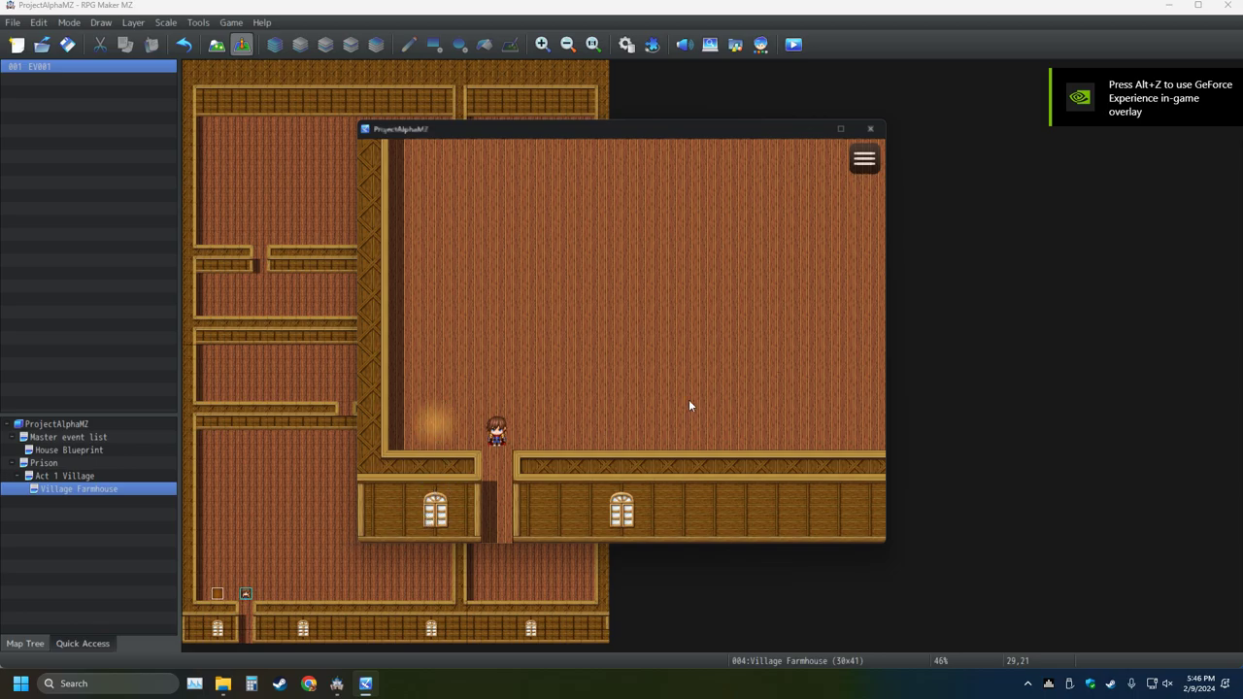
click(871, 129)
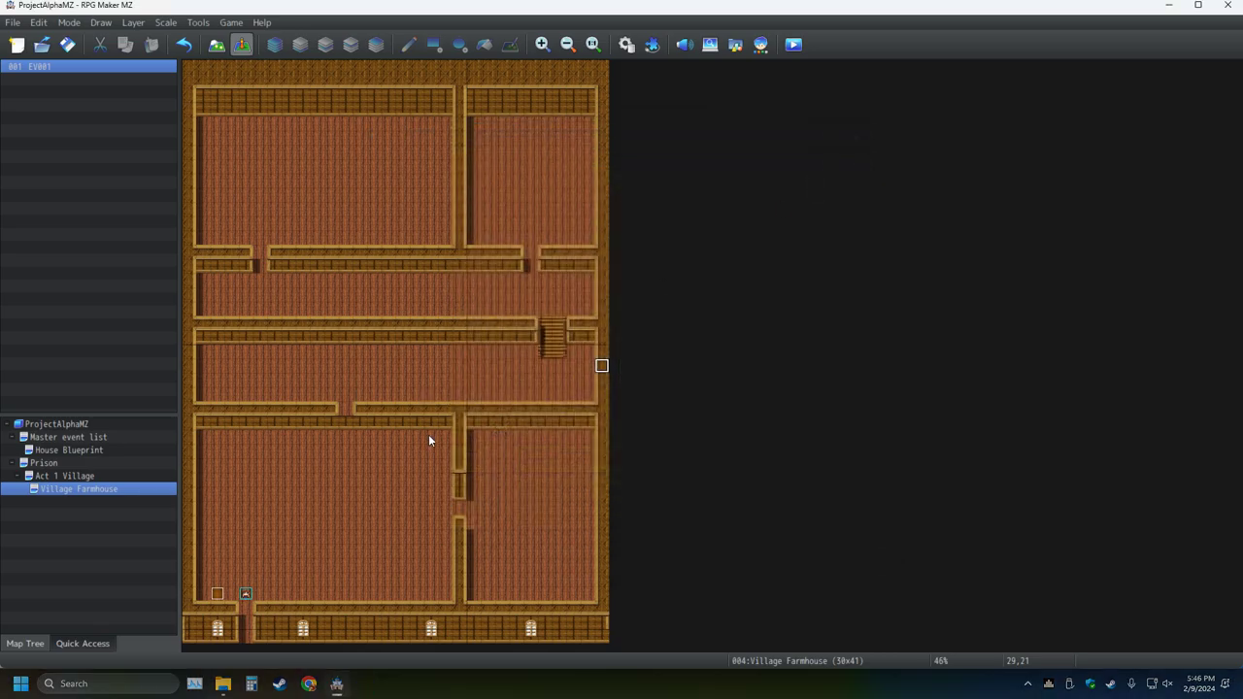
- Paint a window on the top-left room's upper wall and move the player start beneath it
click(216, 592)
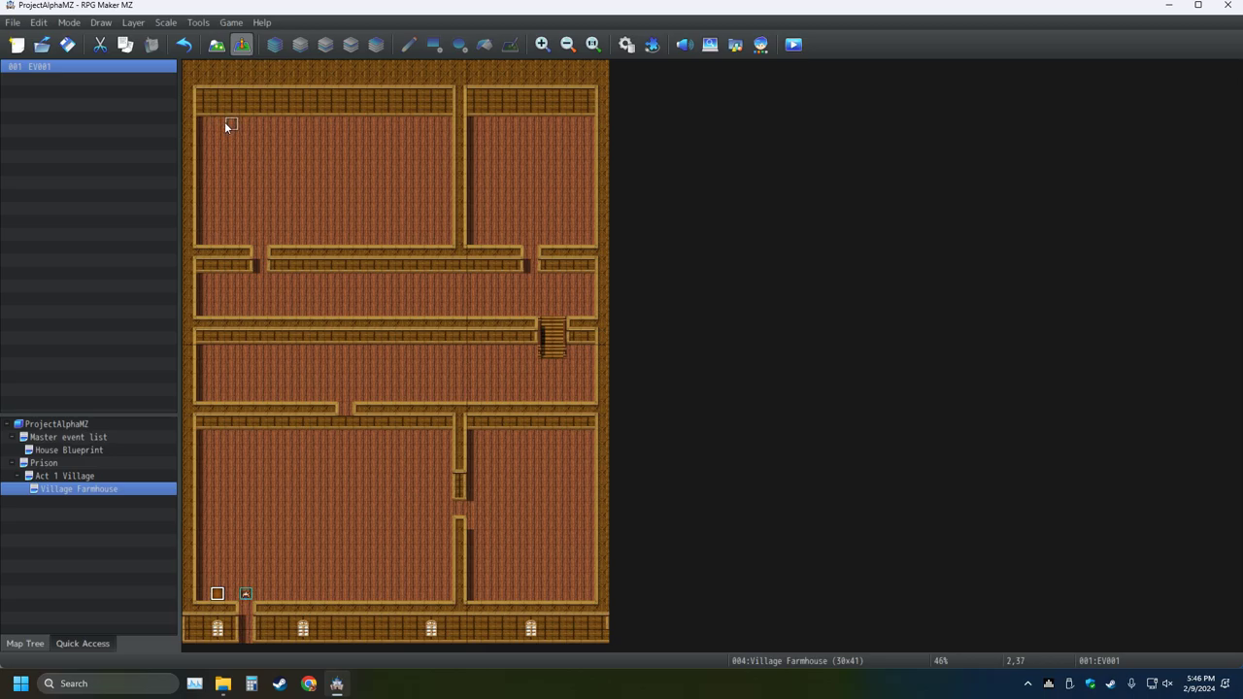
click(216, 44)
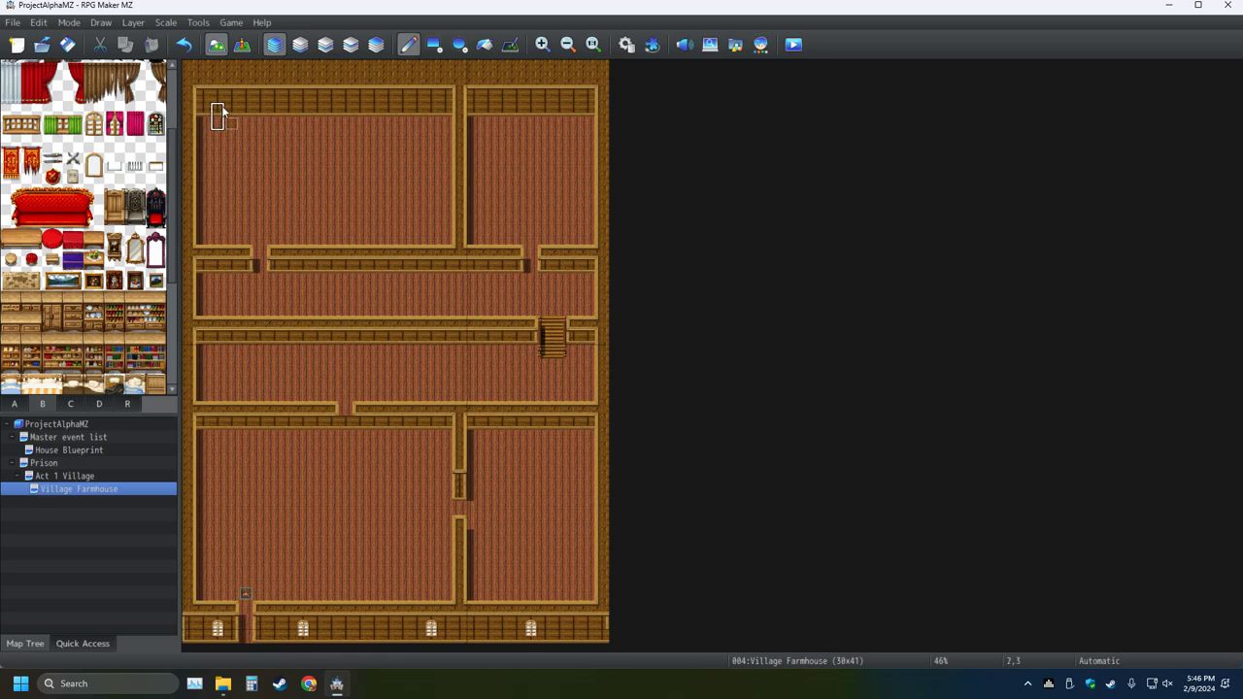
click(233, 103)
click(242, 44)
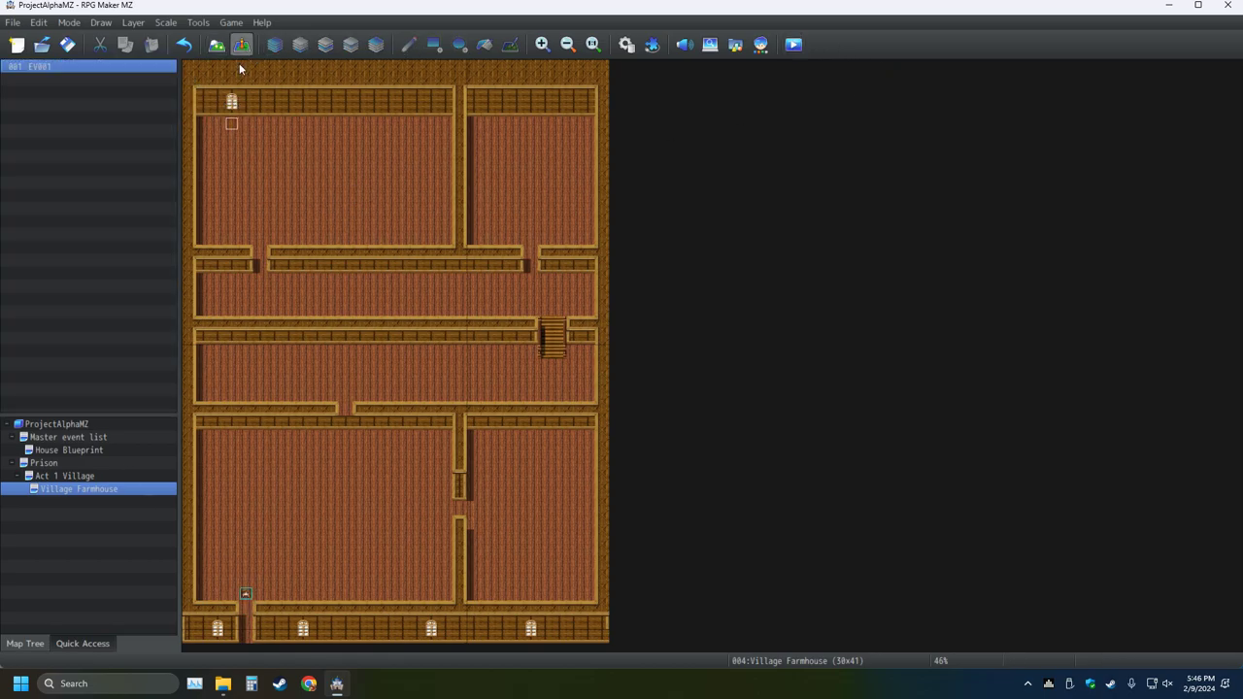
drag(249, 595, 260, 124)
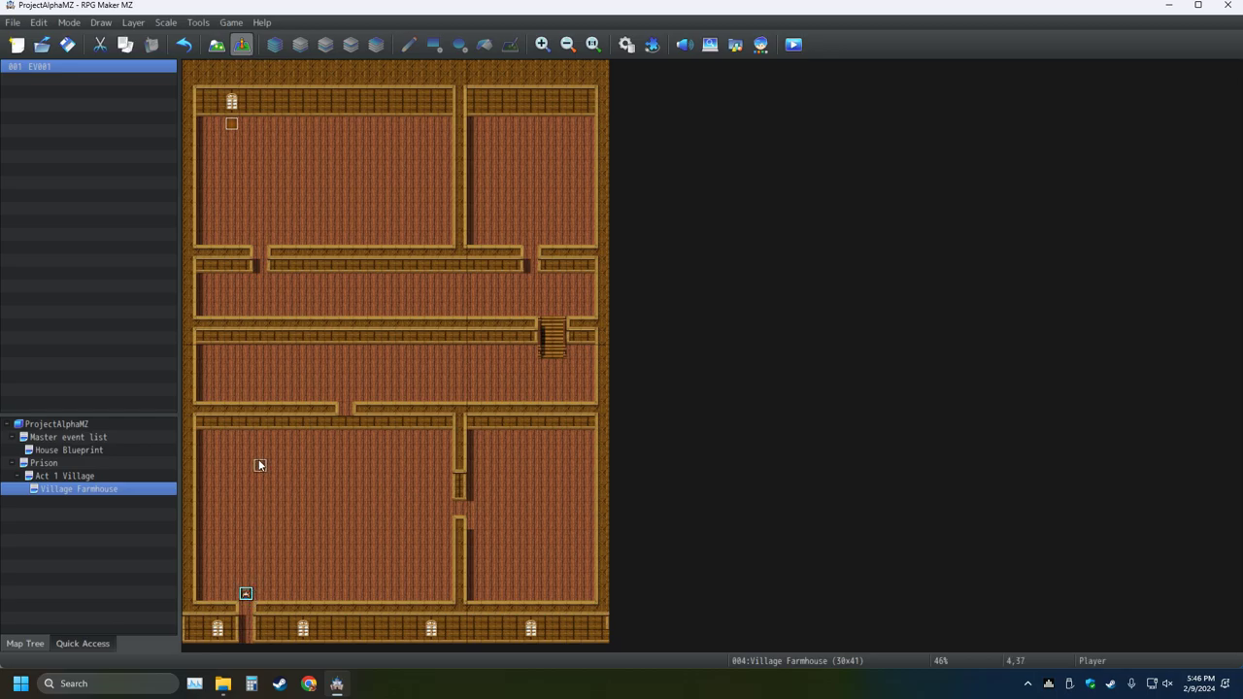
- Turn off Stepping for the light event, then save and playtest a new game
double_click(236, 128)
click(332, 491)
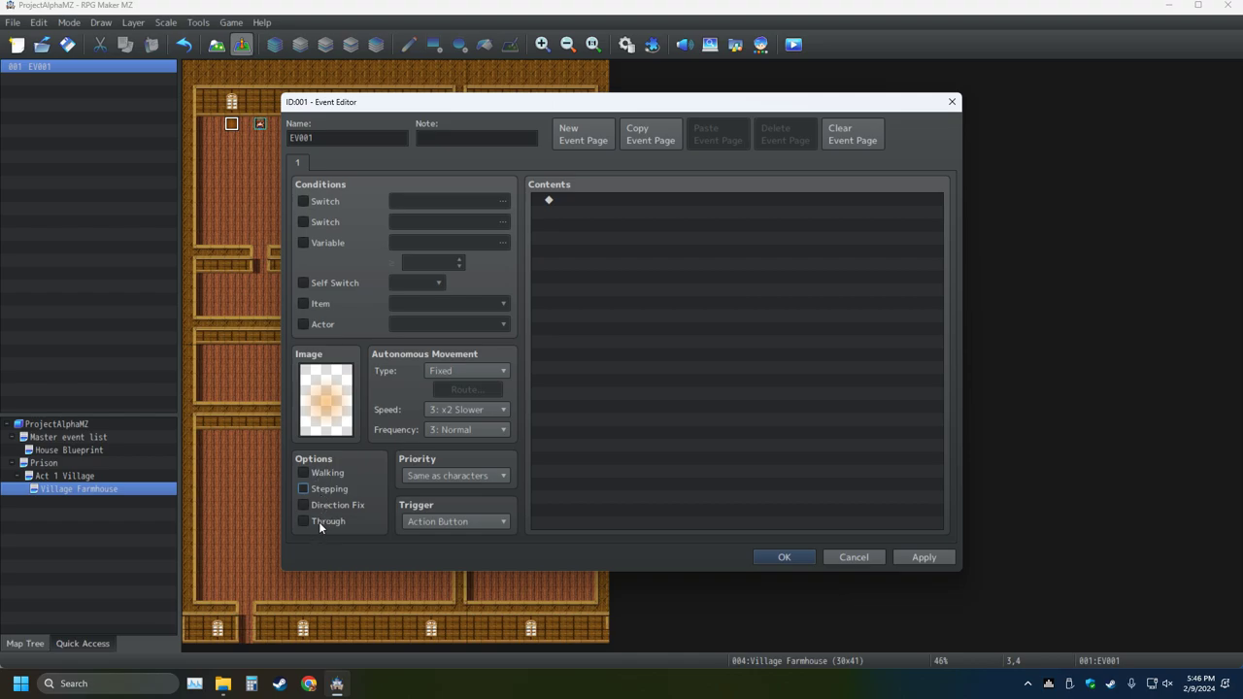
click(790, 559)
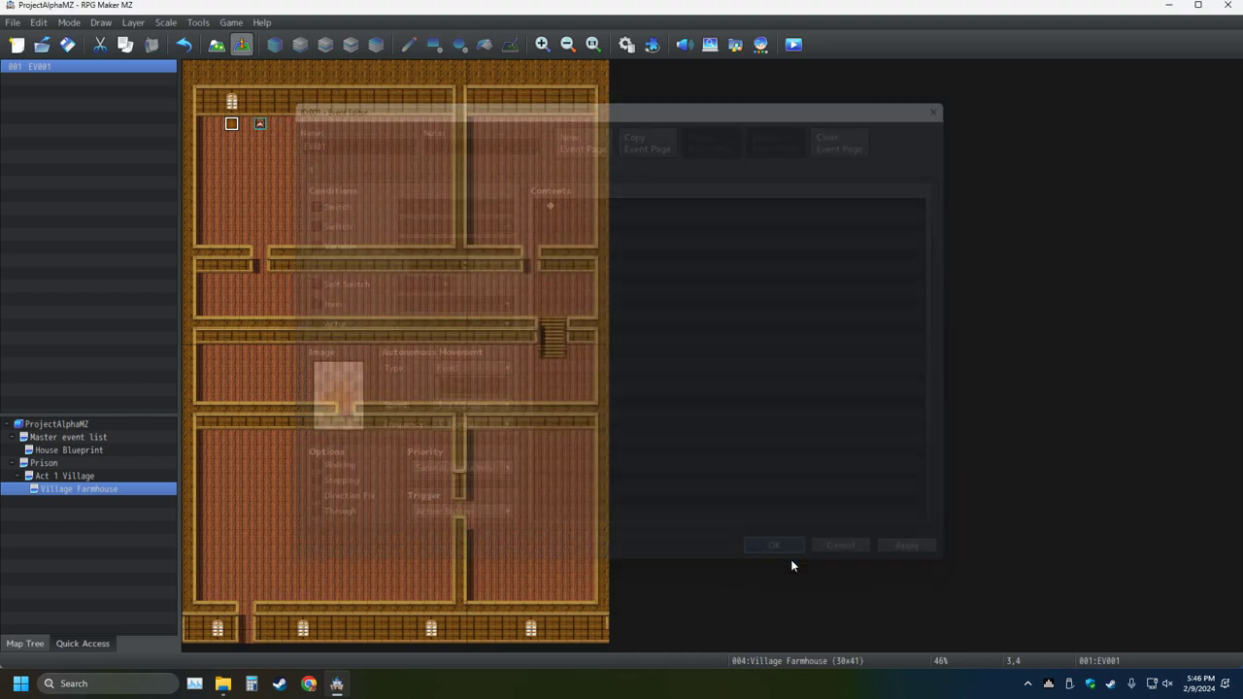
click(793, 44)
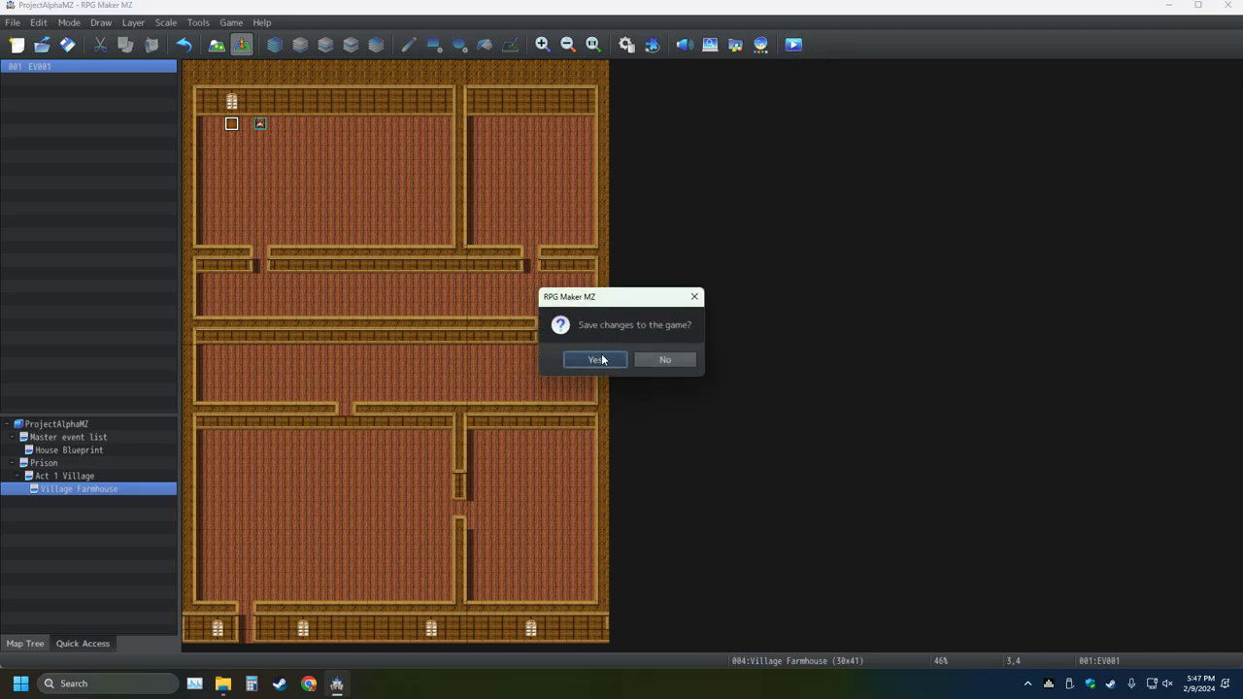
click(595, 359)
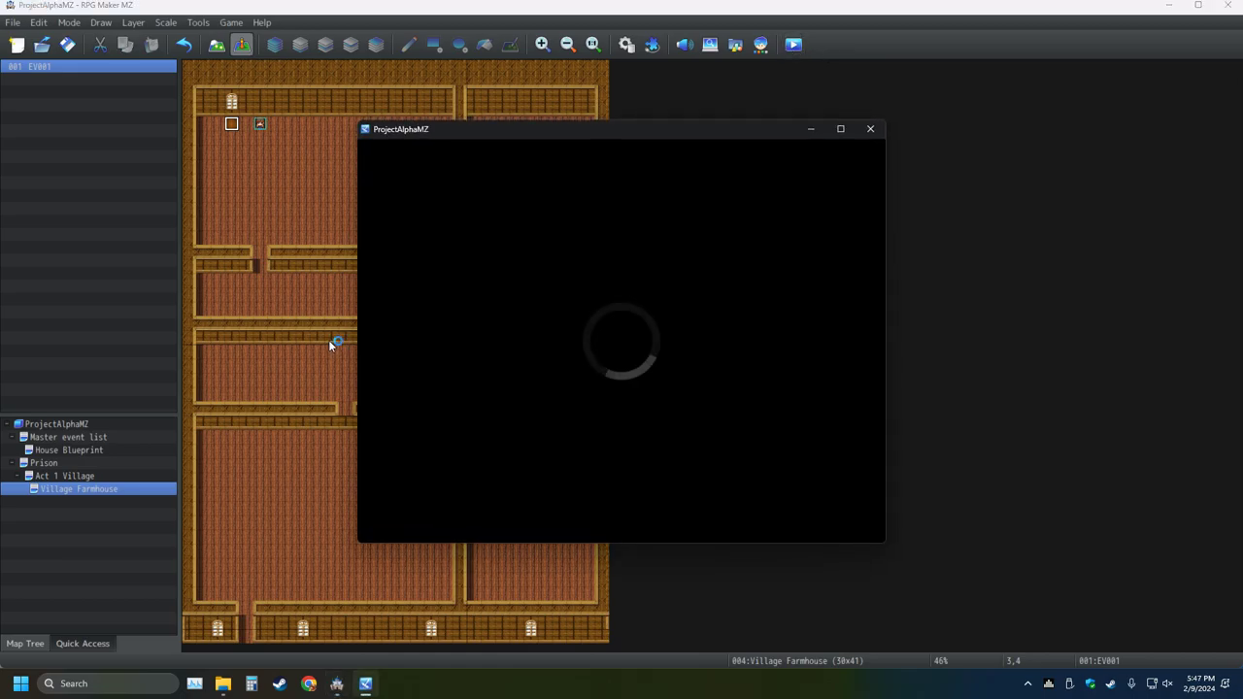
key(Return)
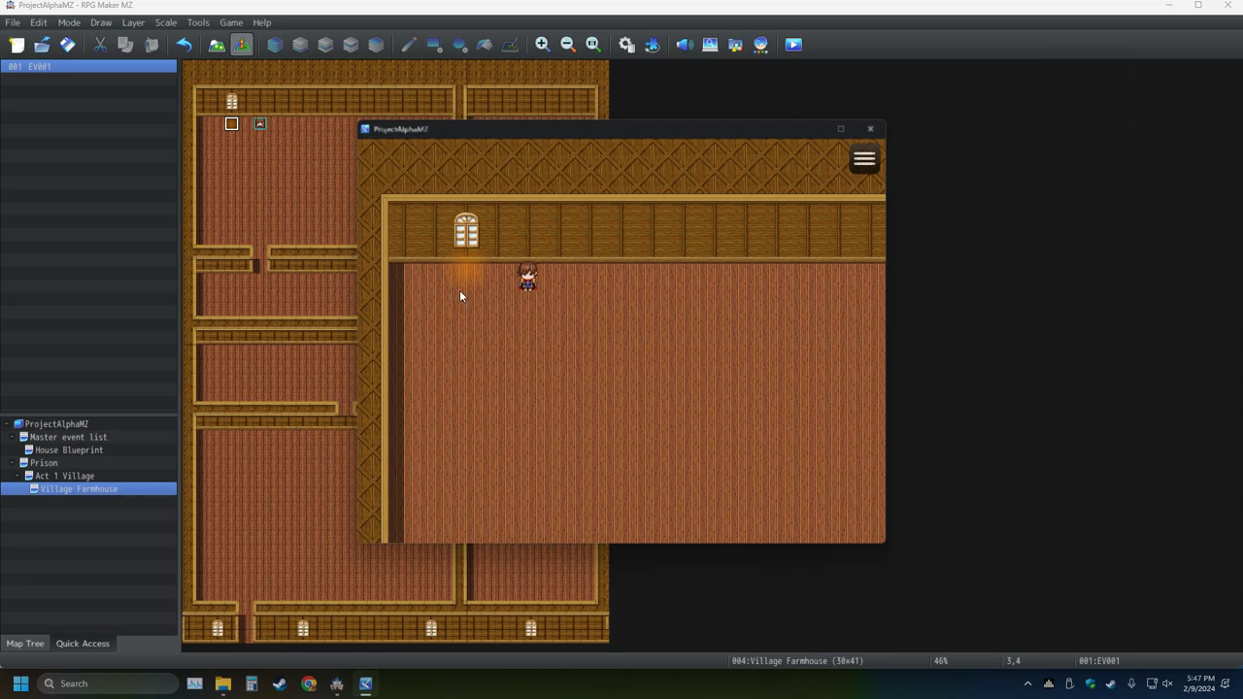
click(870, 128)
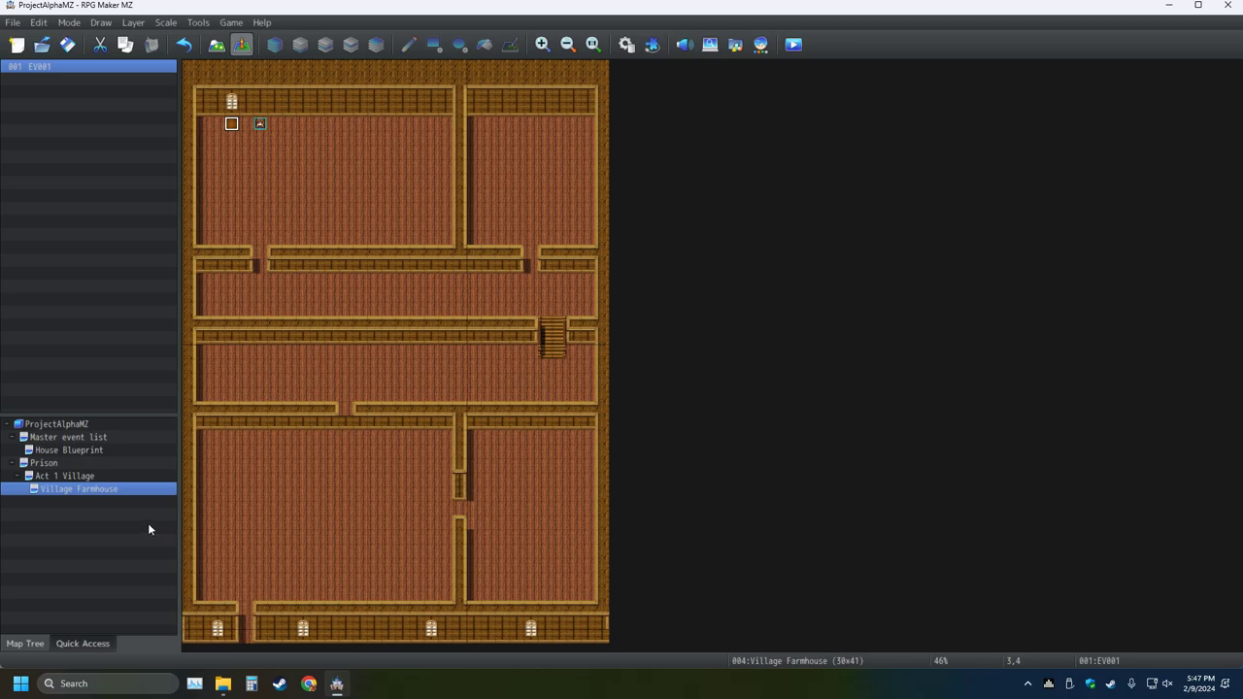
right_click(130, 488)
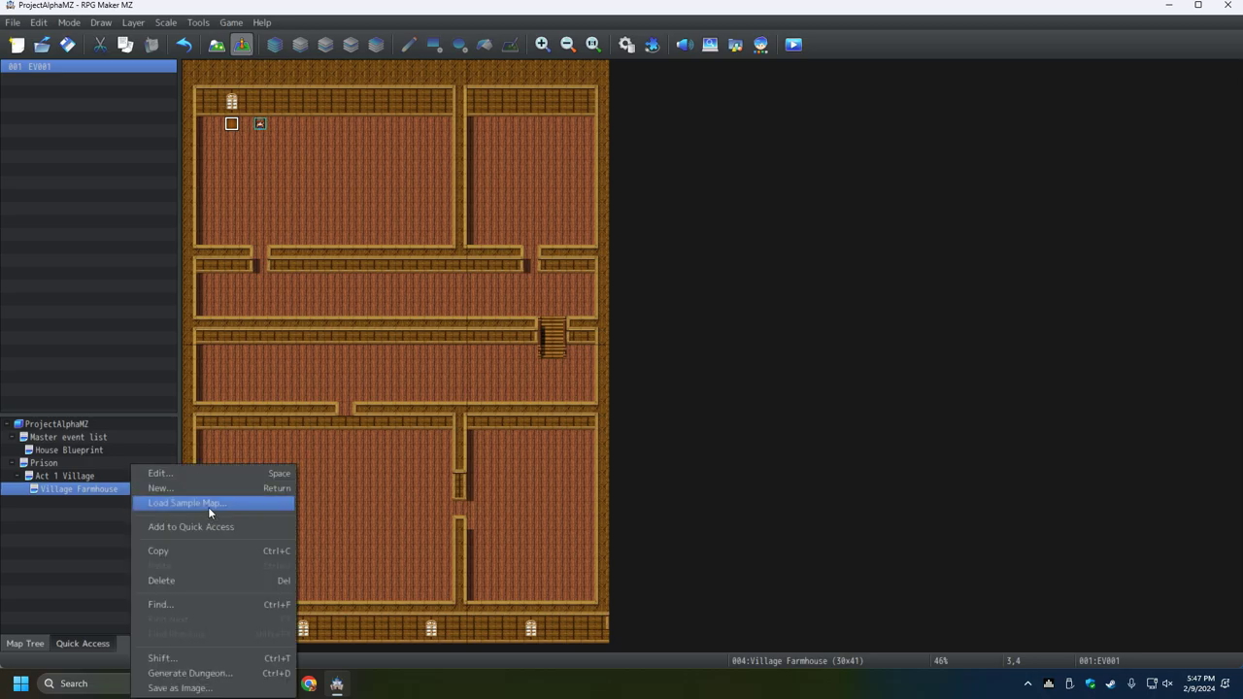
click(209, 503)
scroll(450, 389, down, 1)
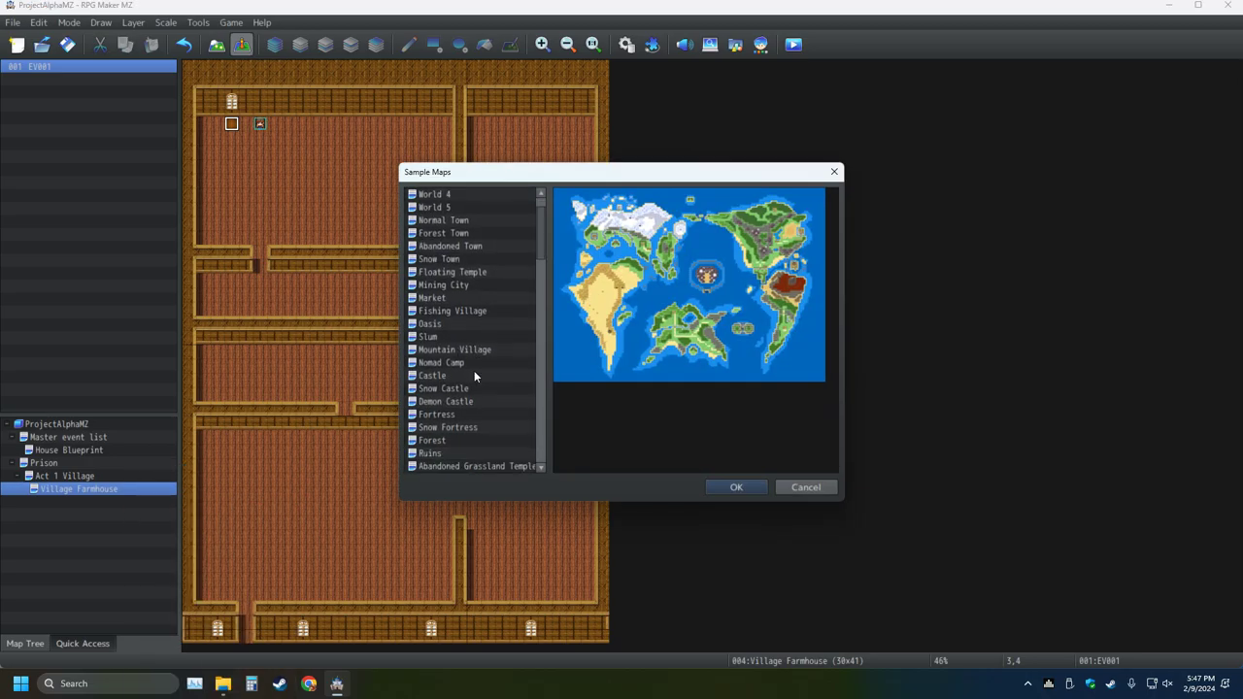
scroll(474, 370, down, 2)
scroll(474, 370, down, 2)
scroll(474, 373, down, 2)
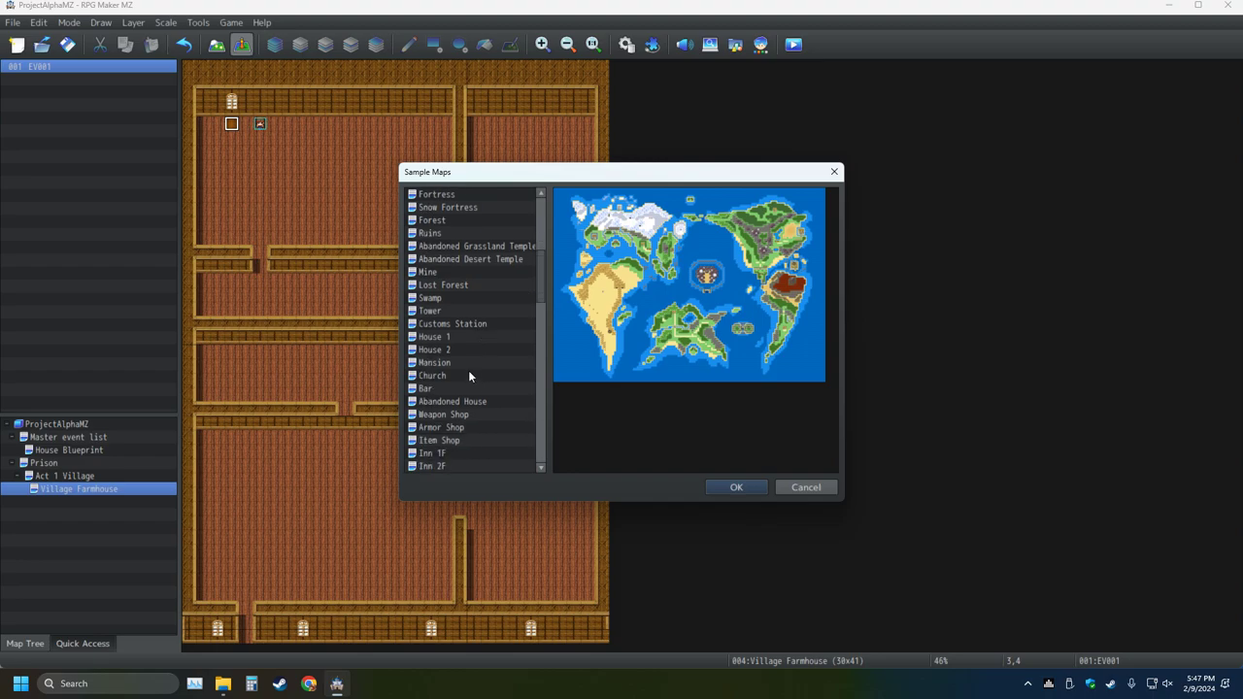
click(435, 339)
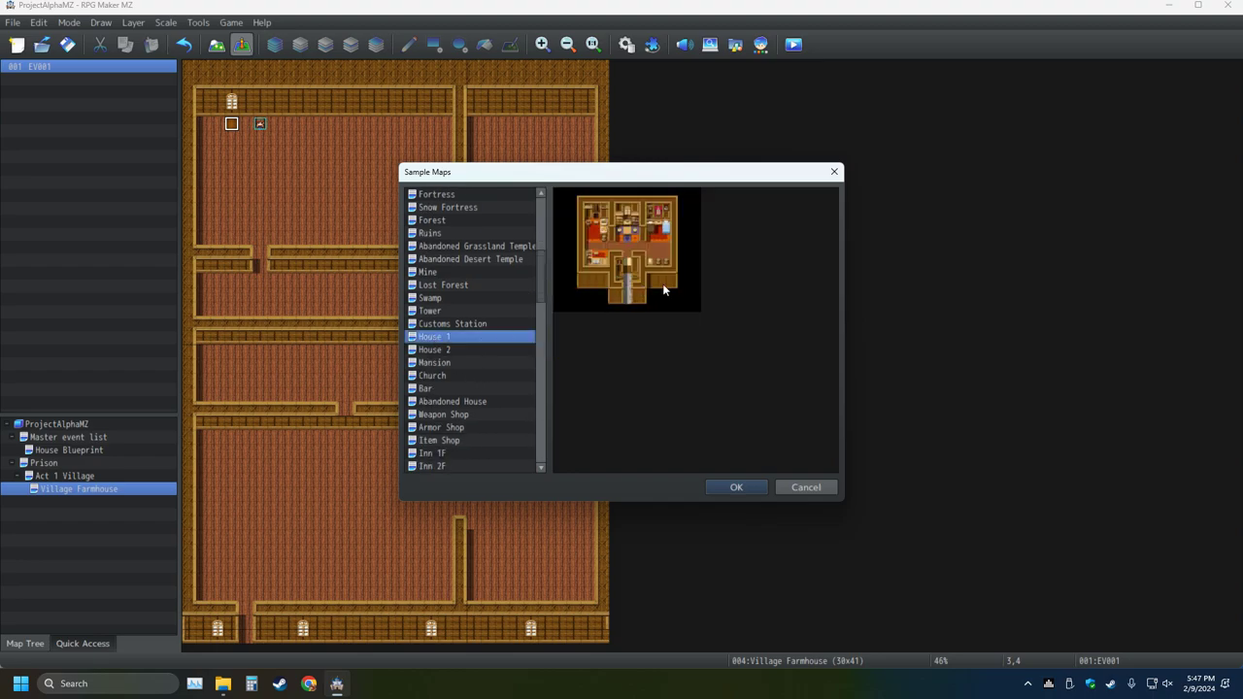
click(736, 487)
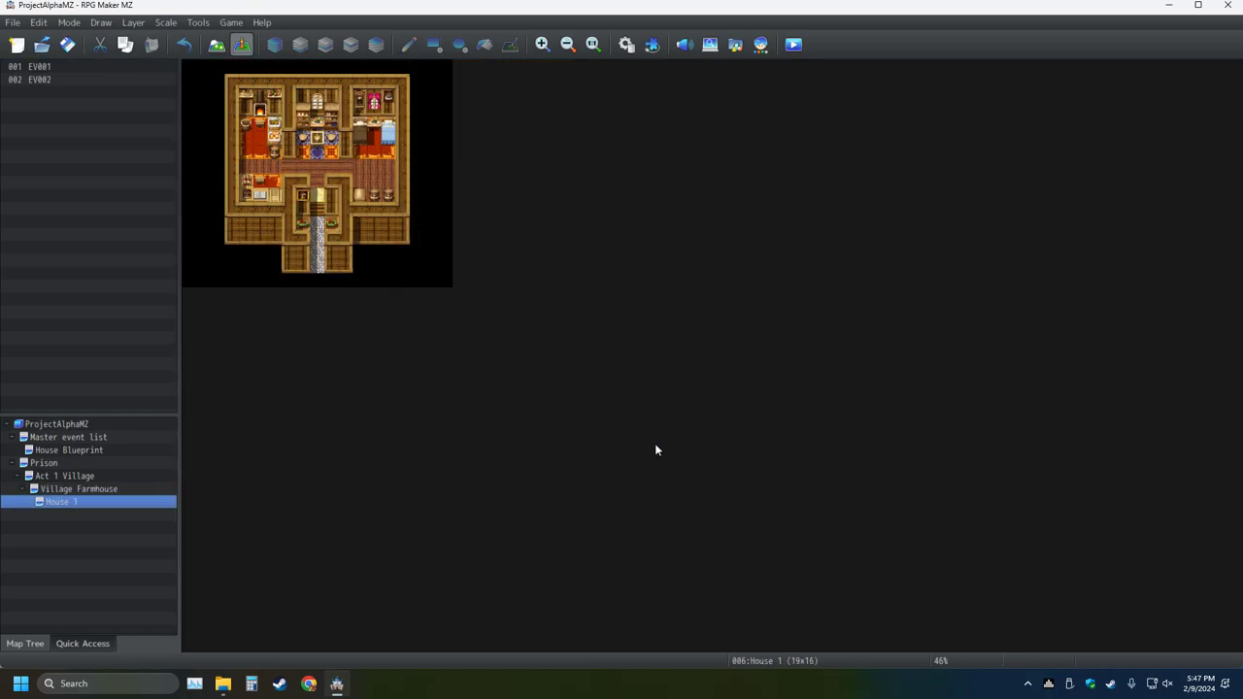
click(590, 53)
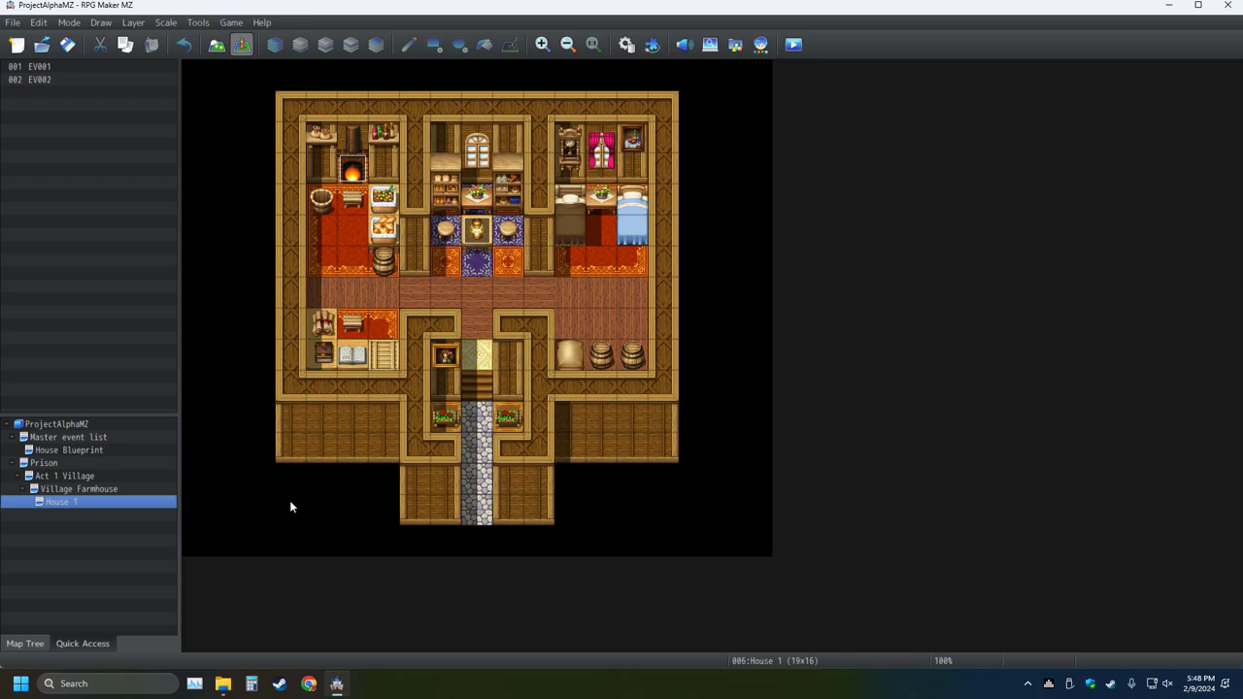
right_click(64, 503)
click(126, 581)
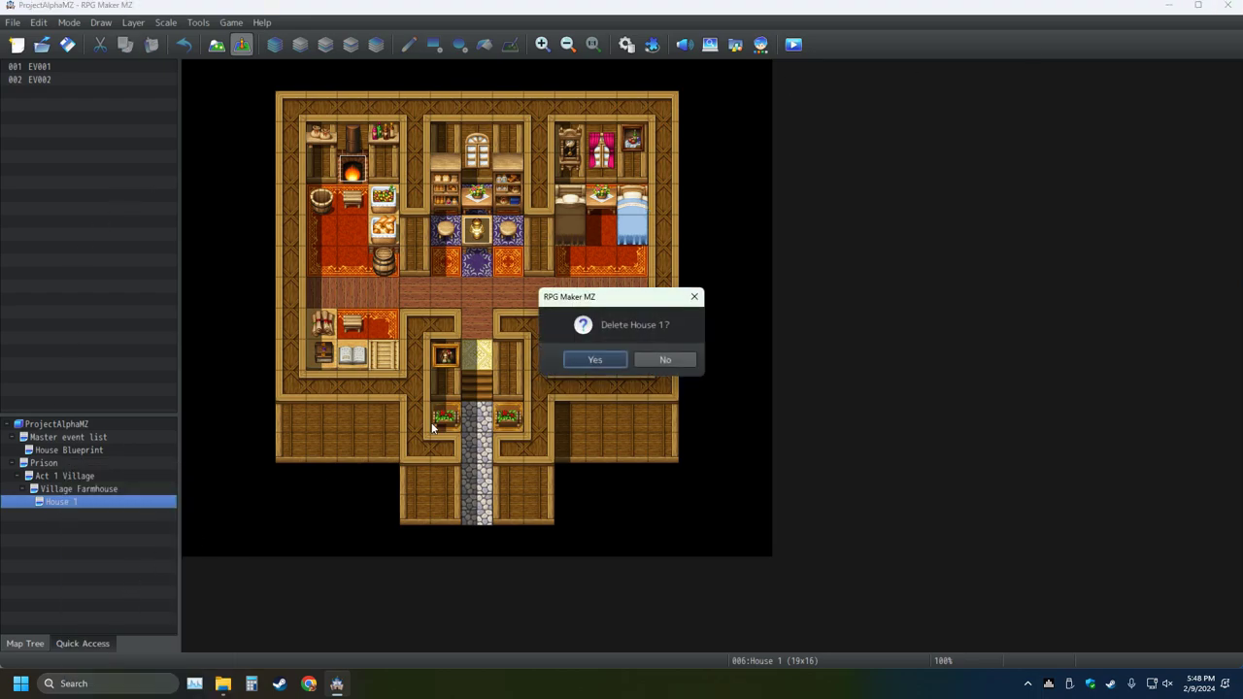
click(566, 362)
scroll(566, 489, down, 1)
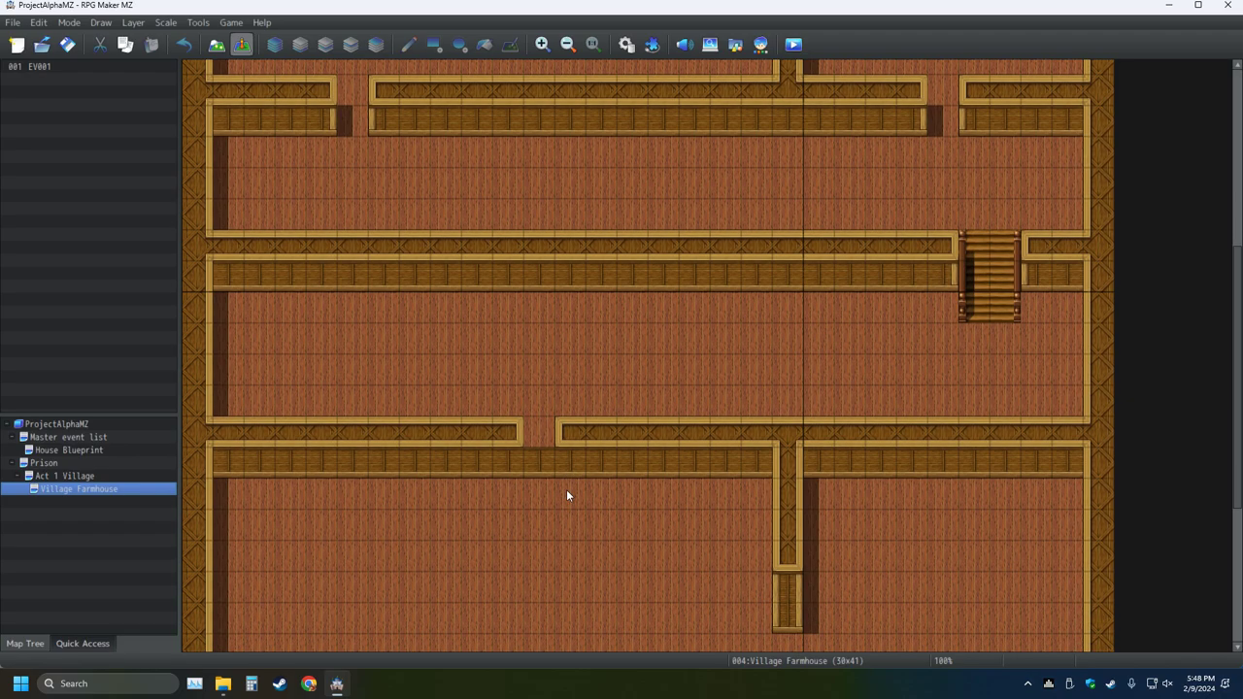
scroll(547, 480, down, 3)
scroll(360, 560, down, 2)
scroll(372, 541, down, 2)
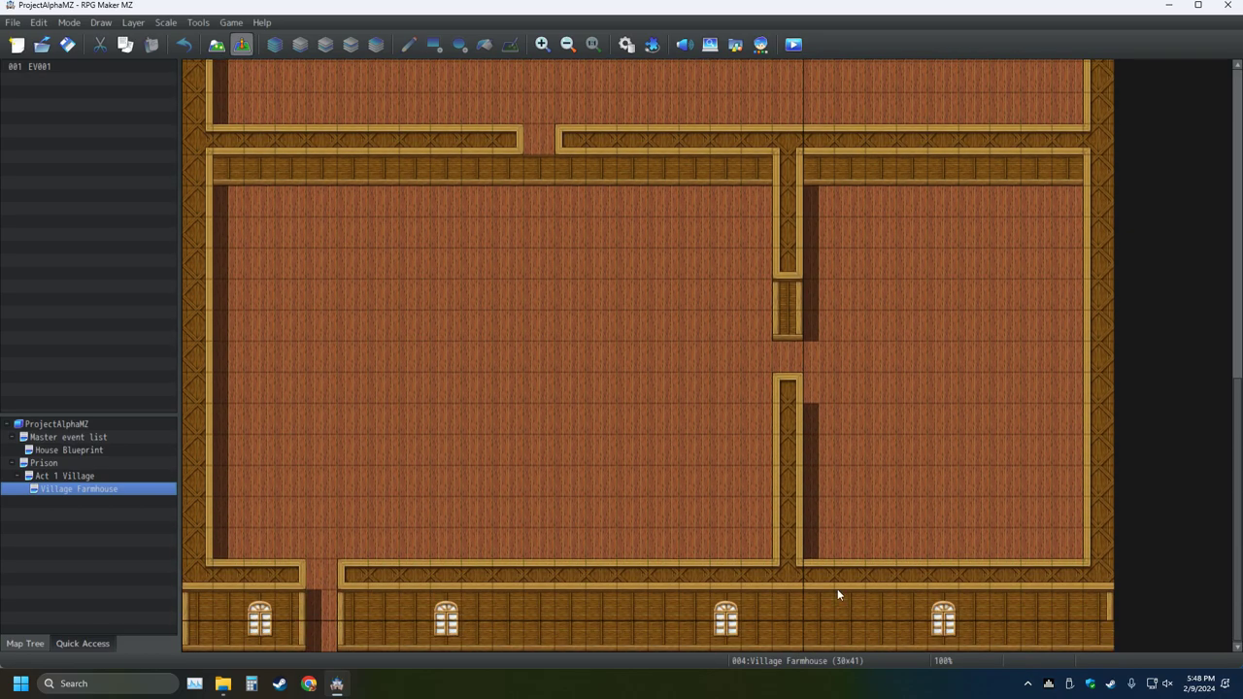
scroll(557, 217, up, 1)
scroll(390, 232, up, 2)
scroll(388, 229, up, 3)
scroll(386, 233, up, 2)
scroll(386, 229, up, 3)
scroll(380, 224, up, 3)
- Delete the empty event and the adjacent character event in the top-left room
click(289, 180)
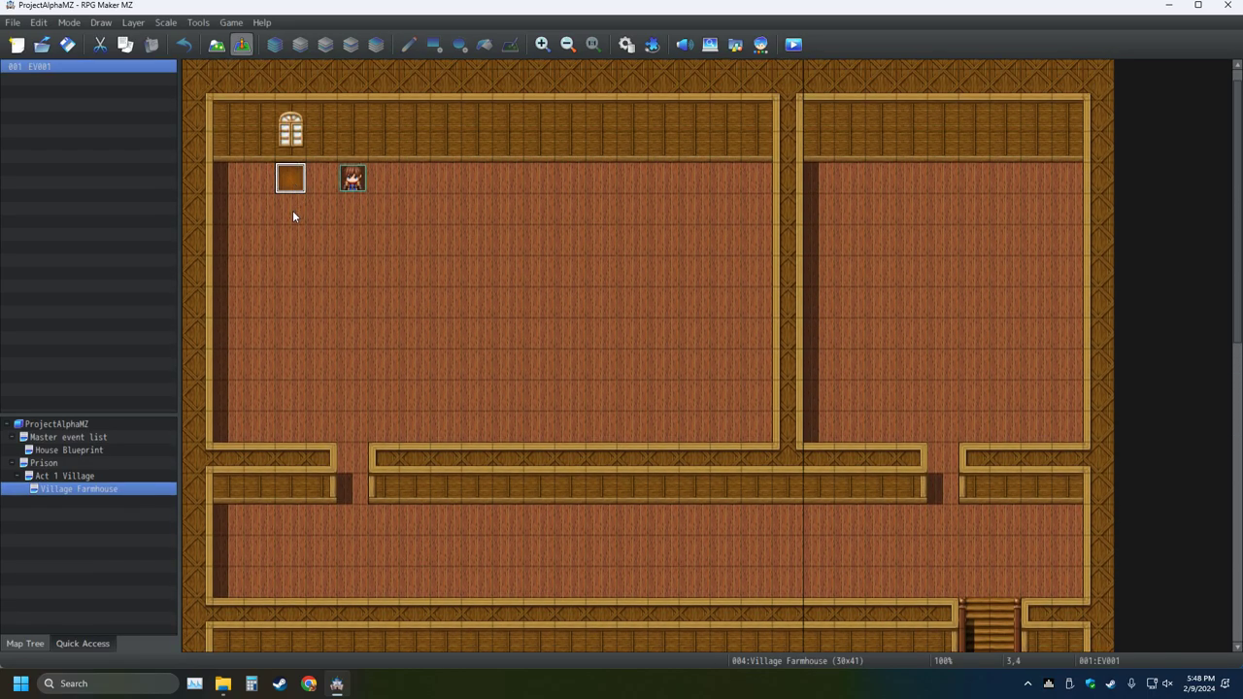
right_click(291, 185)
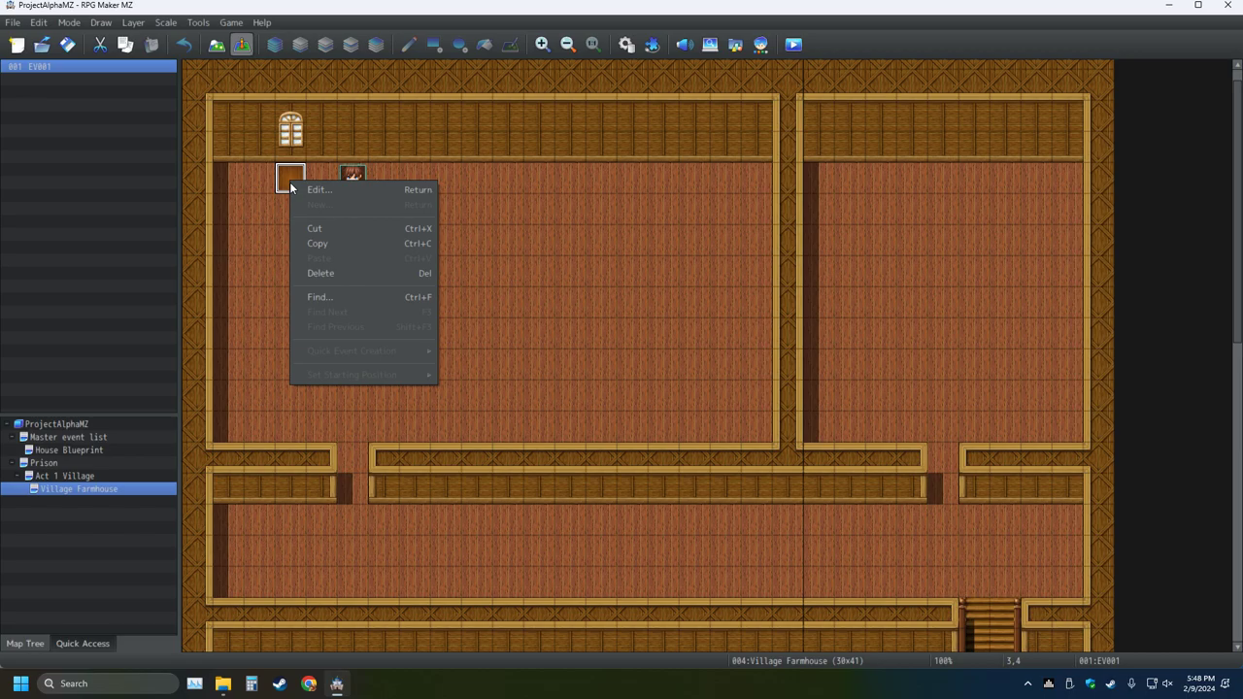
click(283, 180)
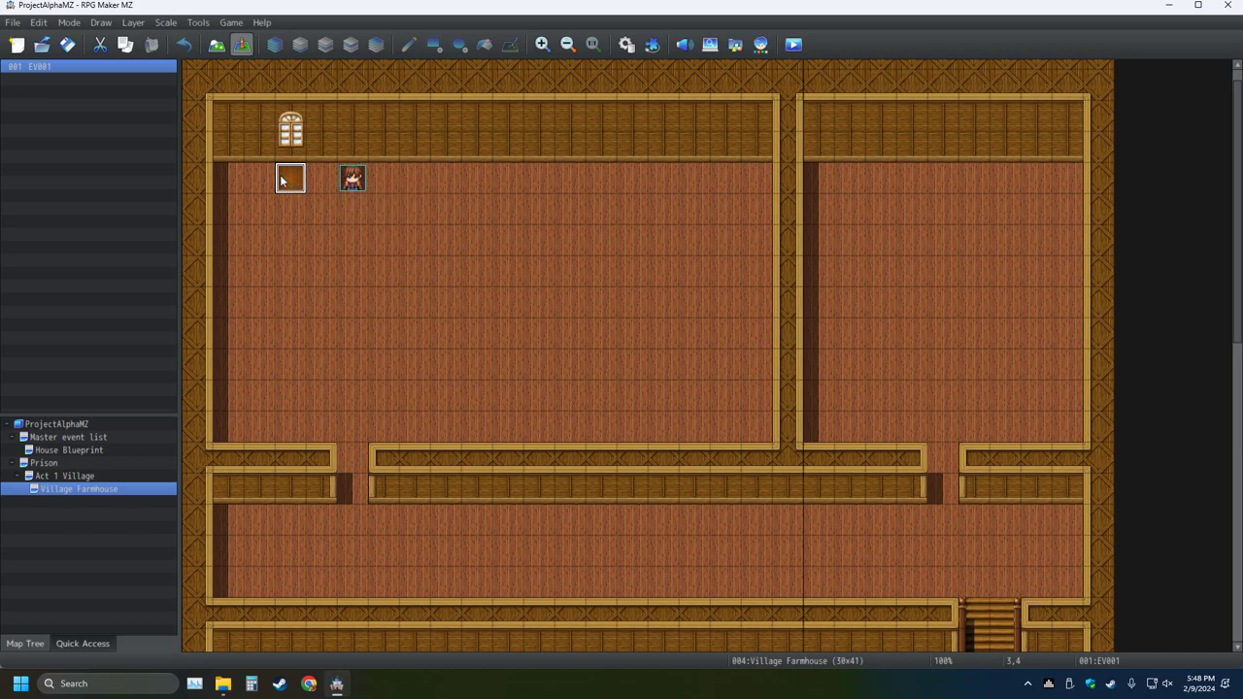
key(Delete)
click(349, 187)
key(Delete)
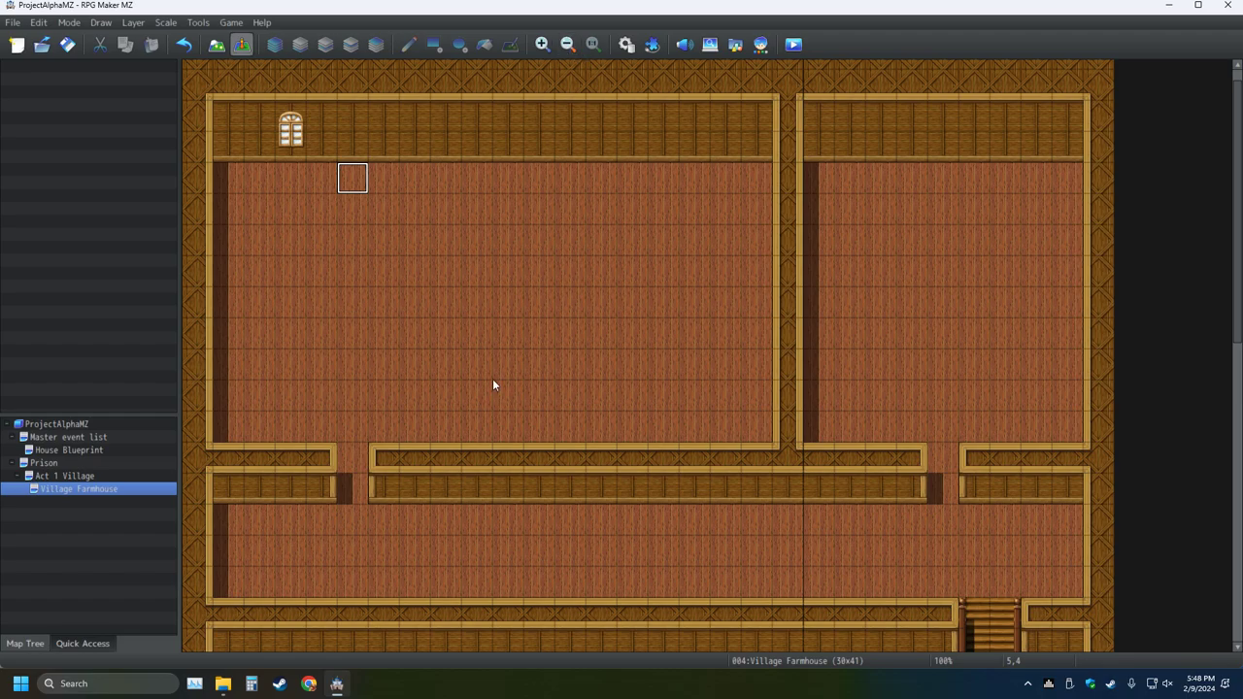
scroll(493, 379, down, 1)
scroll(486, 396, down, 2)
scroll(422, 419, up, 1)
scroll(422, 419, up, 1)
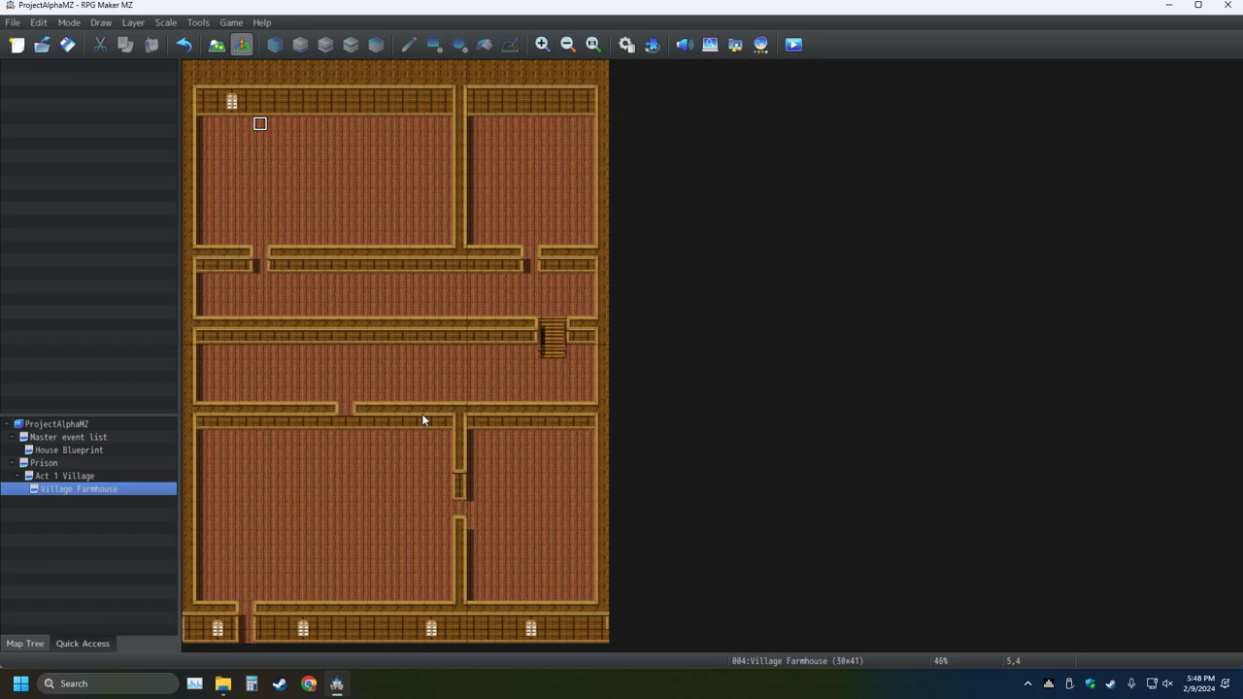
scroll(412, 446, up, 1)
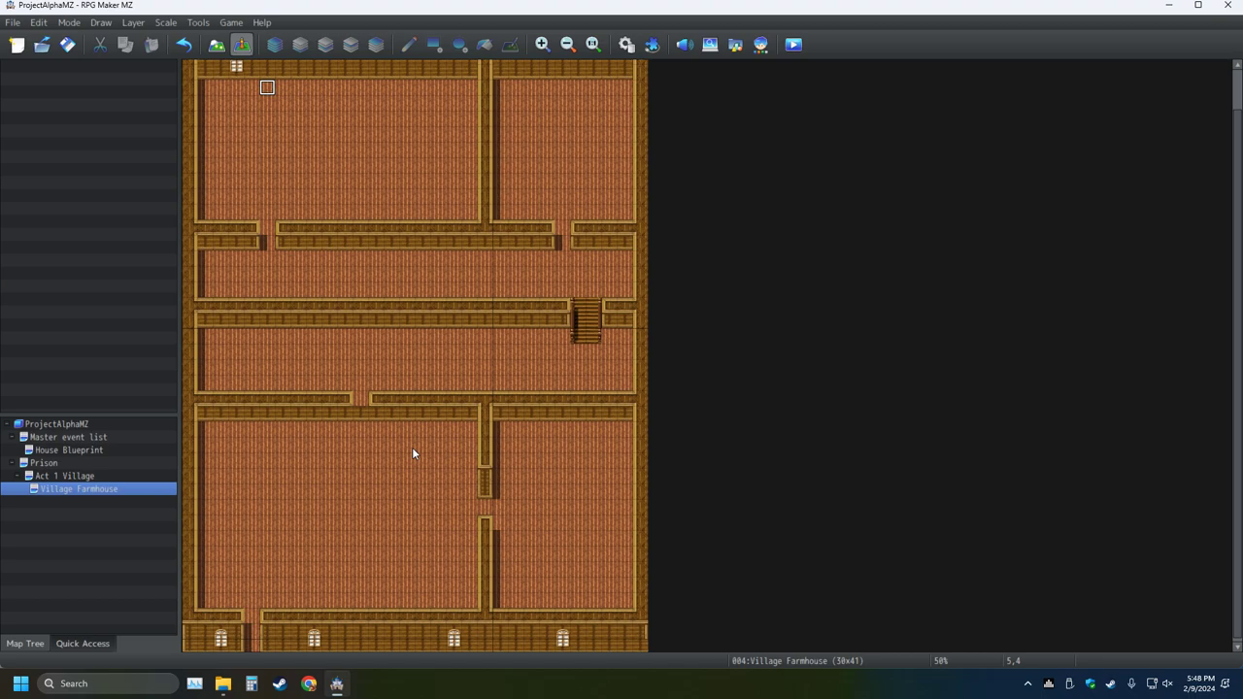
scroll(412, 447, up, 1)
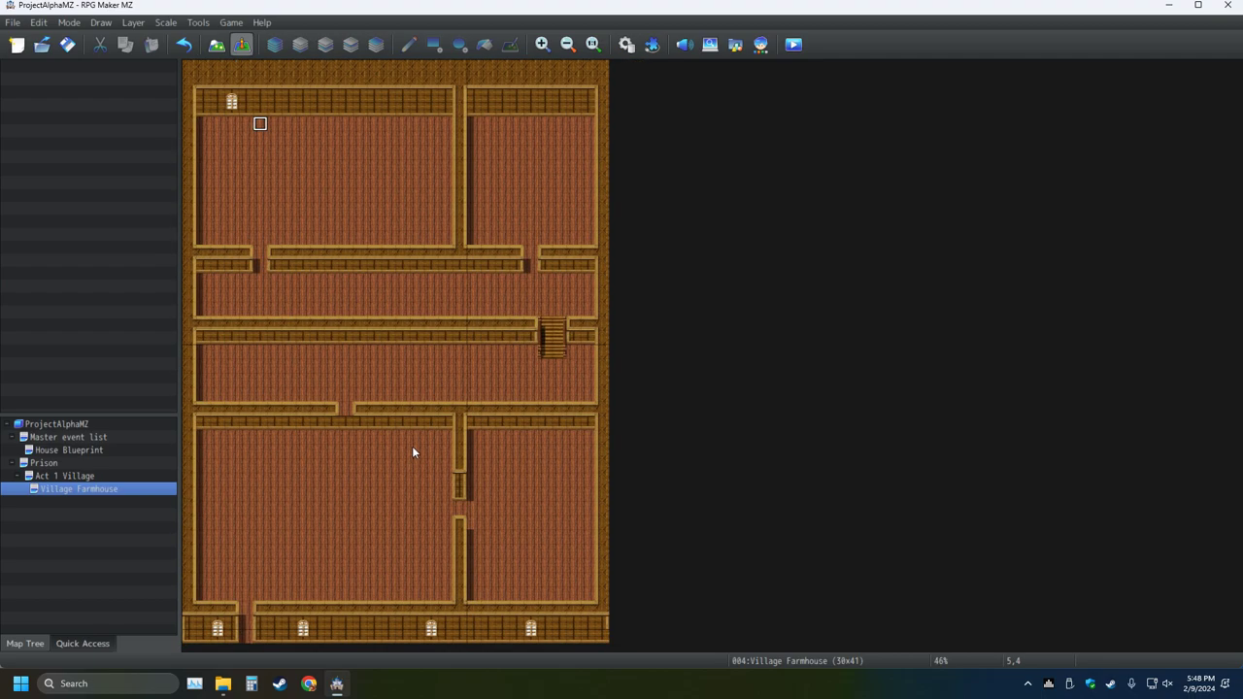
scroll(412, 446, down, 1)
scroll(411, 445, up, 1)
scroll(412, 446, up, 1)
scroll(411, 445, down, 1)
scroll(412, 445, down, 1)
scroll(412, 444, up, 1)
scroll(412, 444, down, 1)
scroll(412, 445, up, 1)
scroll(412, 445, down, 1)
scroll(412, 445, up, 1)
scroll(412, 445, down, 1)
scroll(412, 445, up, 1)
scroll(411, 443, down, 1)
scroll(412, 444, up, 1)
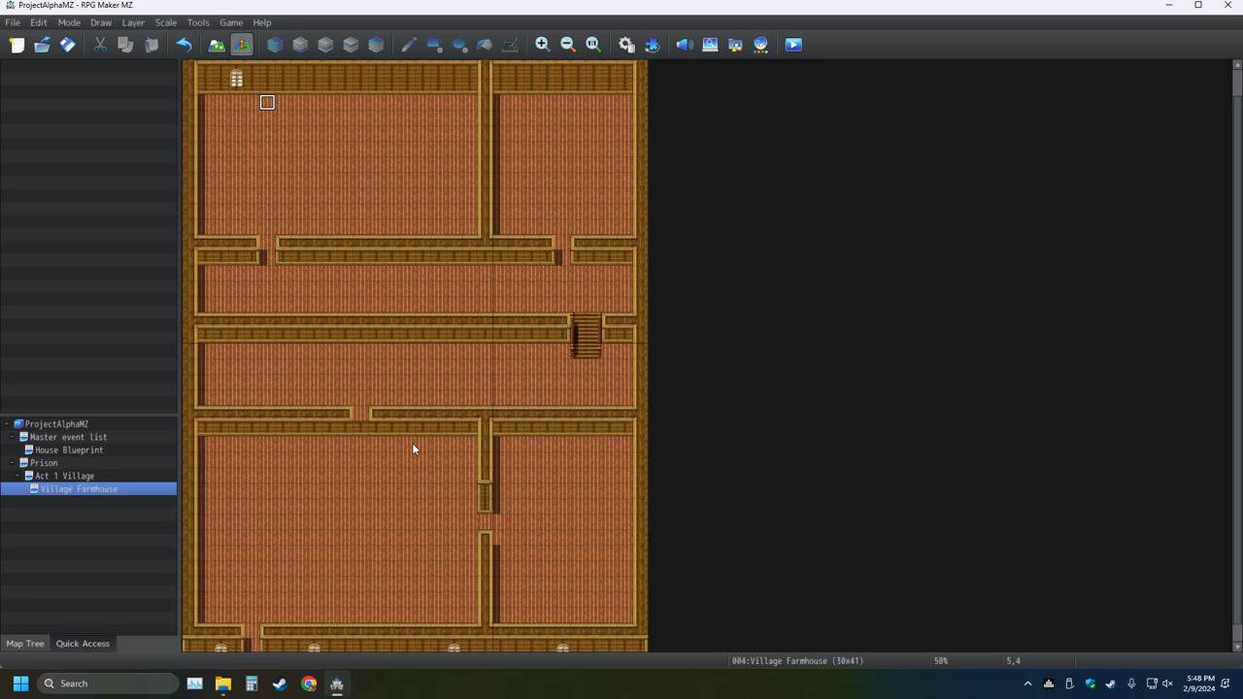
scroll(411, 444, down, 1)
scroll(411, 444, up, 1)
scroll(411, 447, down, 1)
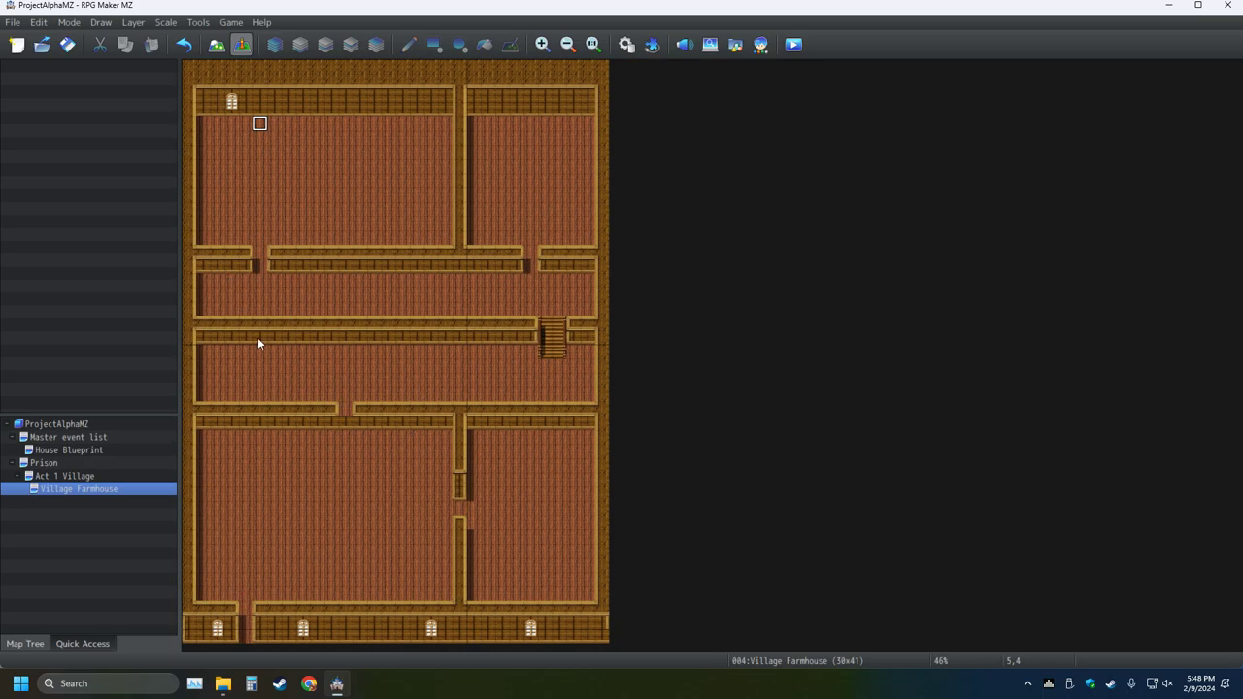
- Replace the bottom-wall windows with plain wall and stamp three windows along the top walls
click(216, 44)
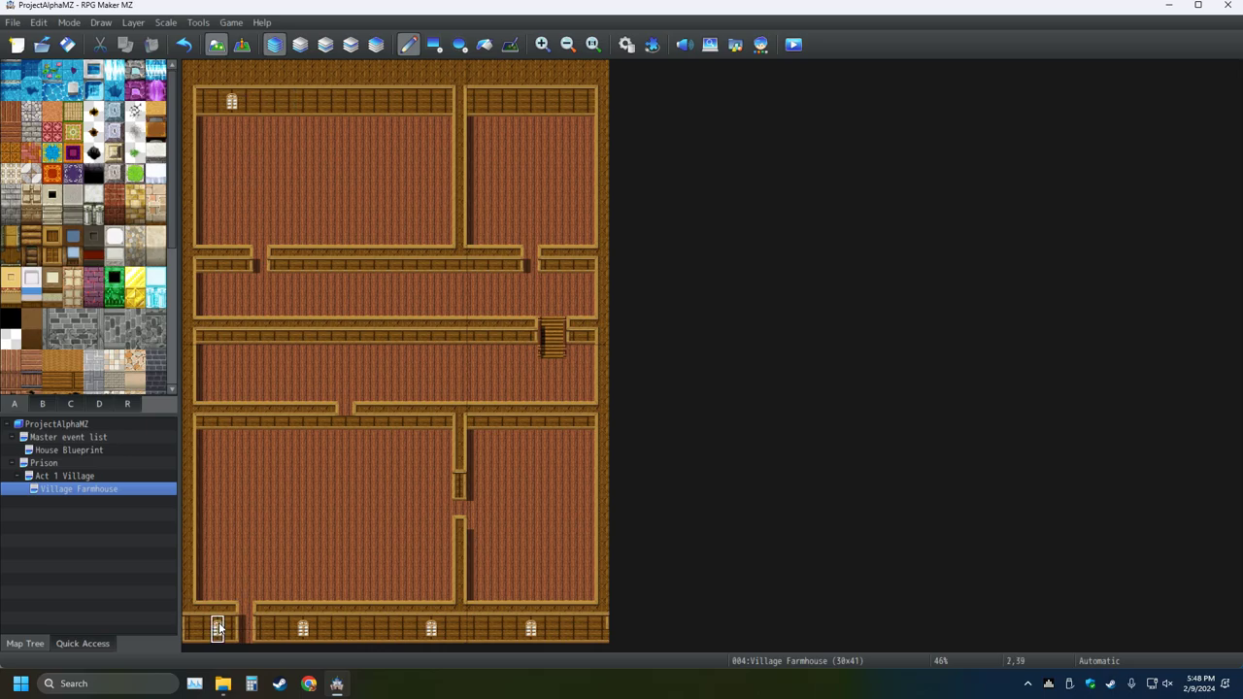
drag(220, 628, 531, 628)
click(229, 101)
click(303, 103)
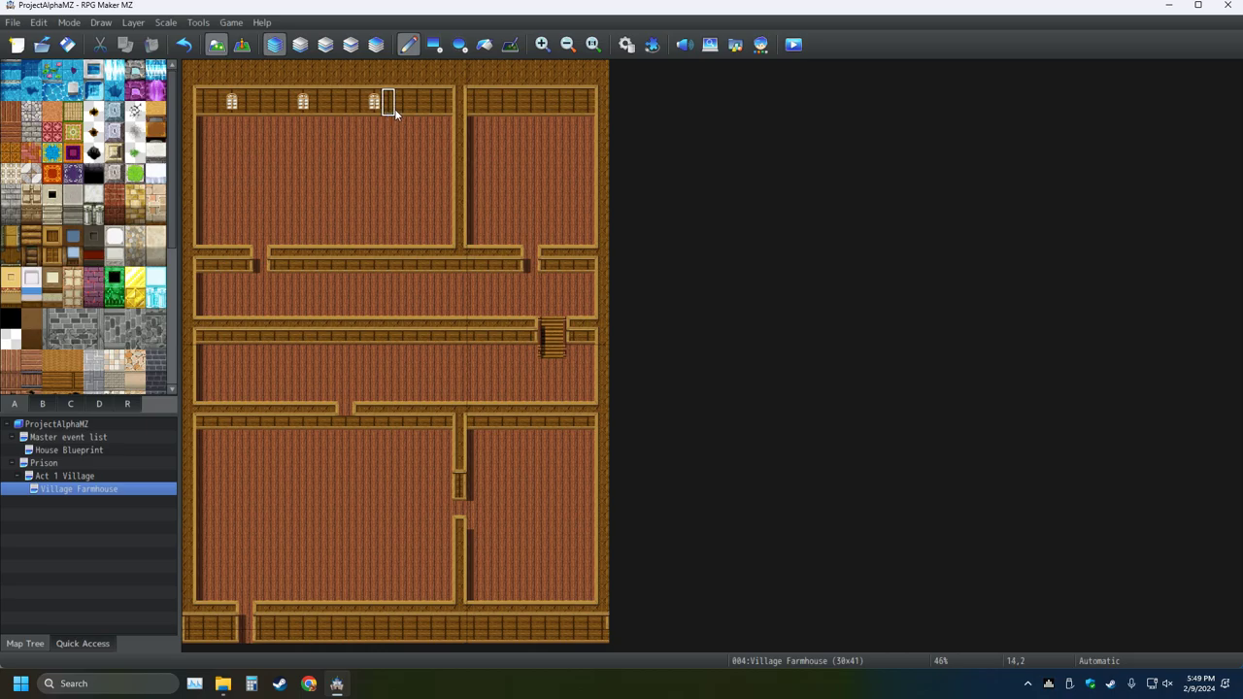
click(432, 103)
- Save the project and briefly check the Act 1 Village map
click(67, 44)
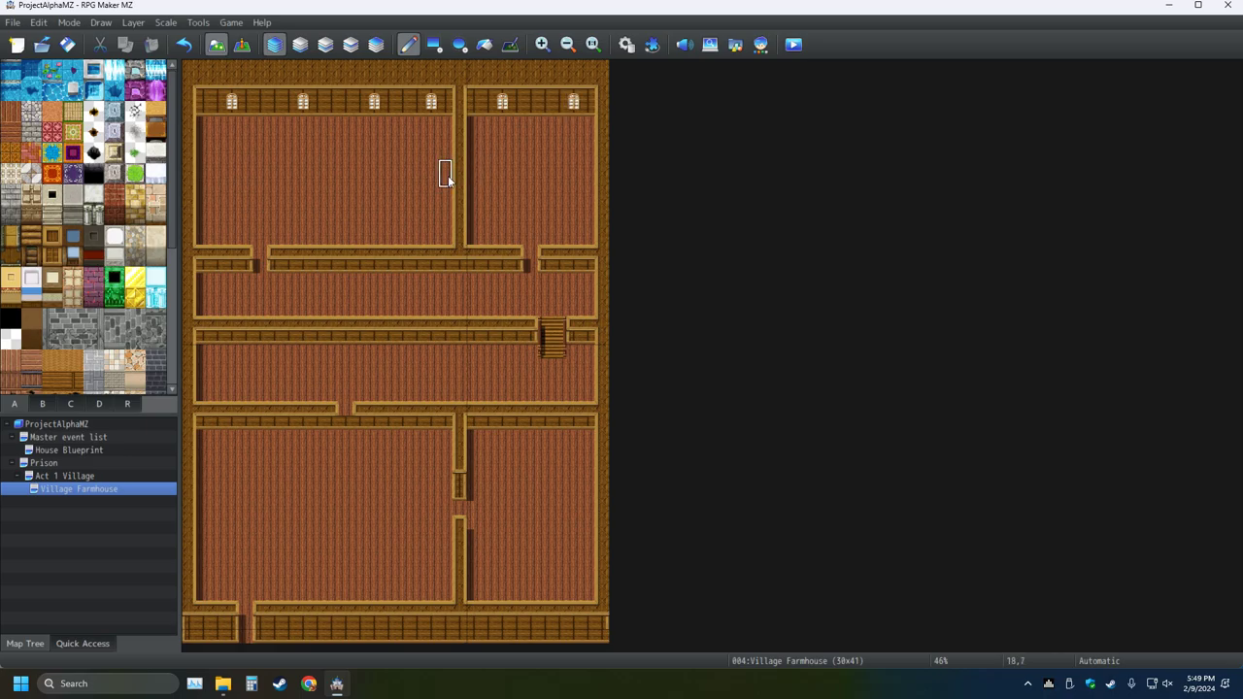
click(100, 476)
click(102, 489)
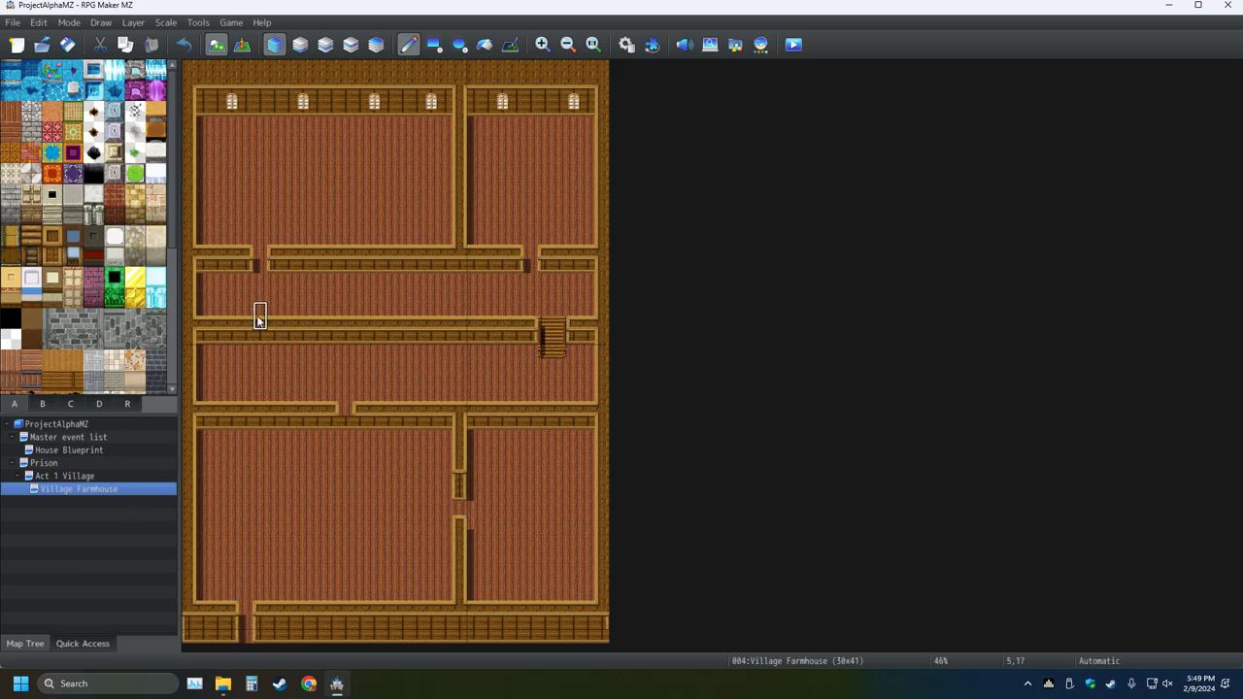
- Close the doorway between the two lower rooms with a sampled wall tile and save
key(Up)
click(43, 406)
scroll(68, 352, down, 1)
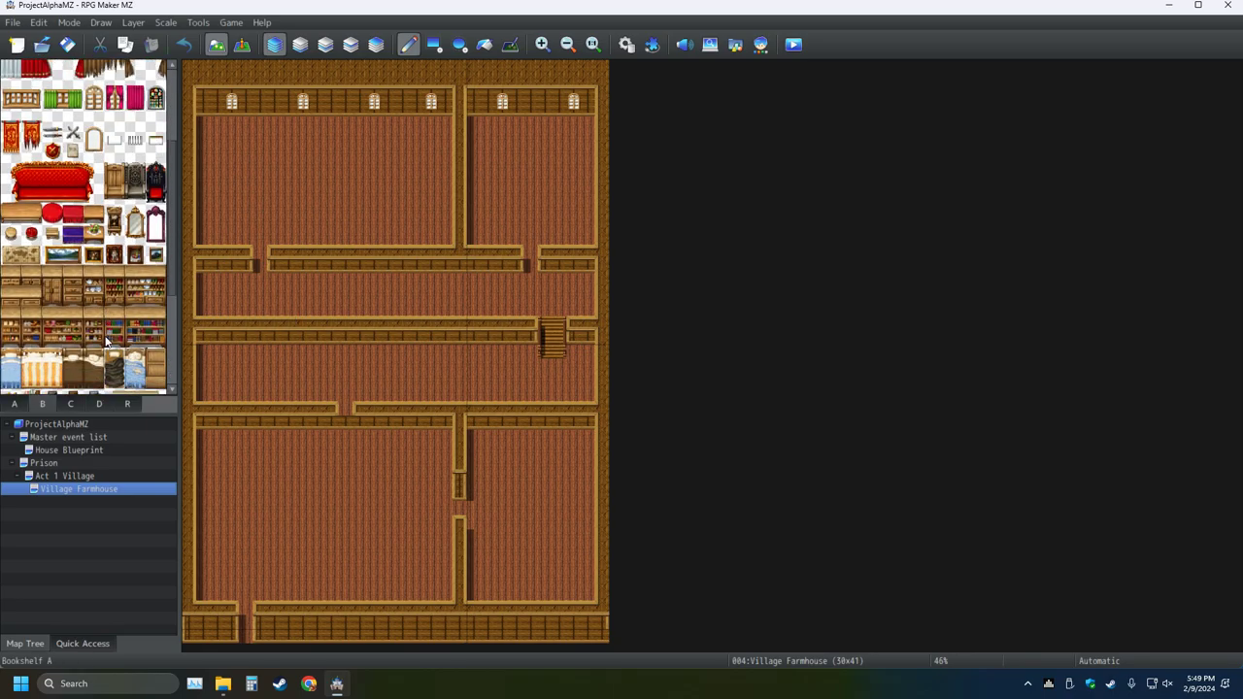
scroll(77, 348, down, 2)
scroll(92, 342, down, 2)
scroll(107, 335, down, 2)
scroll(107, 335, down, 1)
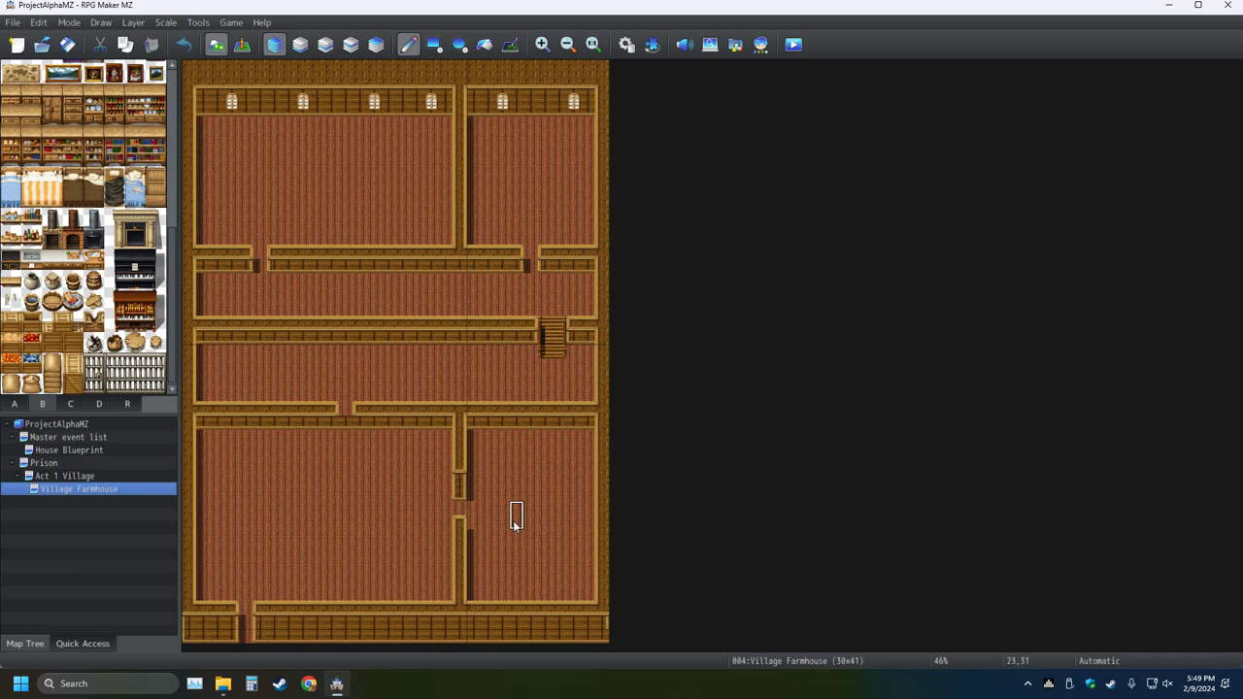
right_click(457, 446)
drag(459, 466, 459, 513)
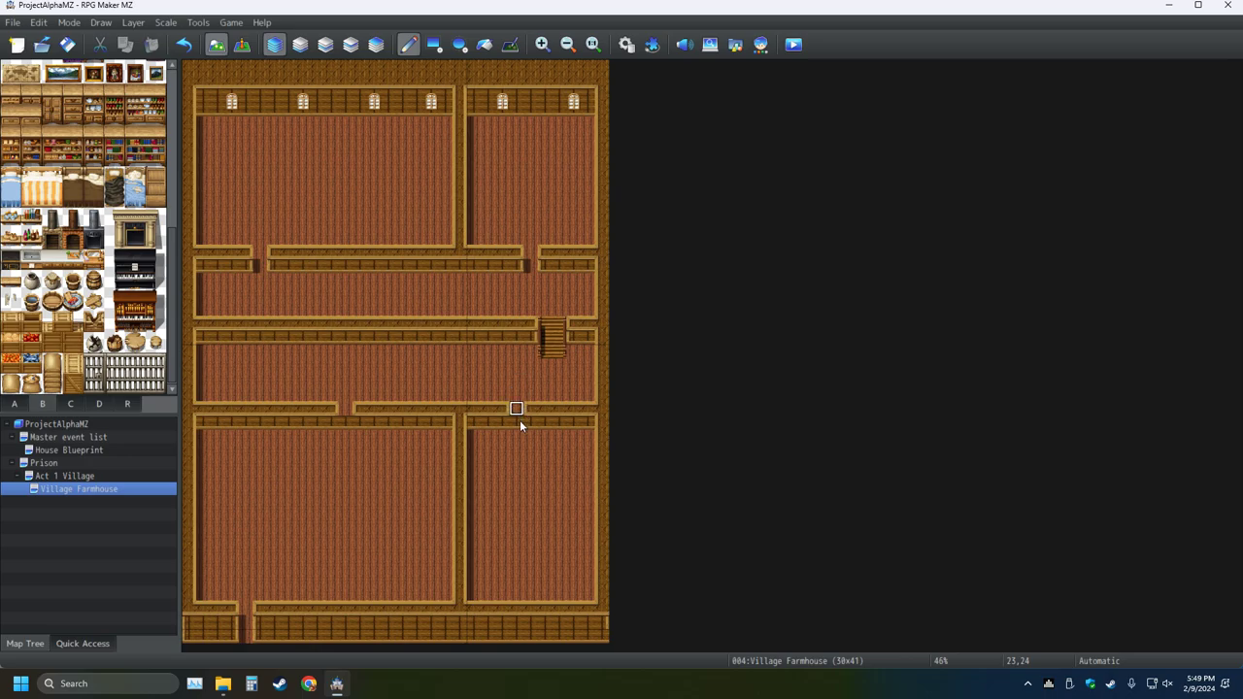
click(67, 44)
- Paint dark brick fireplace tiles into two lower wall gaps and save
drag(109, 212, 160, 250)
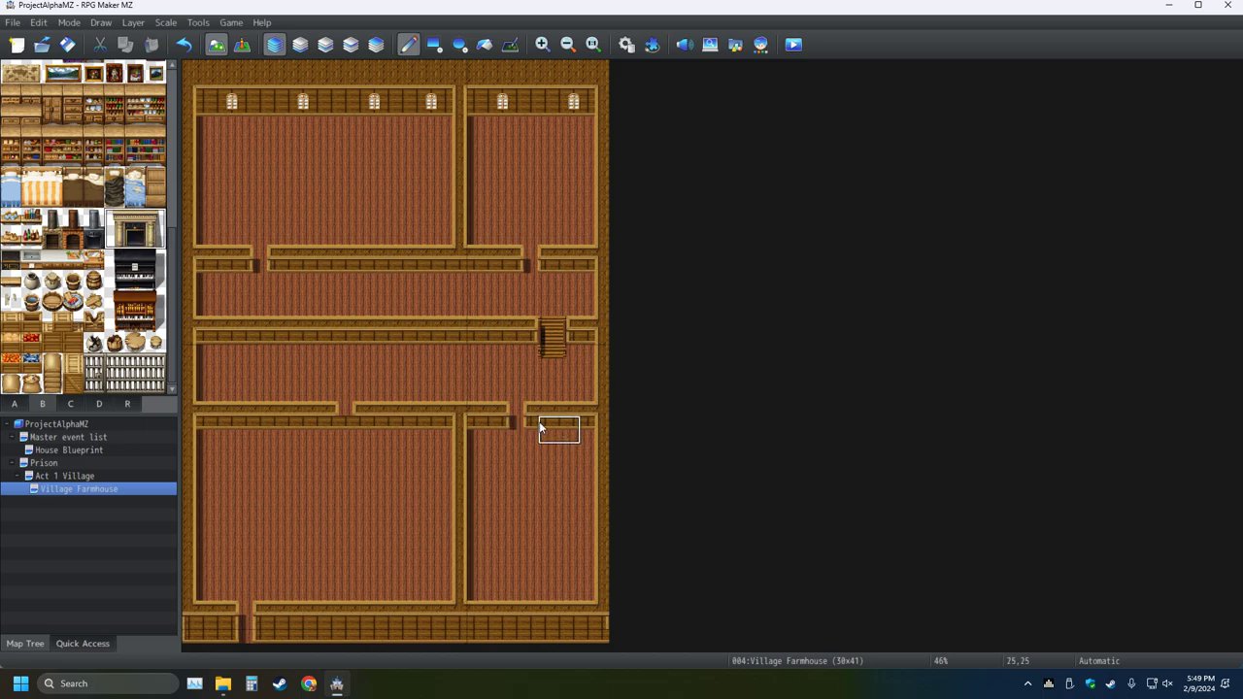
click(74, 231)
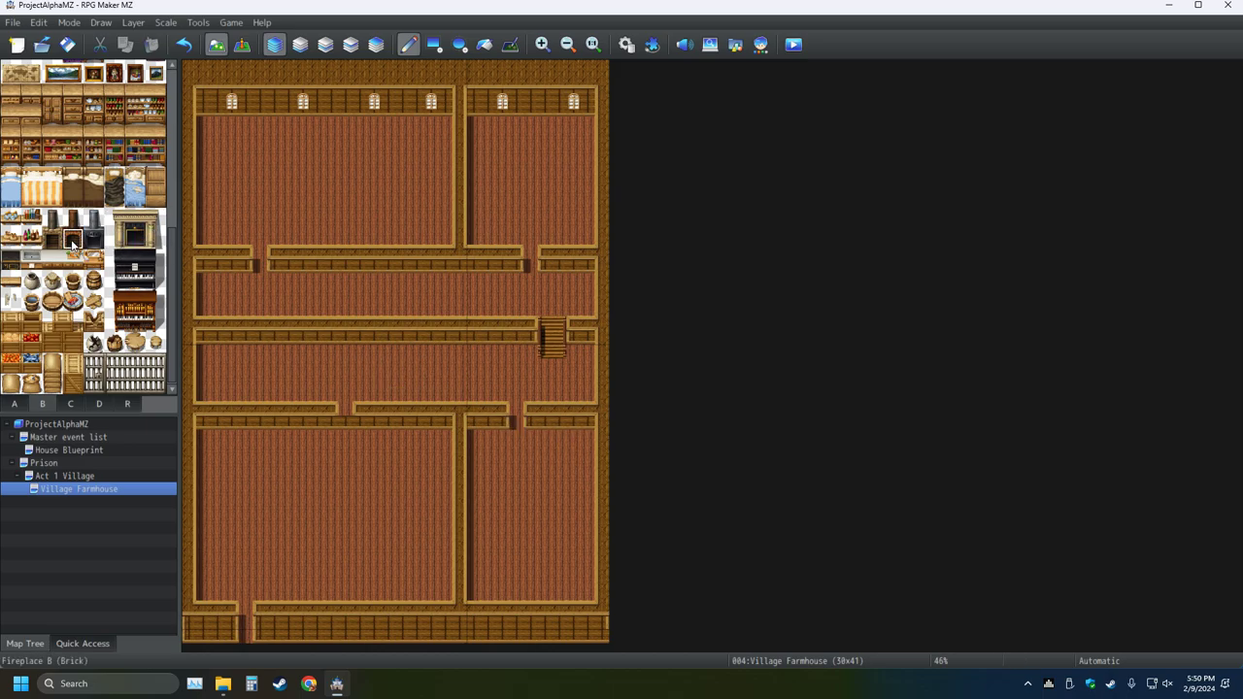
click(559, 425)
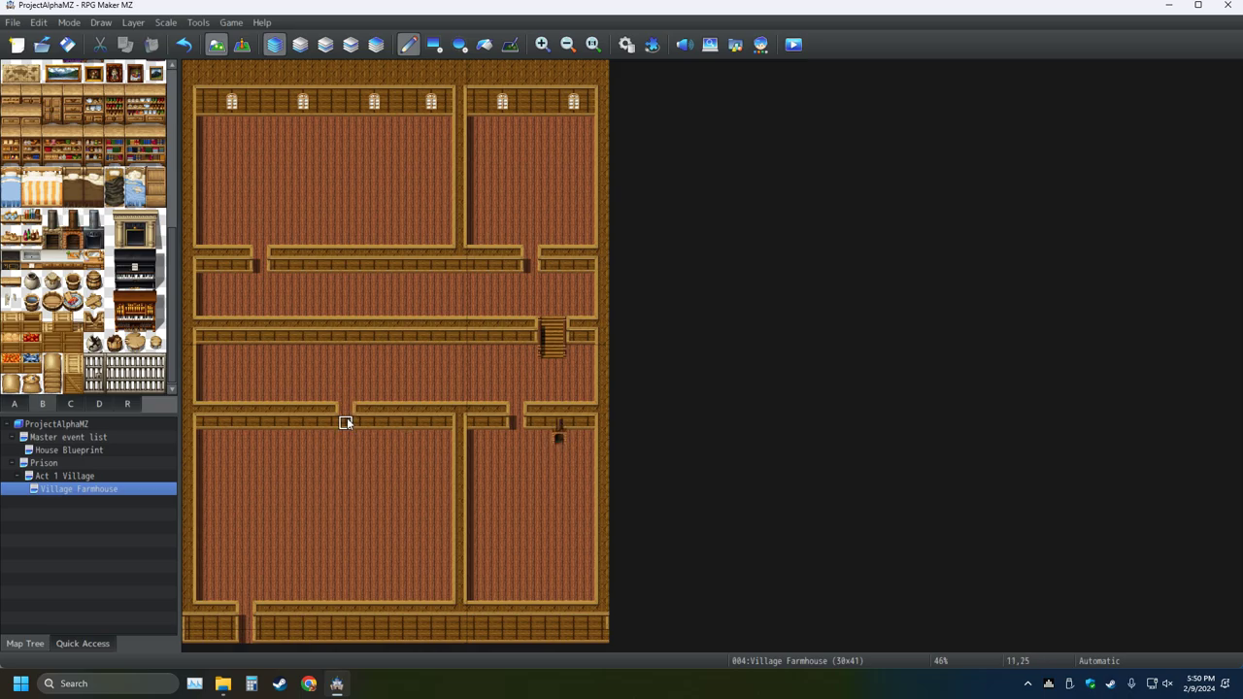
click(345, 418)
click(67, 43)
- Stamp Large Fireplaces on the top-left, lower middle and two corridor walls, then repaint the lower middle wall plain
drag(116, 241, 139, 234)
click(332, 105)
click(406, 434)
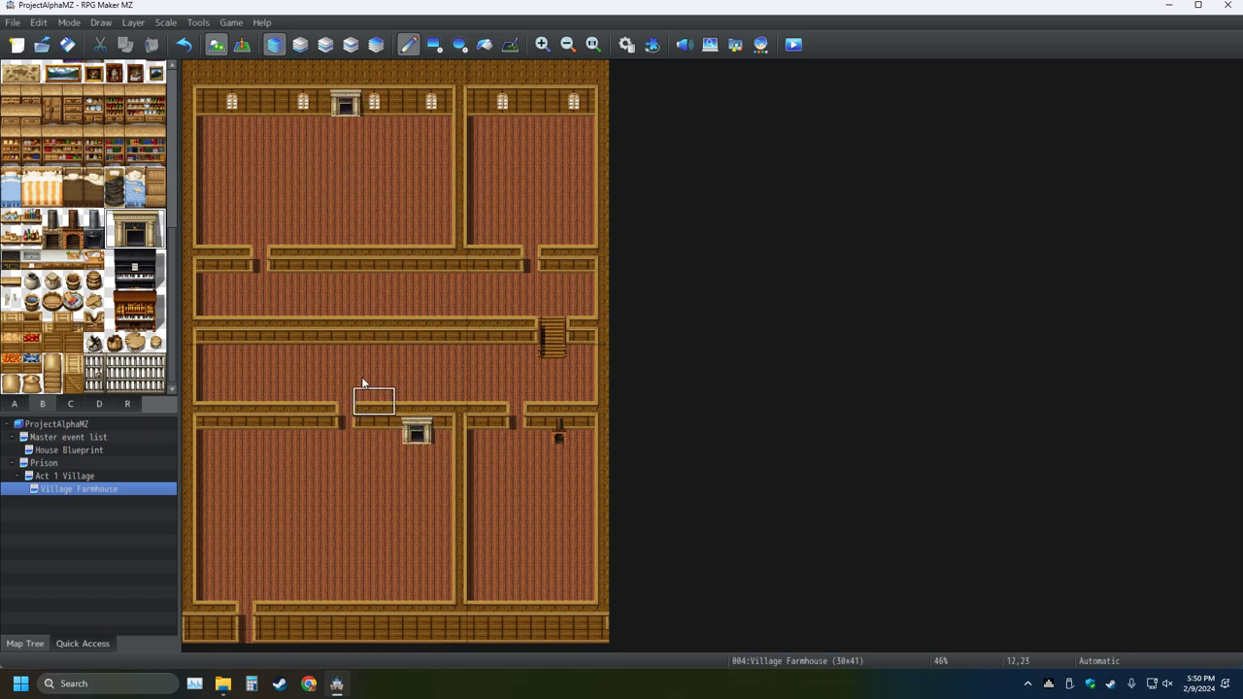
click(420, 344)
click(337, 274)
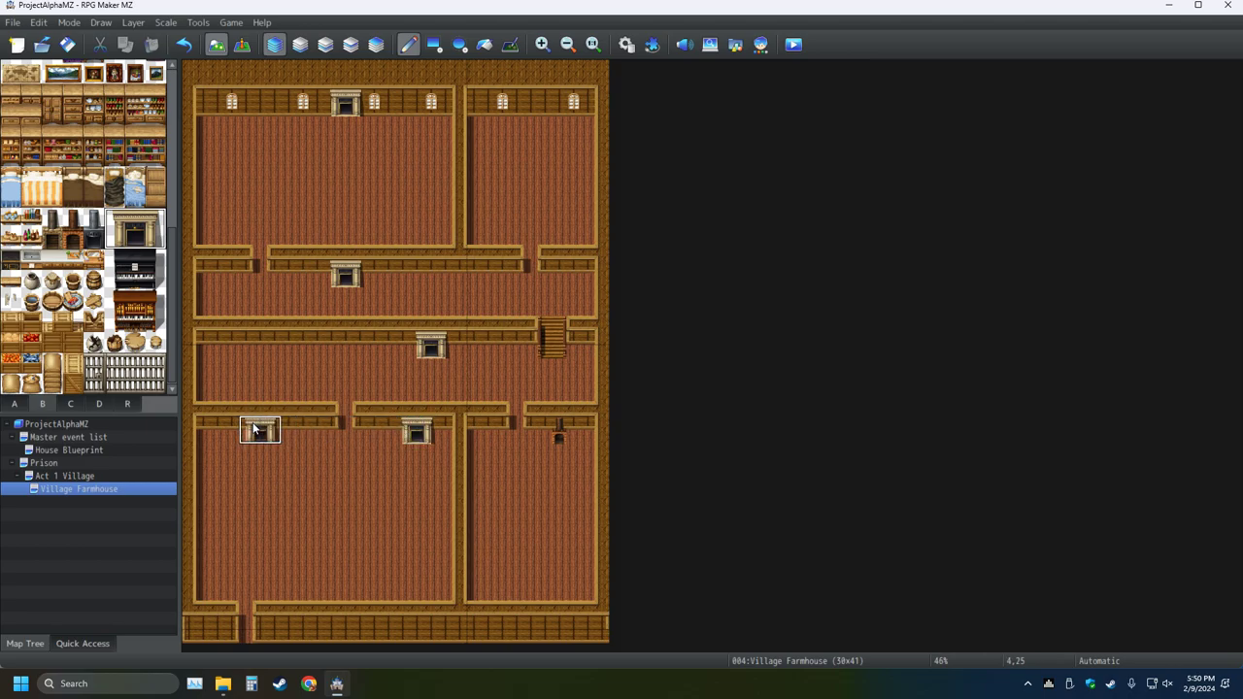
right_click(371, 435)
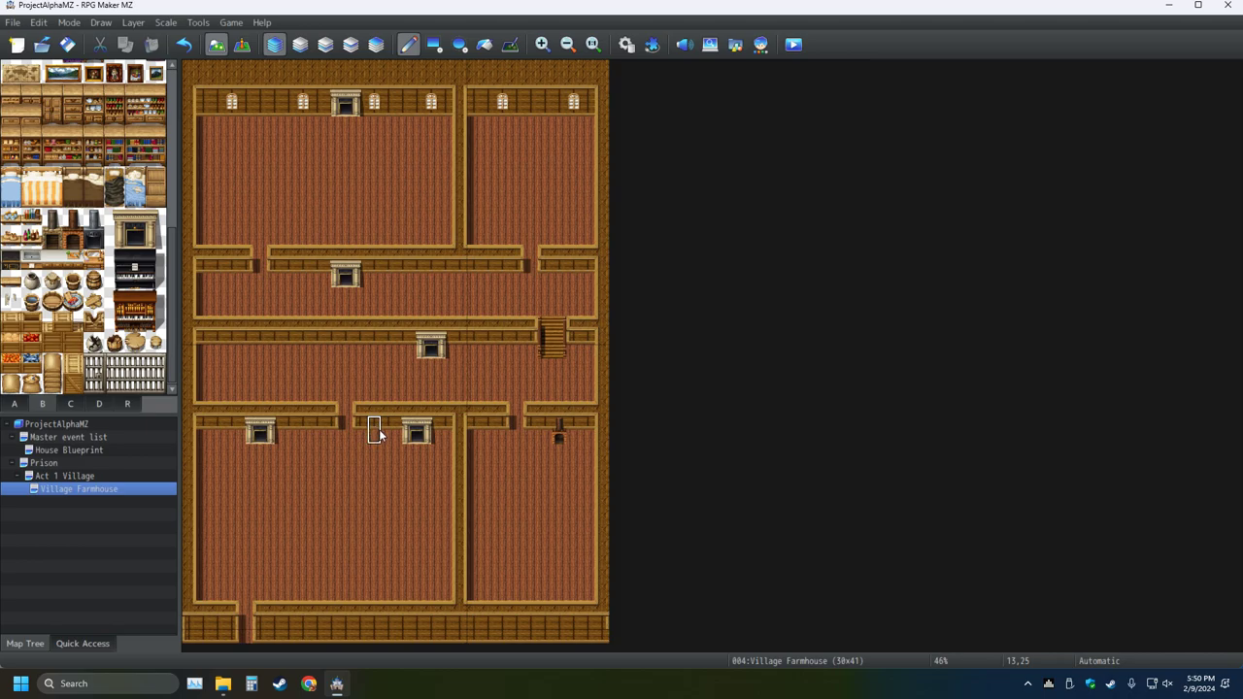
click(427, 437)
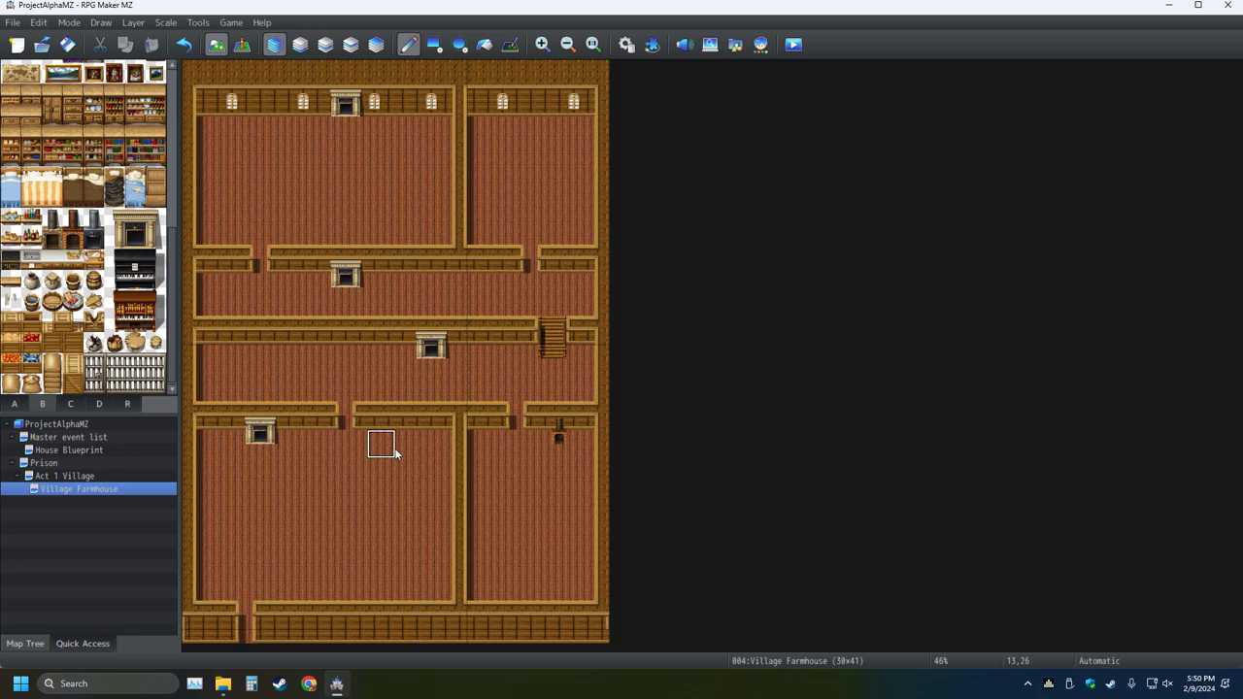
ctrl+scroll(408, 458, up, 2)
ctrl+scroll(410, 458, up, 1)
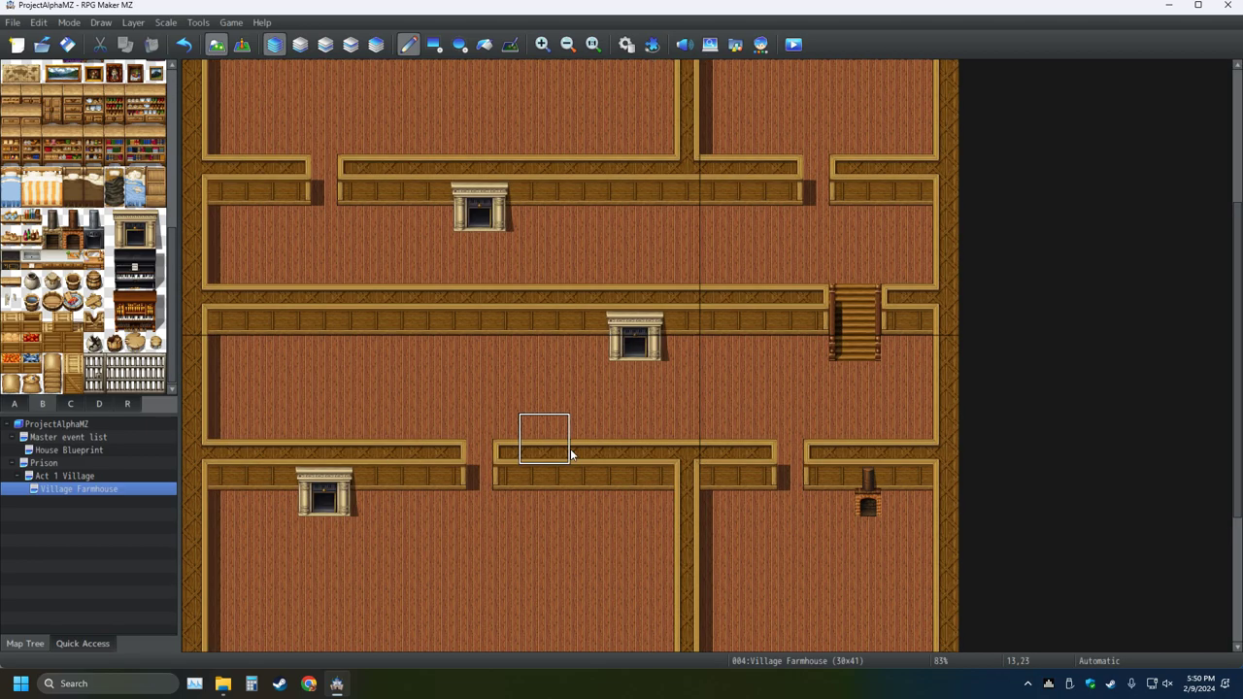
scroll(590, 457, down, 2)
scroll(599, 456, down, 2)
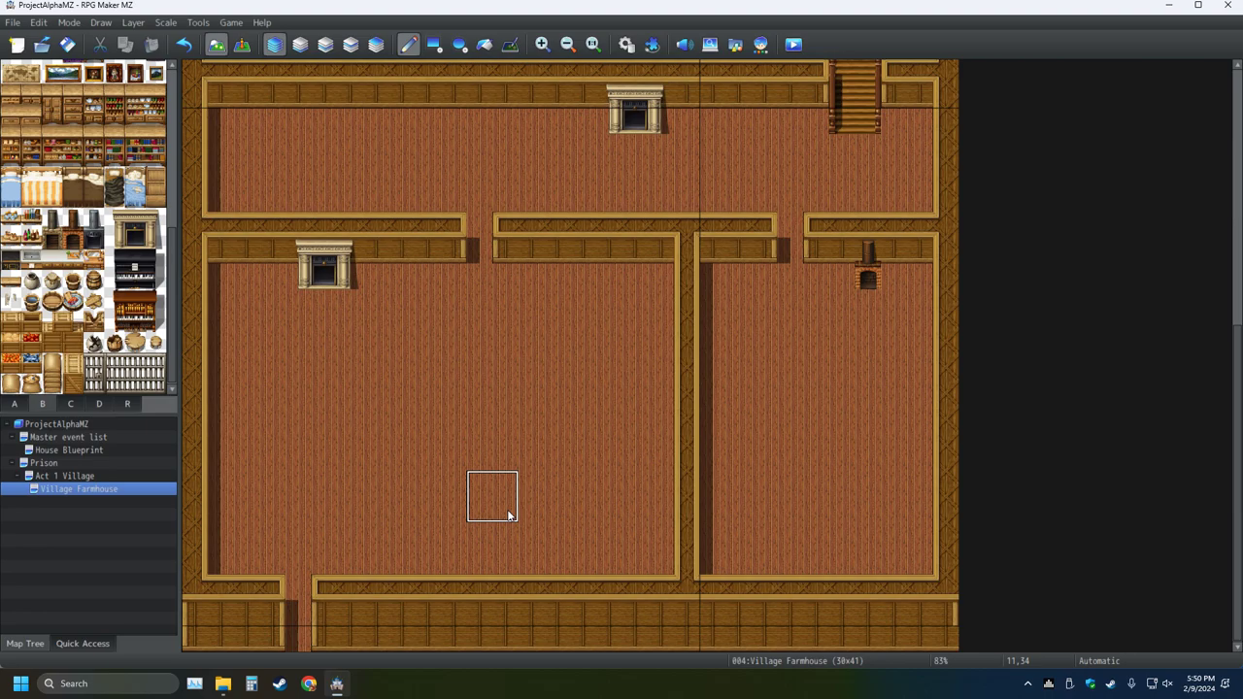
- Place the kitchen counter with stove below the middle room's wall, undoing misplaced copies
click(50, 255)
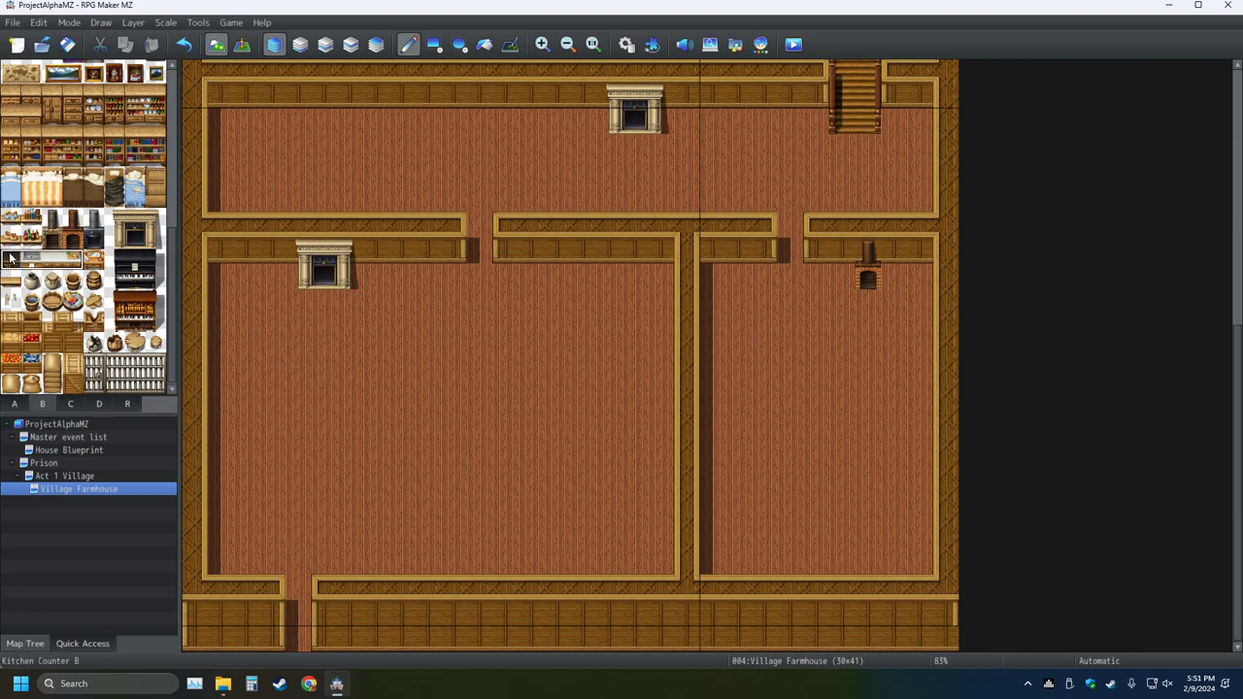
click(584, 254)
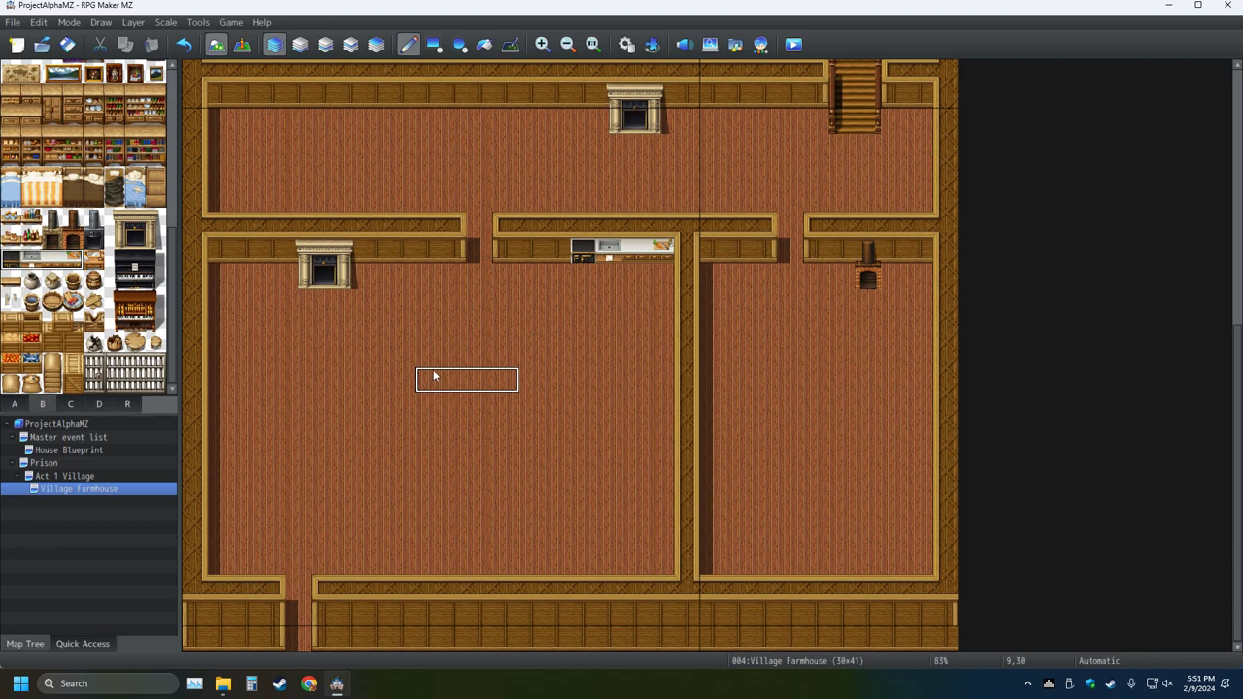
click(184, 44)
click(588, 283)
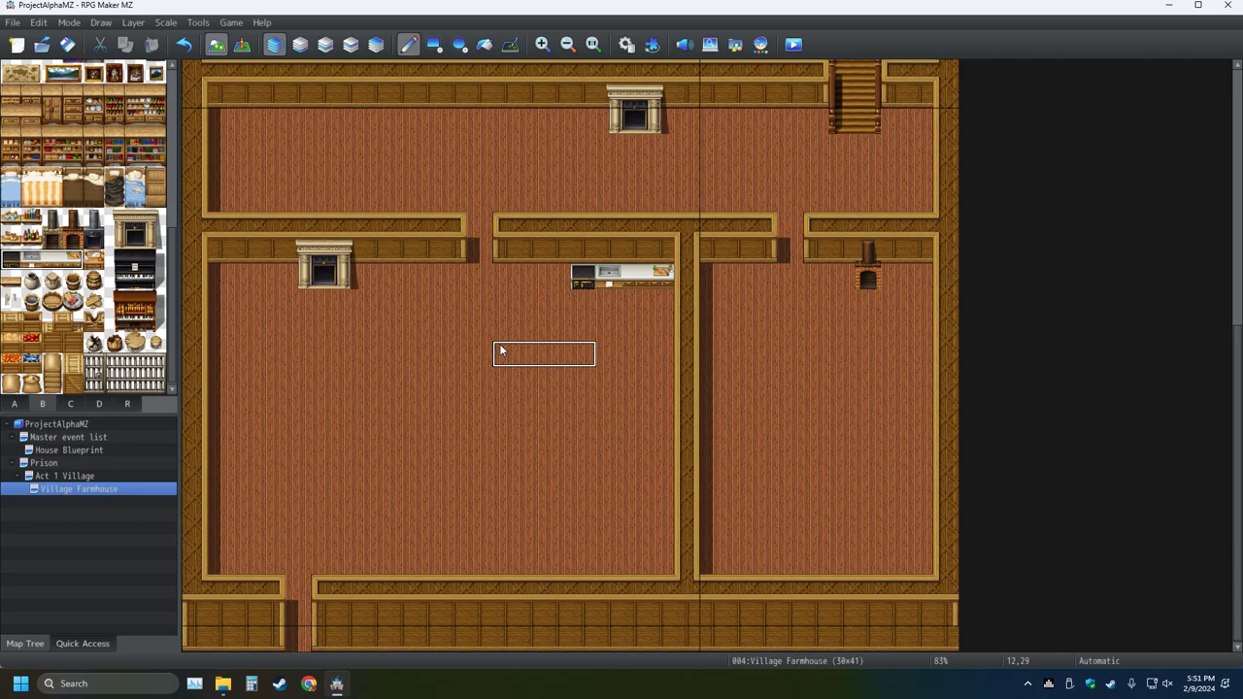
click(584, 261)
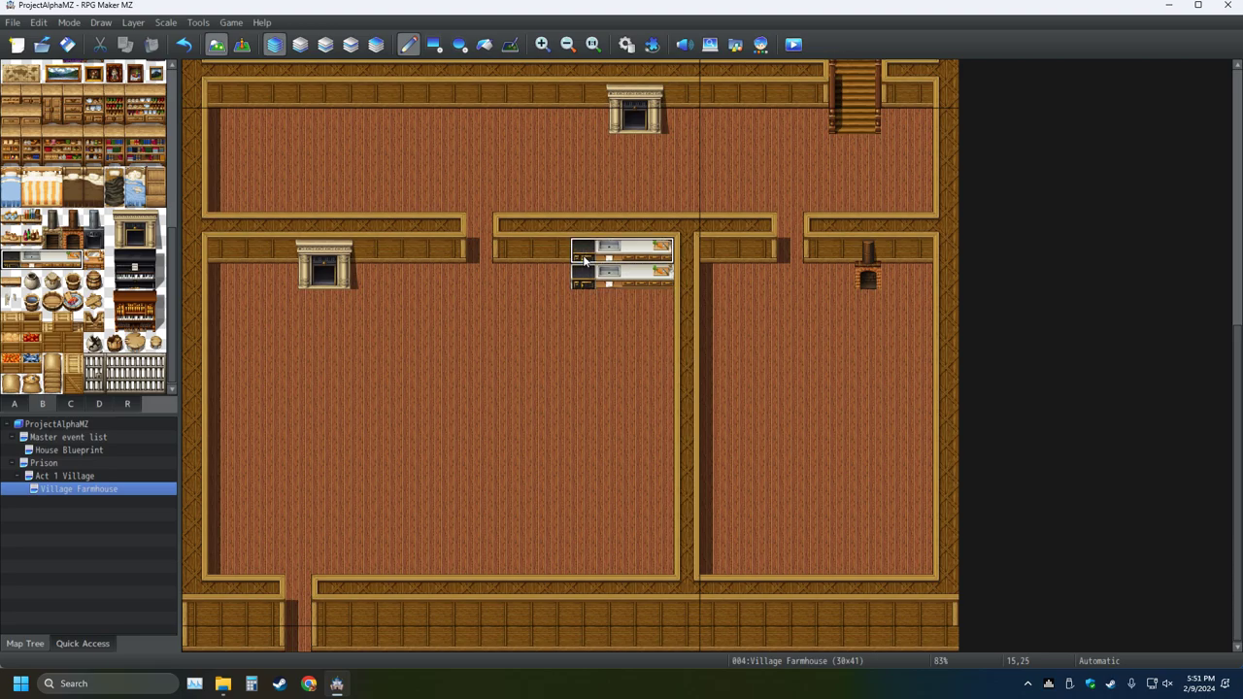
click(180, 42)
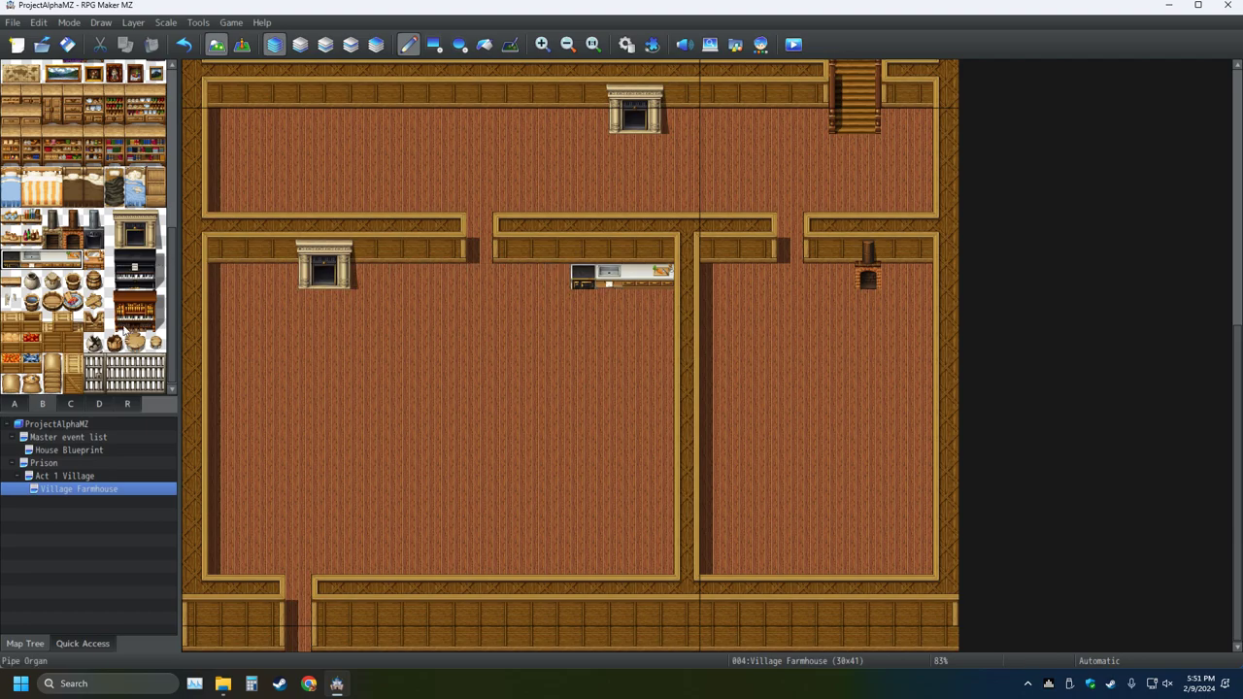
- Paint small shelf items and a two-tile food and bottle shelf above the counter
click(10, 216)
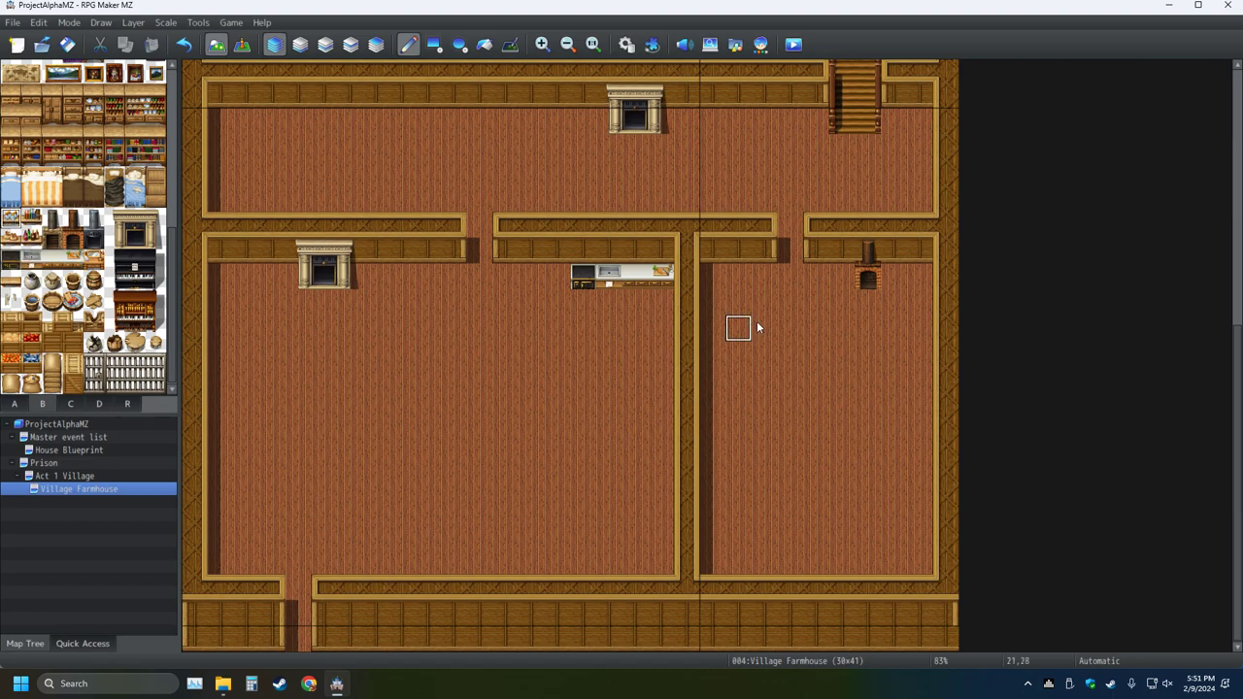
click(583, 251)
click(31, 216)
click(608, 250)
drag(13, 238, 33, 238)
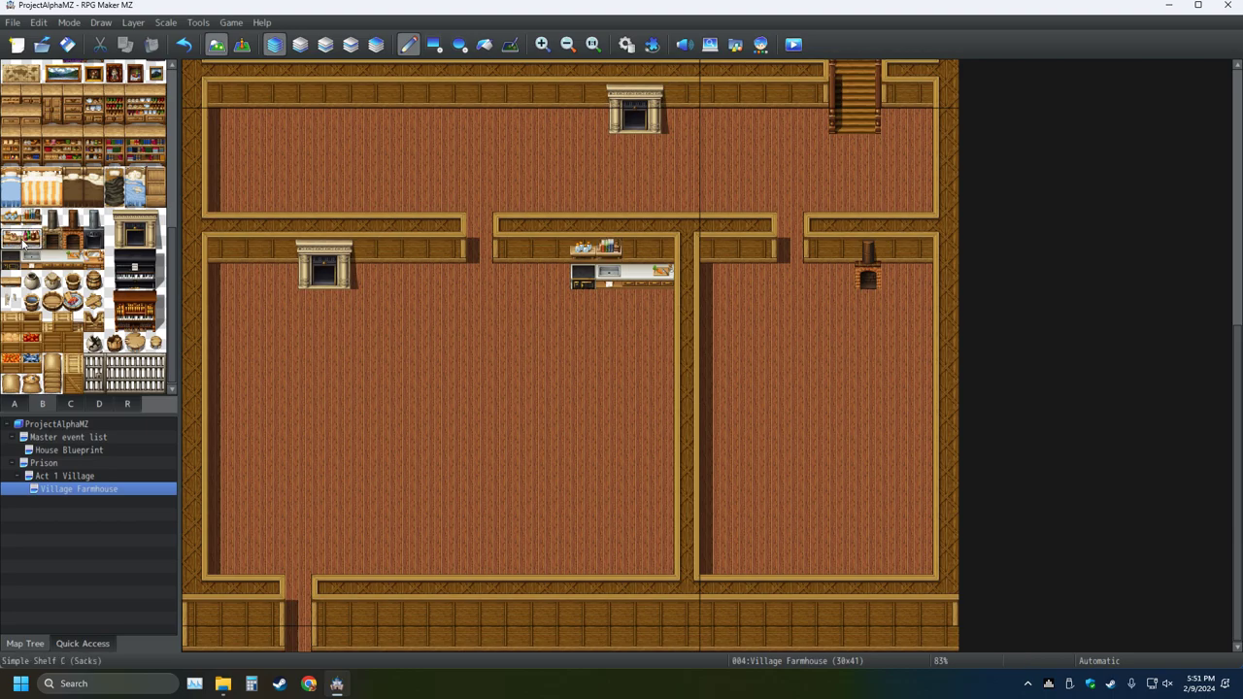
click(635, 251)
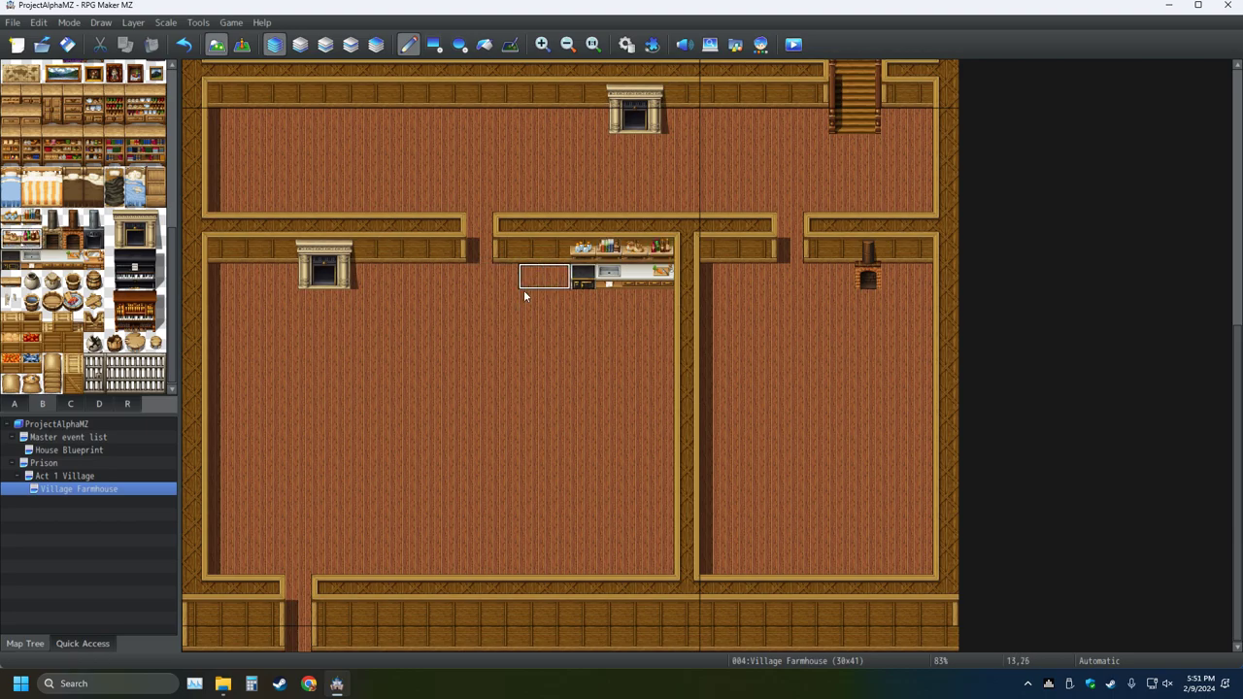
- Try a Paella Pan, Chopping Board and white plate on the kitchen wall and counter, undoing each
click(70, 403)
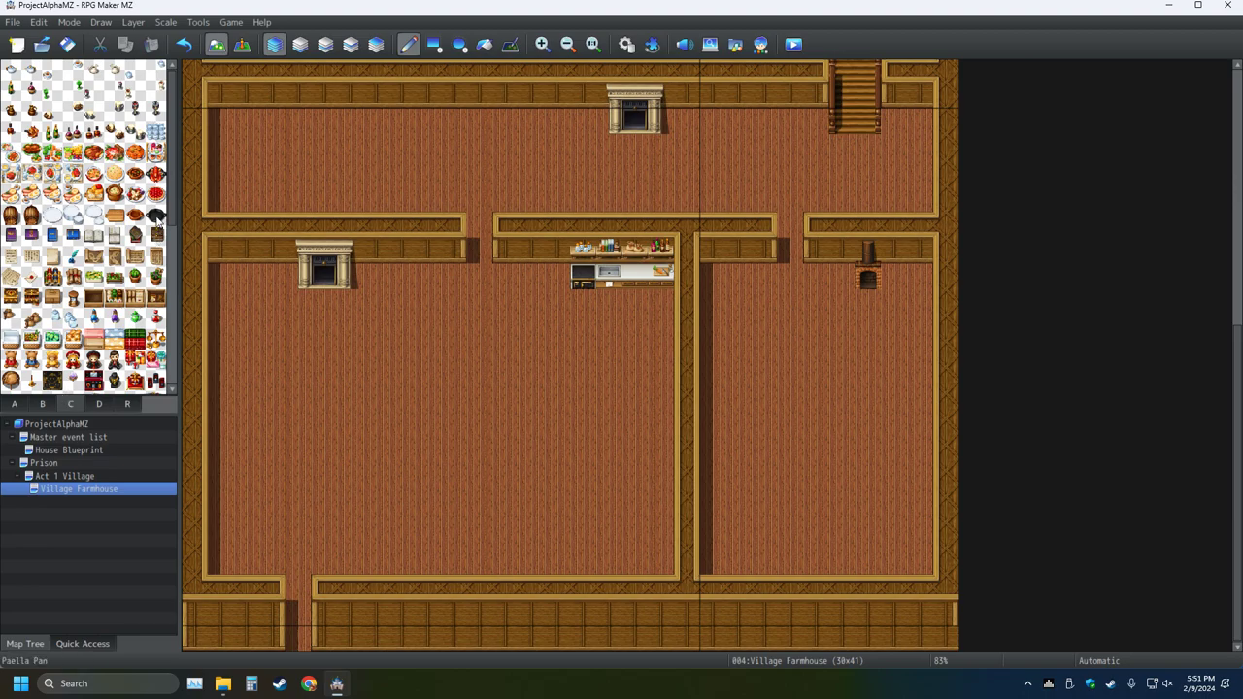
click(156, 217)
click(558, 251)
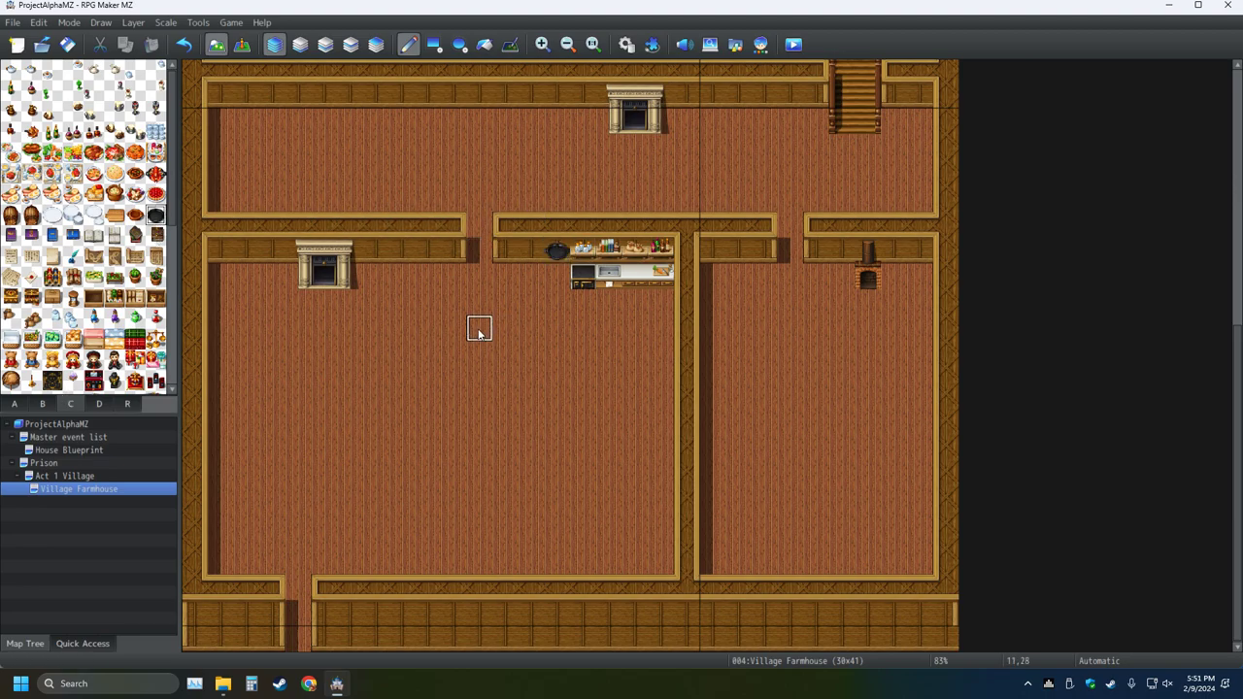
click(184, 44)
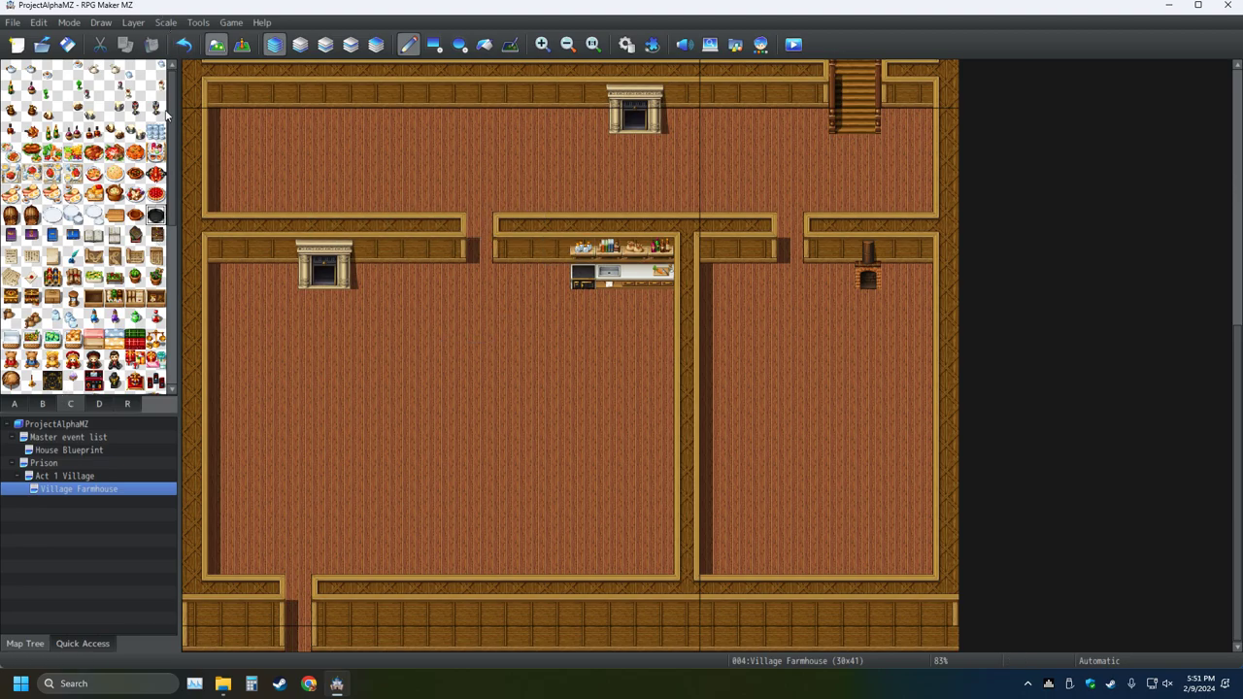
click(636, 277)
click(183, 43)
click(114, 216)
click(635, 278)
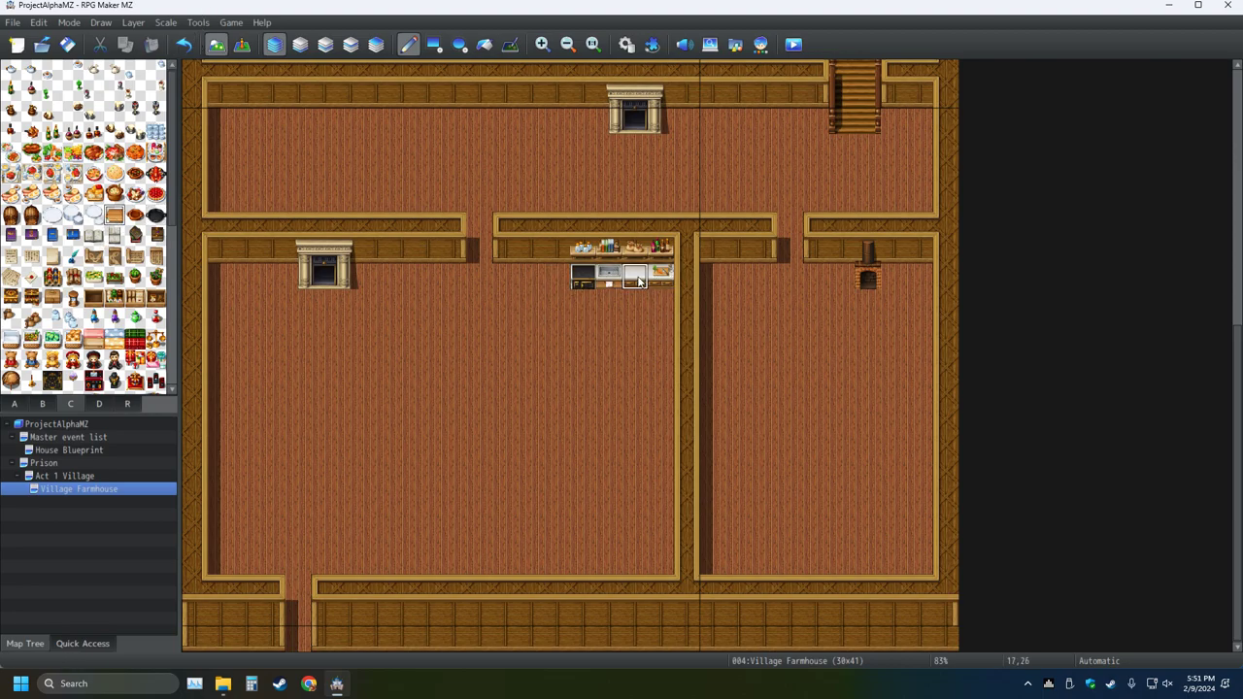
click(183, 43)
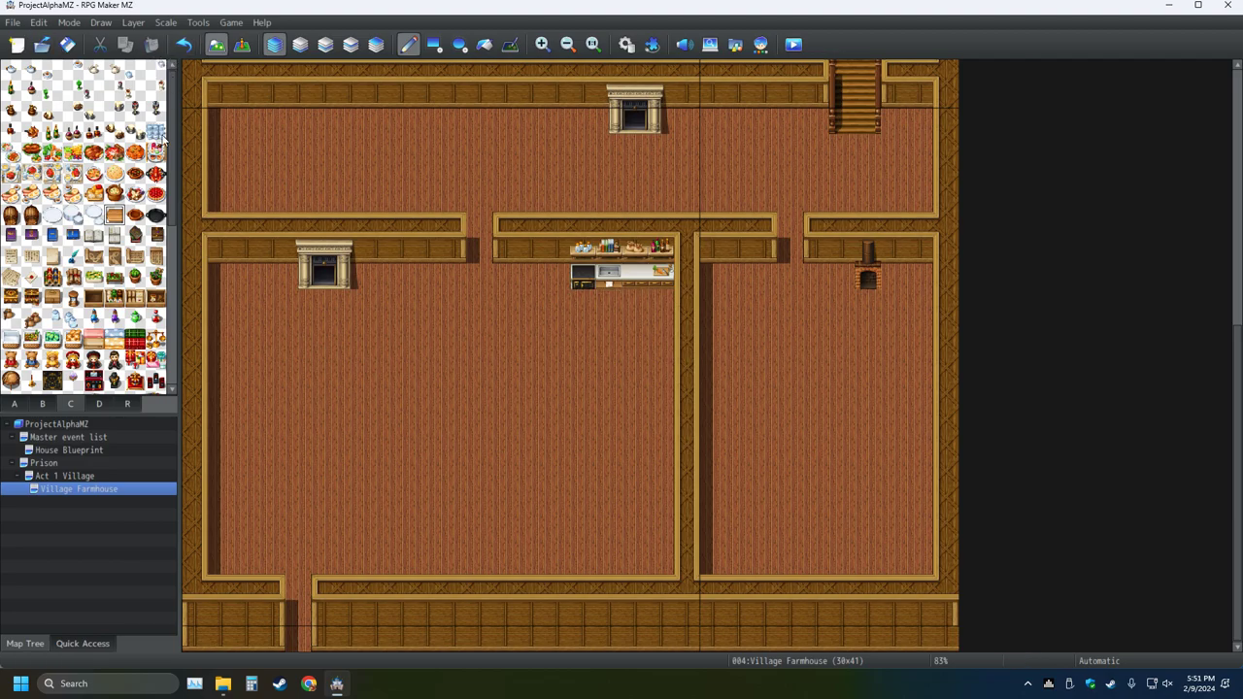
click(93, 214)
click(634, 281)
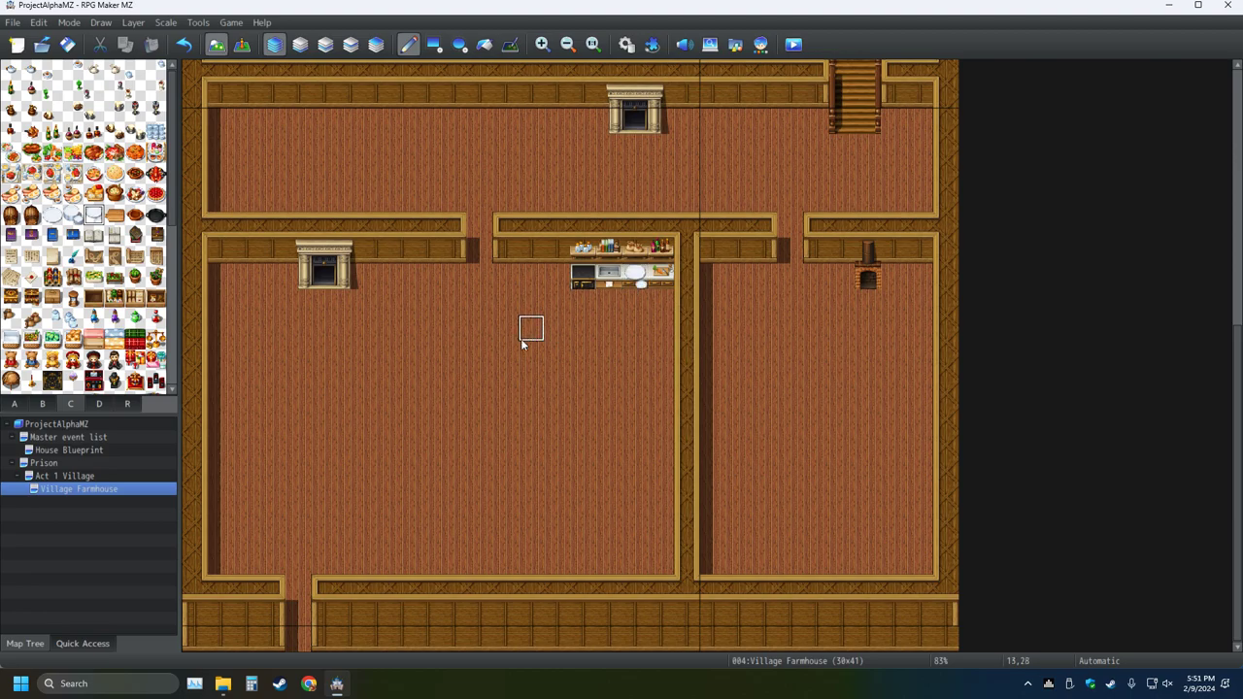
click(184, 44)
scroll(71, 299, down, 2)
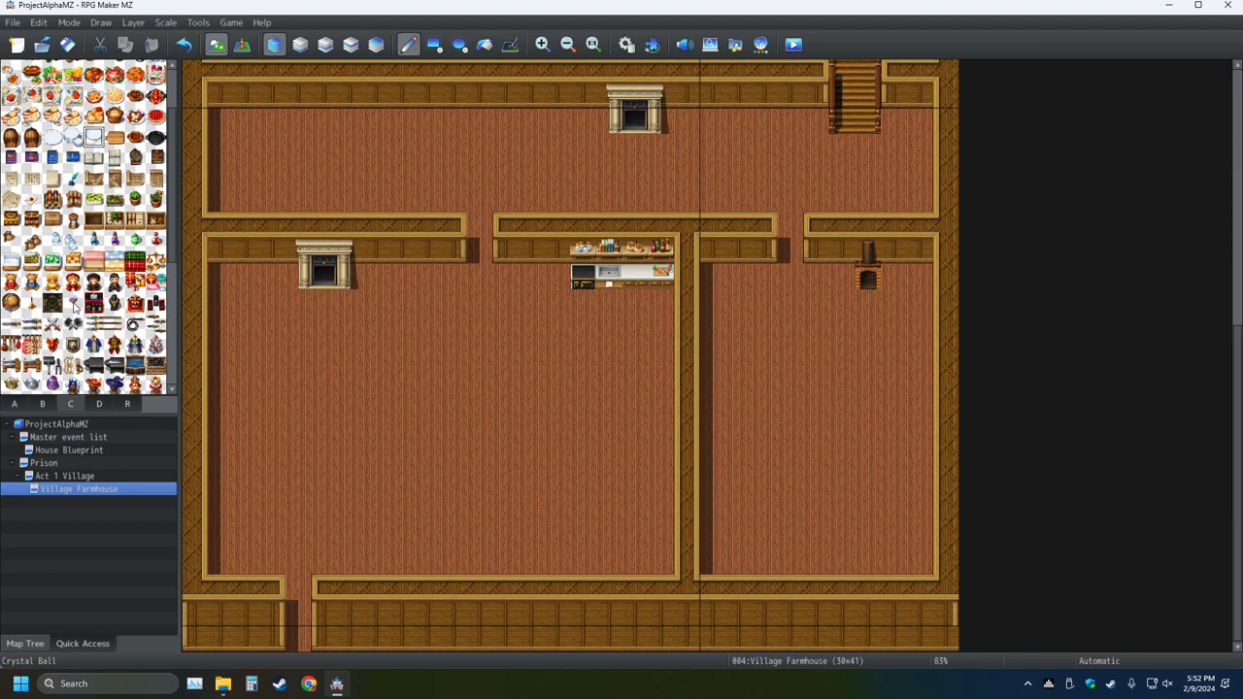
scroll(77, 304, down, 2)
scroll(82, 305, down, 1)
scroll(86, 306, down, 2)
scroll(89, 307, down, 1)
scroll(92, 303, up, 2)
scroll(97, 296, up, 1)
scroll(105, 289, up, 1)
scroll(114, 282, up, 1)
scroll(114, 282, up, 2)
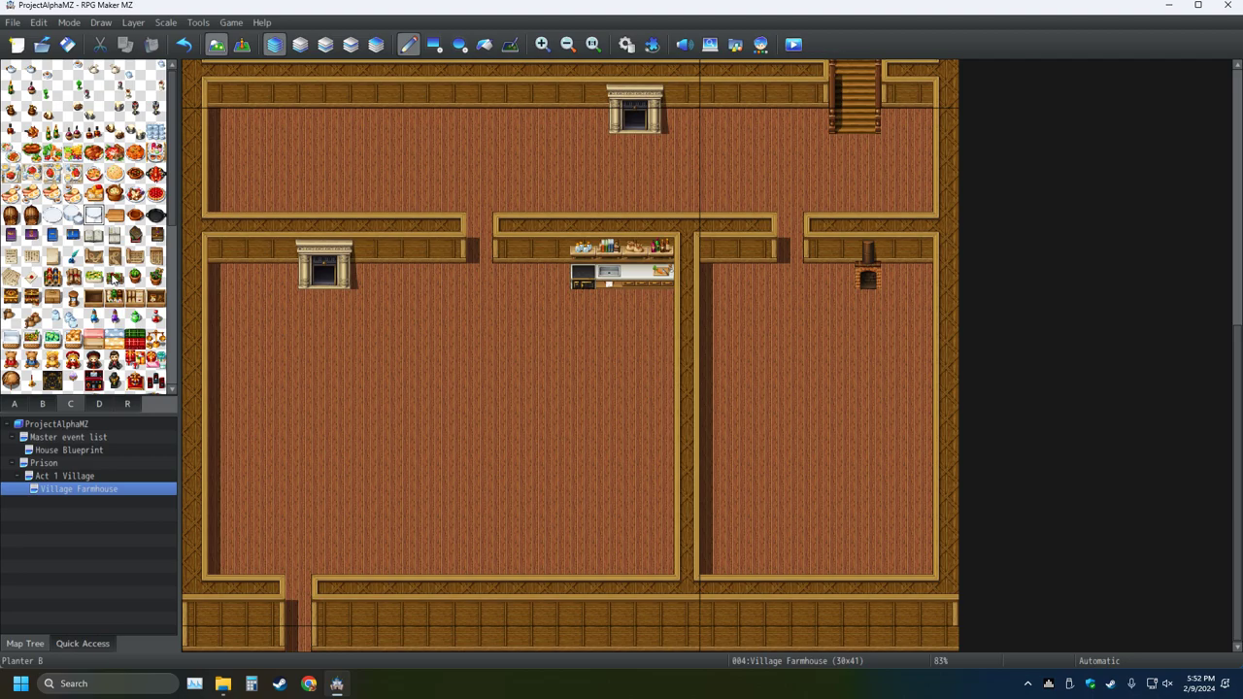
scroll(58, 338, down, 1)
scroll(46, 348, down, 1)
scroll(45, 348, down, 1)
- Hang the two-tile Hanging Meat and small items on the wall beside the shelves
drag(32, 305, 12, 306)
click(531, 261)
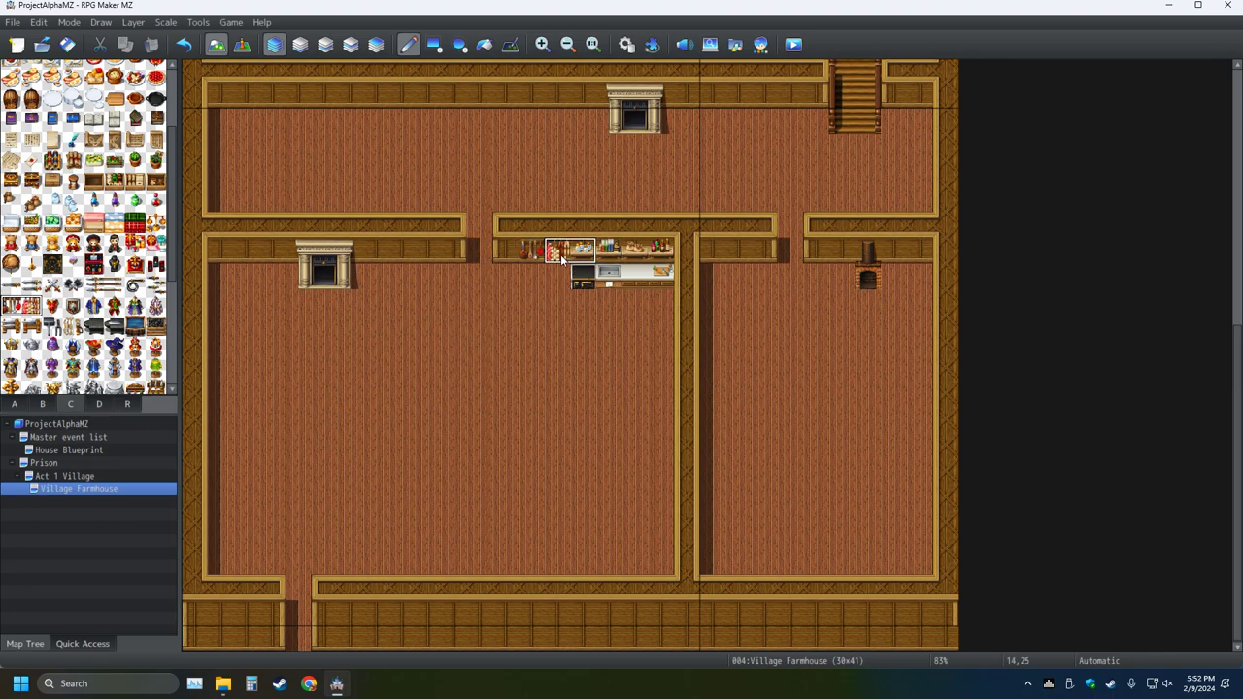
click(531, 252)
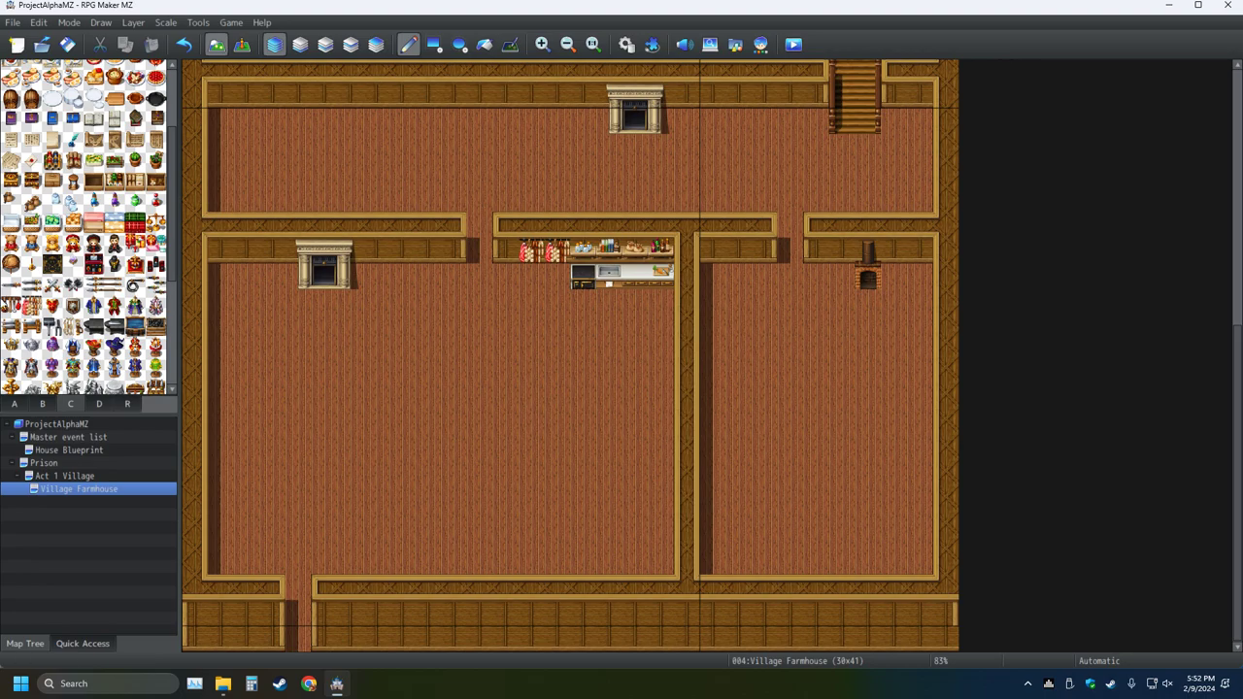
click(9, 306)
click(559, 254)
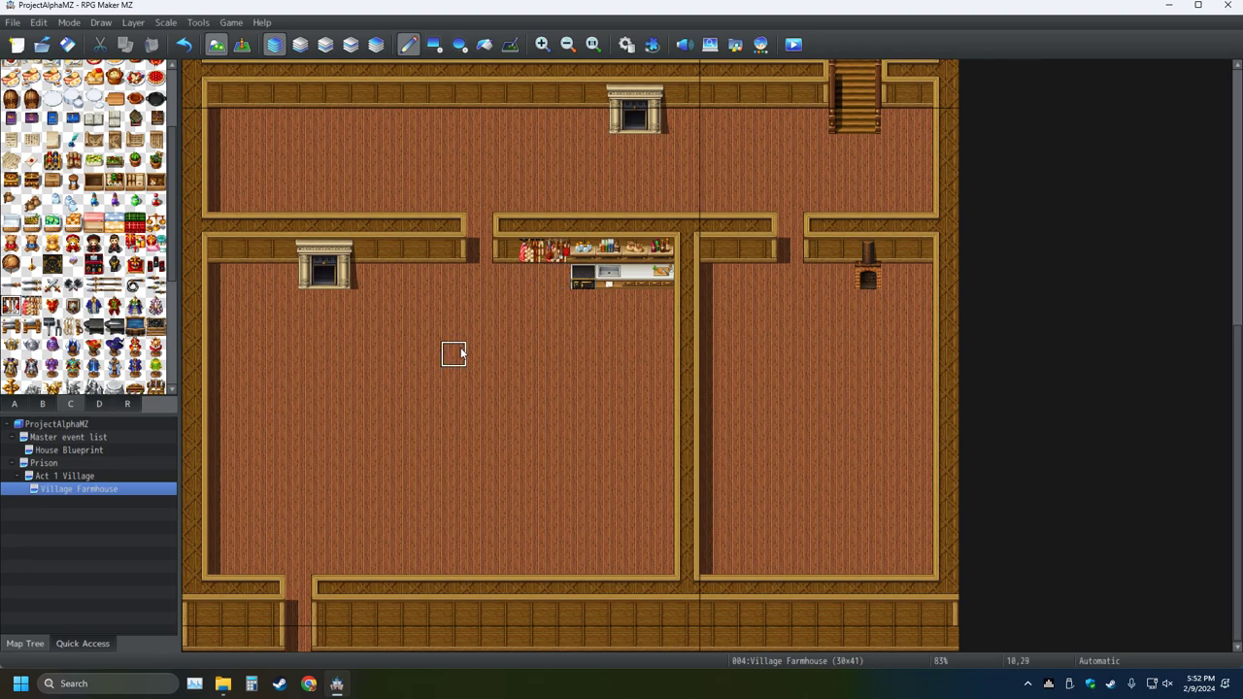
click(563, 258)
click(9, 306)
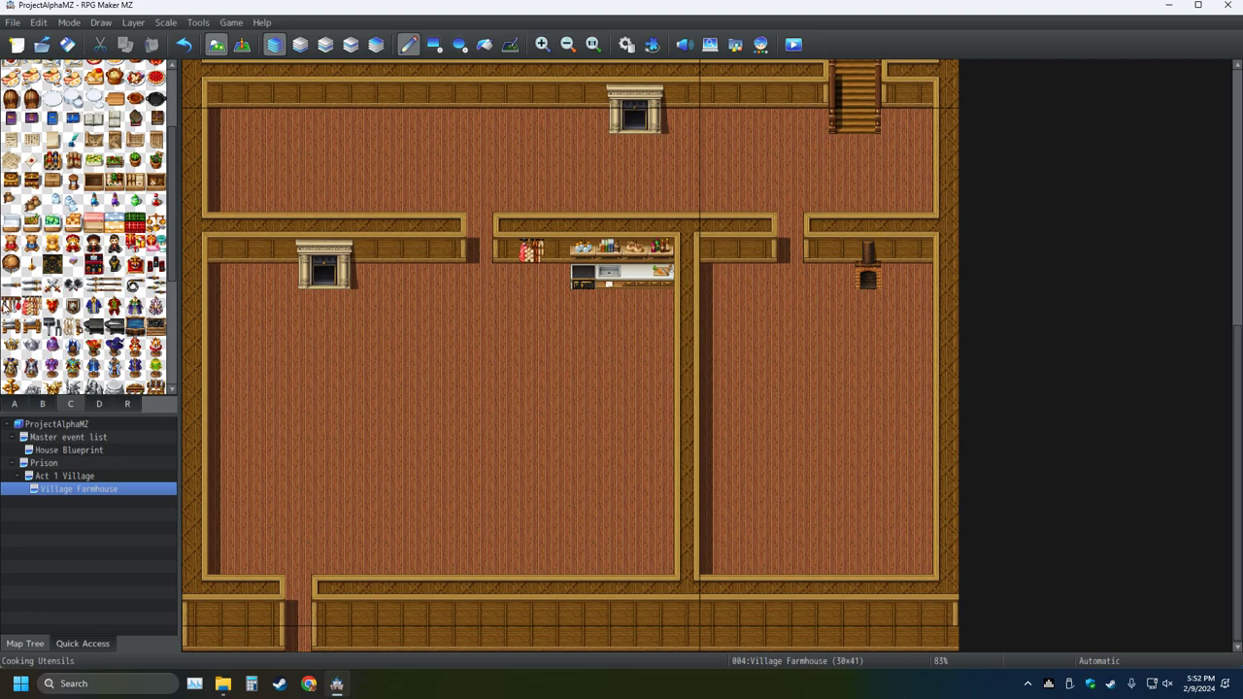
click(557, 251)
- Paint a light wooden floor rectangle in the right room
click(13, 405)
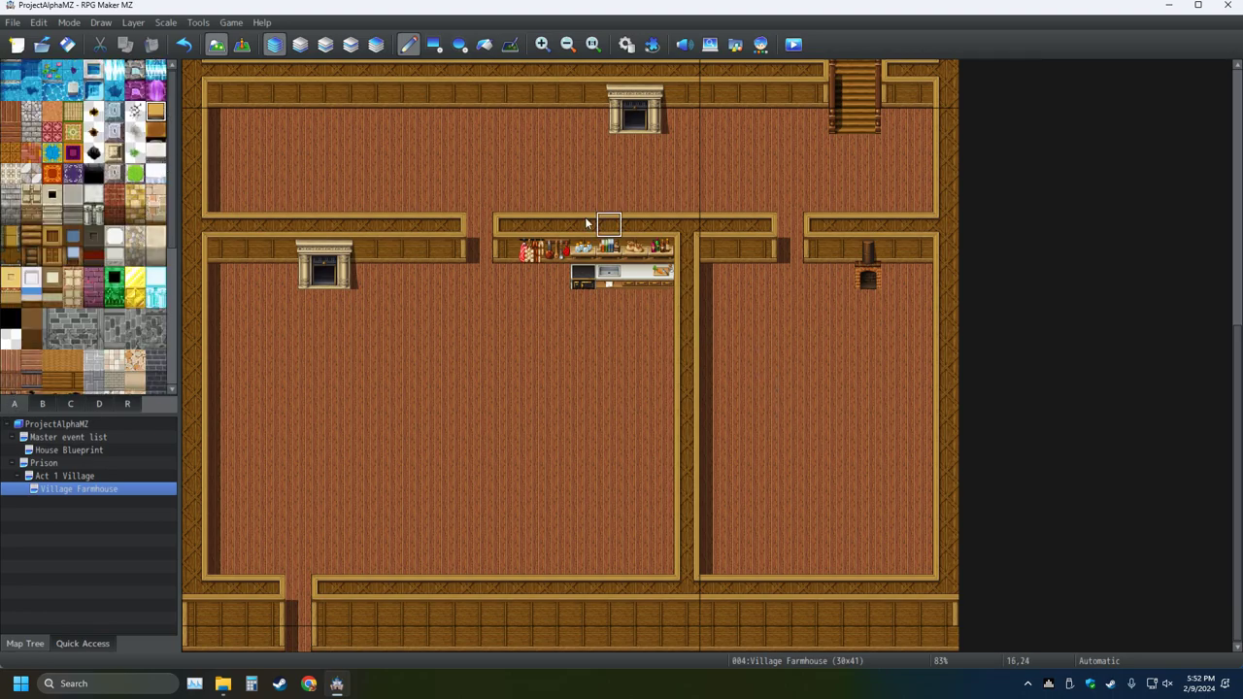
click(434, 45)
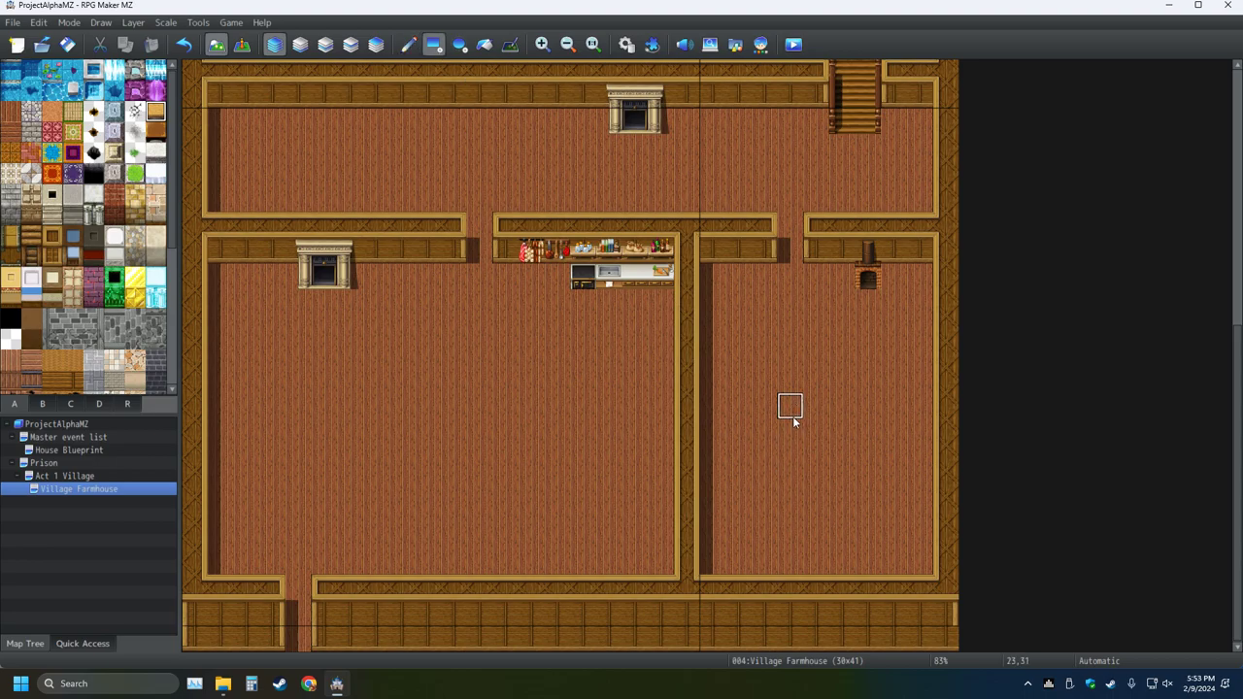
drag(782, 398, 872, 460)
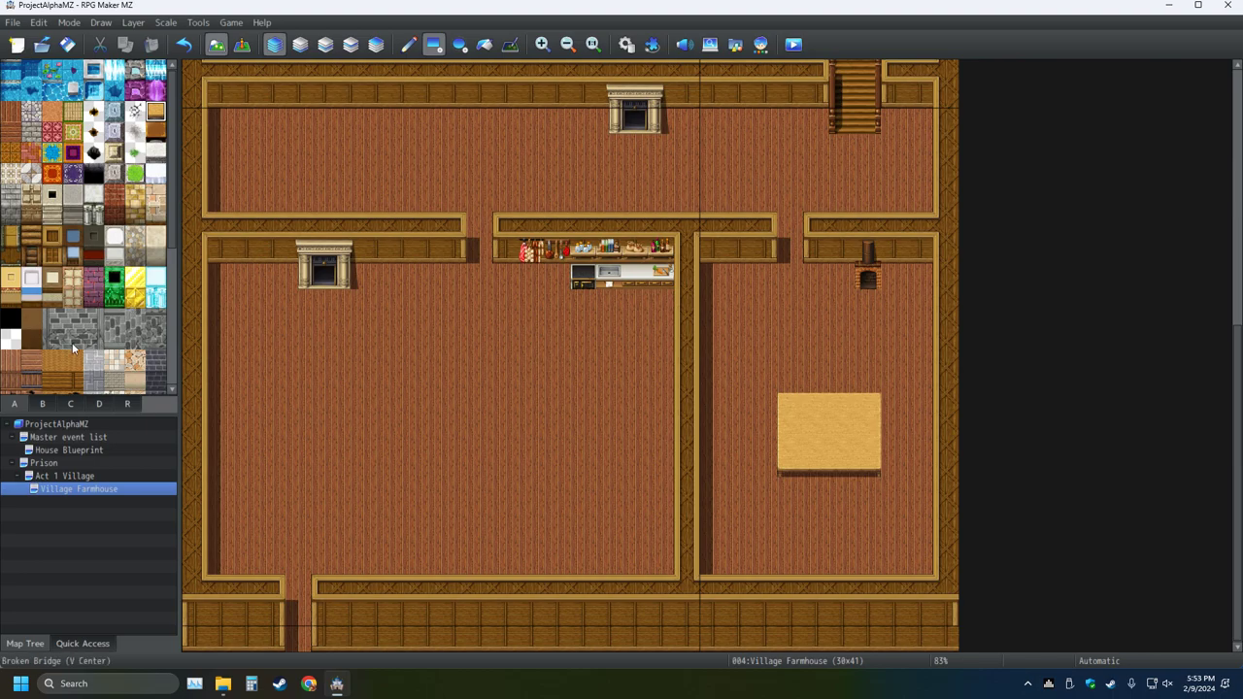
- Place the two-tile bookshelf at the left end of the kitchen wall, undoing a misplaced copy
click(43, 403)
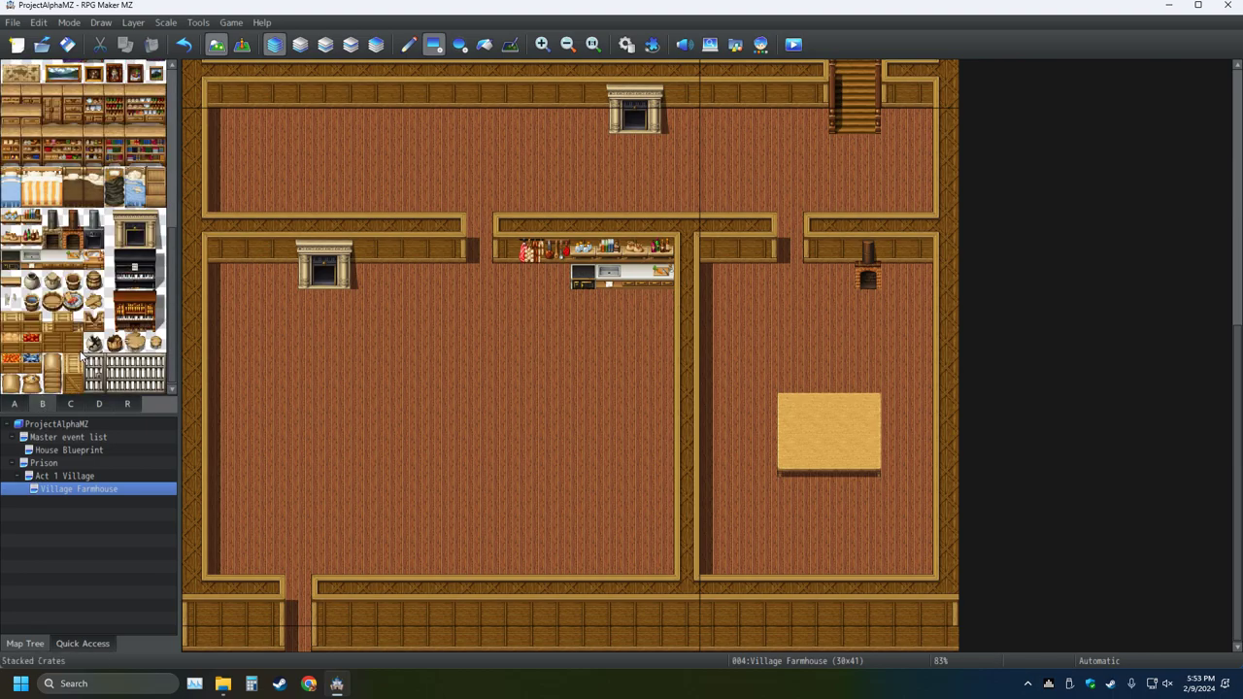
scroll(79, 356, down, 5)
scroll(80, 356, down, 1)
scroll(80, 349, down, 1)
scroll(80, 345, down, 1)
scroll(80, 339, down, 1)
drag(119, 161, 116, 136)
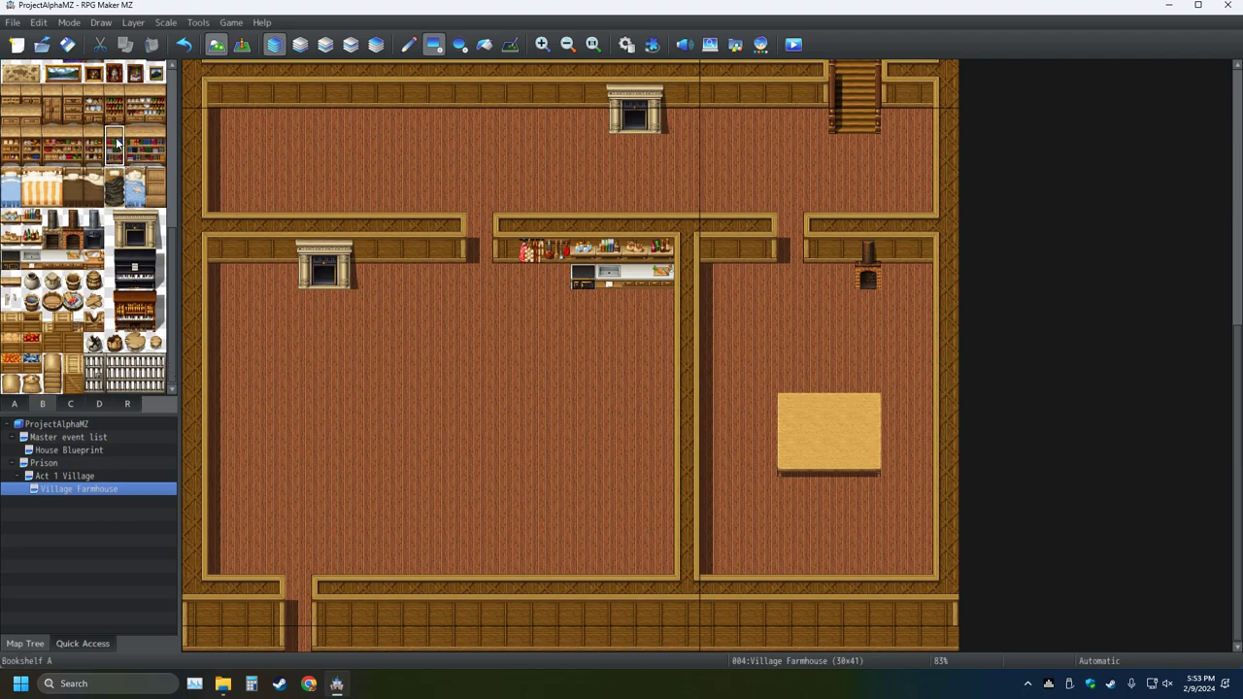
click(516, 253)
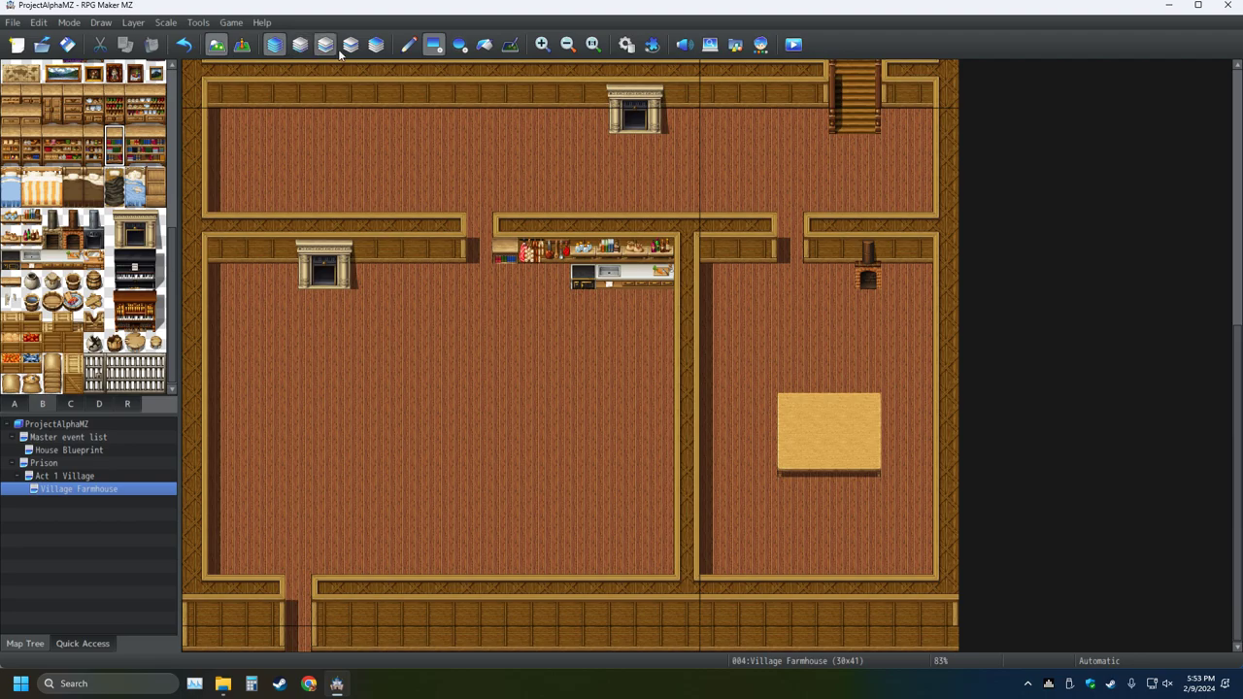
click(408, 45)
click(505, 260)
click(184, 44)
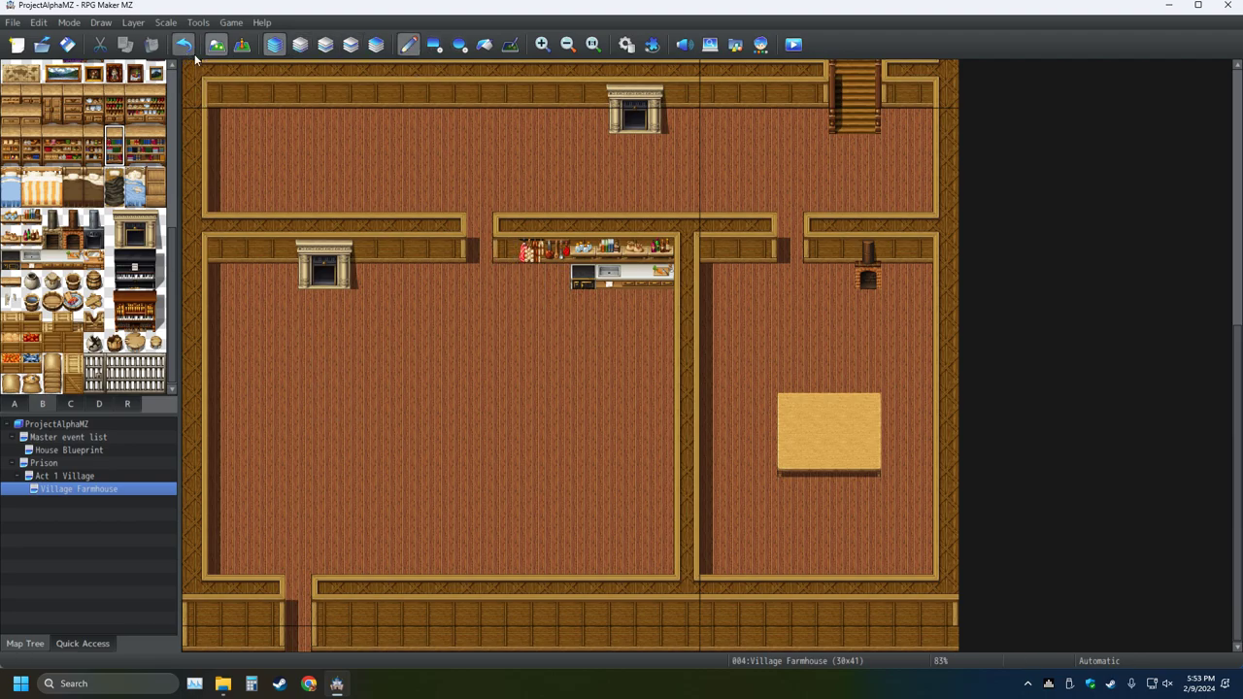
click(505, 249)
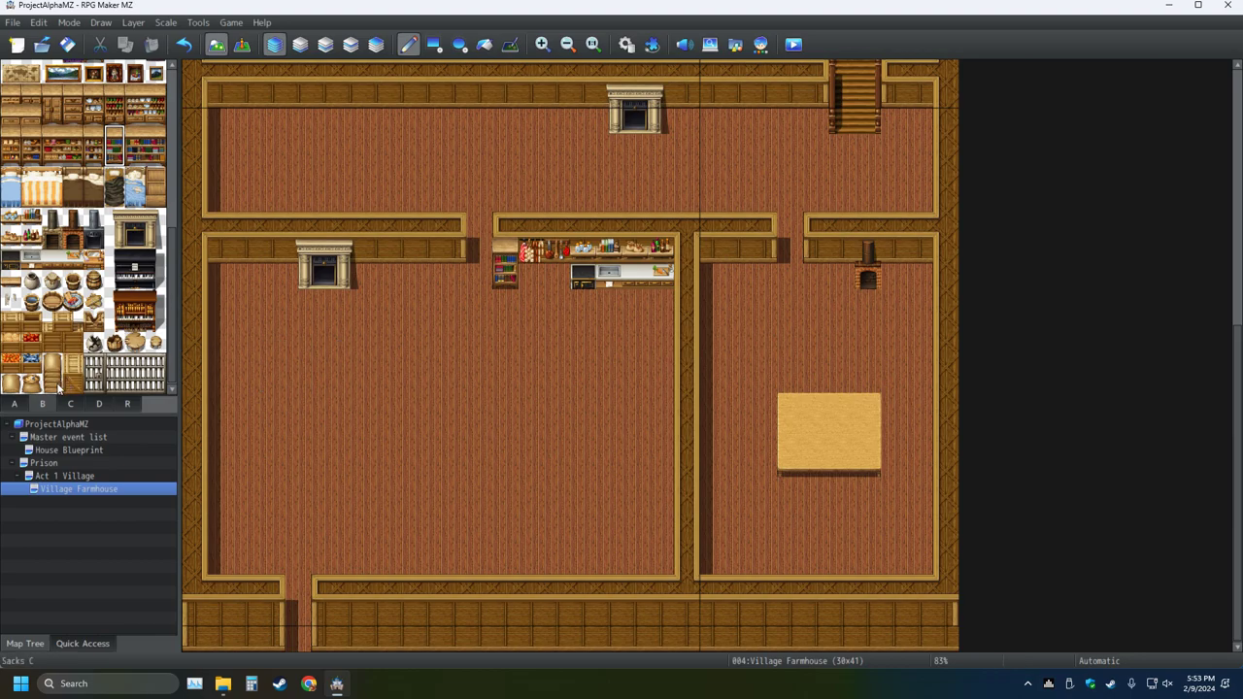
drag(54, 385, 60, 371)
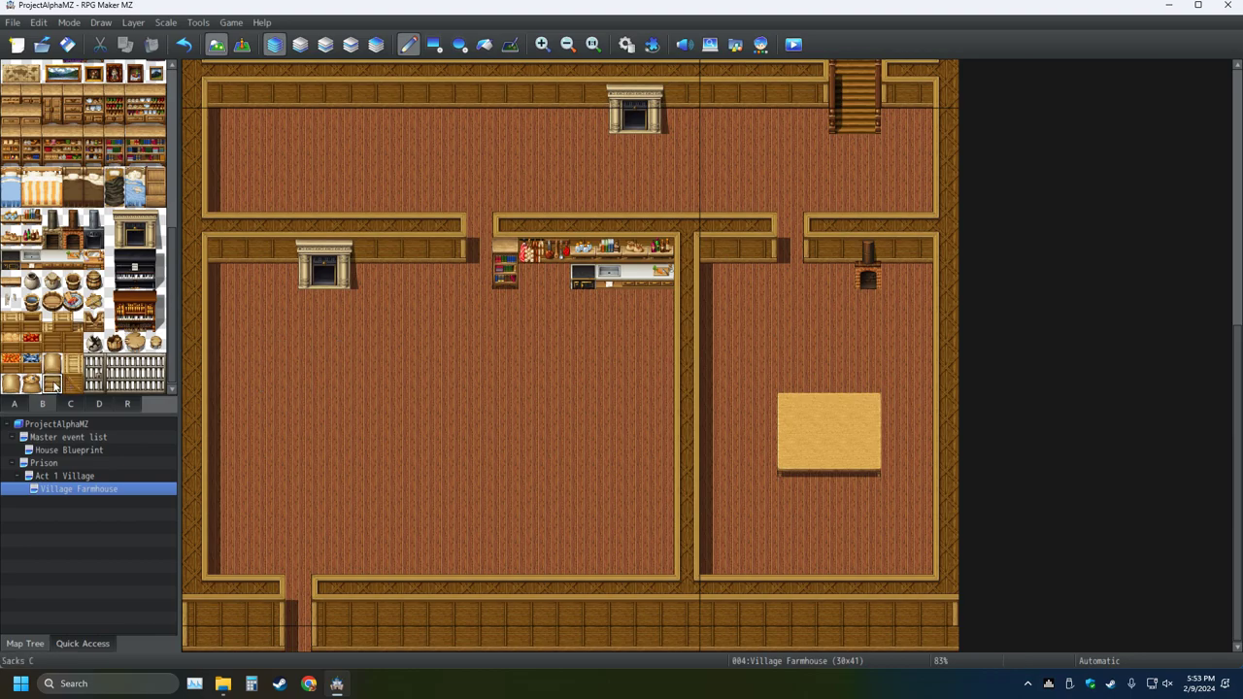
- Paint four sacks and a row of crates along the right room's bottom edge
click(434, 44)
drag(716, 530, 762, 561)
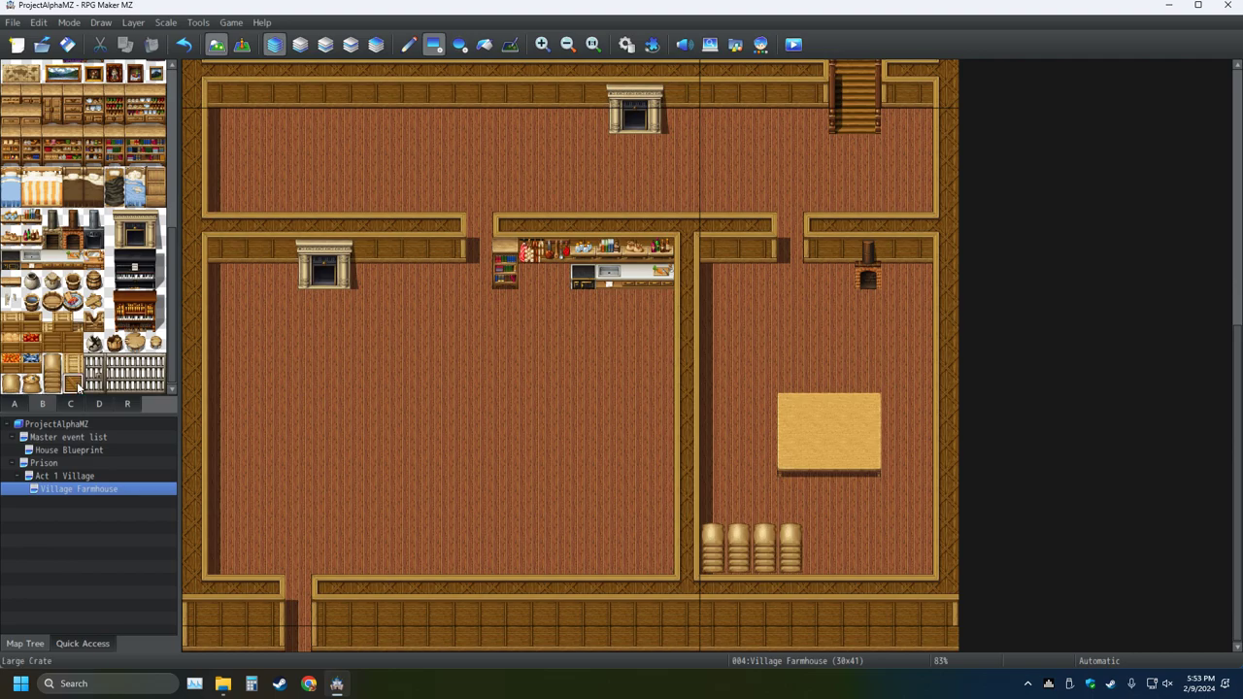
click(59, 335)
click(791, 536)
drag(815, 533, 913, 551)
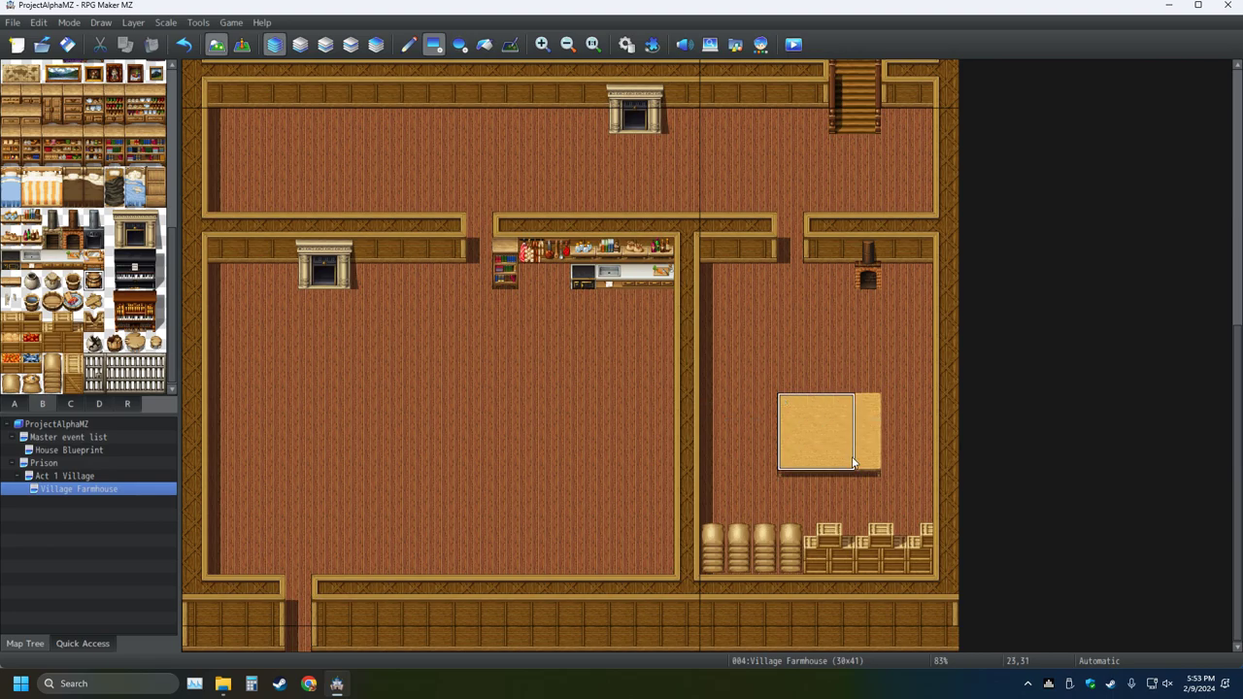
- Move the tan table up-left, clear its old tiles, and paint a block of barrels beside it
drag(813, 422, 869, 461)
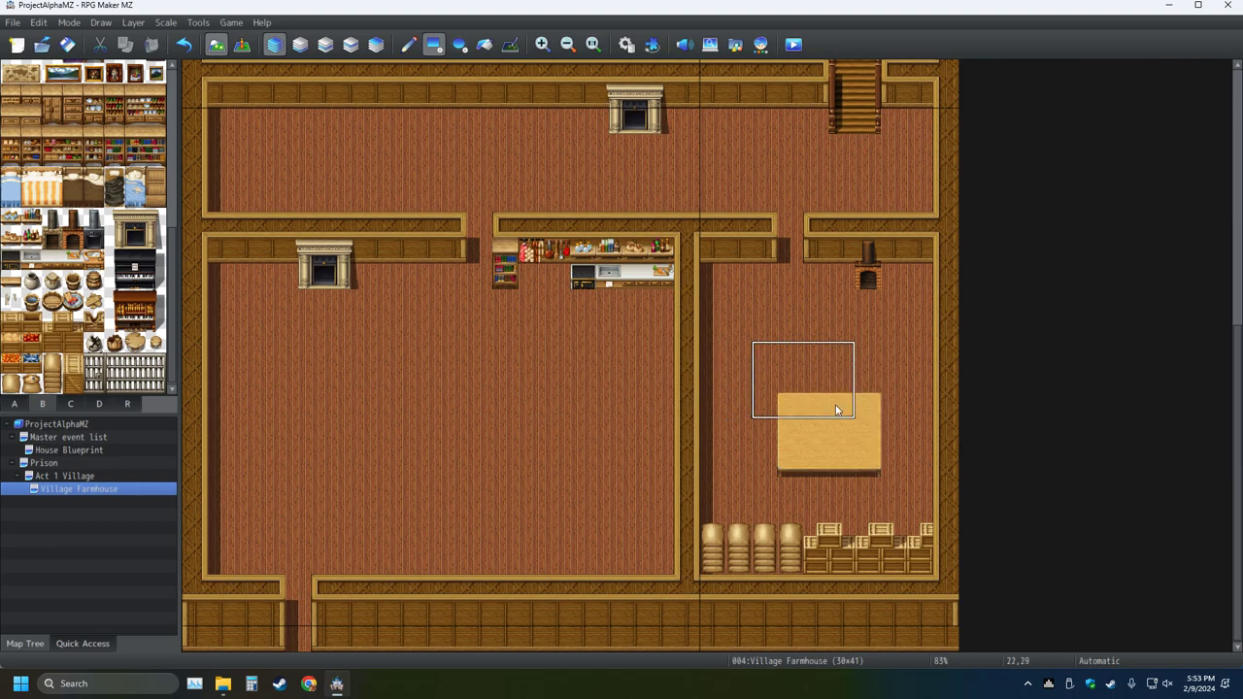
click(772, 367)
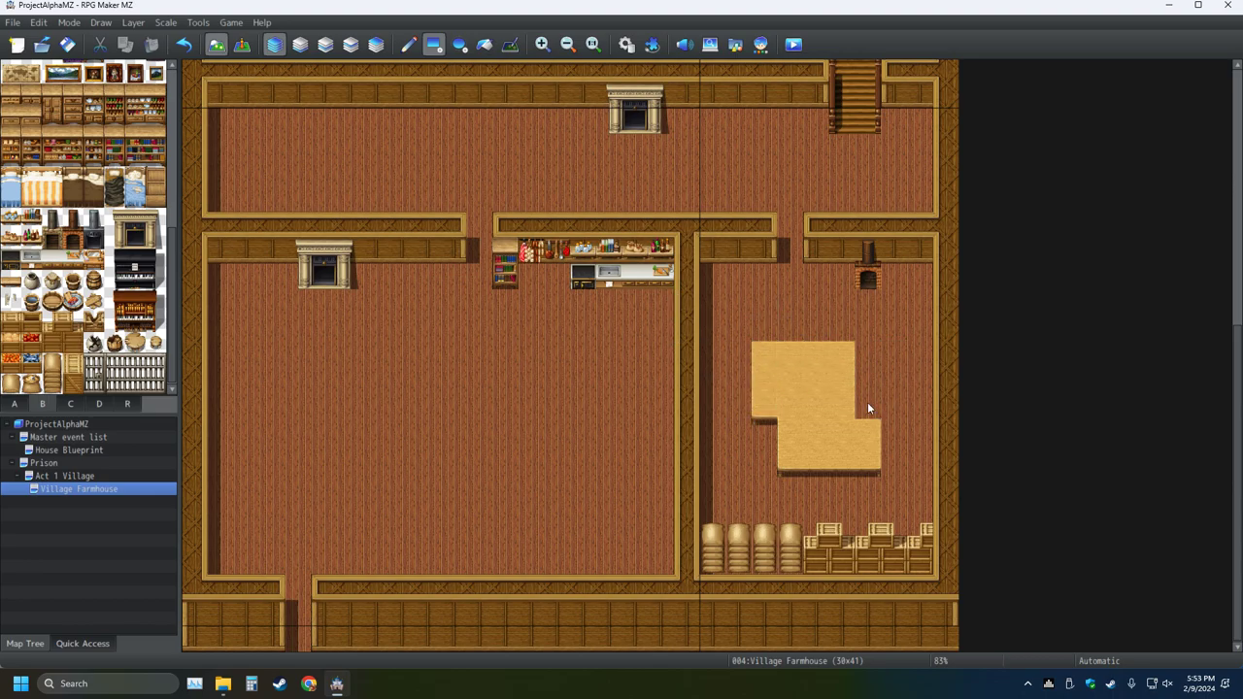
click(849, 469)
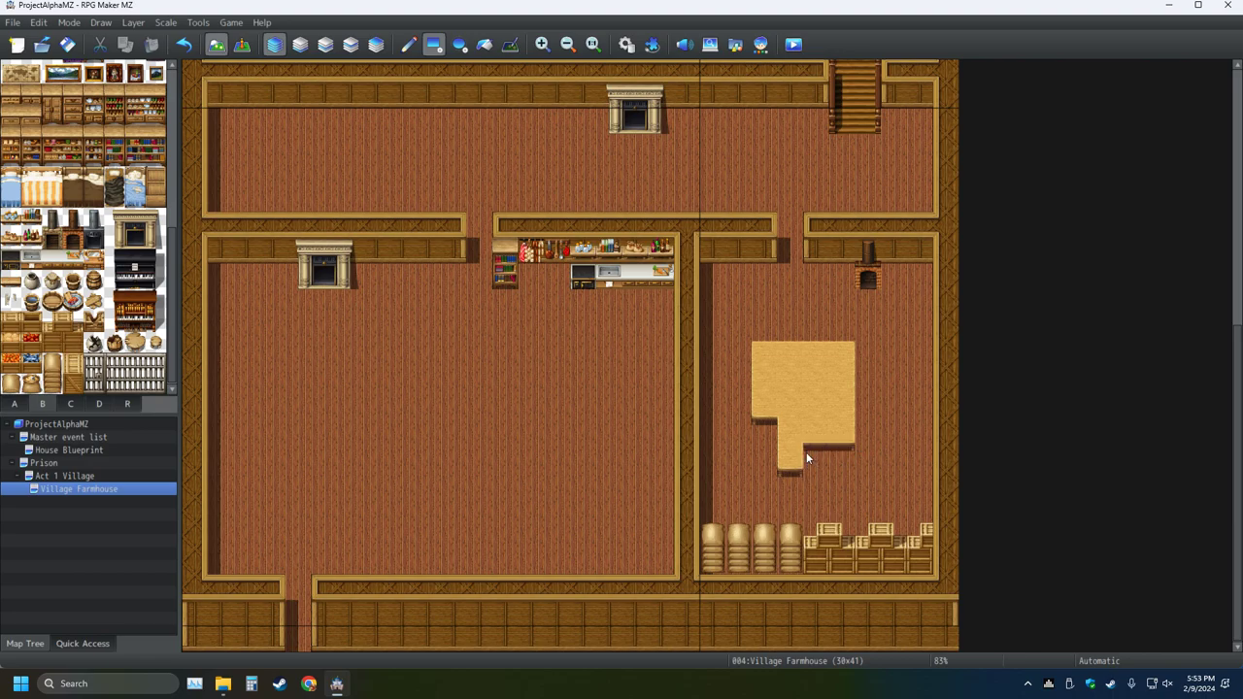
click(802, 451)
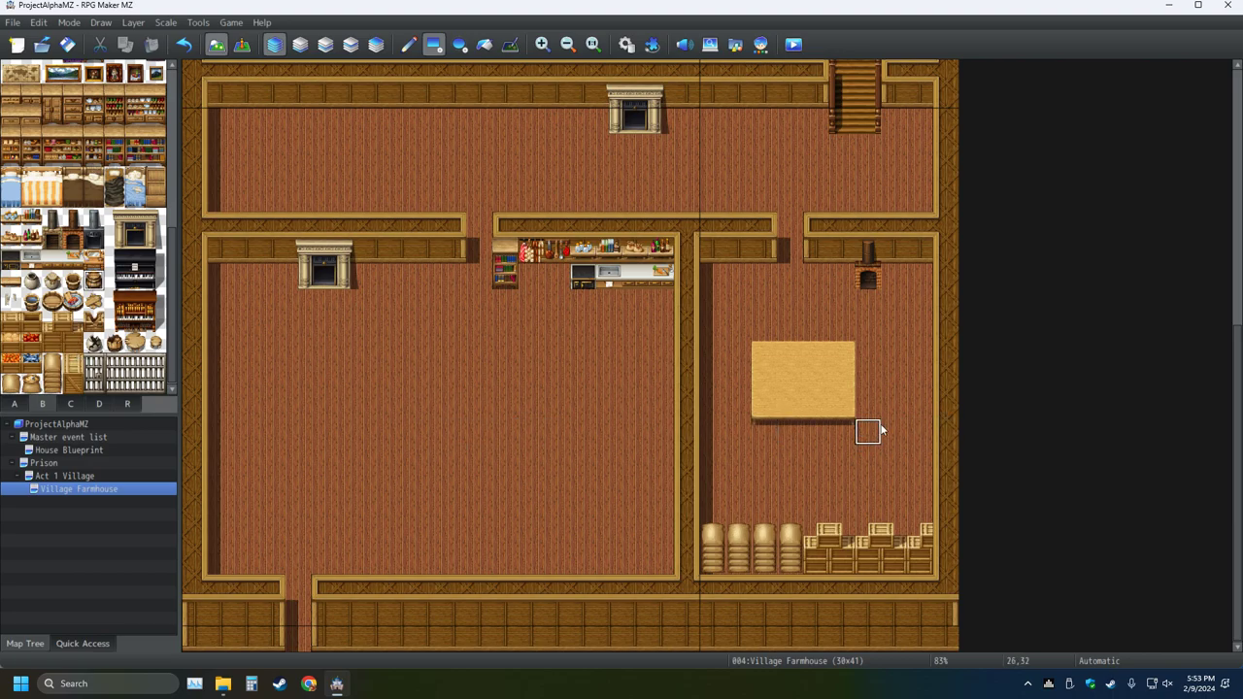
drag(881, 430, 923, 483)
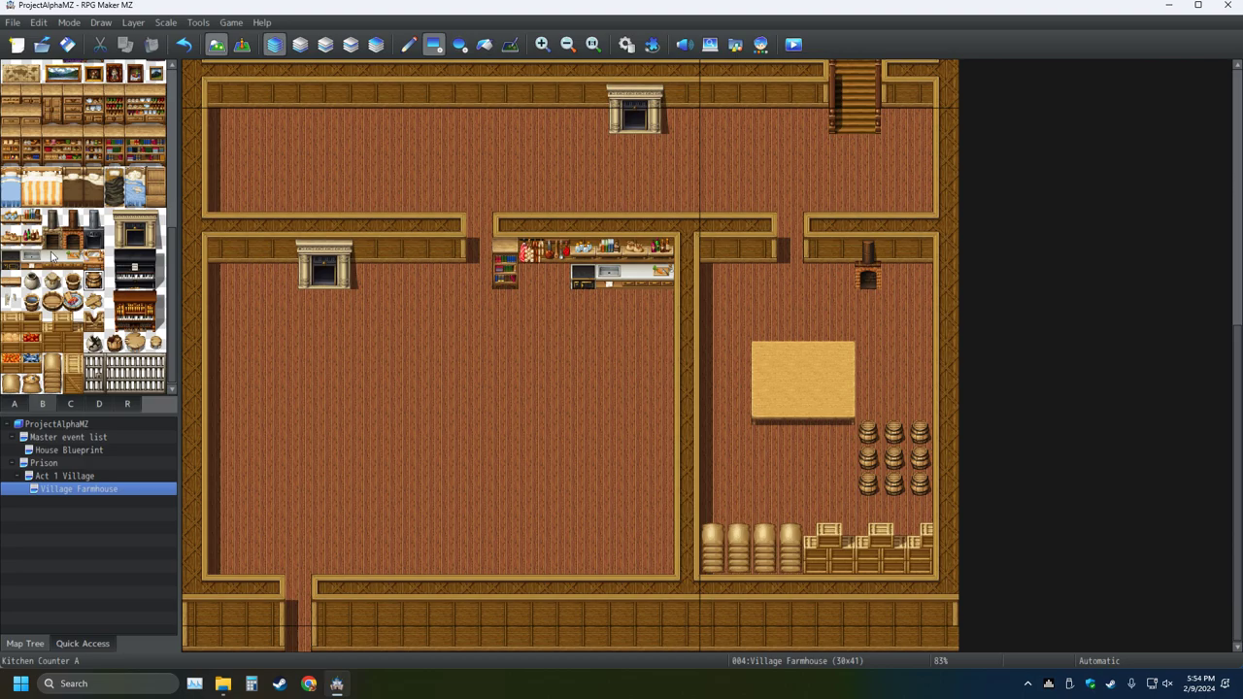
scroll(109, 254, up, 1)
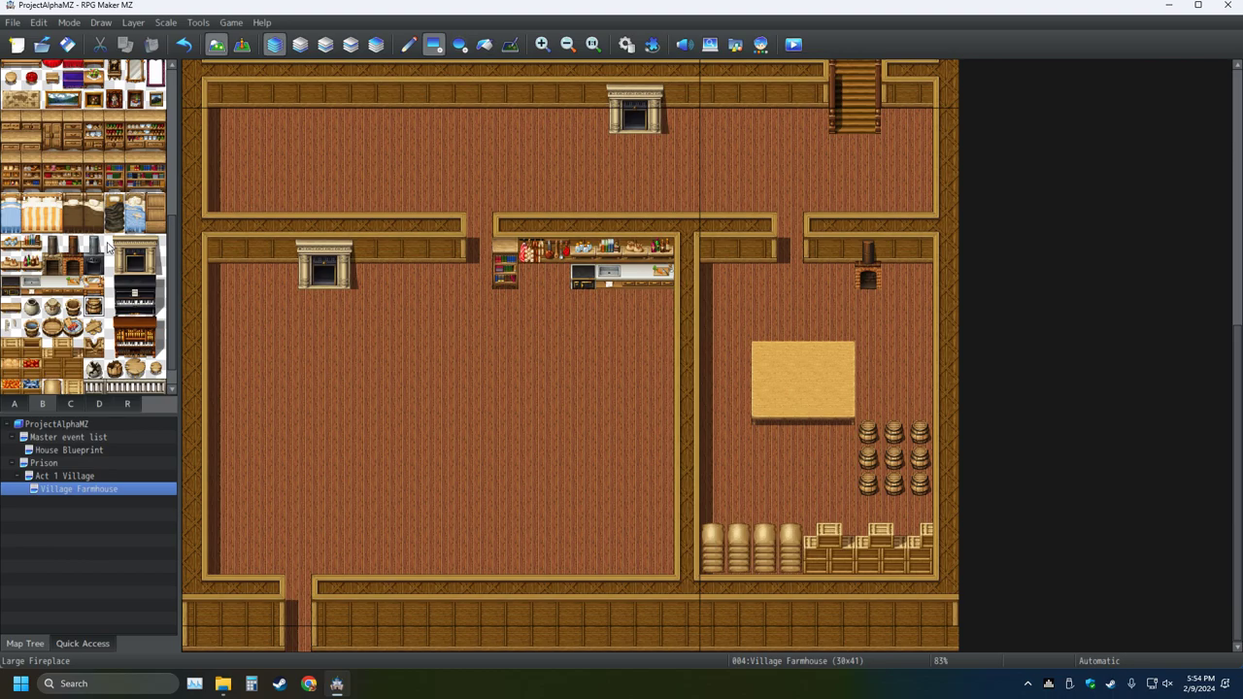
click(54, 442)
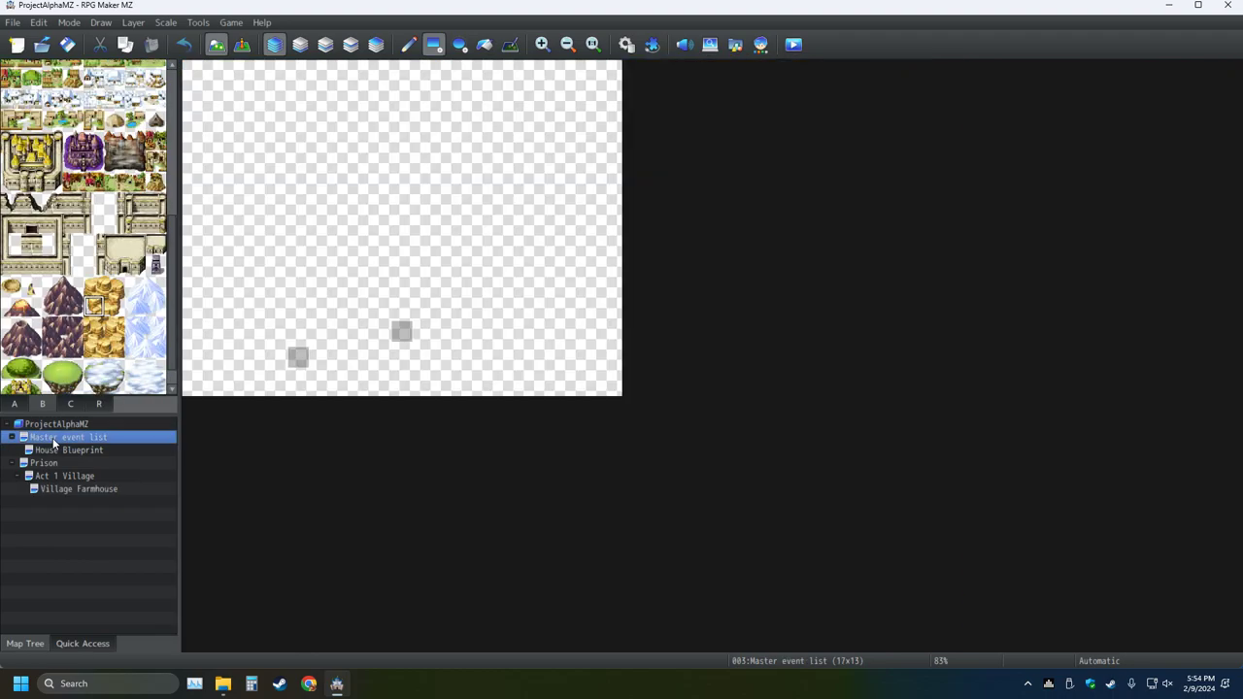
click(36, 451)
scroll(608, 421, down, 2)
scroll(609, 427, down, 2)
scroll(608, 427, up, 2)
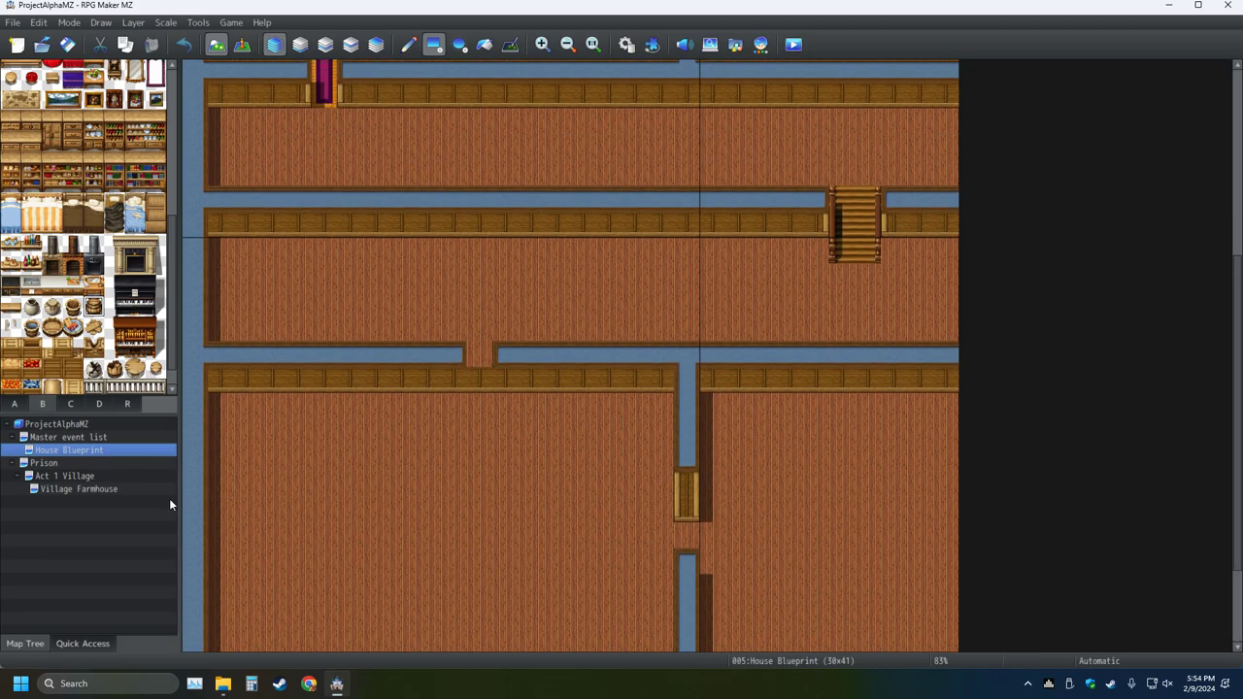
click(15, 438)
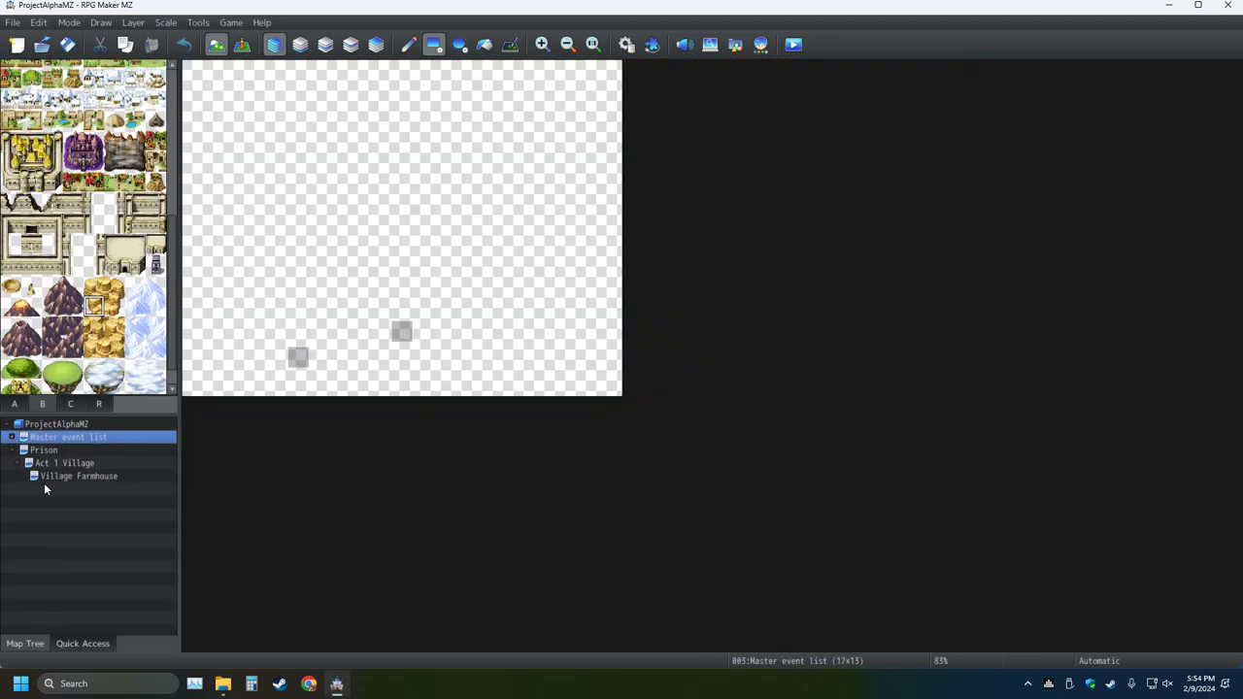
click(47, 479)
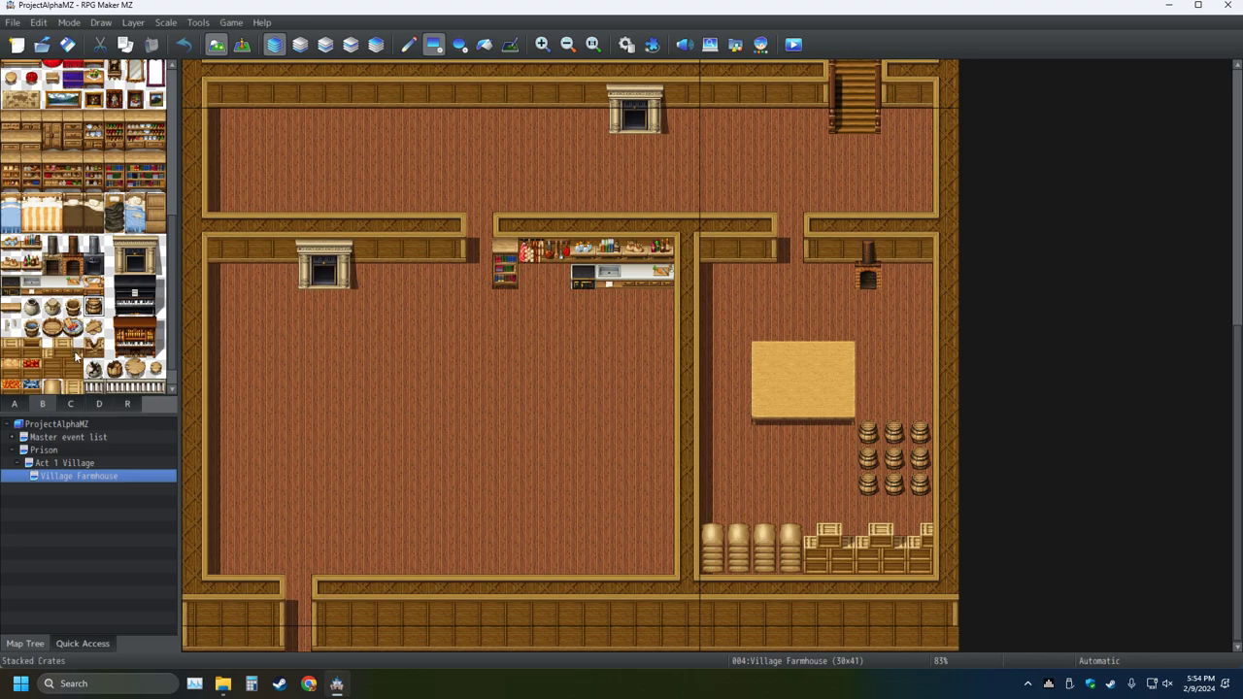
scroll(112, 334, up, 3)
scroll(107, 331, up, 2)
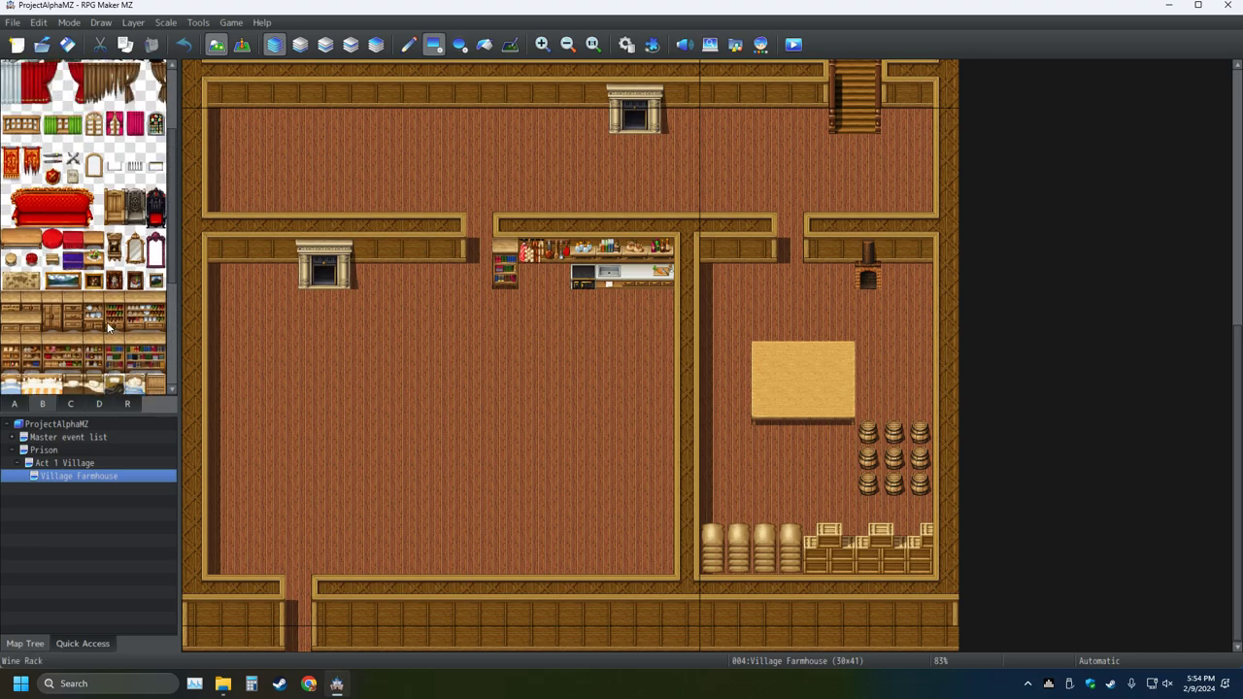
- Hang a clock ornament on the left room wall and try a 3x2 bookshelf on the right wall, undoing it
click(114, 254)
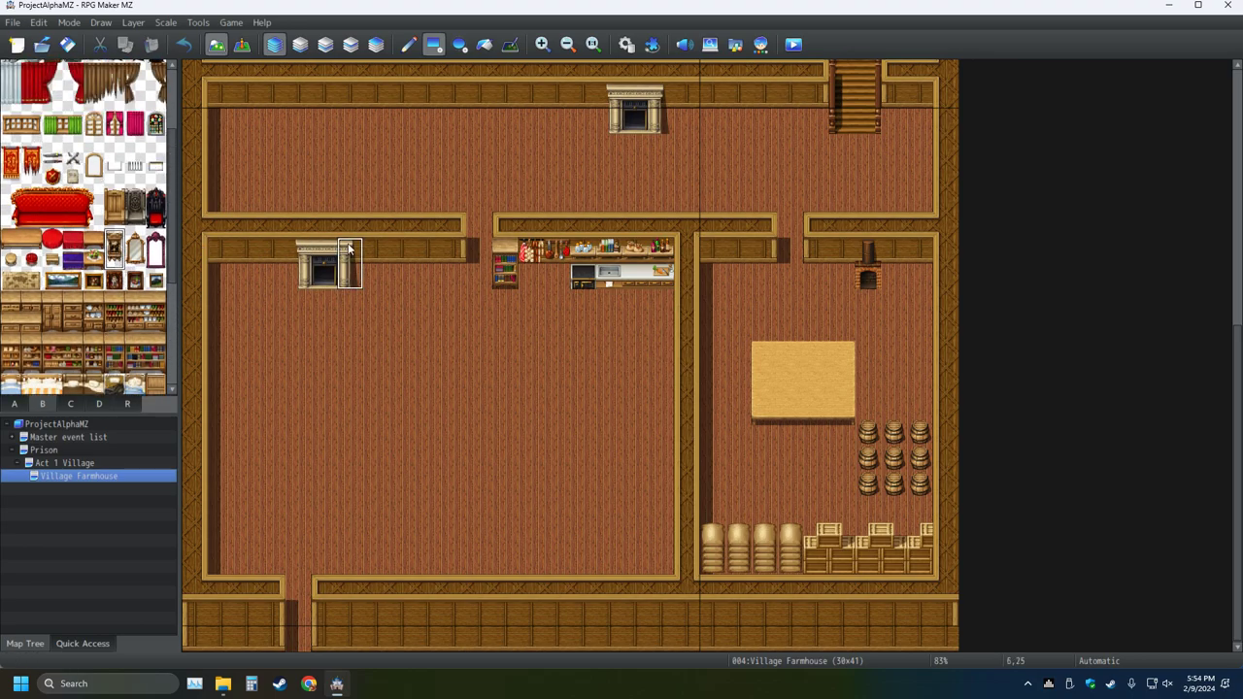
click(427, 250)
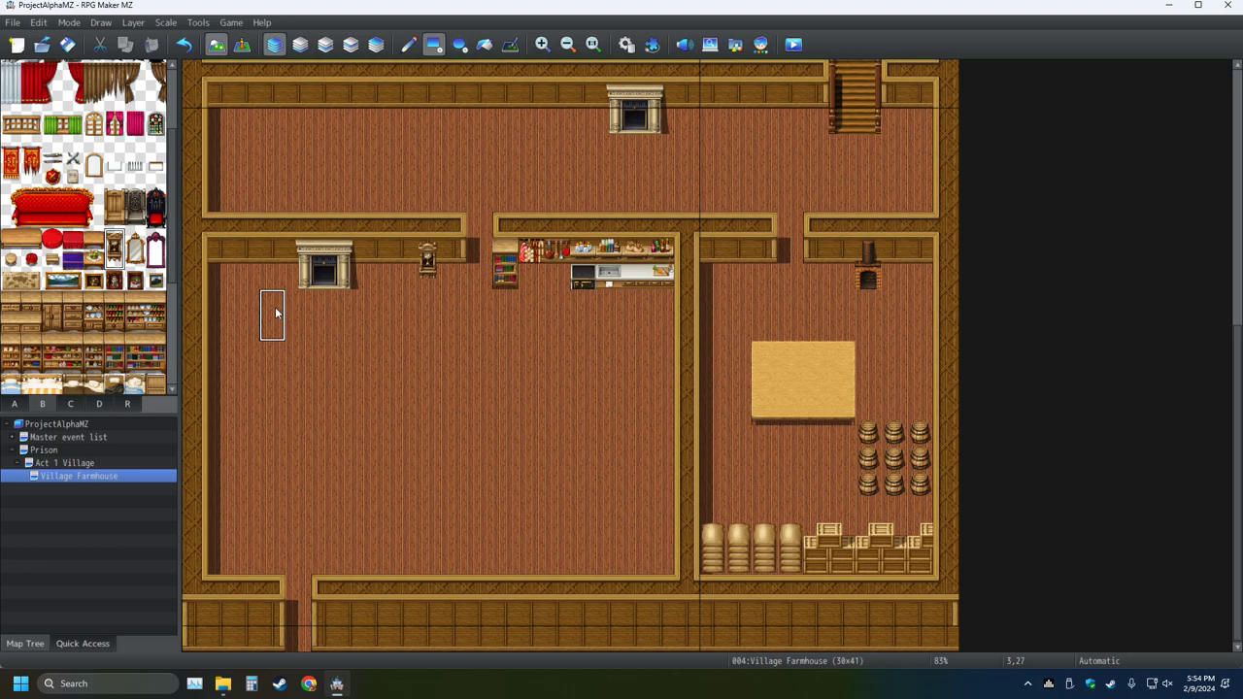
drag(113, 301, 157, 323)
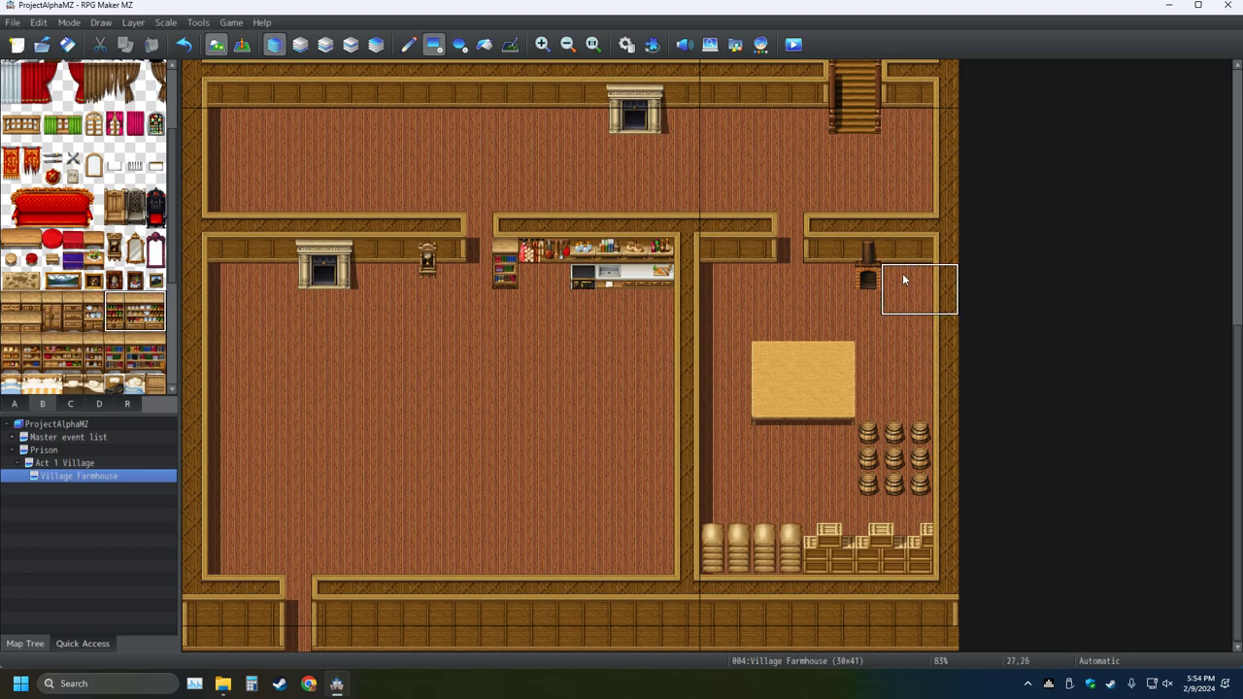
click(867, 262)
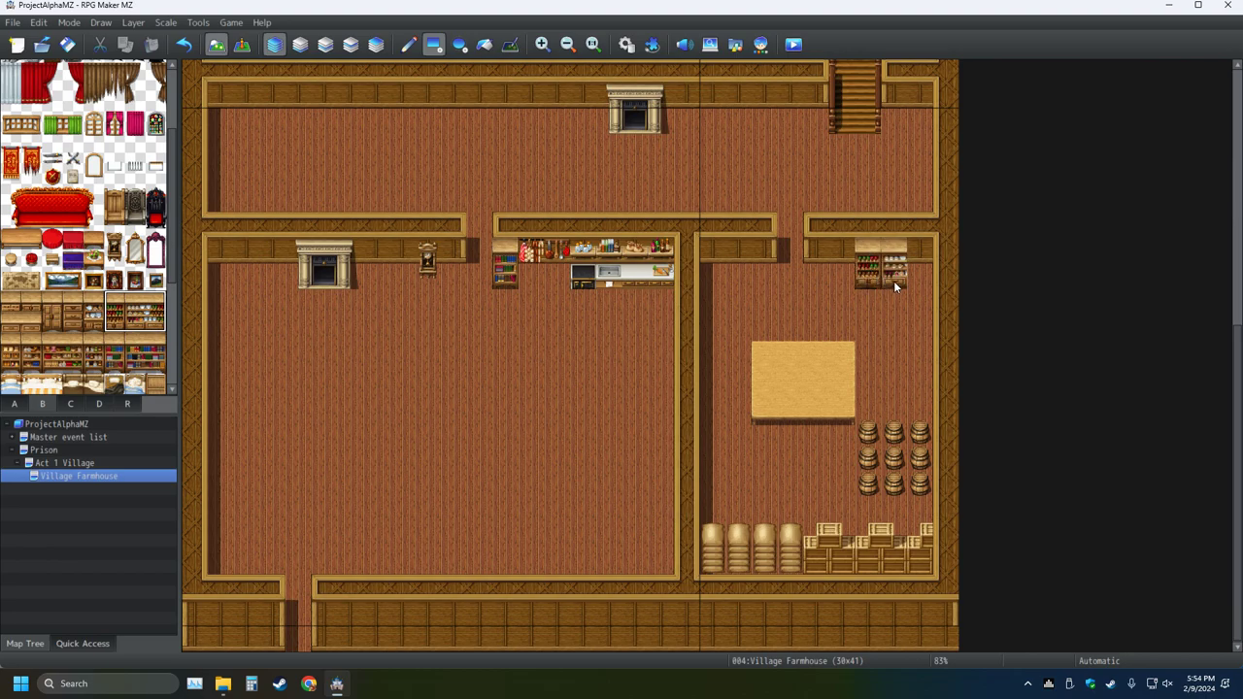
click(893, 281)
click(183, 45)
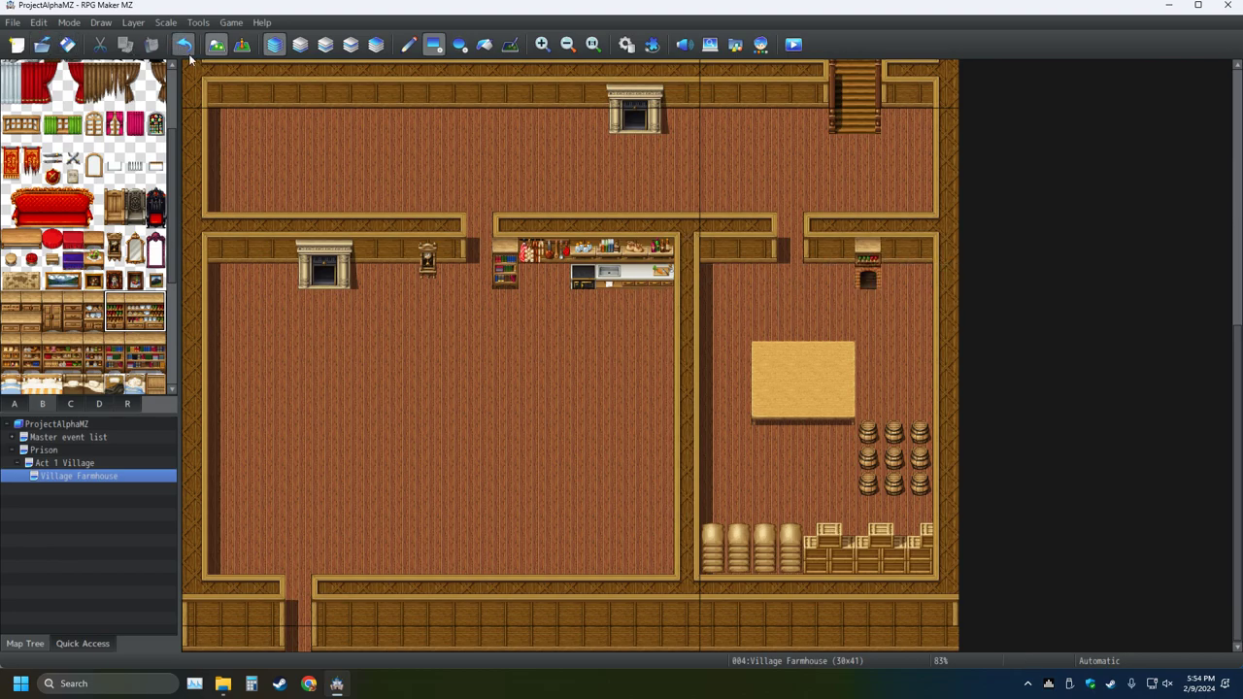
click(181, 48)
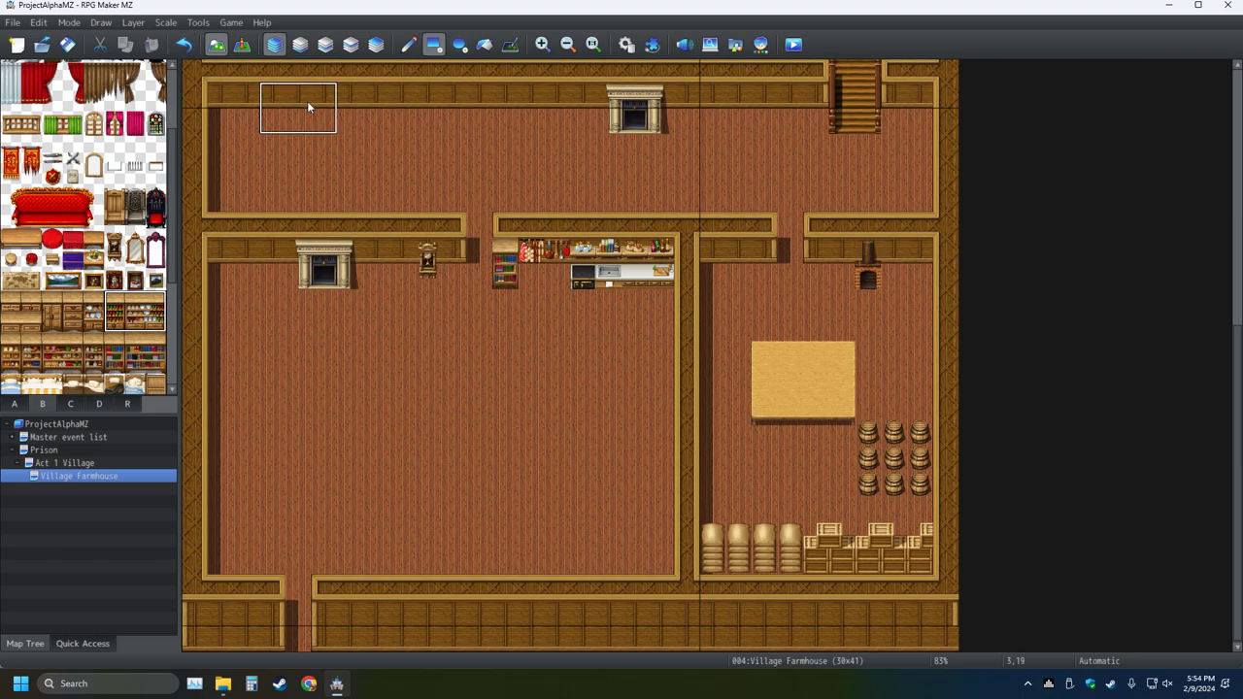
click(863, 264)
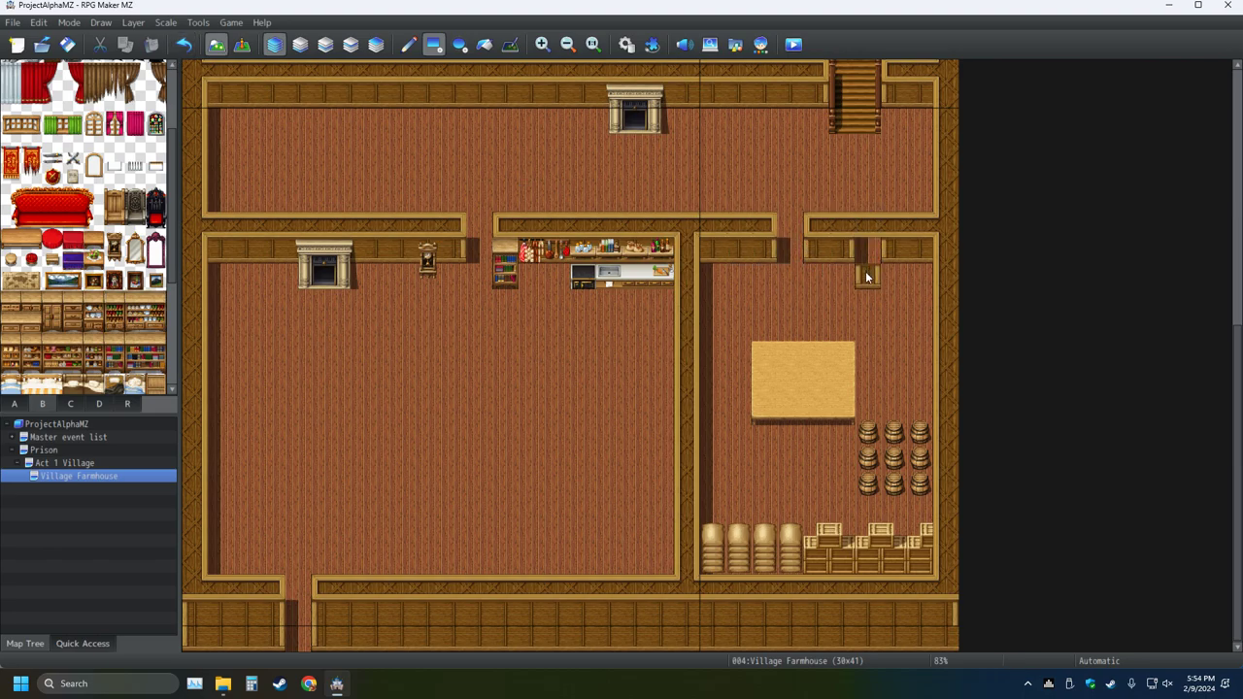
click(183, 45)
click(408, 44)
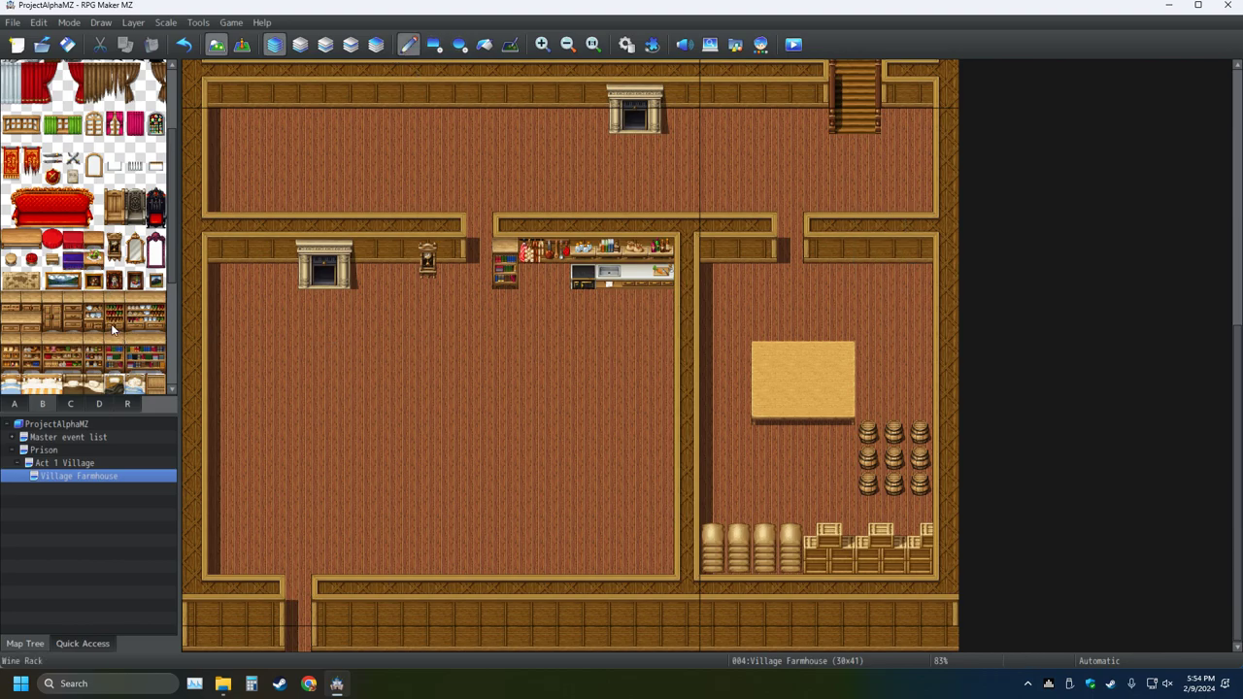
- Place the four-tile shelf unit in the right room's corner and the iron stove beside it
drag(109, 294, 160, 326)
click(860, 246)
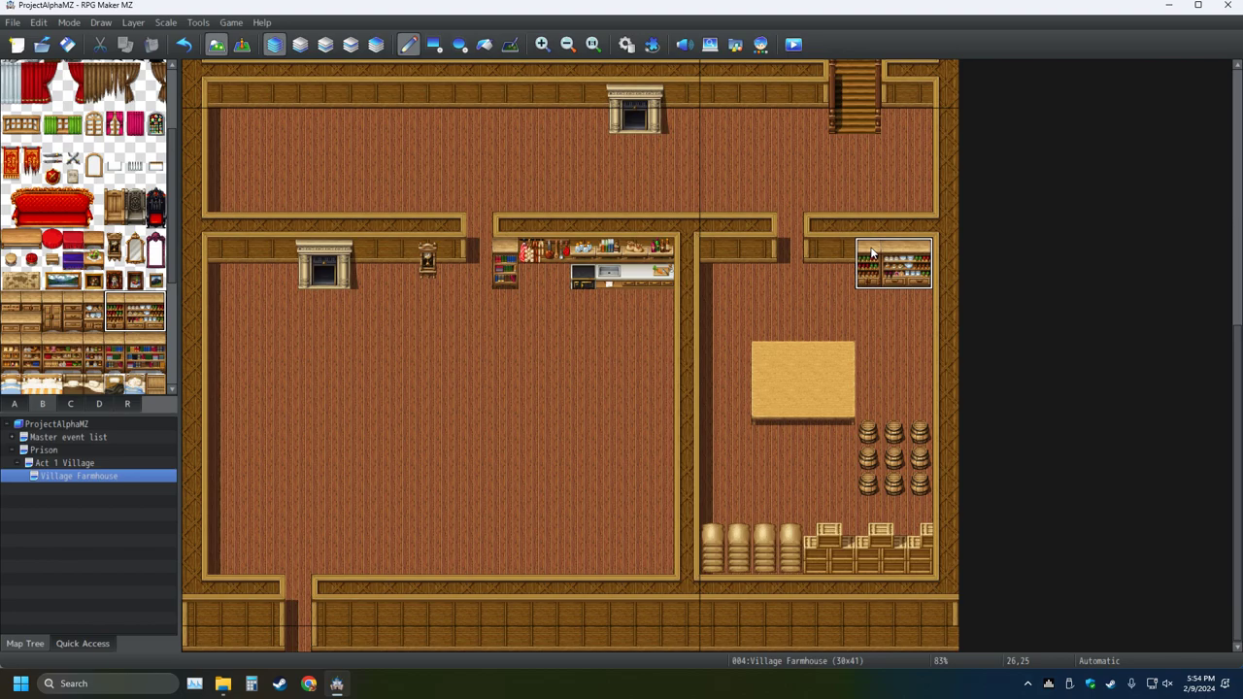
scroll(117, 346, down, 1)
scroll(117, 347, down, 1)
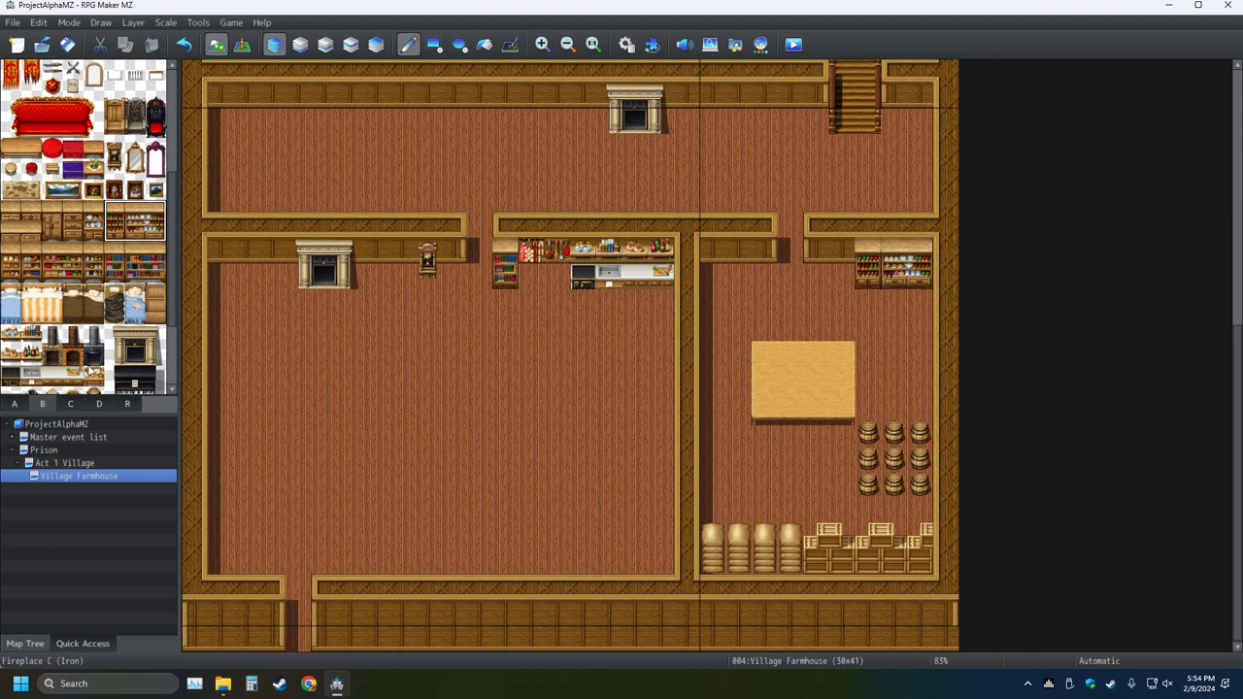
click(74, 355)
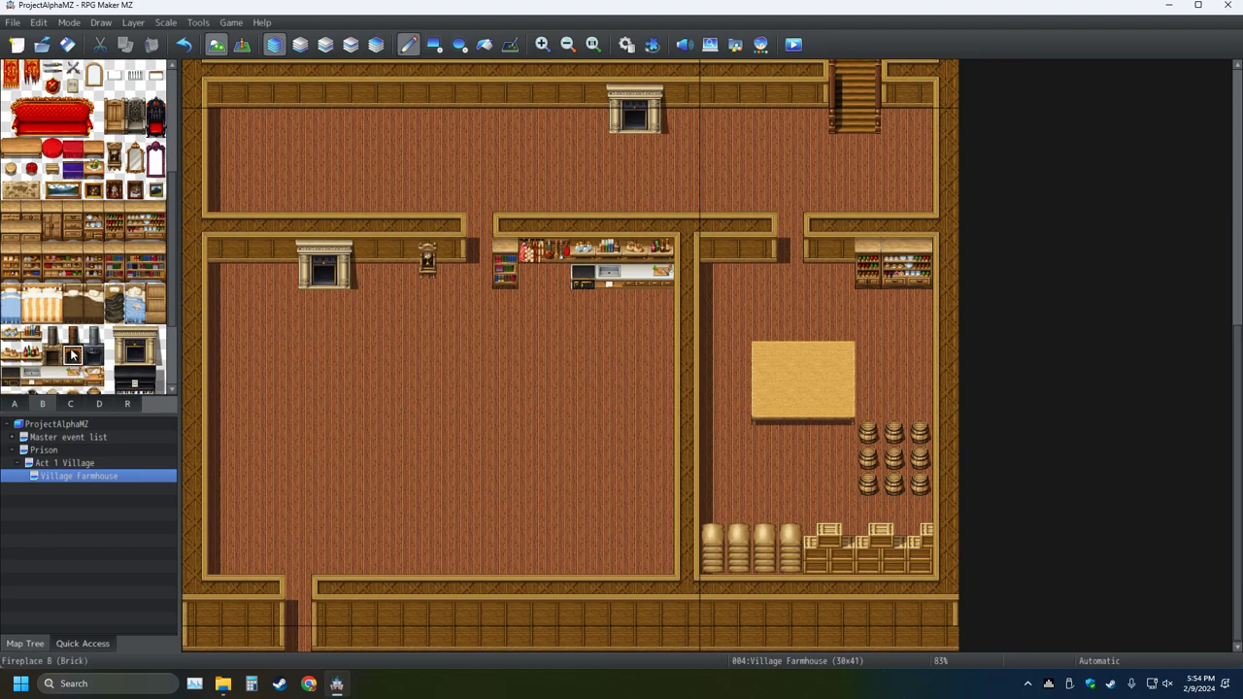
click(816, 251)
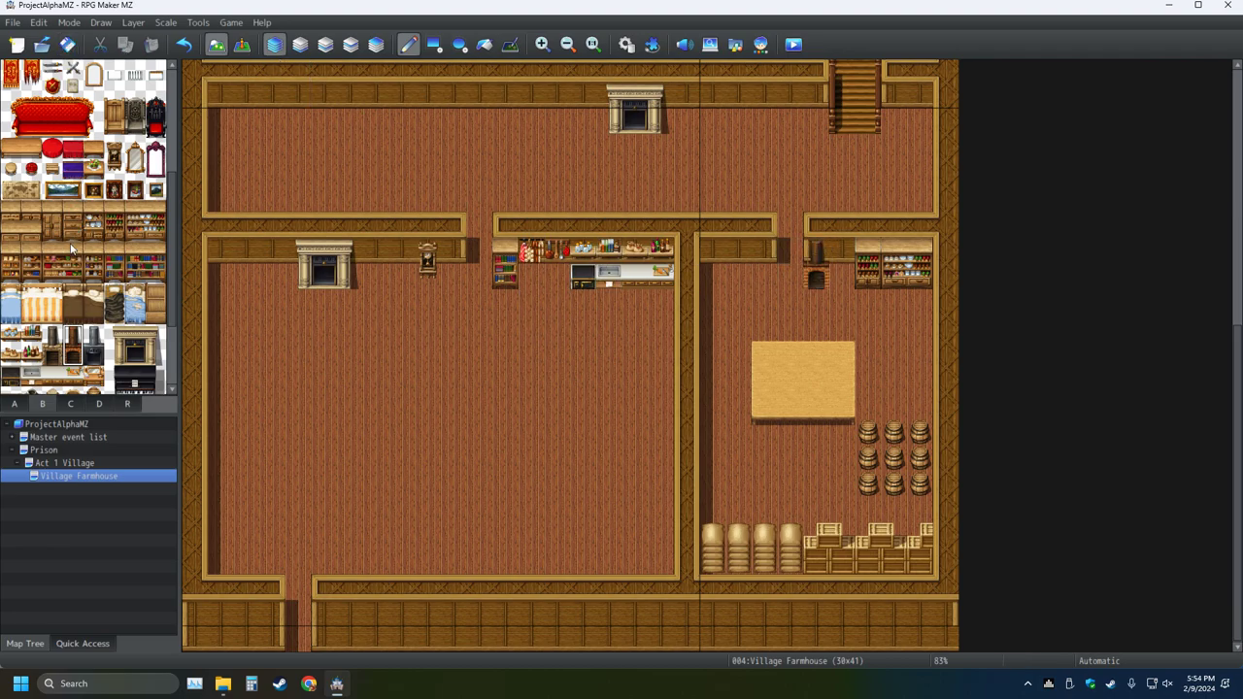
scroll(73, 248, up, 1)
scroll(364, 286, up, 3)
scroll(372, 278, up, 2)
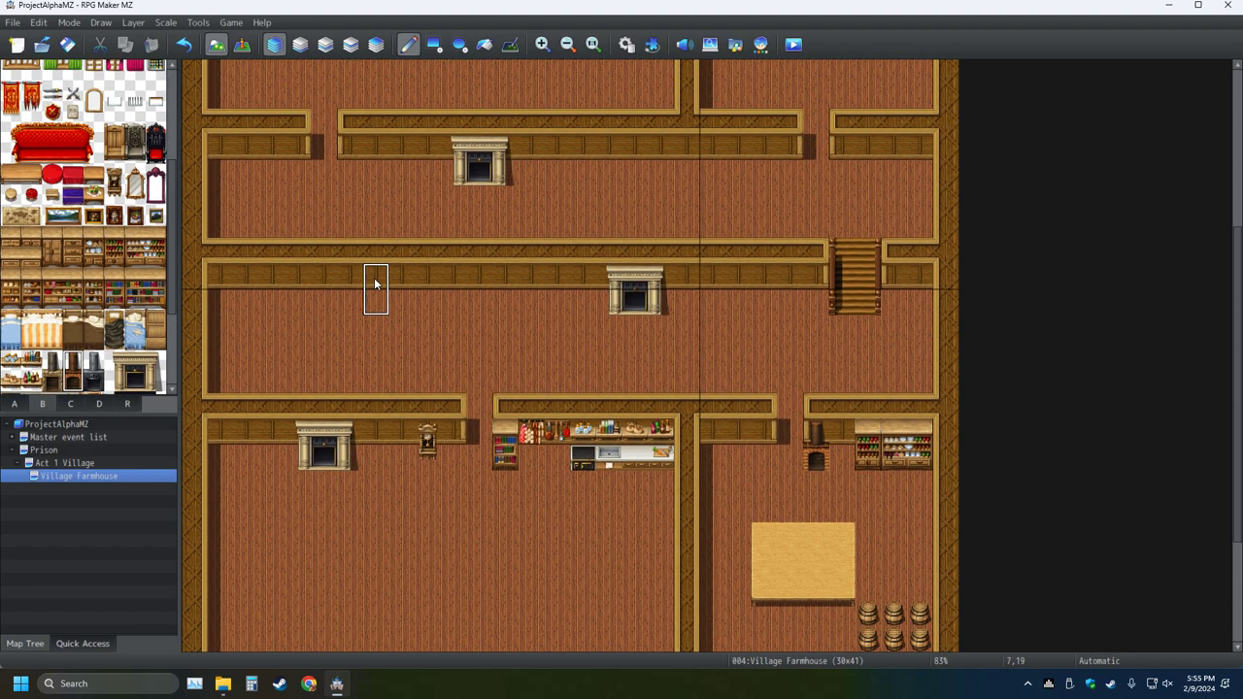
- Hang the red tapestry, then a shield and notice, right of the upper room's fireplace
drag(8, 105, 10, 89)
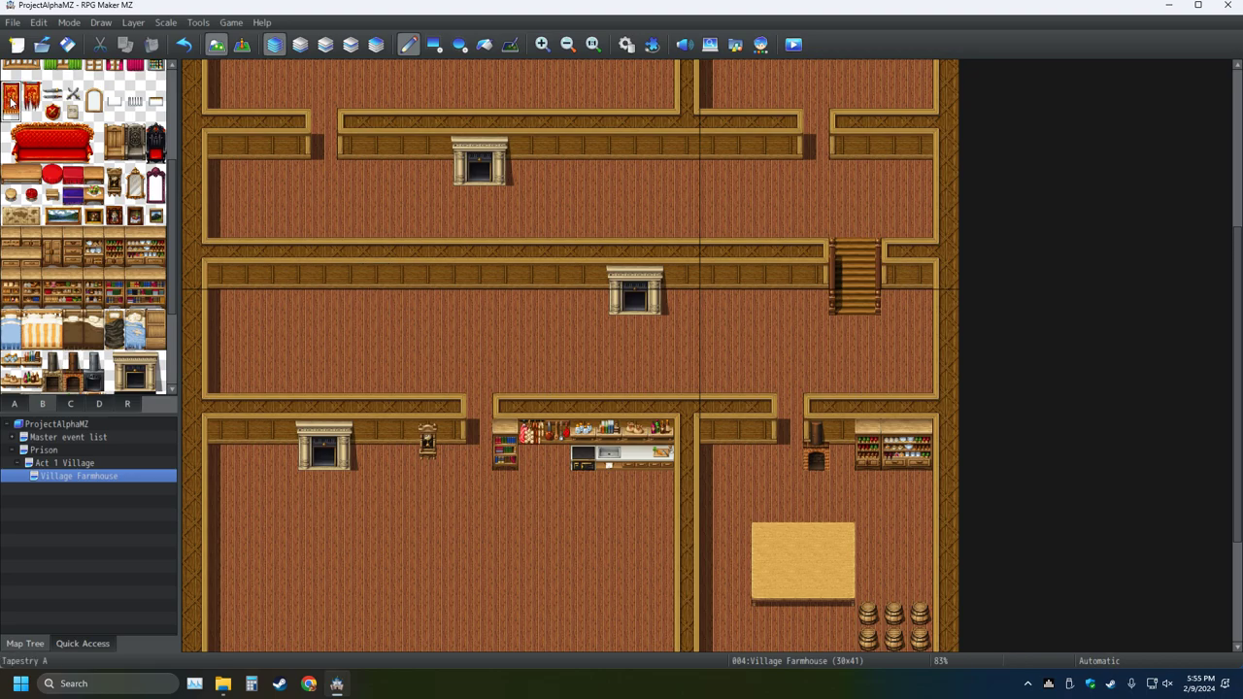
click(558, 150)
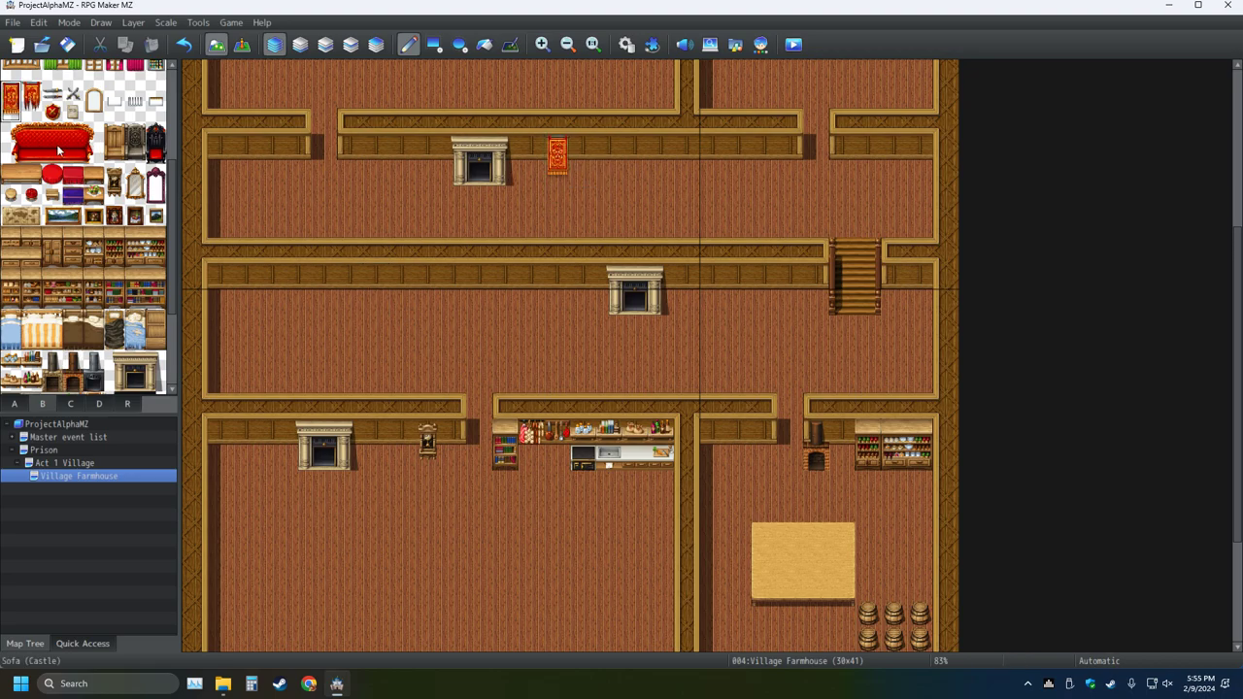
click(70, 114)
click(582, 145)
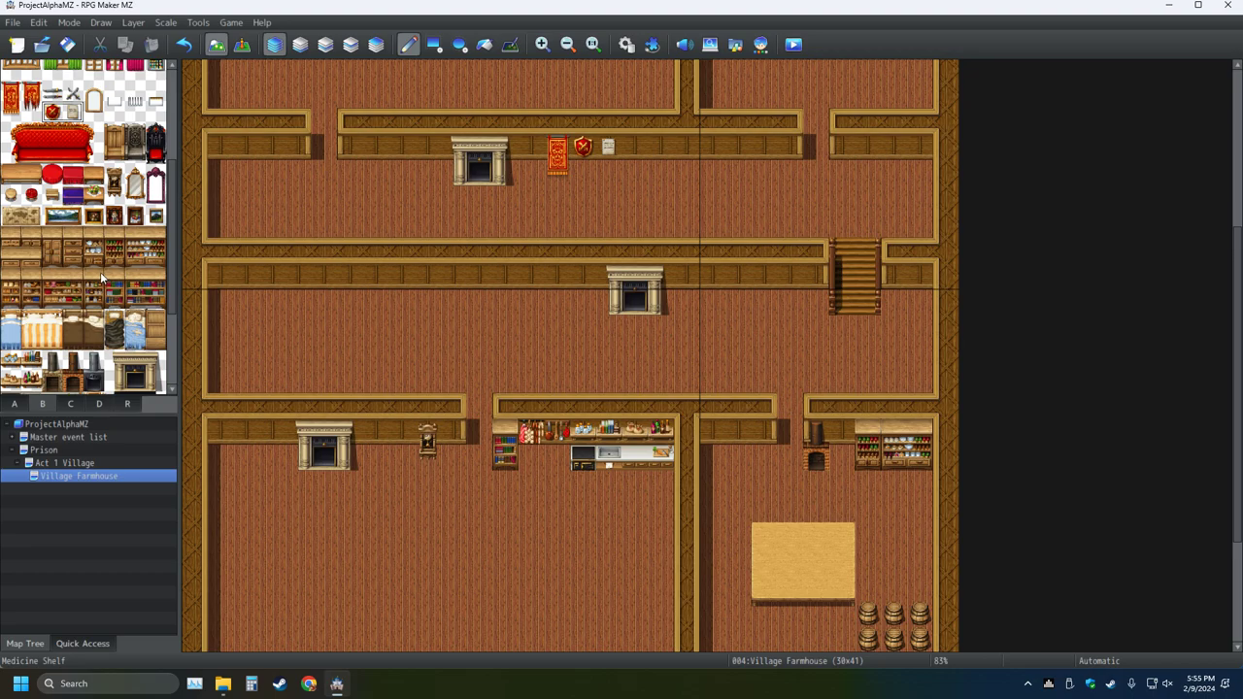
- Try a Bread Shelf beside the clock, restore the wall, and place Bookshelf A there instead
click(11, 299)
click(452, 432)
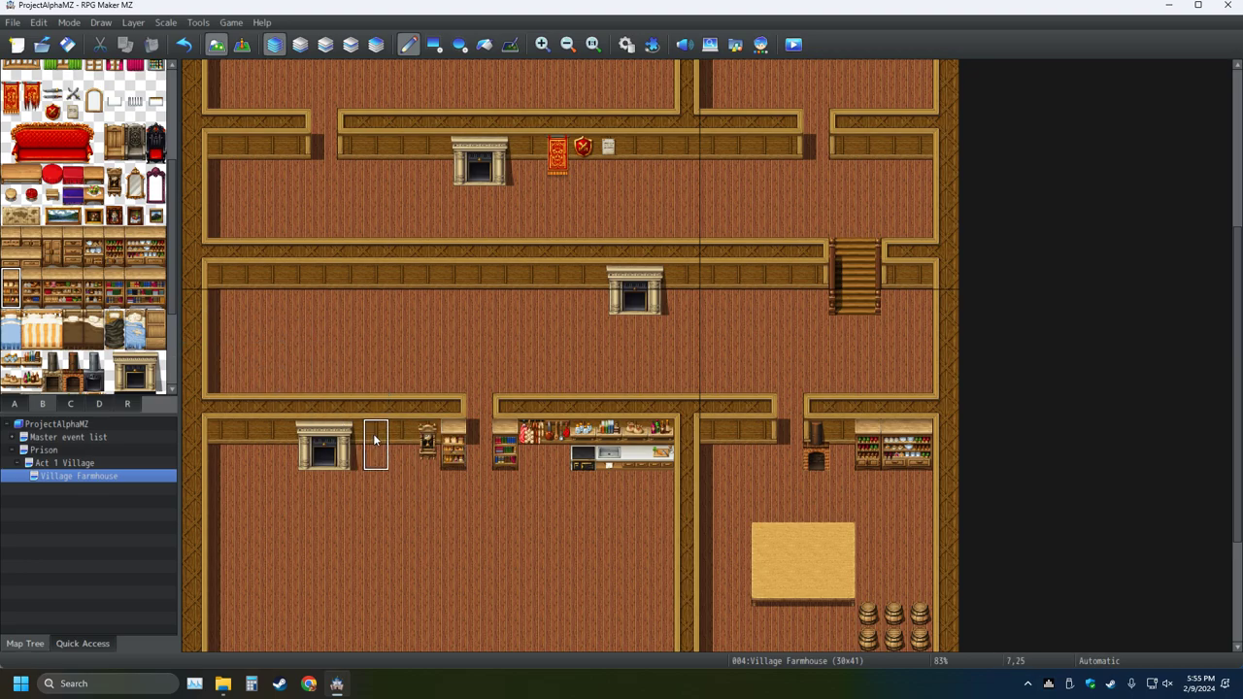
click(505, 433)
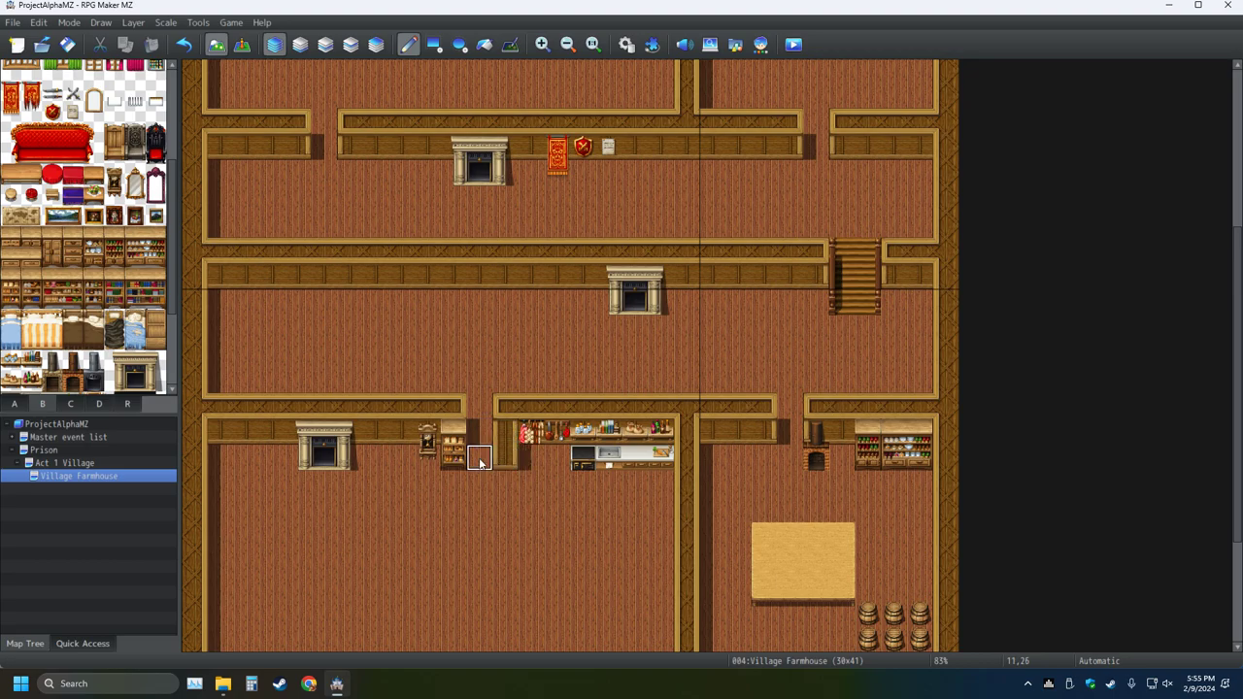
click(505, 457)
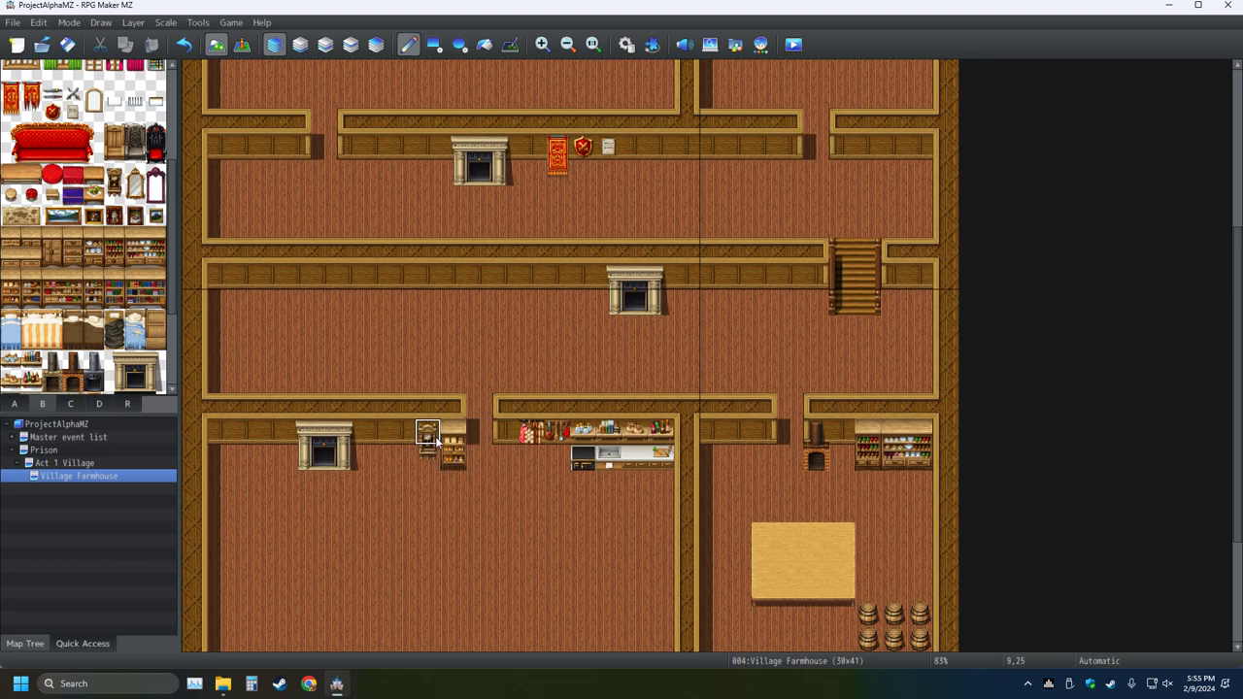
drag(453, 432, 452, 458)
drag(113, 303, 116, 289)
click(452, 432)
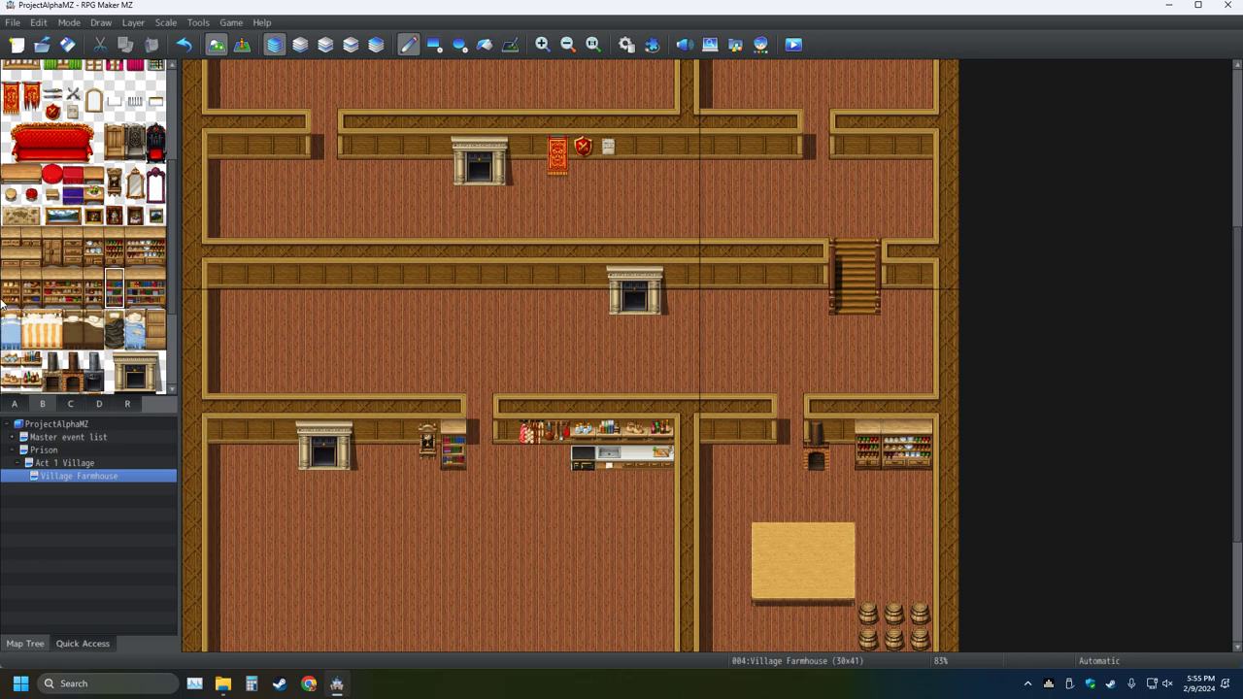
- Place a Bread Shelf on the middle room's wall and a Dish Cabinet at the kitchen's left end
drag(8, 303, 9, 282)
click(504, 433)
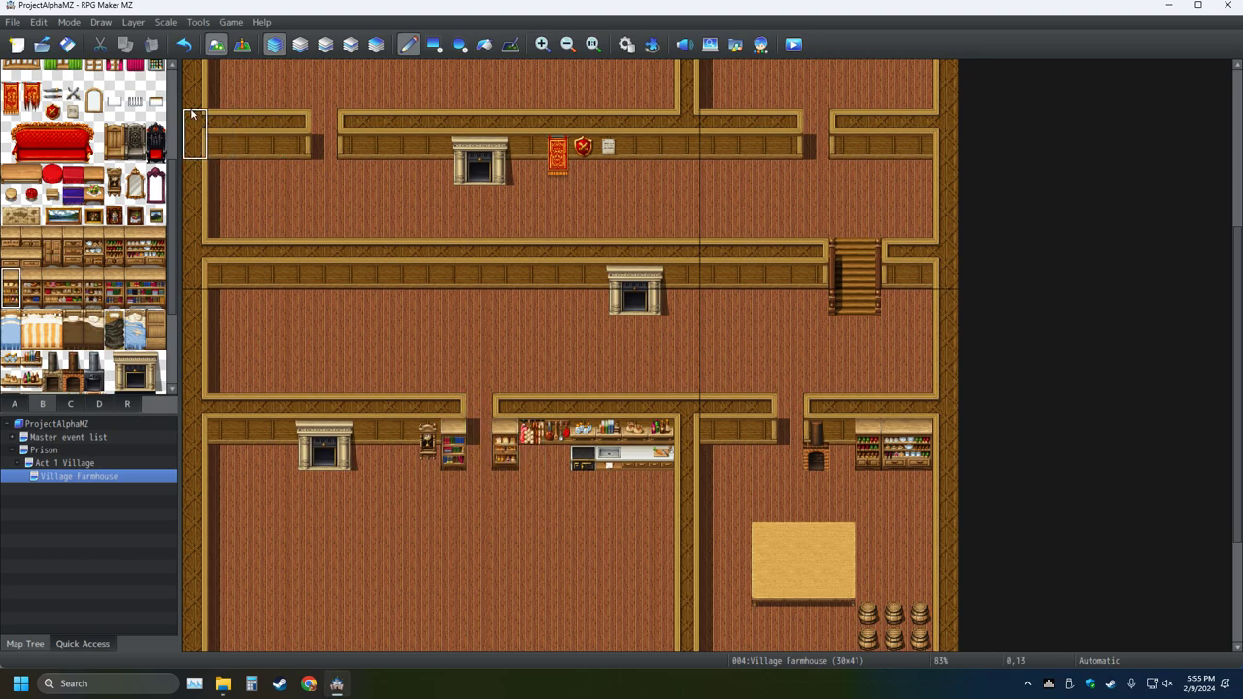
click(722, 433)
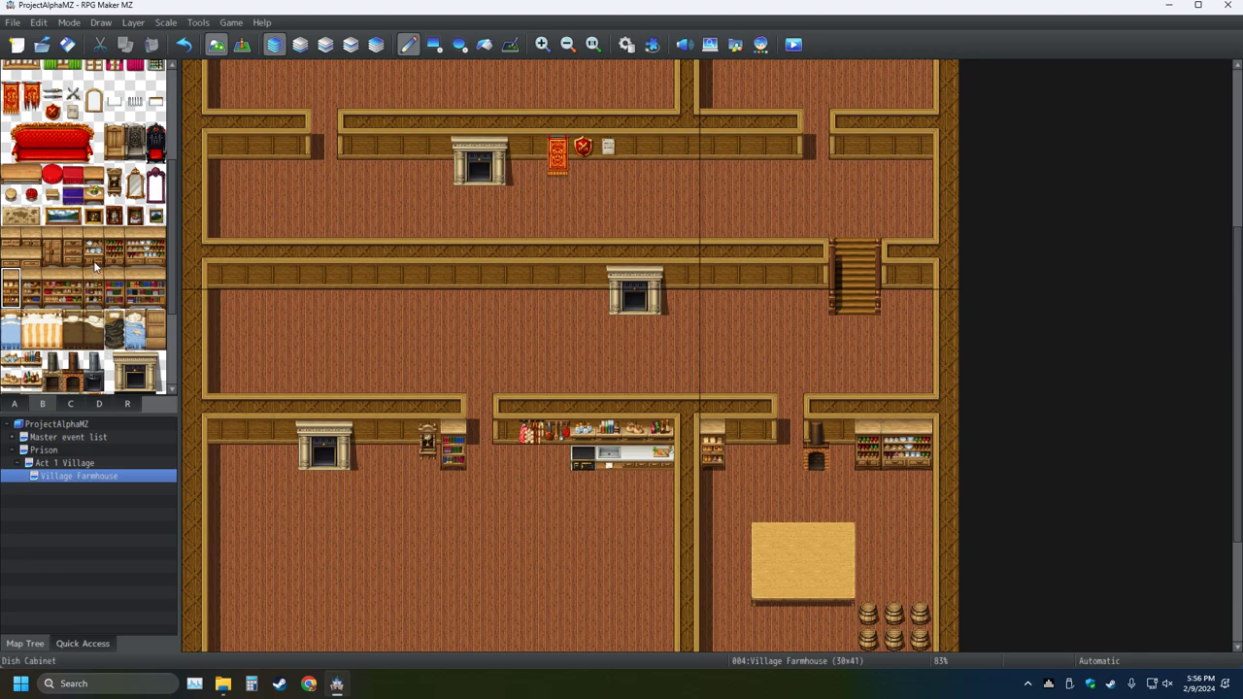
drag(95, 262, 95, 243)
click(531, 439)
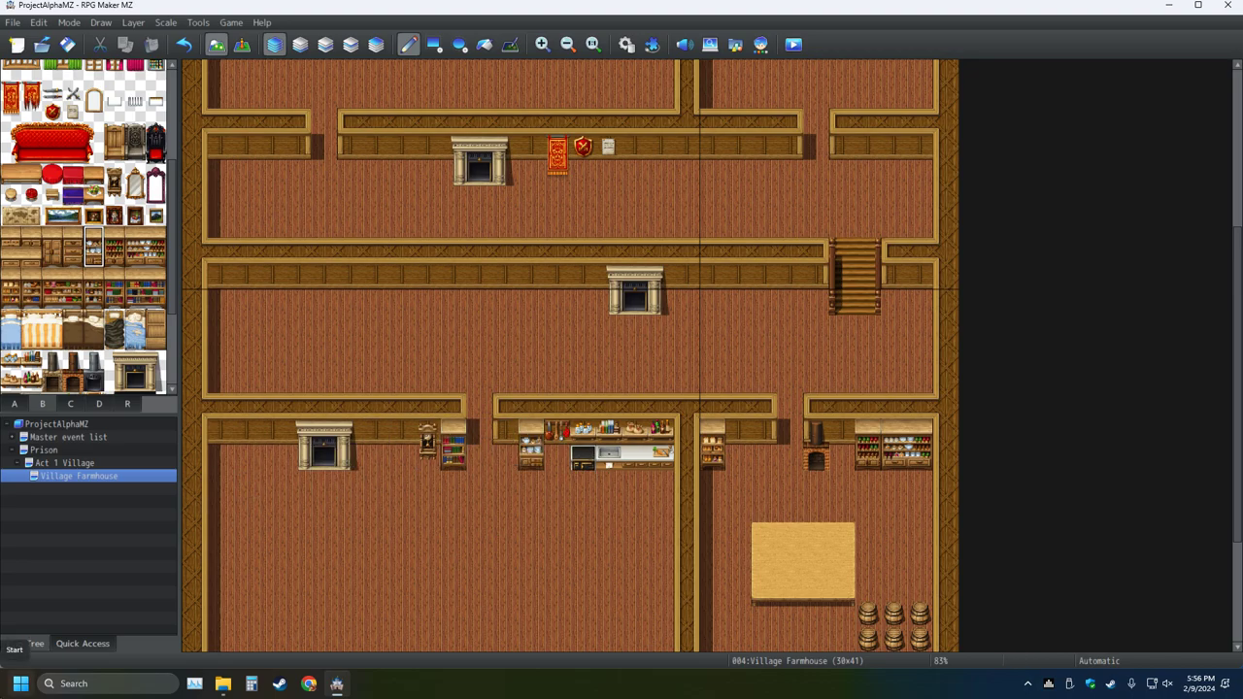
click(183, 44)
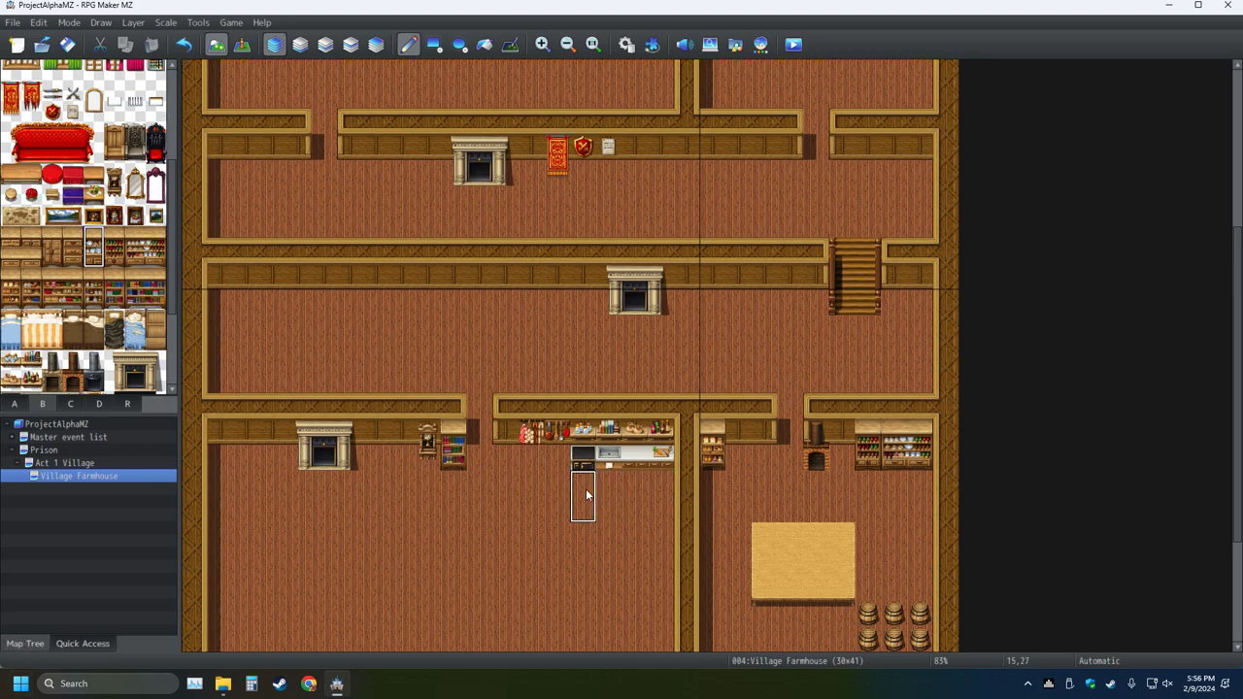
click(510, 442)
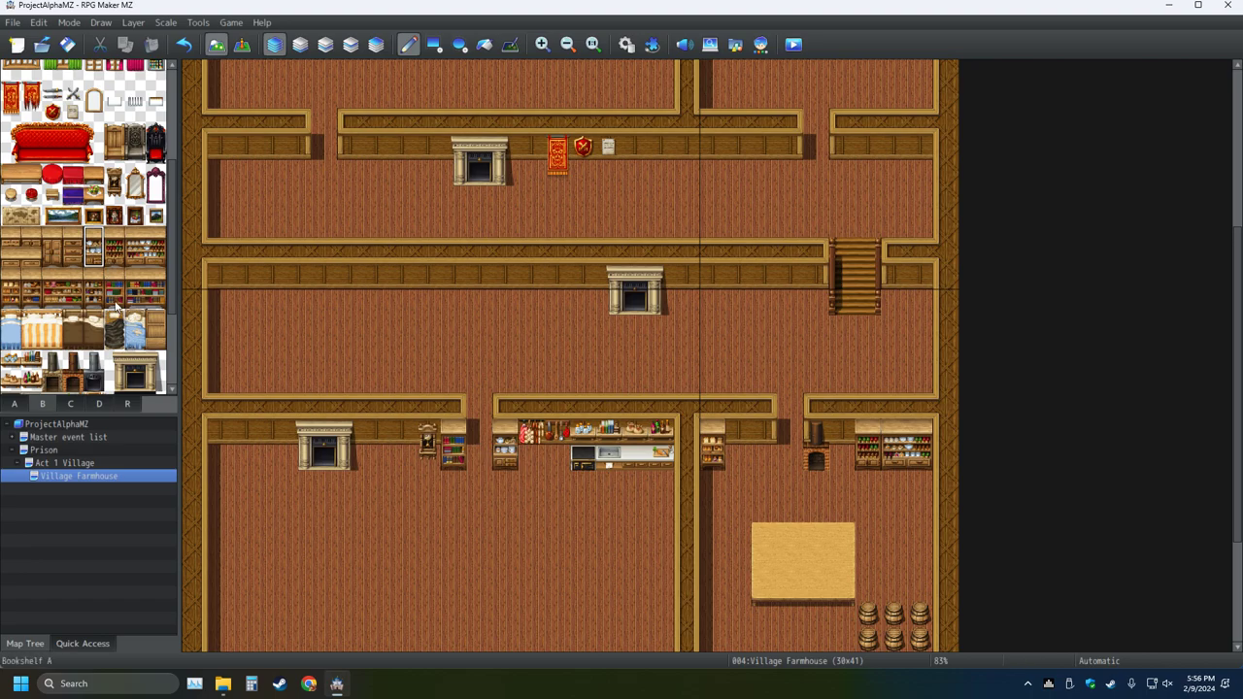
- Add a second two-tile shelf in the middle room and save the project
drag(32, 296, 31, 282)
click(756, 439)
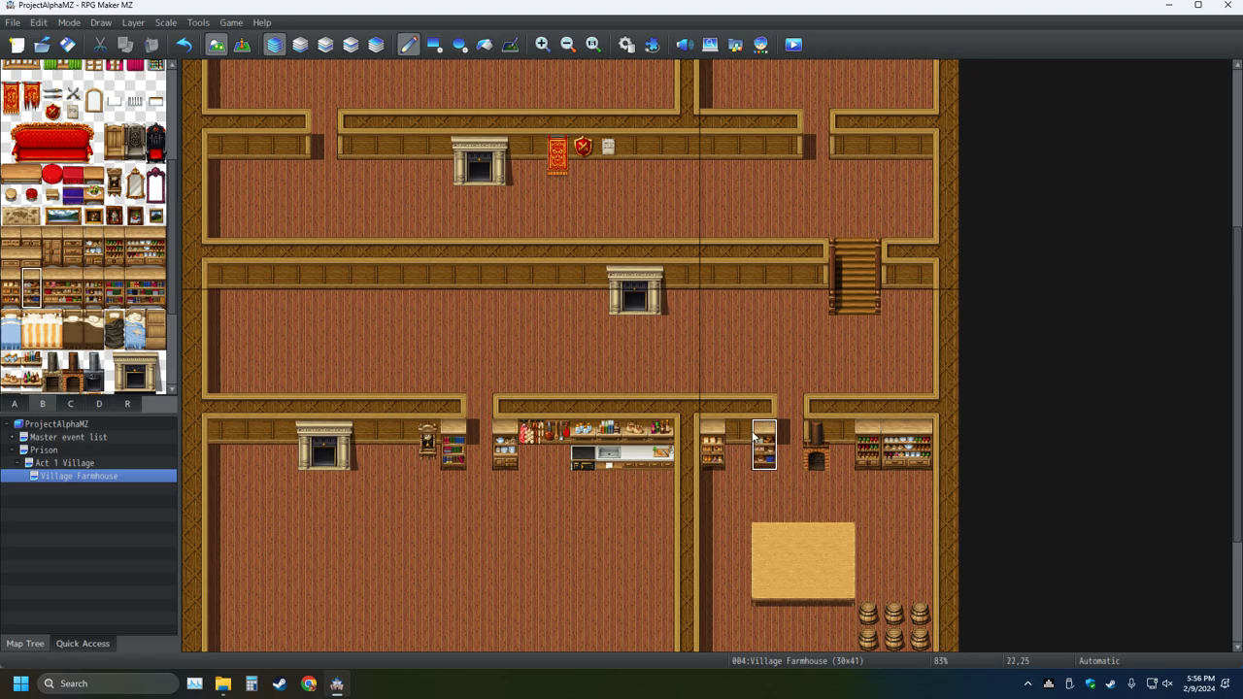
click(67, 44)
scroll(763, 495, down, 2)
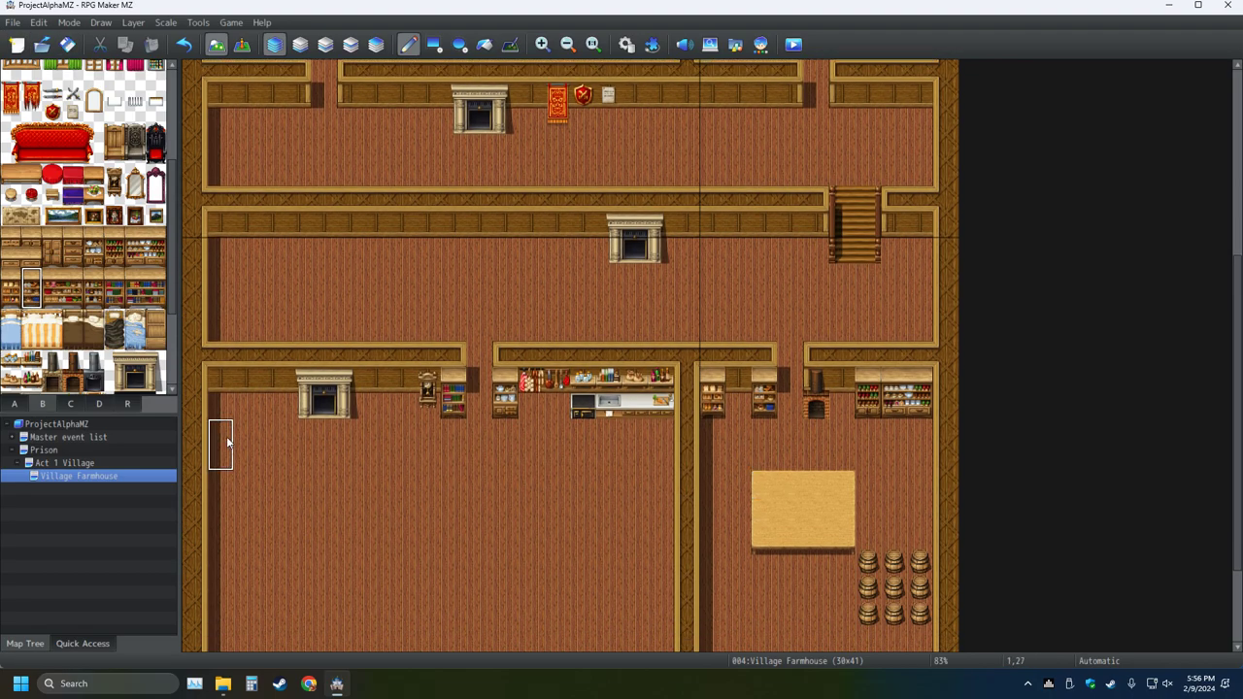
- Place tab C props and papers on the study table's corners after undoing a first block
click(64, 403)
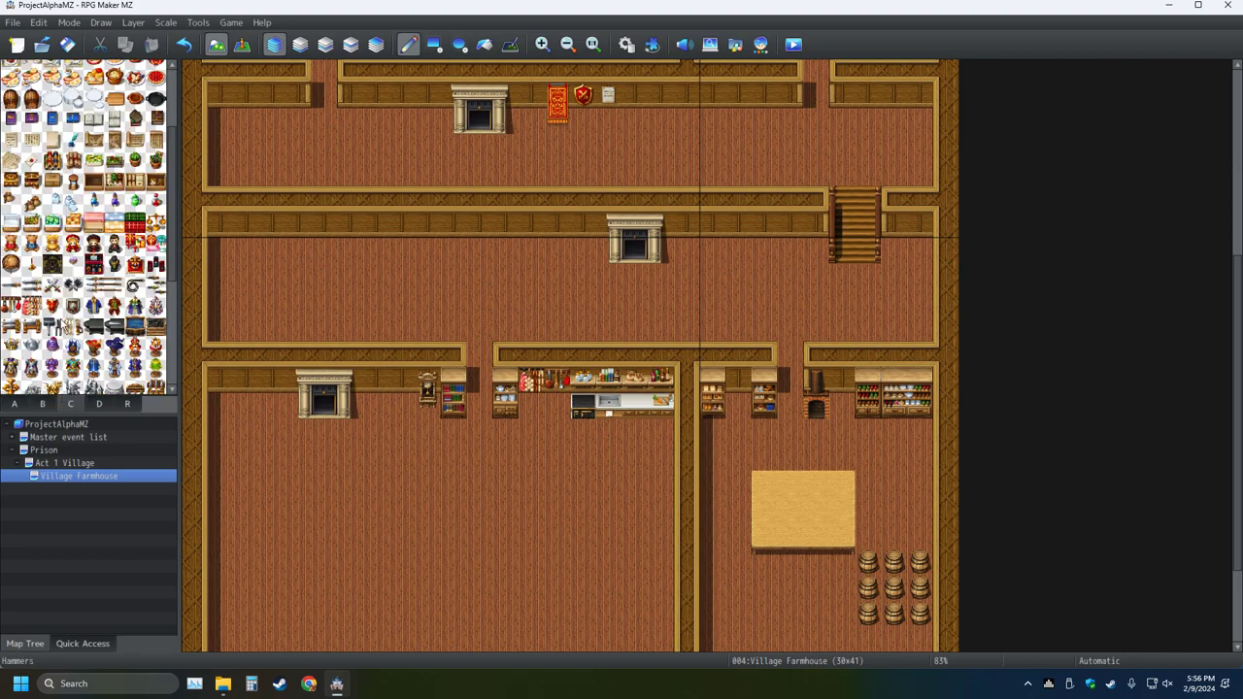
scroll(63, 335, down, 2)
scroll(63, 335, down, 1)
scroll(68, 291, up, 2)
drag(52, 161, 71, 167)
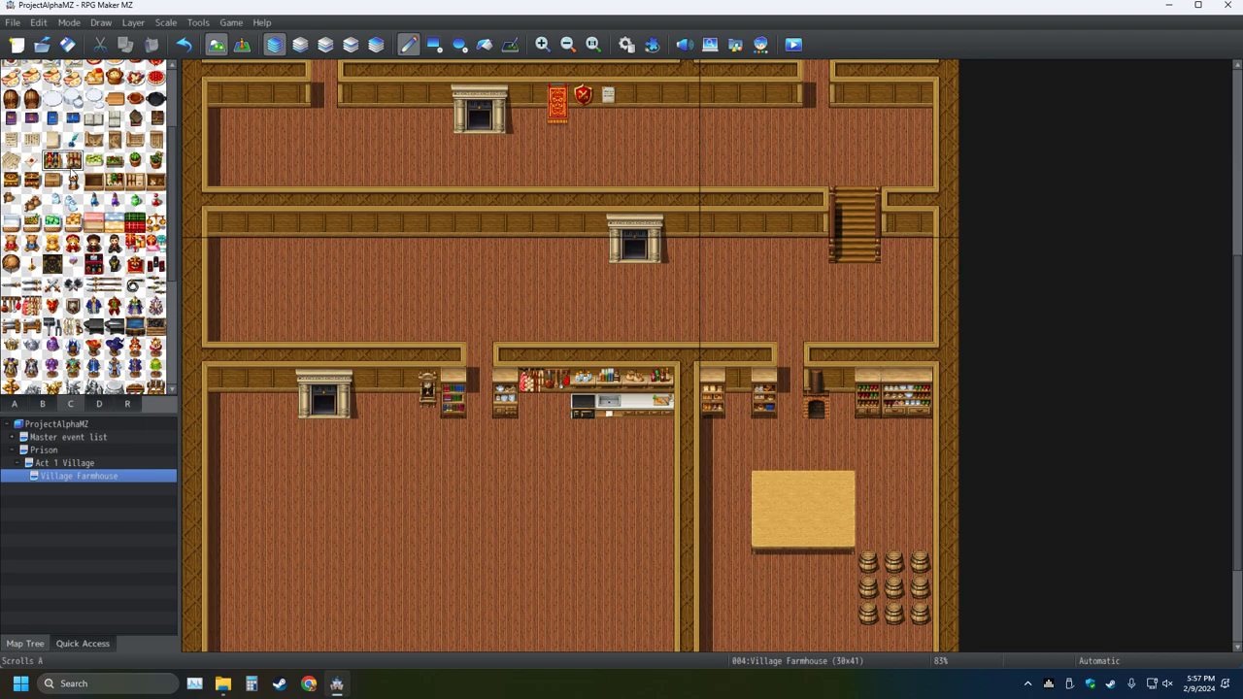
click(790, 511)
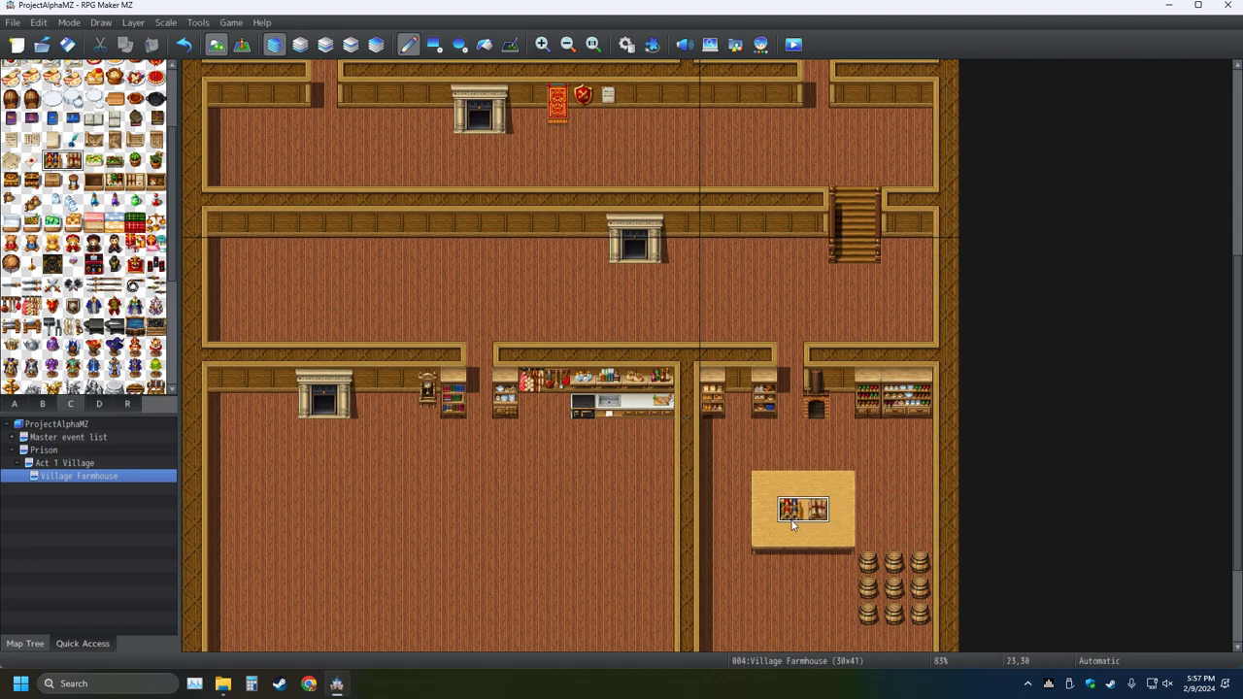
click(183, 45)
click(51, 160)
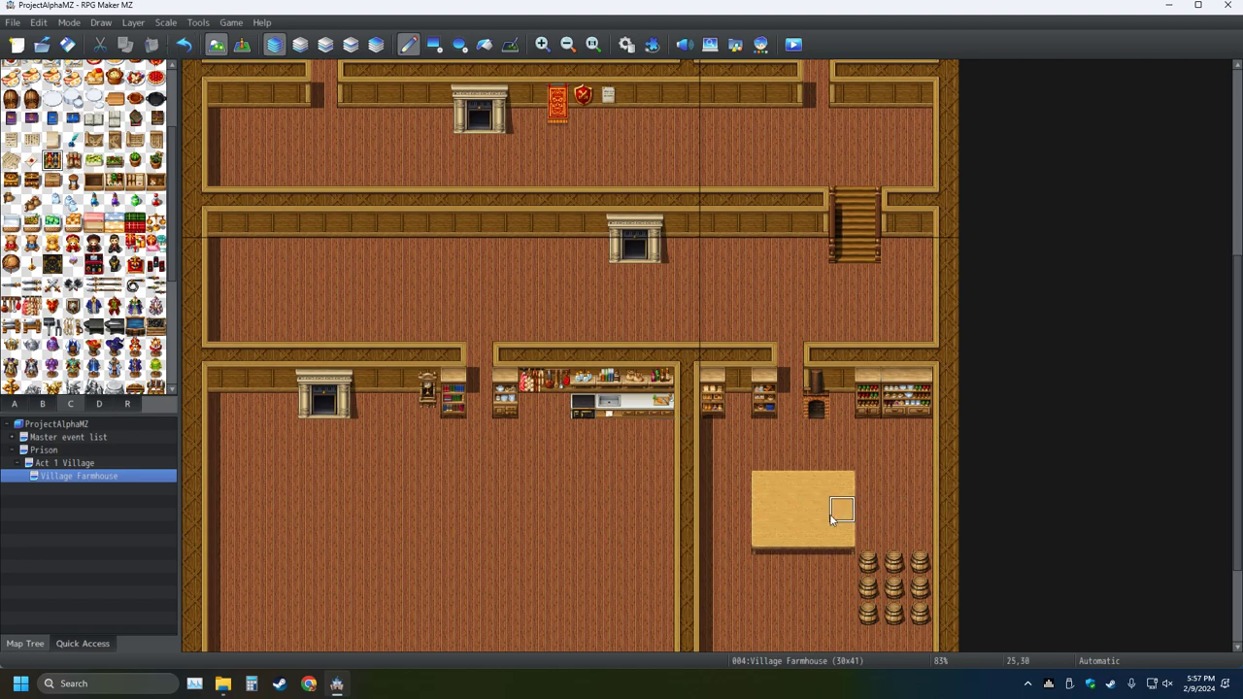
click(764, 484)
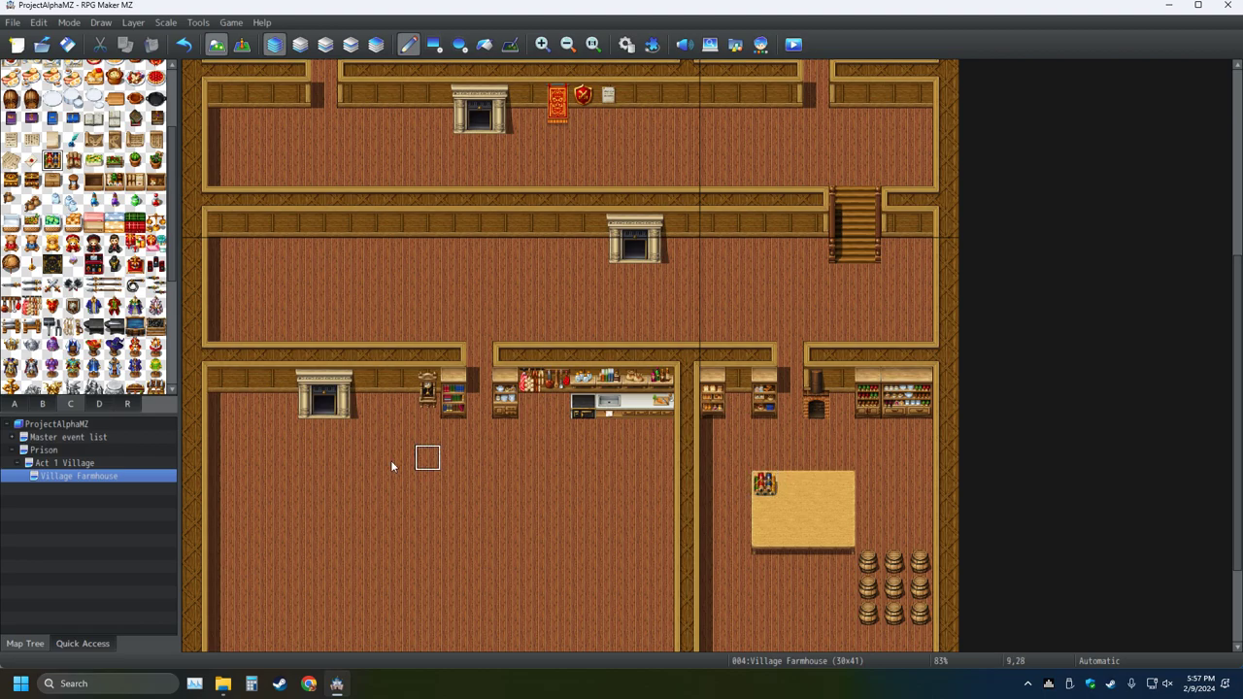
click(73, 160)
click(842, 535)
click(10, 160)
click(786, 540)
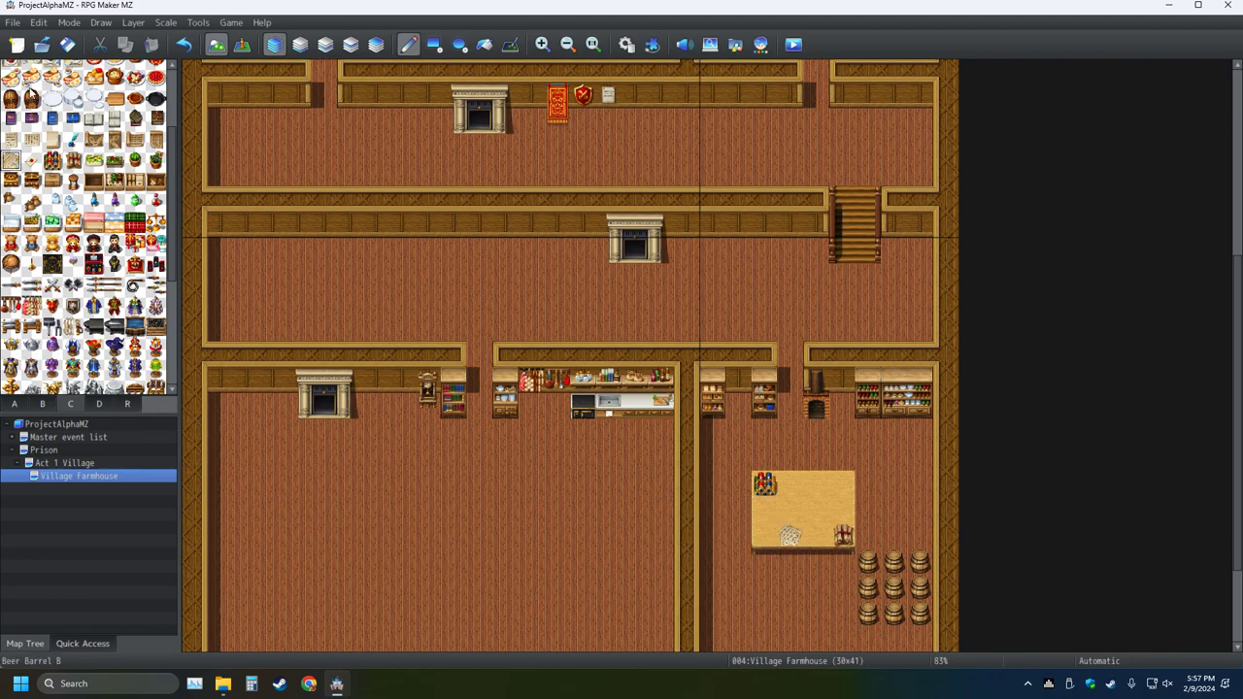
- Add a blue book, purple book, centre paper, bottle and shelf piece to the table
click(51, 117)
click(838, 478)
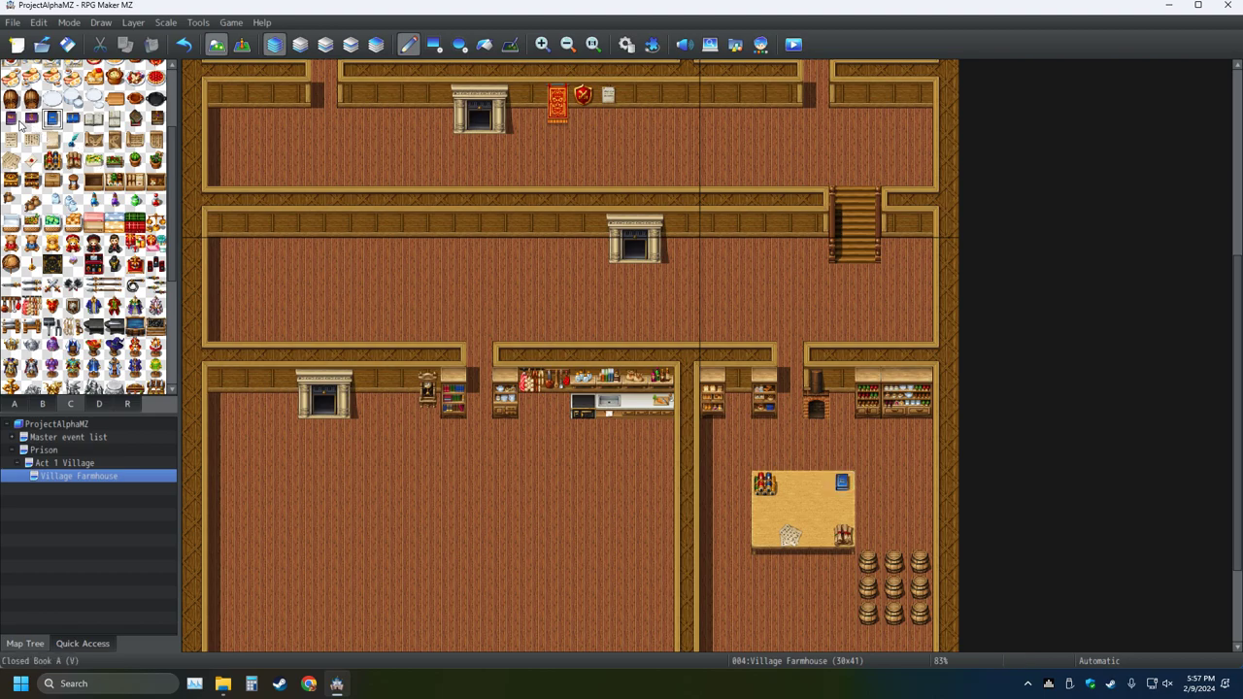
click(11, 117)
click(765, 534)
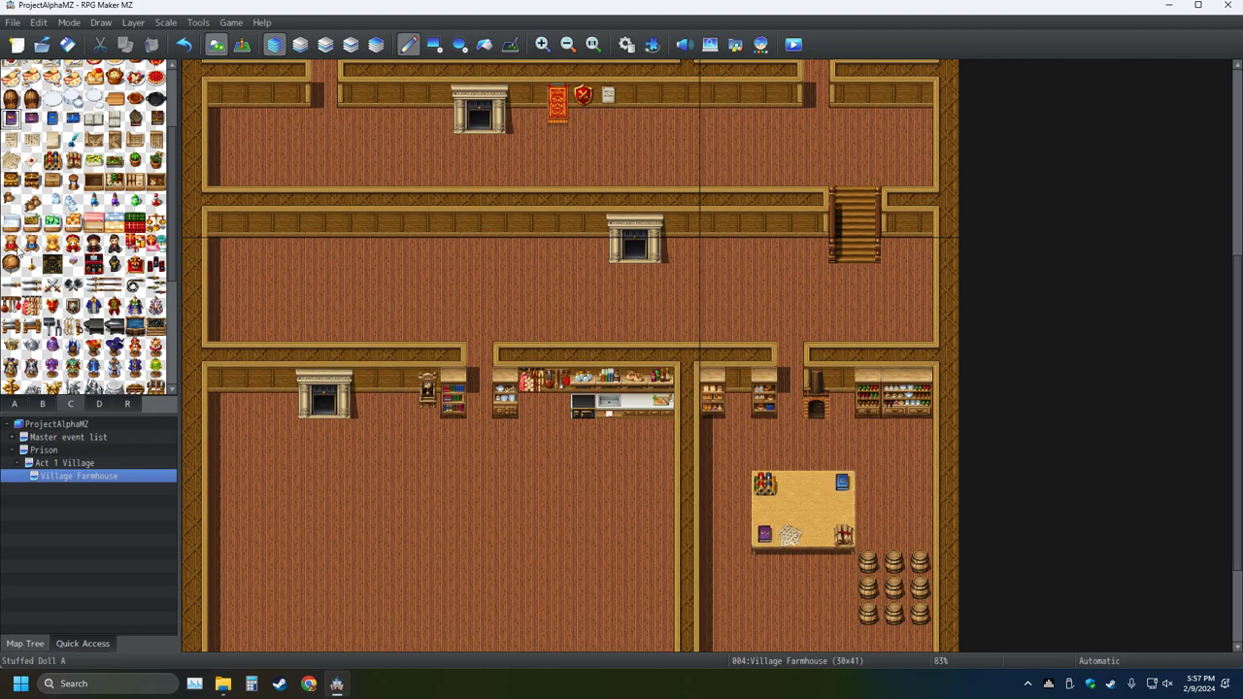
click(136, 140)
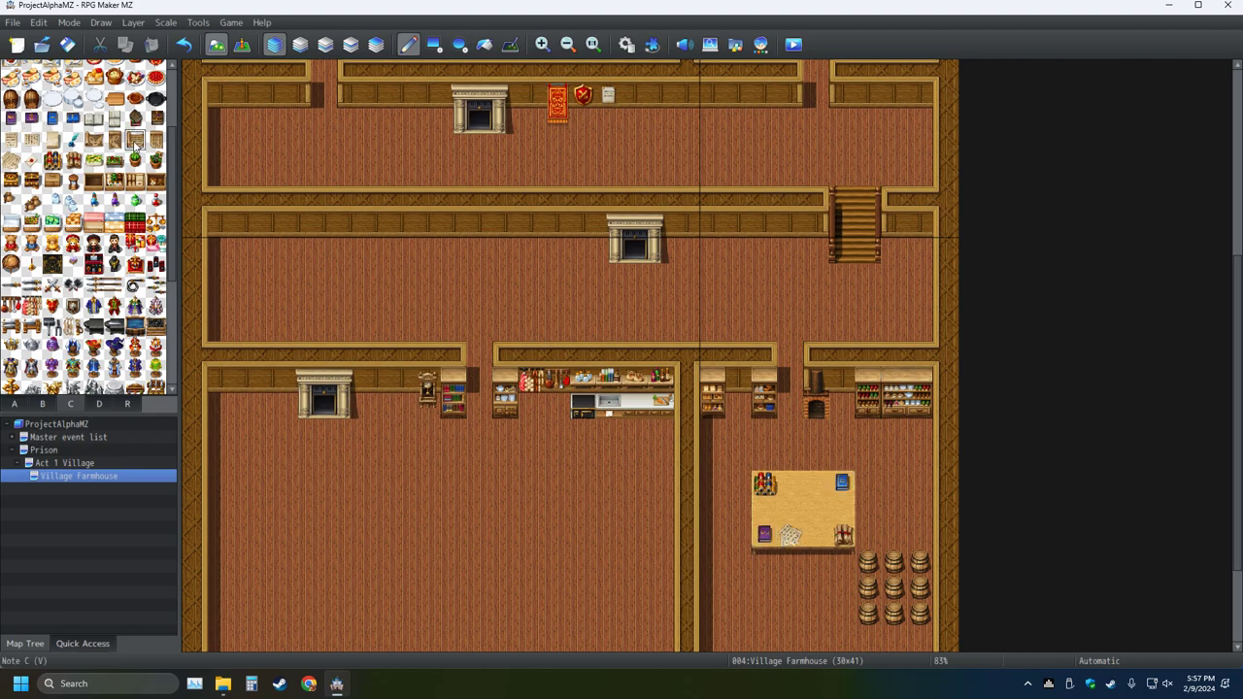
click(816, 509)
click(114, 181)
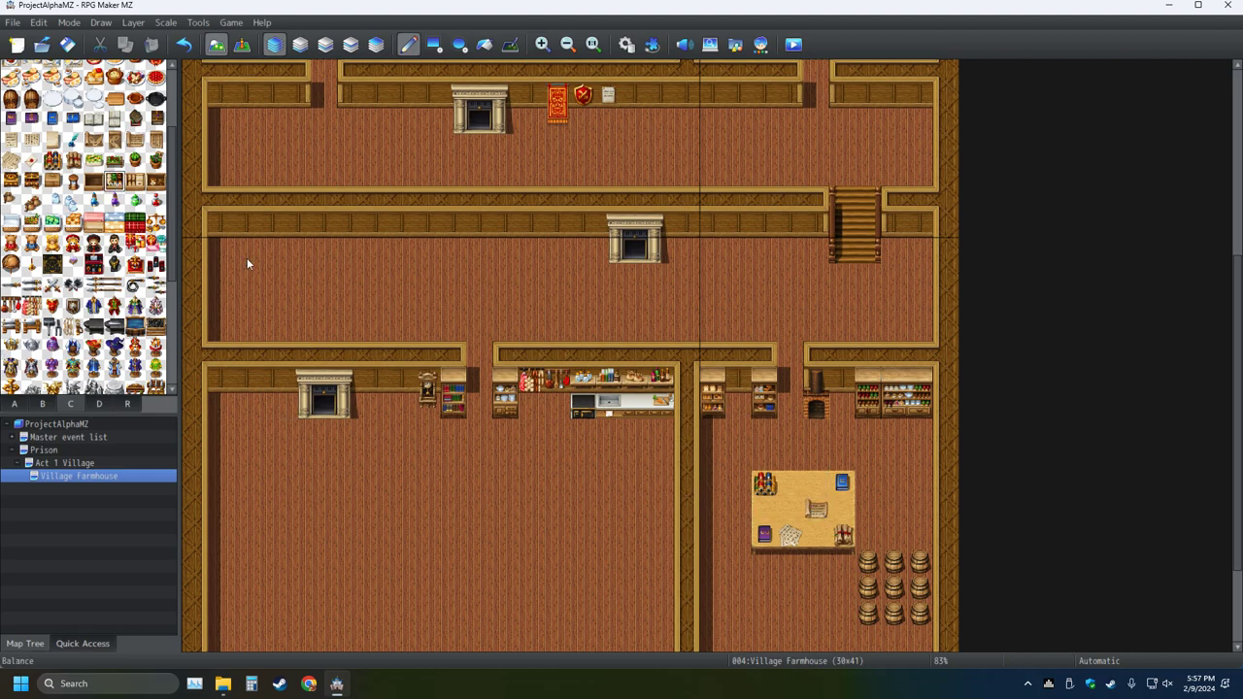
click(790, 482)
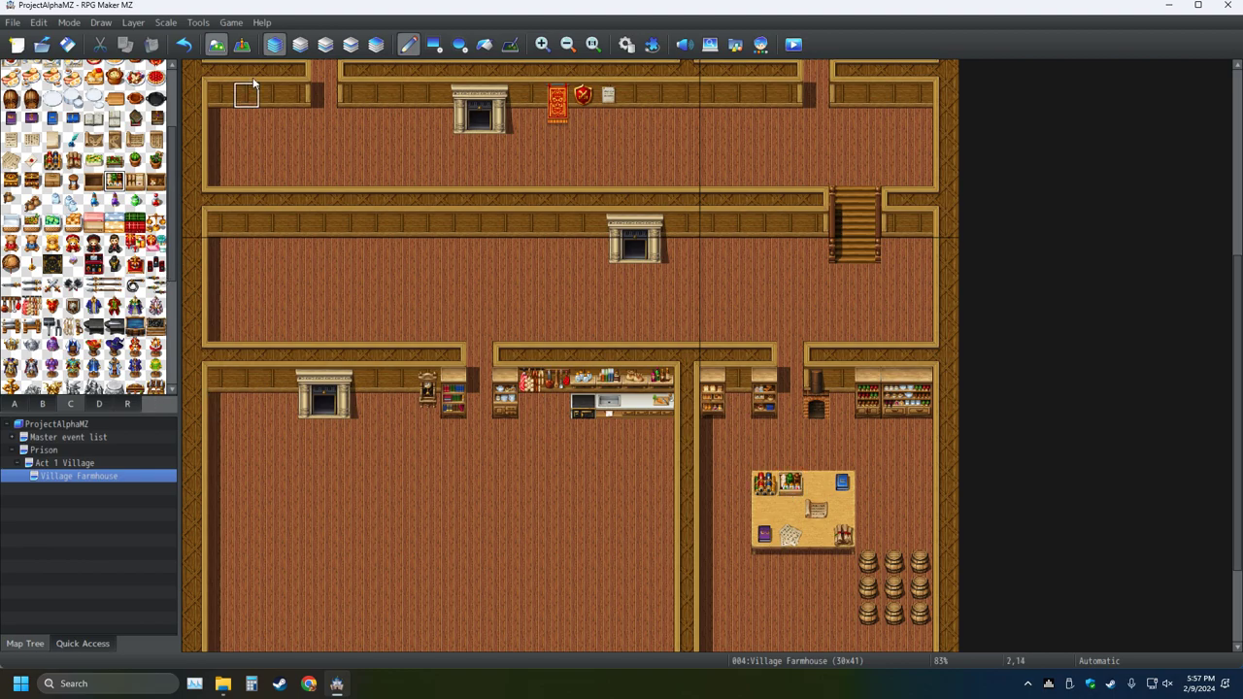
click(183, 44)
click(817, 534)
click(135, 181)
click(764, 508)
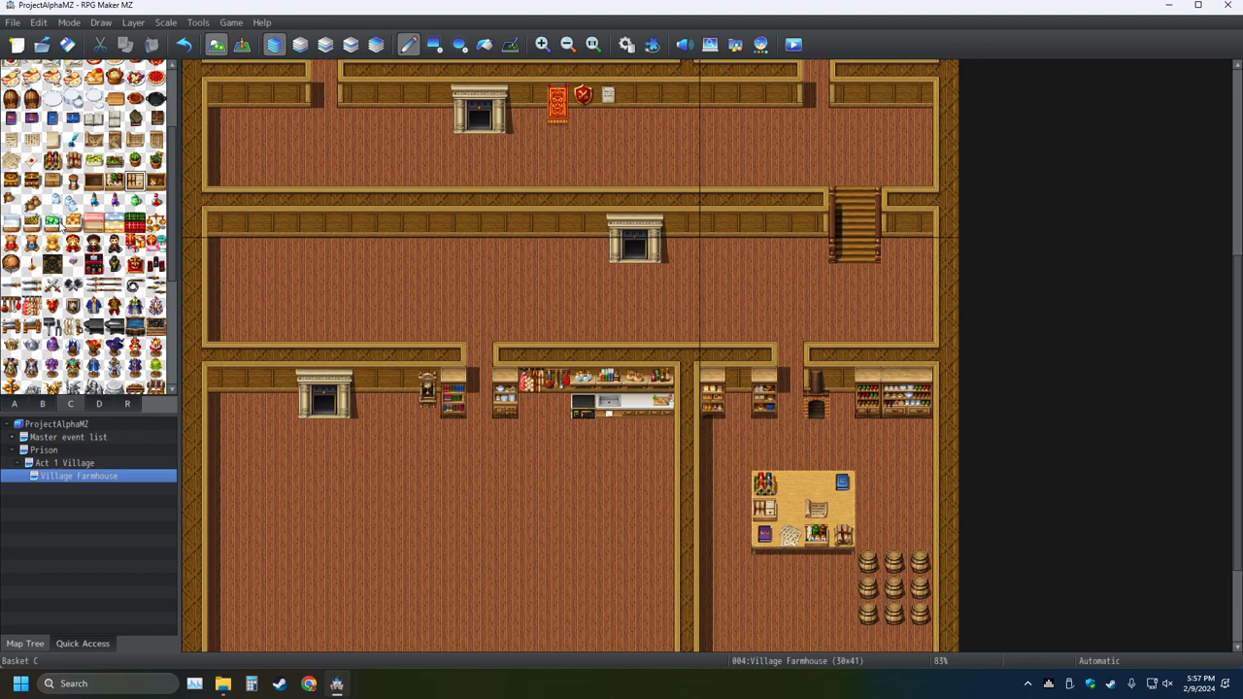
- Put a dark ornament on the table, save, and reselect the Village Farmhouse map
click(135, 119)
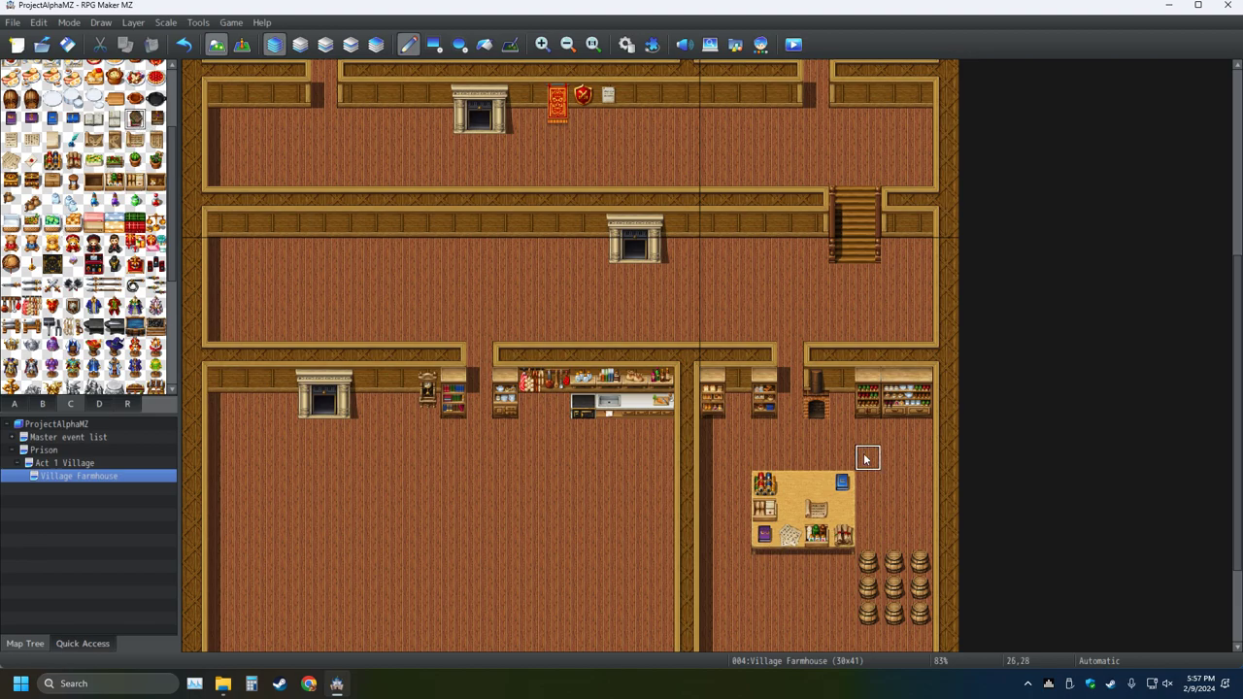
click(790, 482)
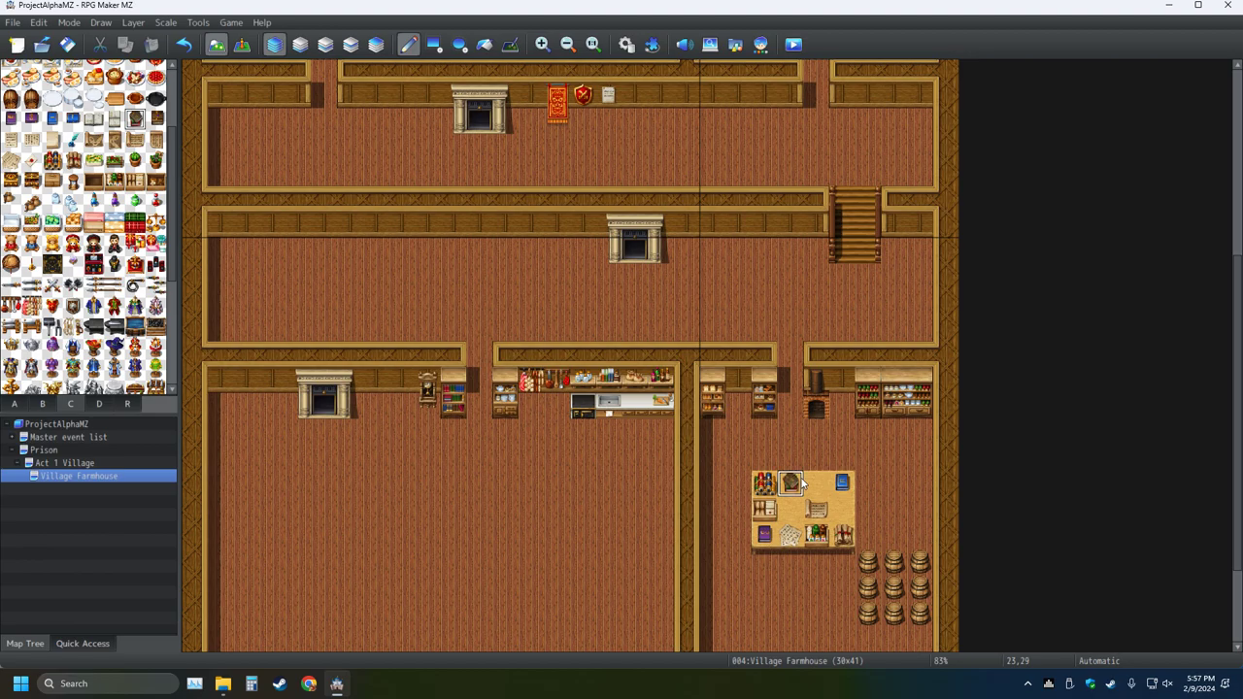
click(67, 44)
click(107, 463)
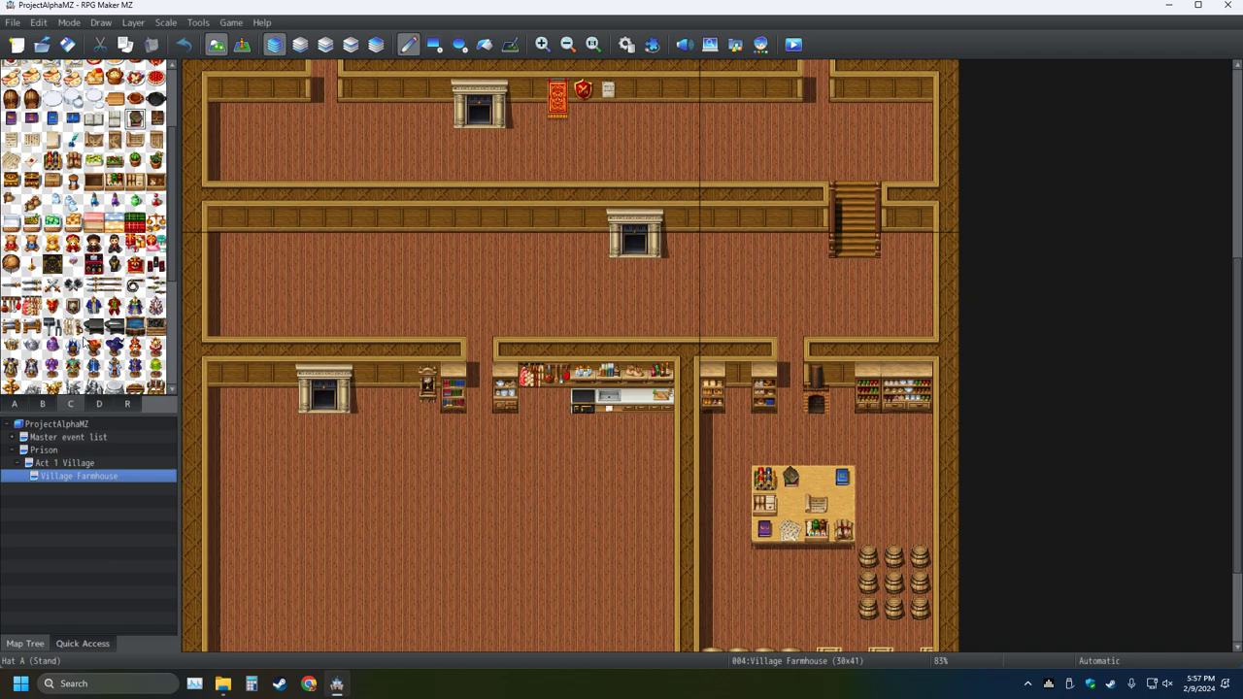
- Place potted plants and a small green item in the lower, upper and top-right rooms
click(114, 160)
scroll(621, 505, down, 2)
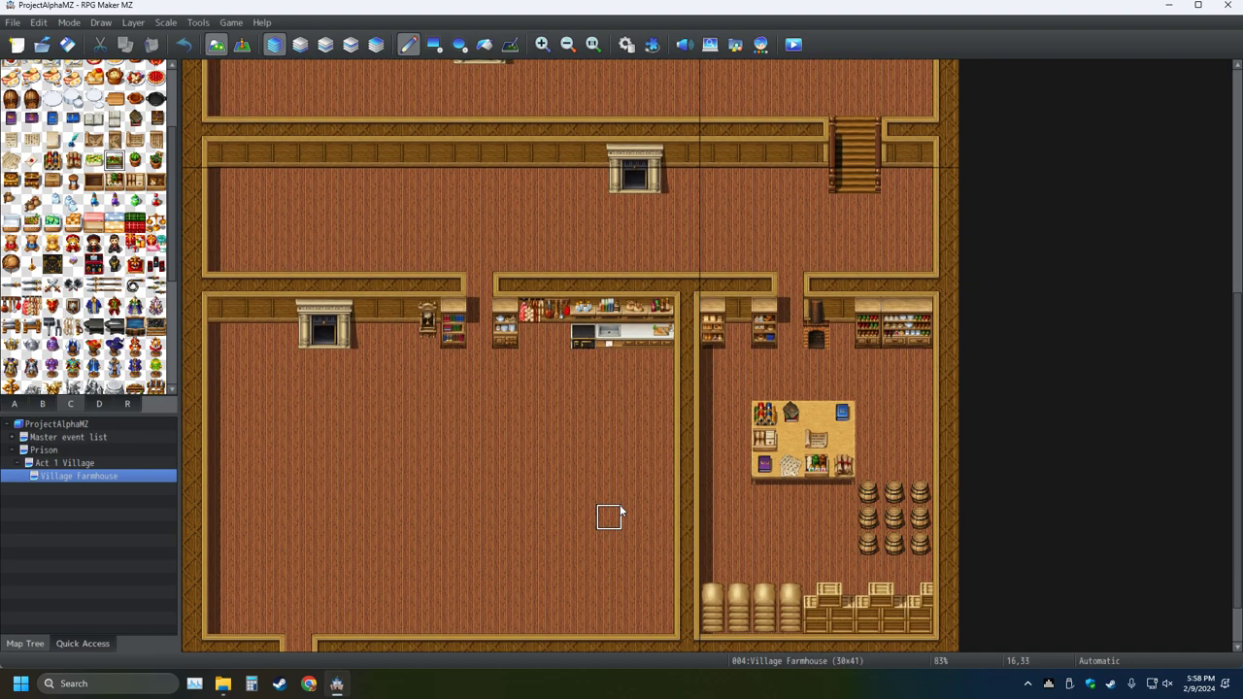
scroll(621, 505, down, 1)
click(660, 570)
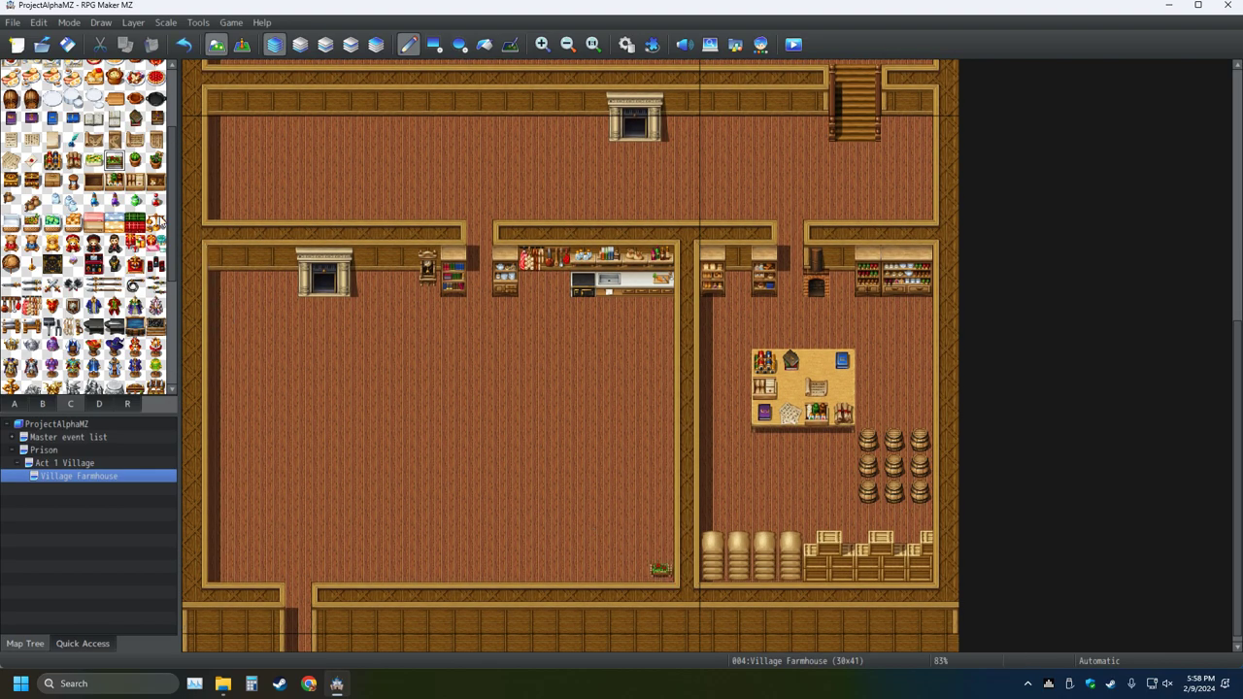
click(94, 161)
click(220, 282)
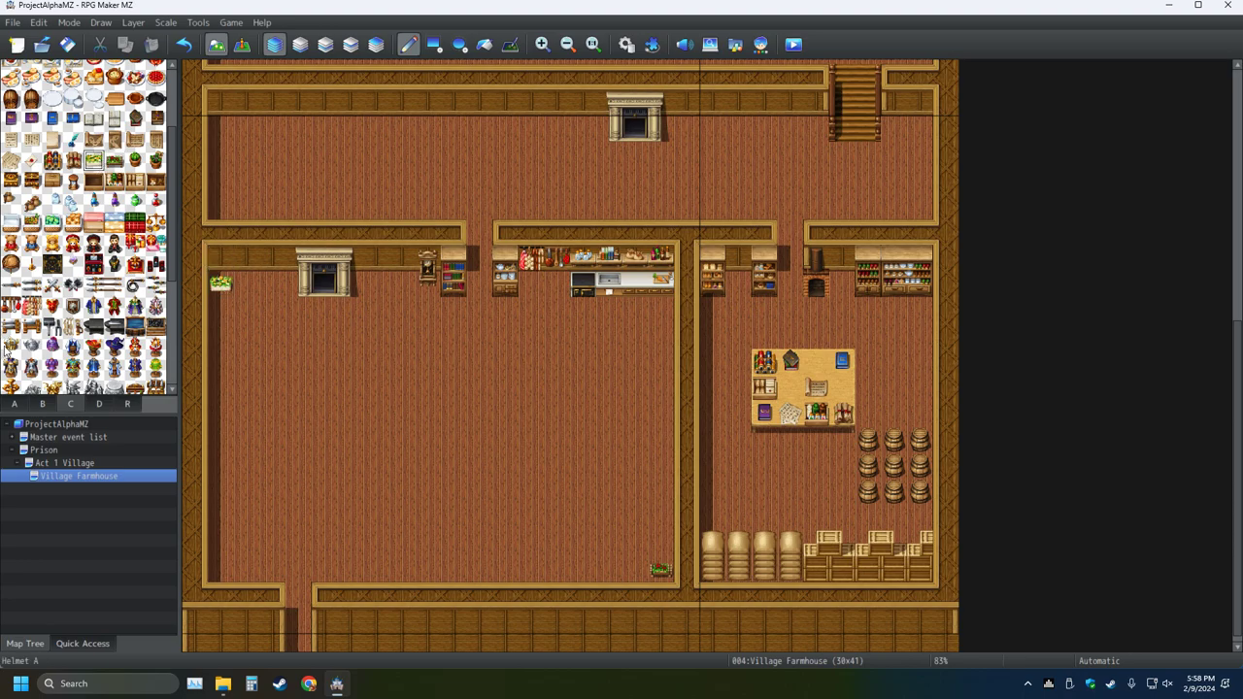
scroll(6, 352, up, 1)
click(153, 201)
click(220, 206)
click(138, 201)
scroll(350, 203, up, 1)
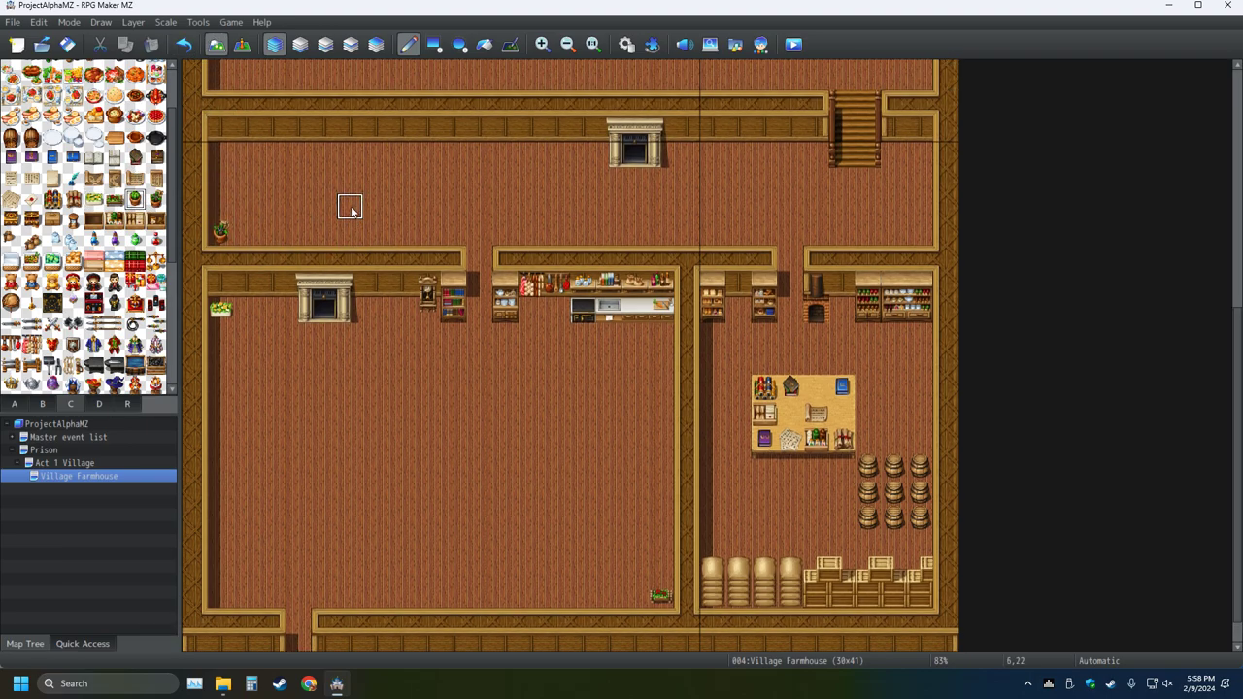
scroll(350, 203, up, 3)
click(920, 143)
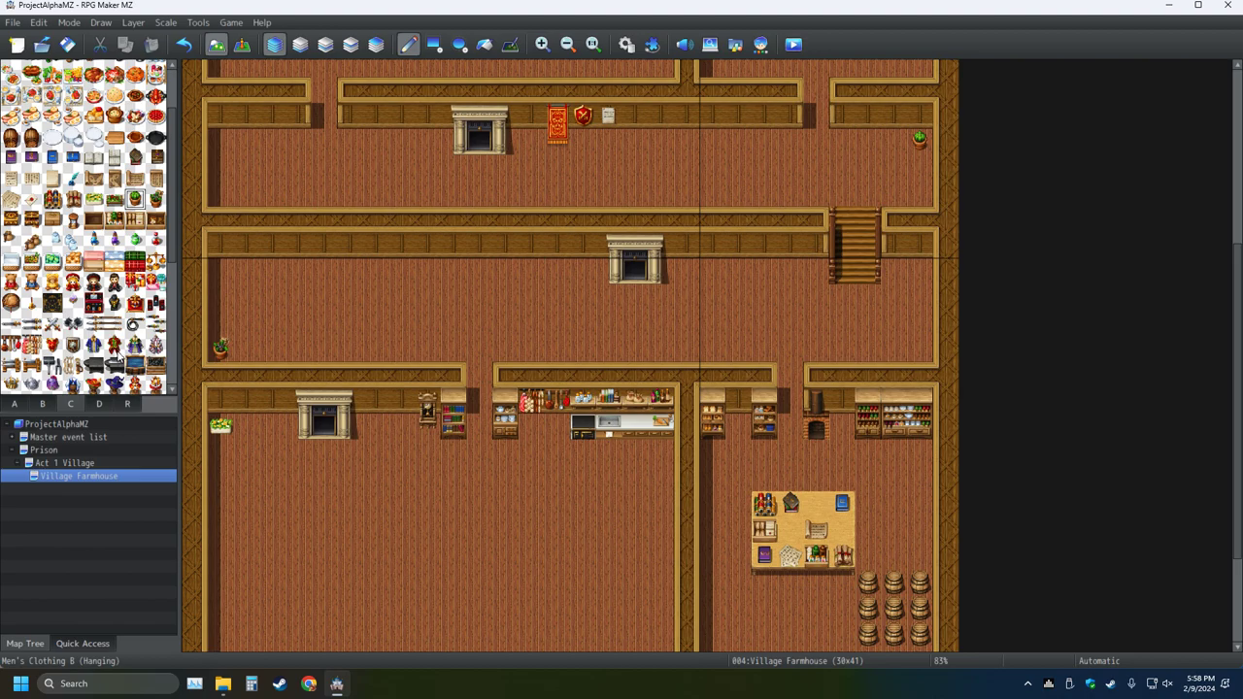
scroll(115, 348, down, 1)
scroll(115, 347, down, 1)
scroll(115, 348, down, 1)
scroll(114, 348, down, 2)
scroll(115, 348, down, 1)
scroll(609, 573, down, 1)
scroll(609, 573, down, 2)
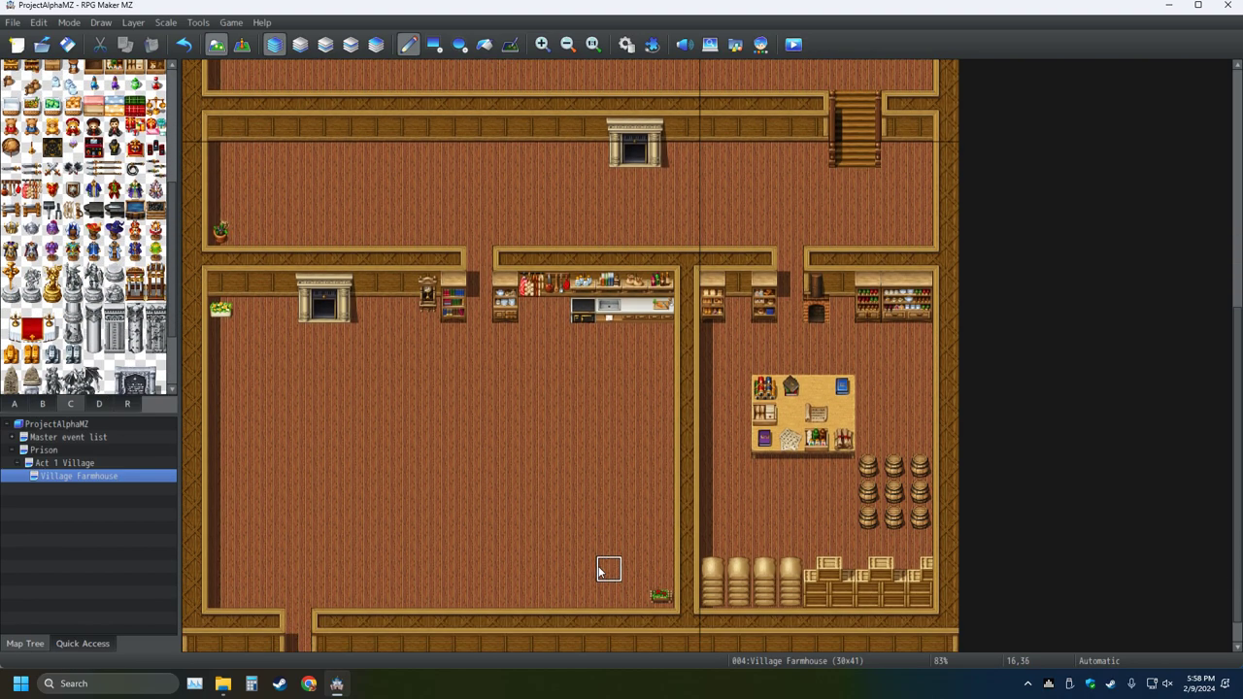
scroll(320, 583, down, 1)
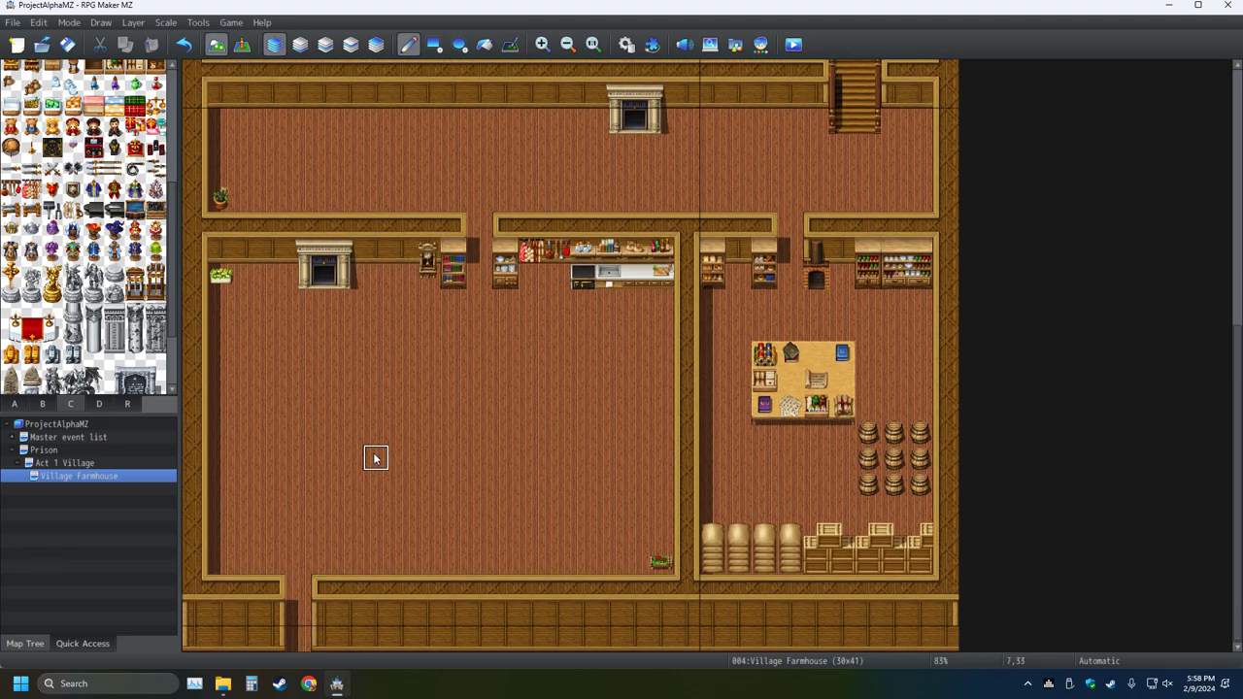
scroll(378, 457, up, 3)
scroll(384, 456, up, 1)
scroll(52, 310, up, 1)
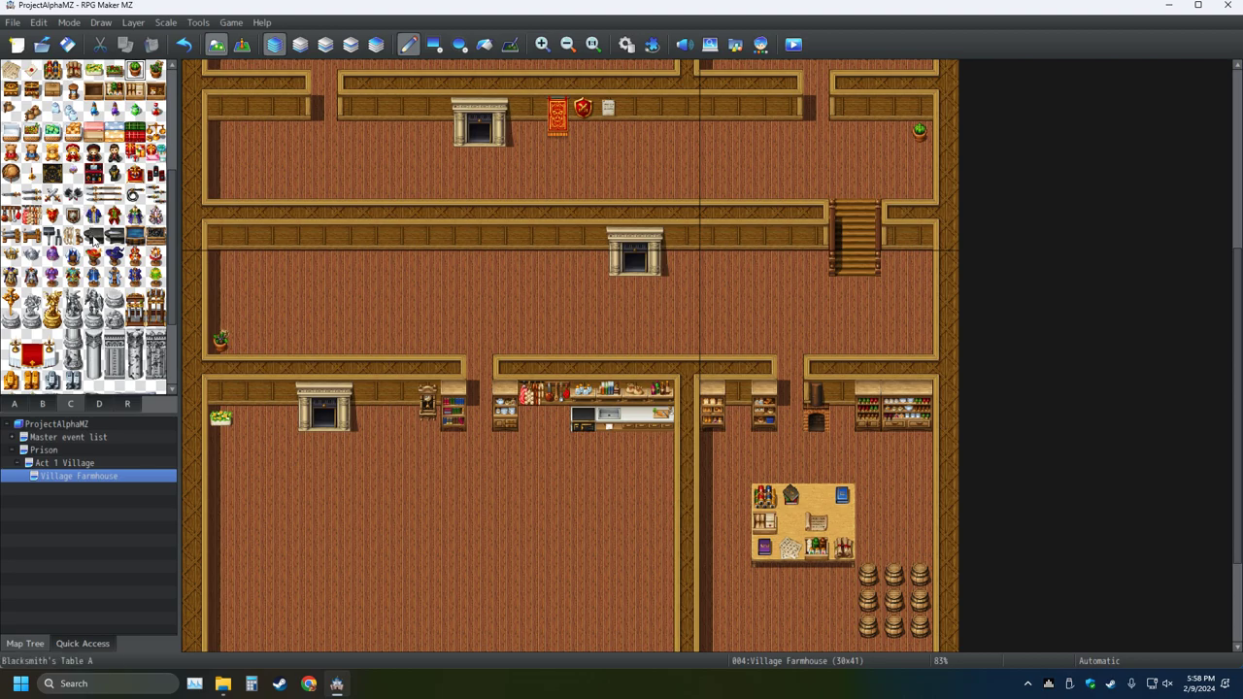
scroll(106, 248, up, 2)
scroll(117, 257, up, 3)
scroll(127, 267, up, 3)
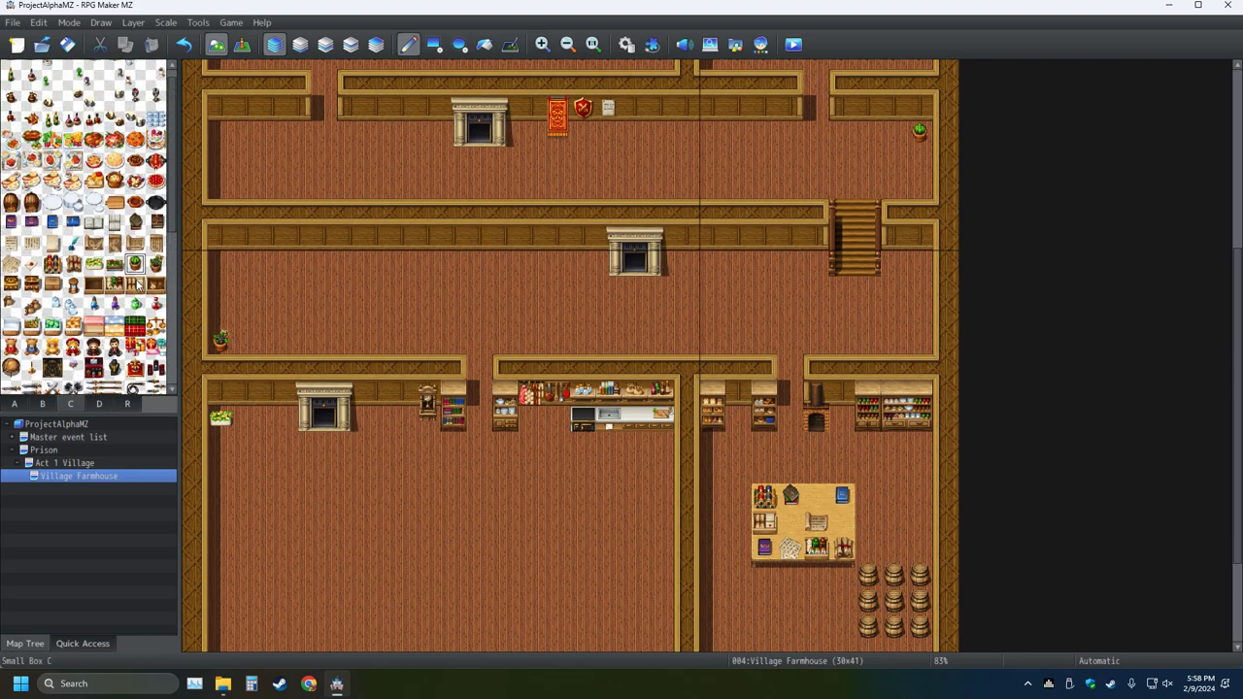
scroll(138, 280, up, 2)
- Try an hourglass on the kitchen counter, then remove it
click(74, 307)
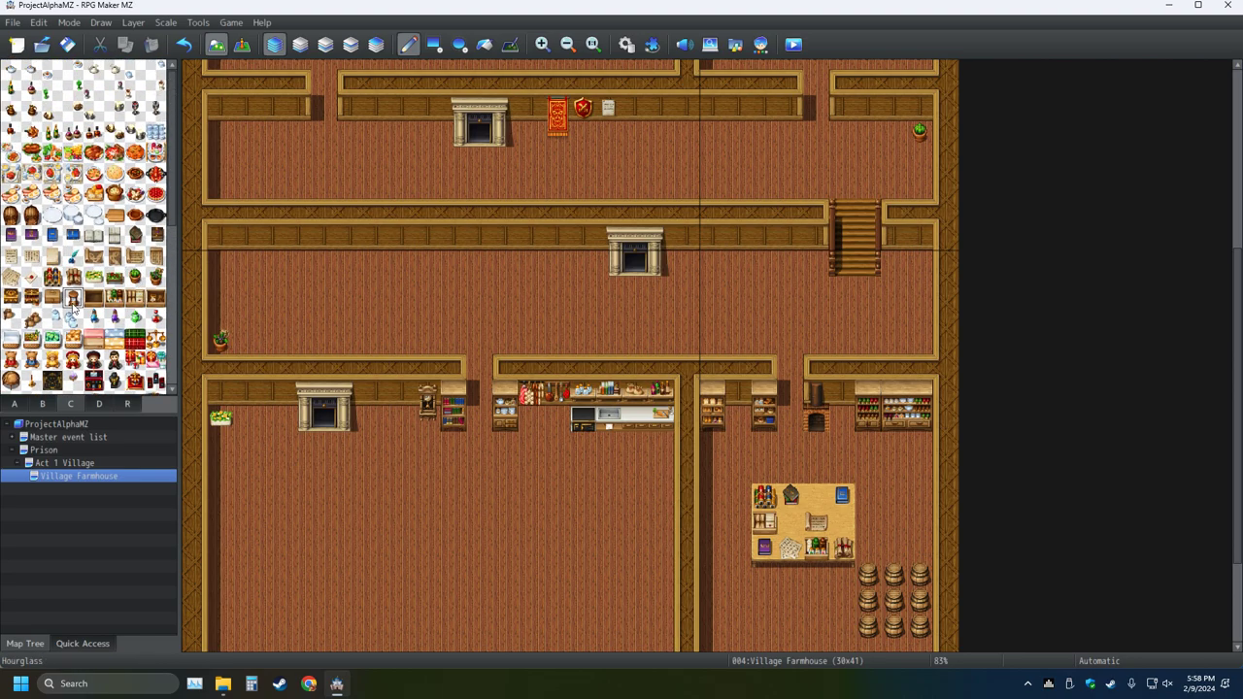
click(635, 419)
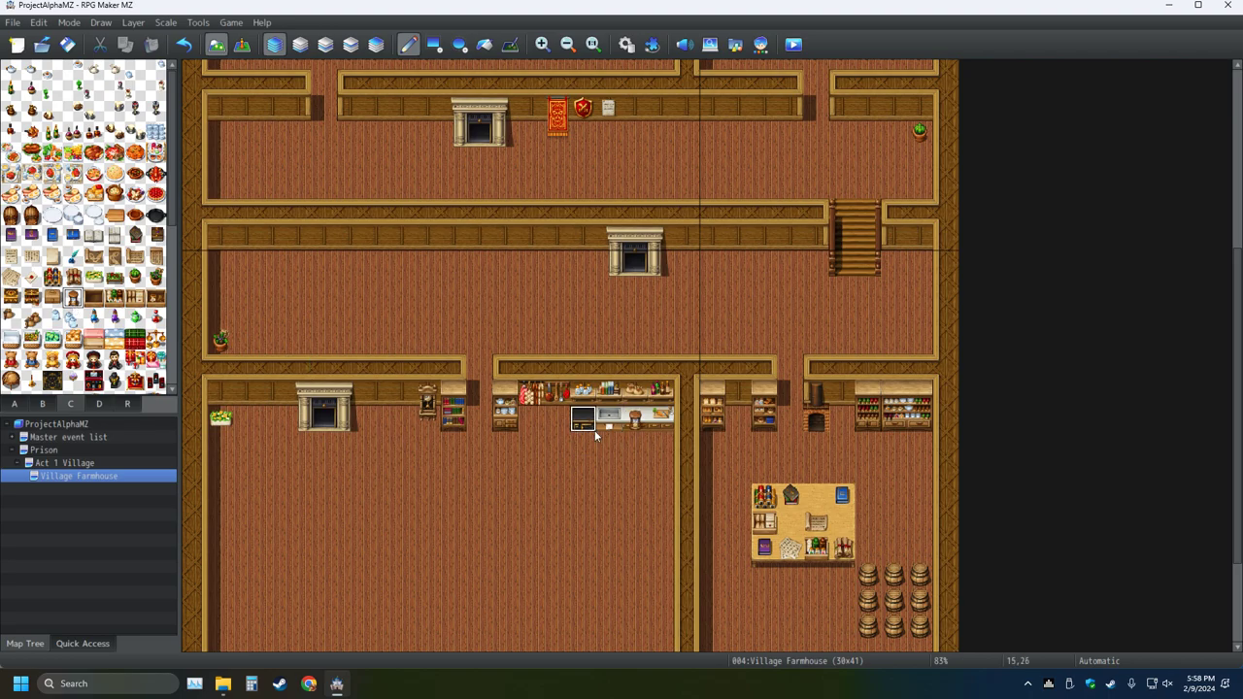
click(187, 45)
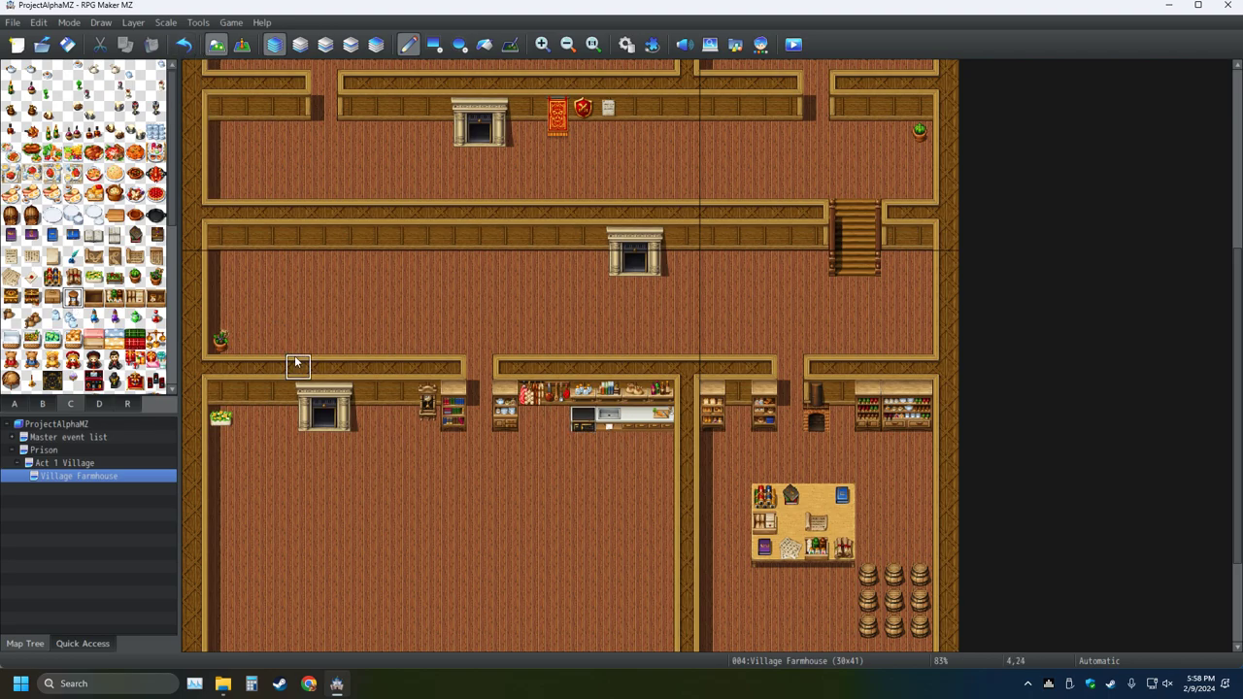
click(14, 403)
- Paint a large brown wooden table and place stools above and left of it
click(155, 131)
scroll(602, 447, down, 2)
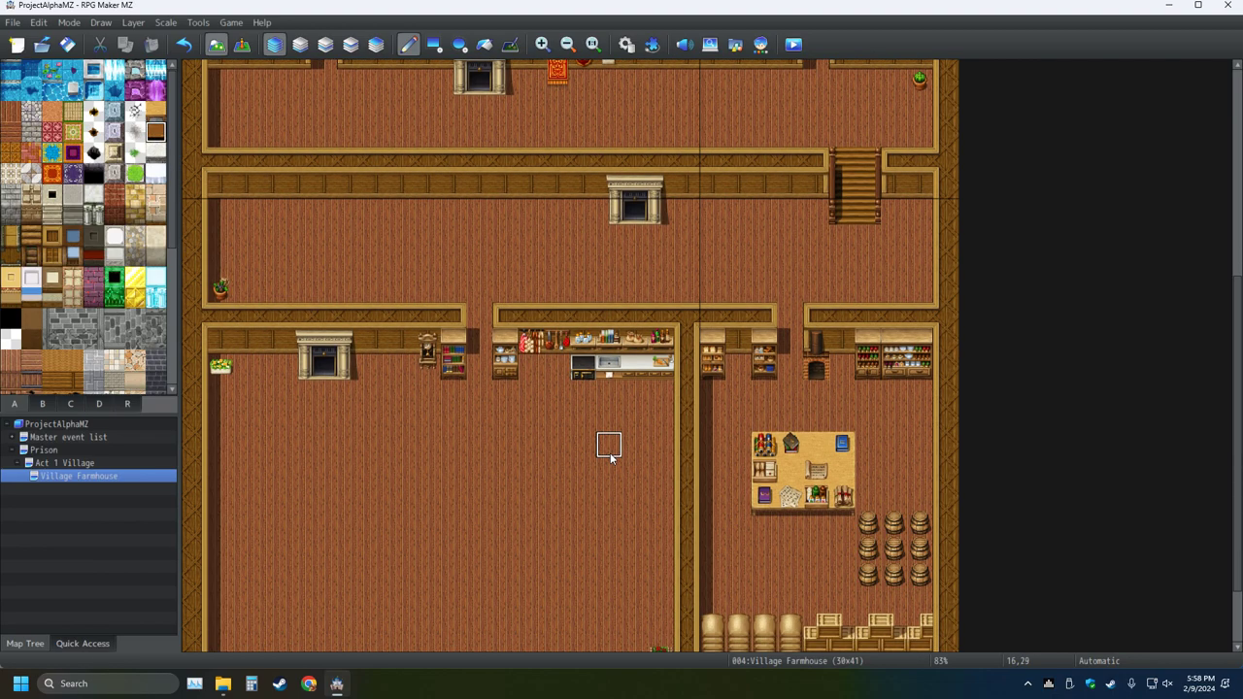
scroll(592, 471, down, 2)
scroll(592, 473, down, 1)
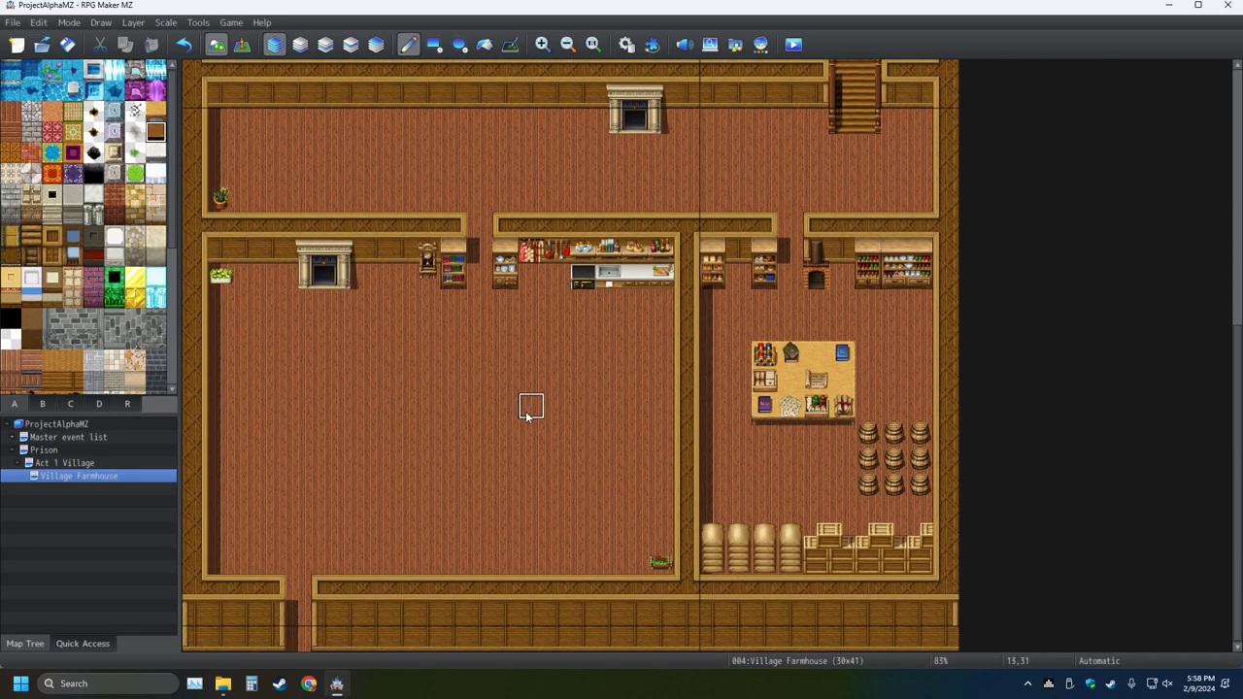
mouse_move(530, 456)
mouse_down()
mouse_move(612, 504)
mouse_move(555, 507)
mouse_up()
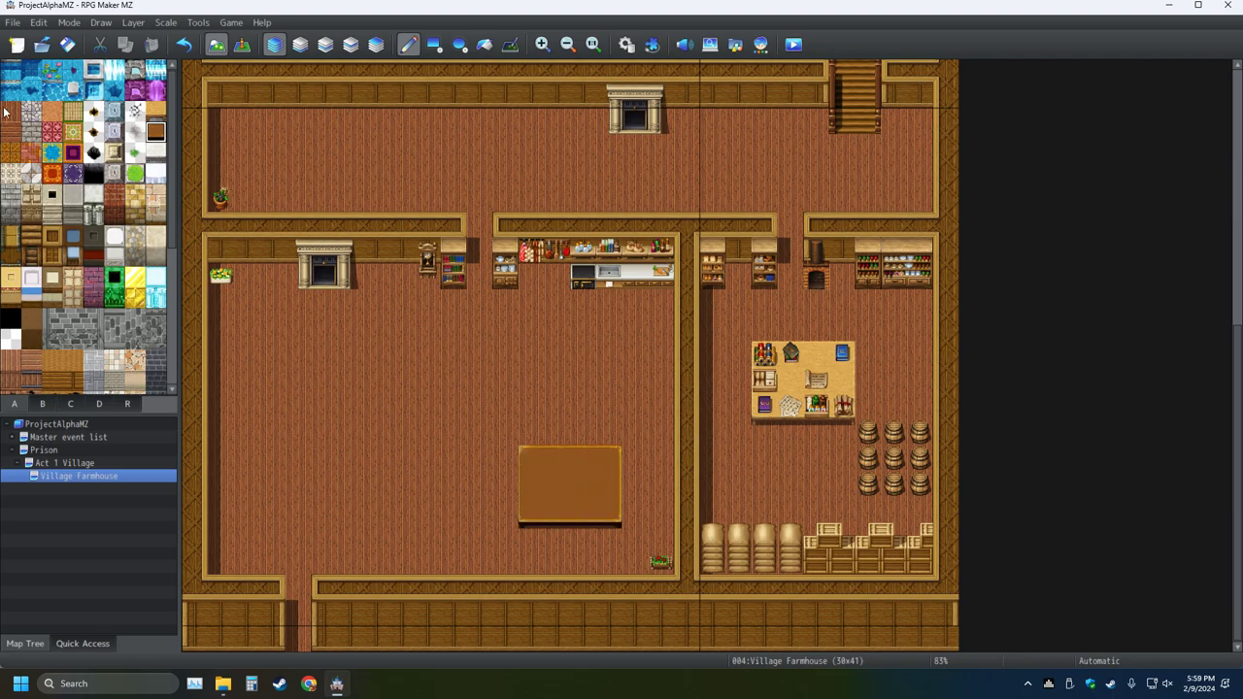
click(49, 402)
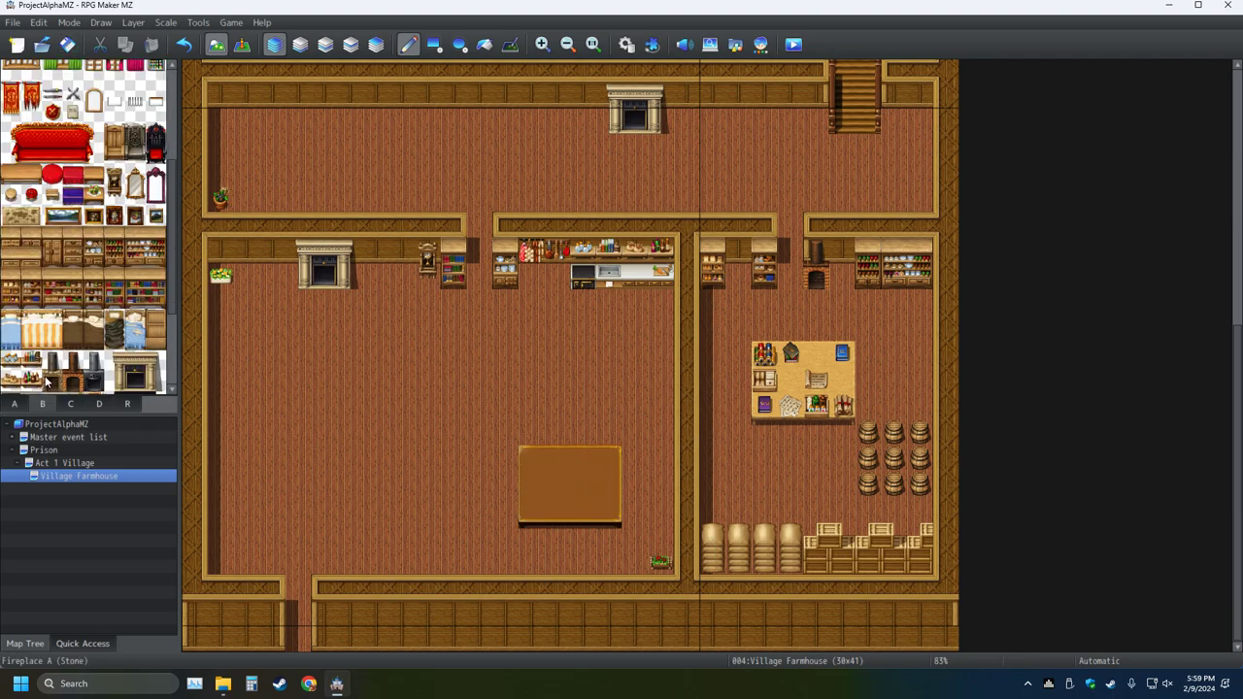
scroll(44, 360, down, 1)
scroll(39, 345, down, 2)
scroll(36, 335, down, 1)
scroll(36, 335, up, 1)
scroll(36, 335, up, 2)
scroll(29, 292, up, 1)
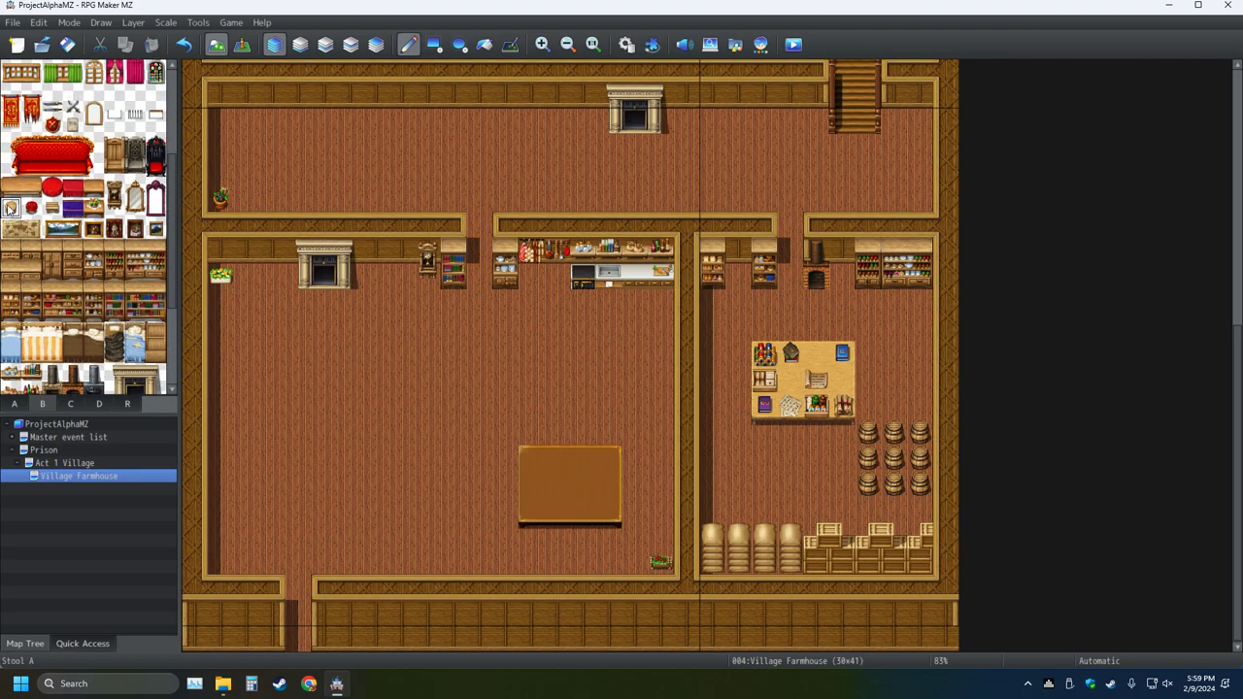
click(530, 431)
click(505, 482)
- Add the remaining stools below and right of the table, removing a misplaced one
click(531, 536)
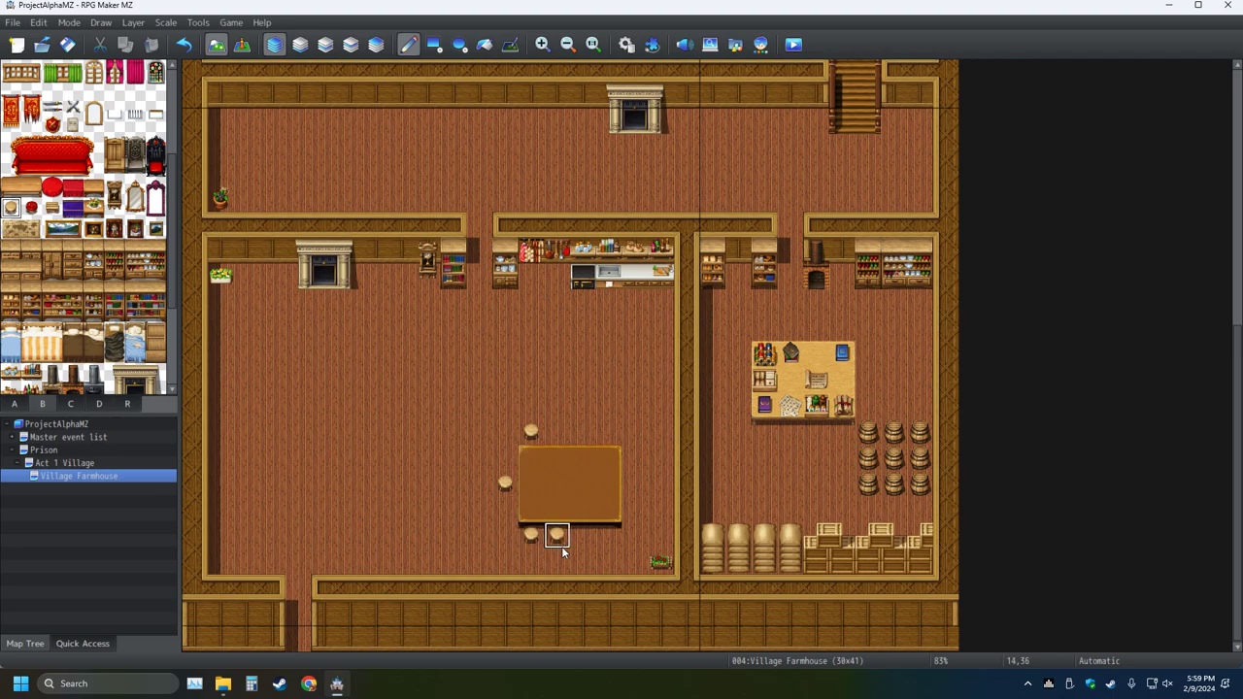
click(184, 43)
click(580, 538)
click(631, 515)
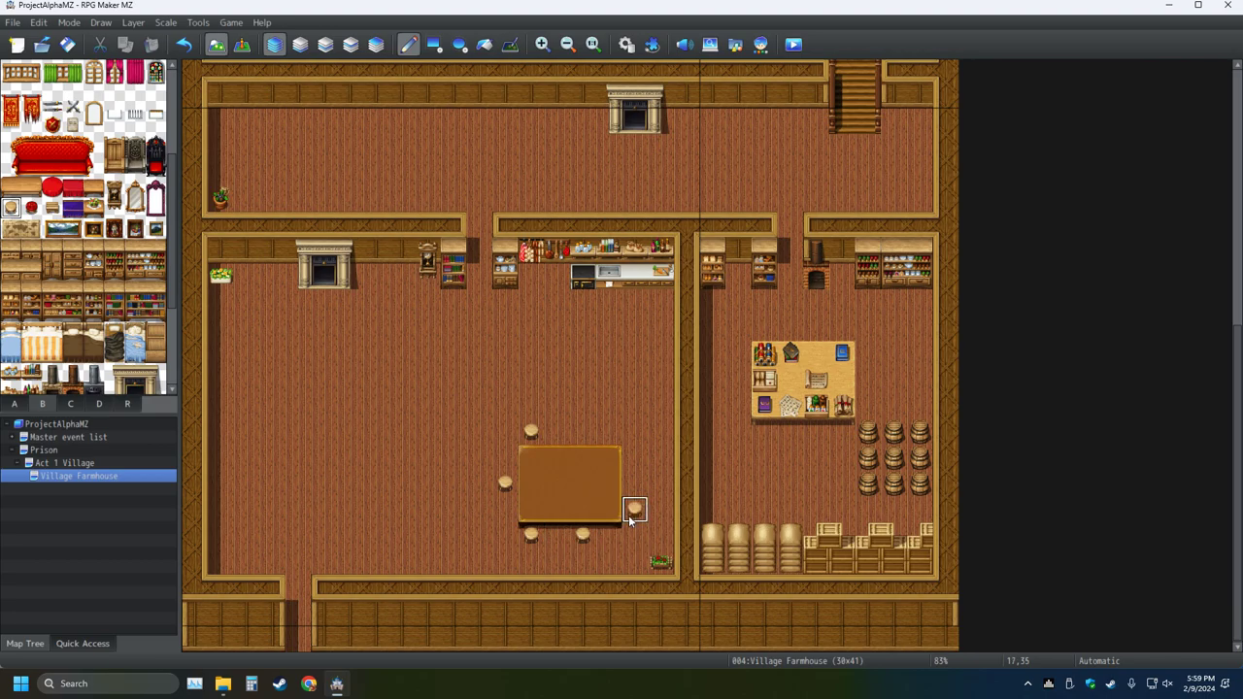
click(632, 462)
click(592, 440)
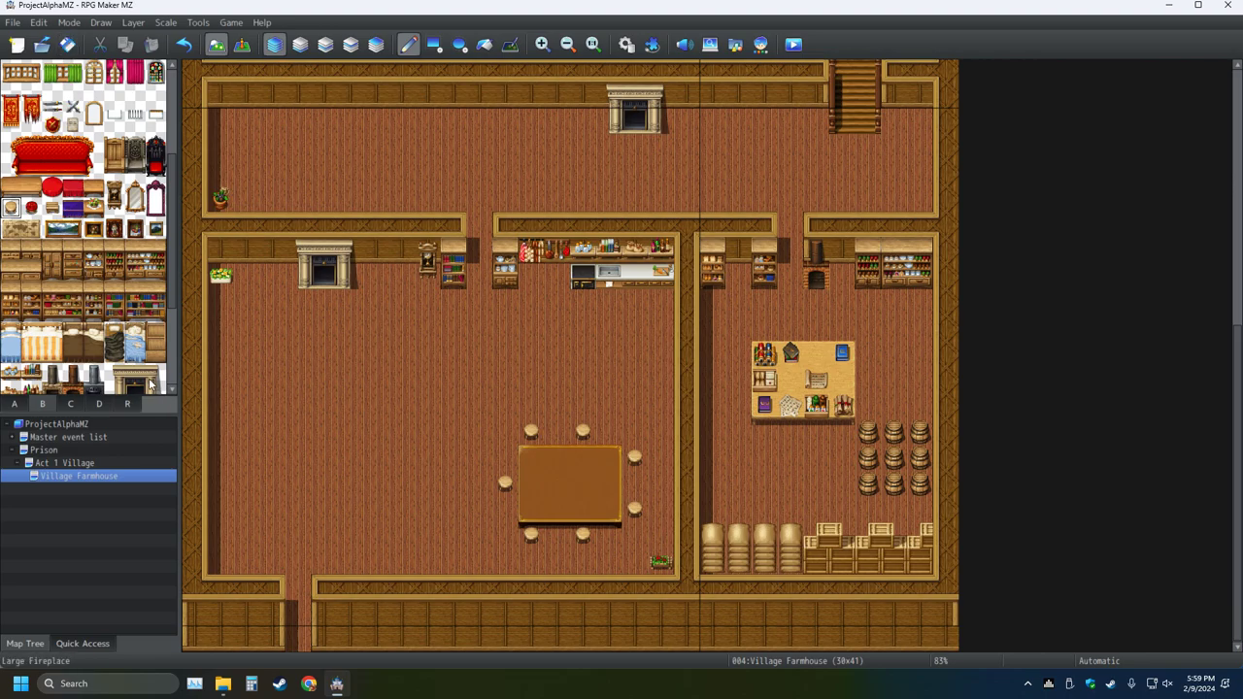
- Hang a small painting and a two-tile landscape painting on the wall by the fireplace
click(114, 229)
click(375, 252)
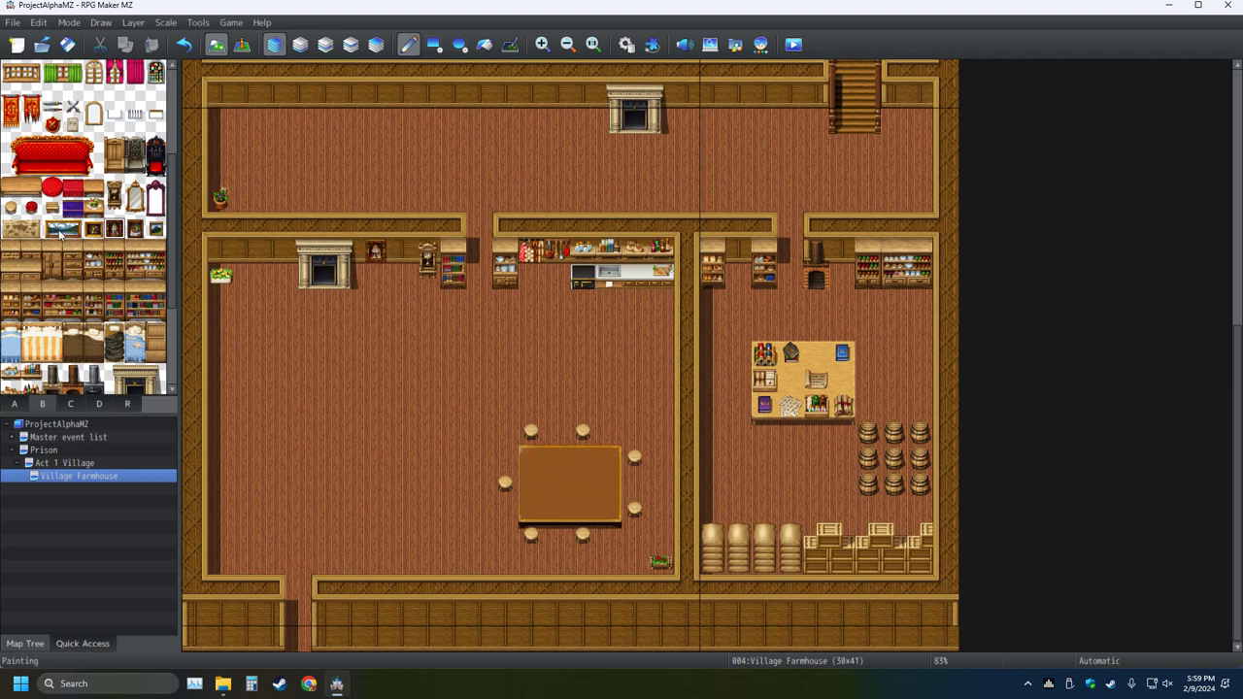
drag(51, 230, 72, 230)
click(238, 254)
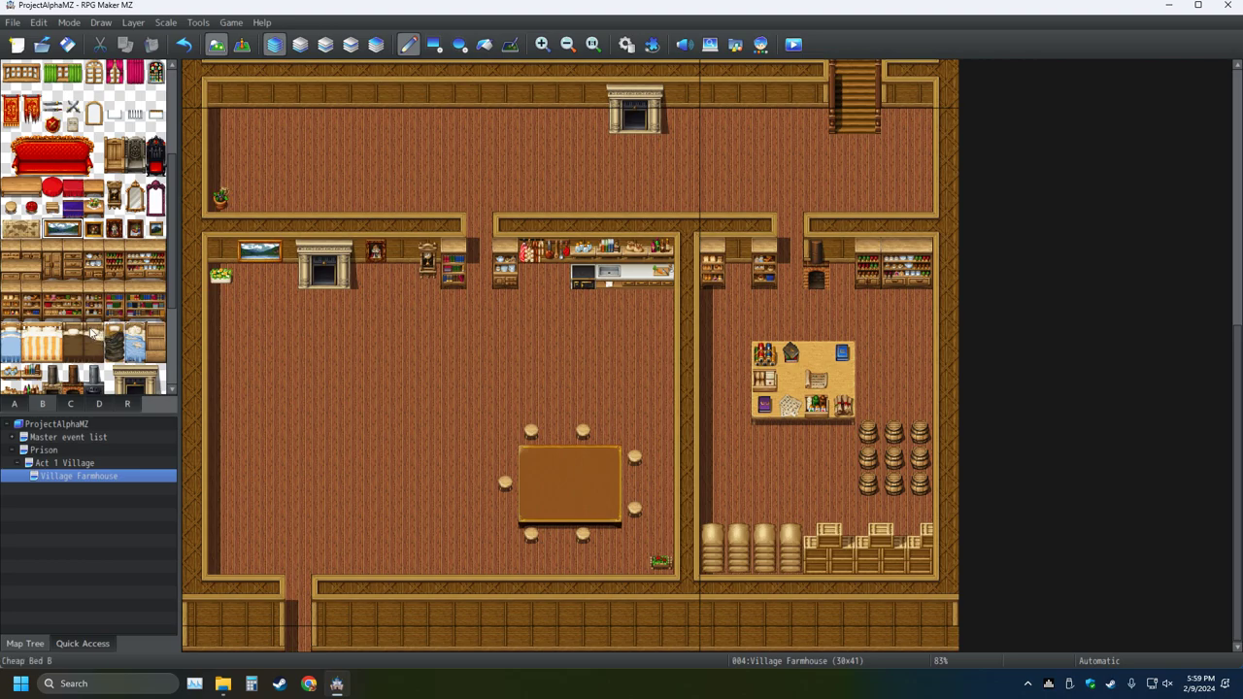
scroll(97, 333, up, 5)
scroll(473, 335, up, 2)
scroll(466, 299, up, 3)
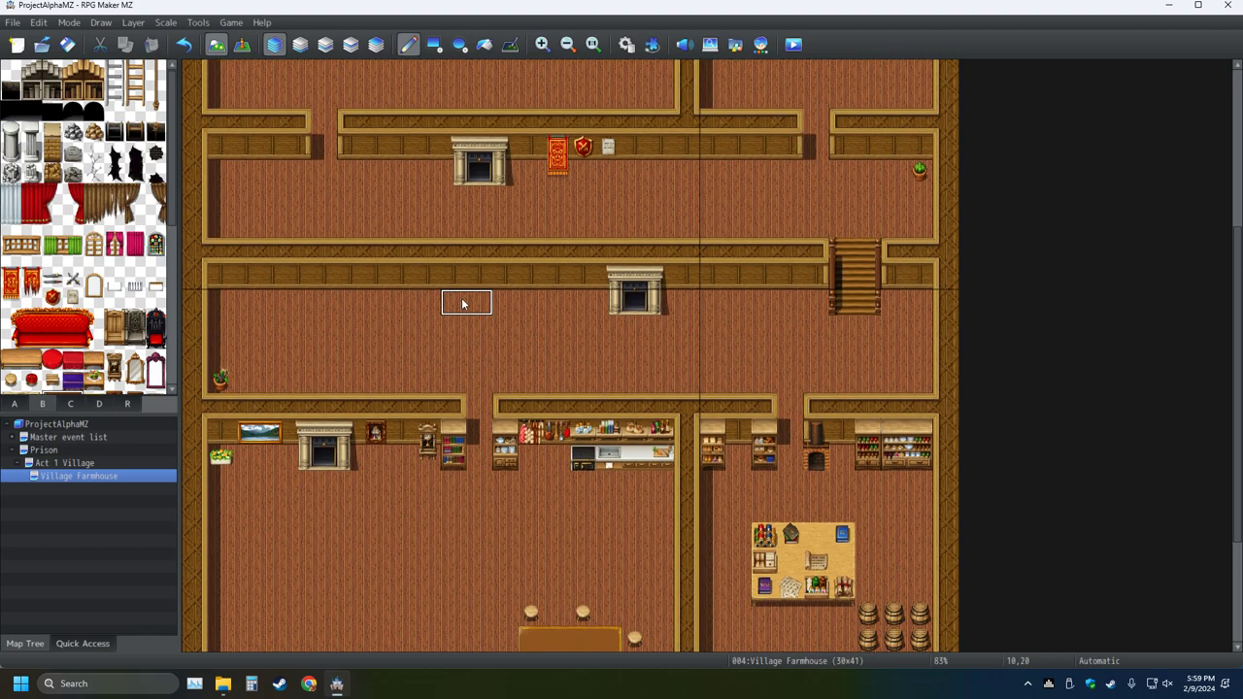
scroll(466, 291, up, 3)
scroll(466, 285, up, 4)
scroll(451, 289, up, 1)
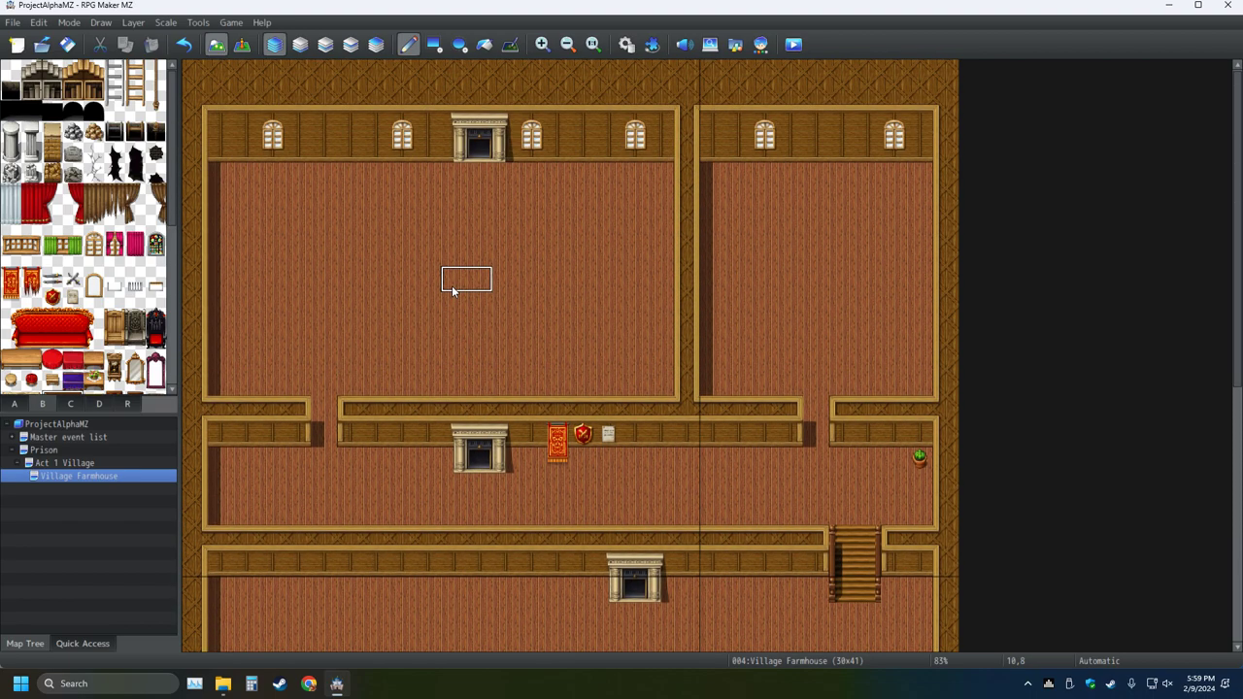
- Cover all six arched windows along the top walls with pink curtains
click(114, 247)
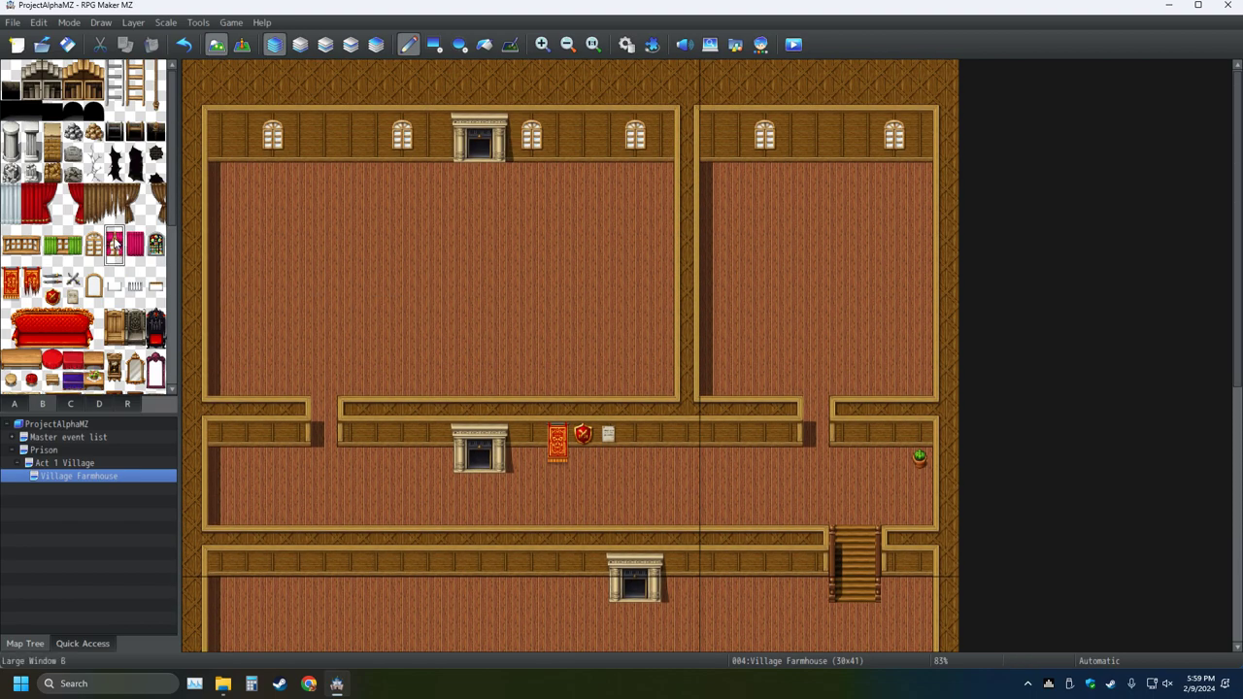
click(273, 136)
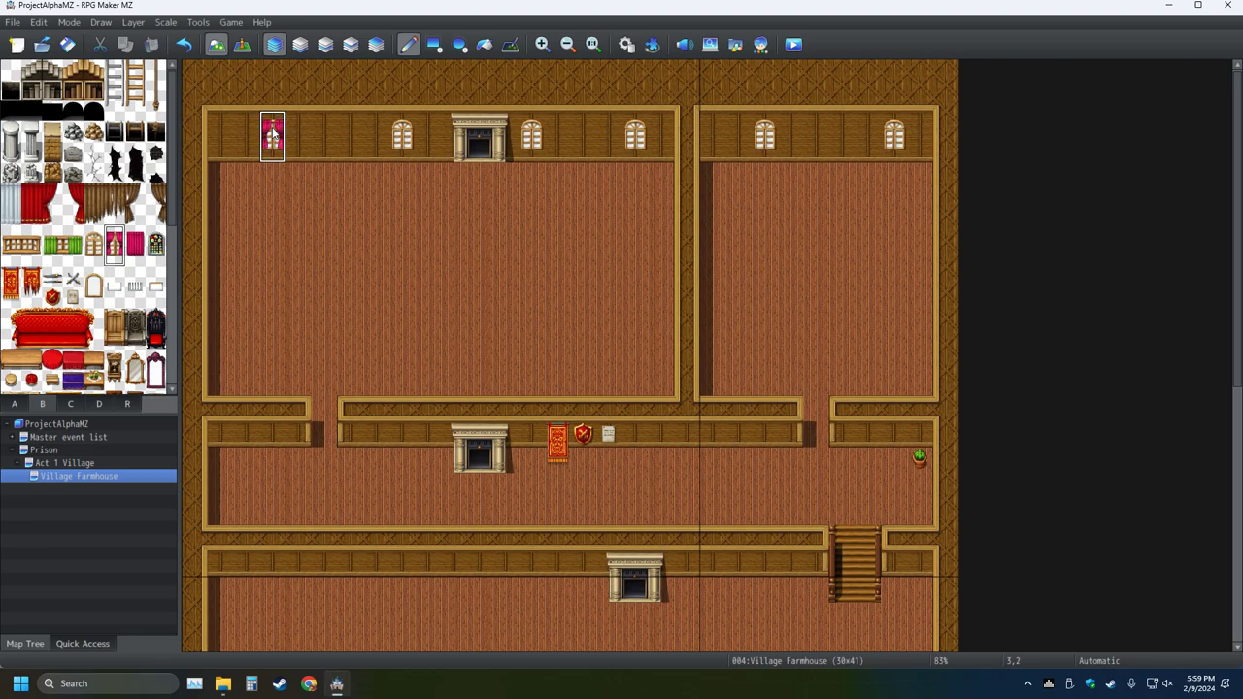
click(402, 136)
click(531, 136)
click(635, 136)
click(764, 136)
click(893, 136)
- Switch the four windows right of the fireplace to fully closed pink curtains
click(138, 251)
click(764, 136)
click(893, 136)
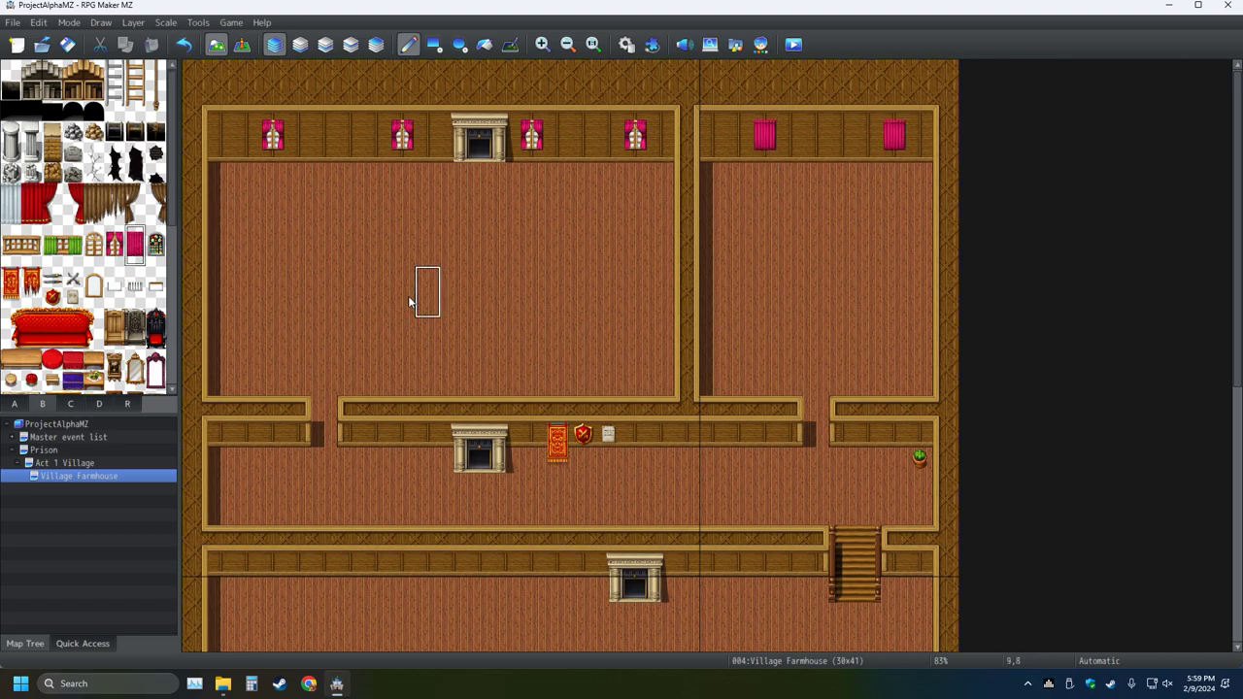
click(531, 136)
click(635, 136)
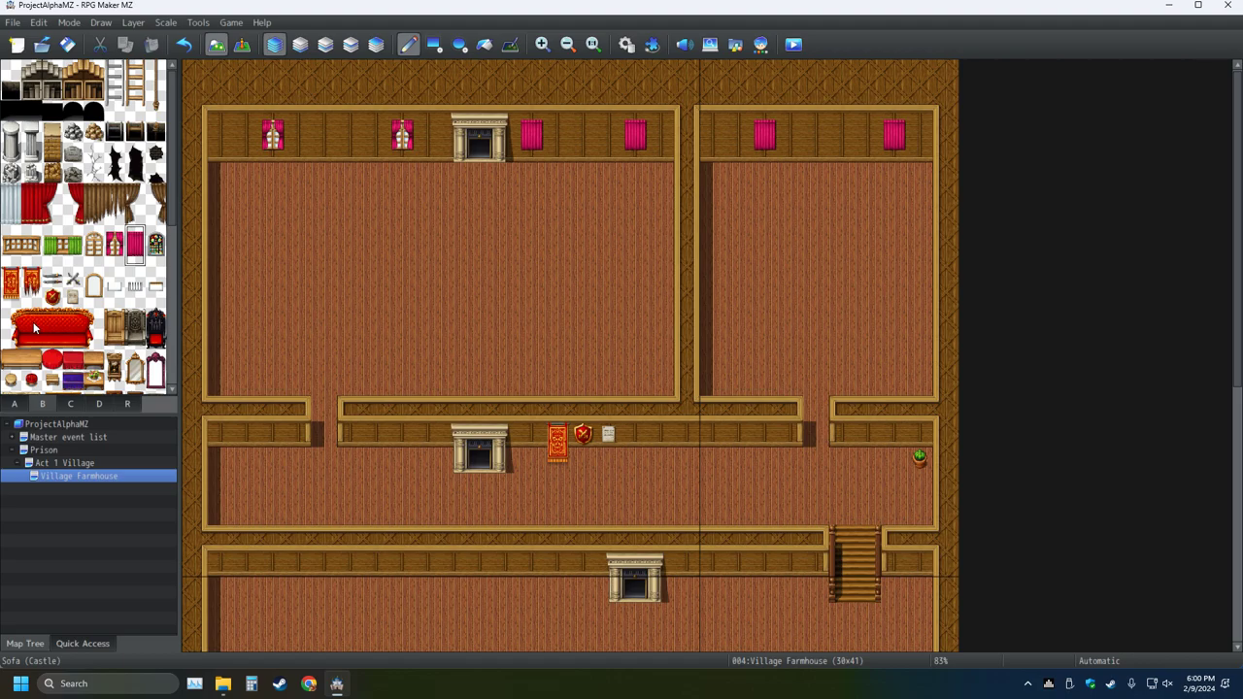
- Create a 'Window Light' event below the leftmost window using the !$LightInside sprite
click(241, 44)
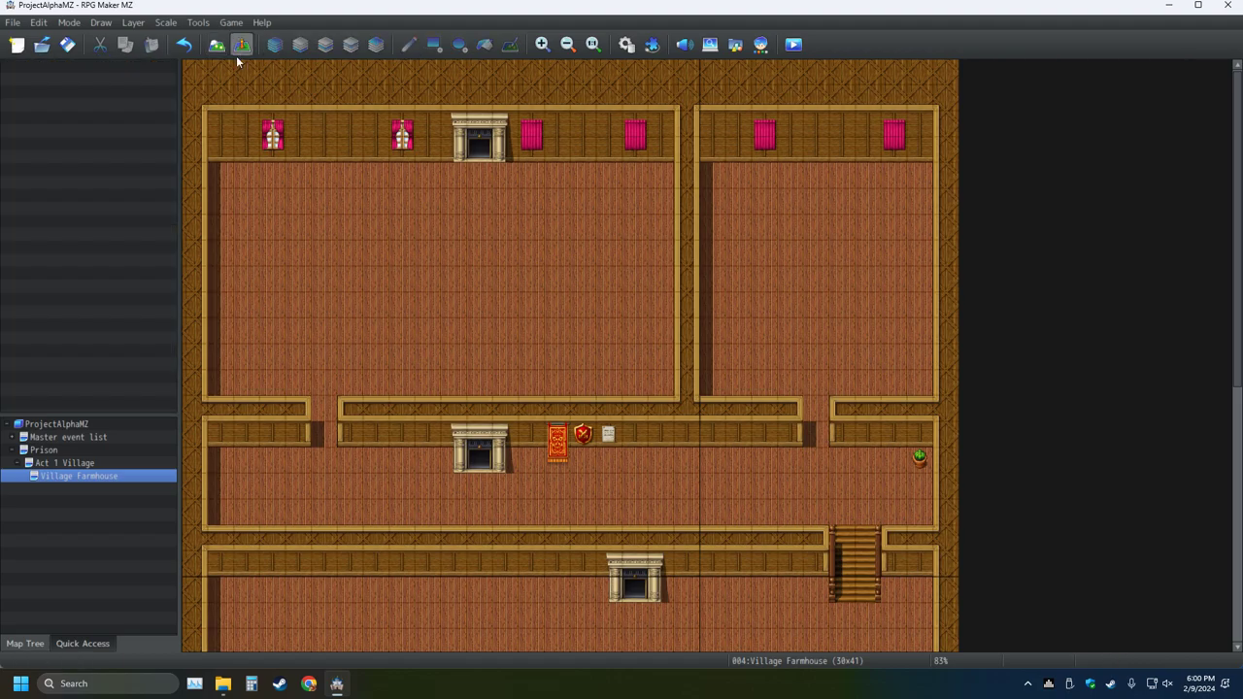
double_click(266, 177)
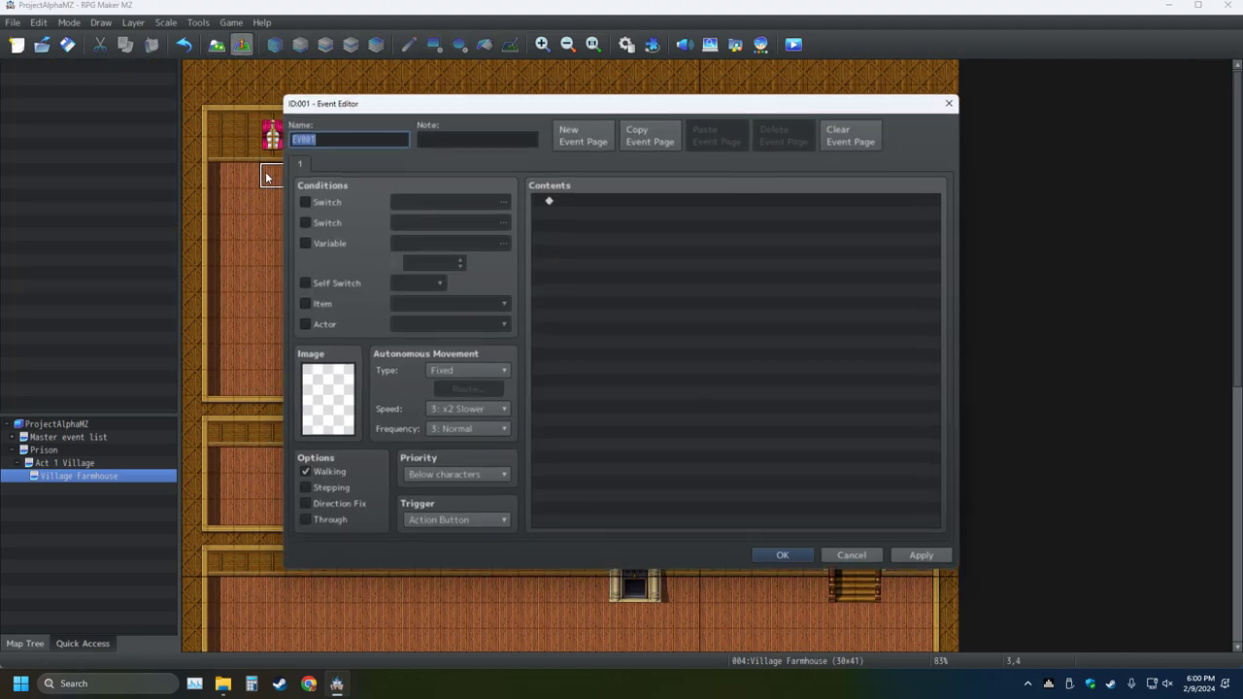
double_click(340, 395)
scroll(461, 339, down, 2)
scroll(484, 374, down, 1)
scroll(485, 364, down, 2)
scroll(488, 357, down, 3)
scroll(487, 358, down, 2)
click(449, 363)
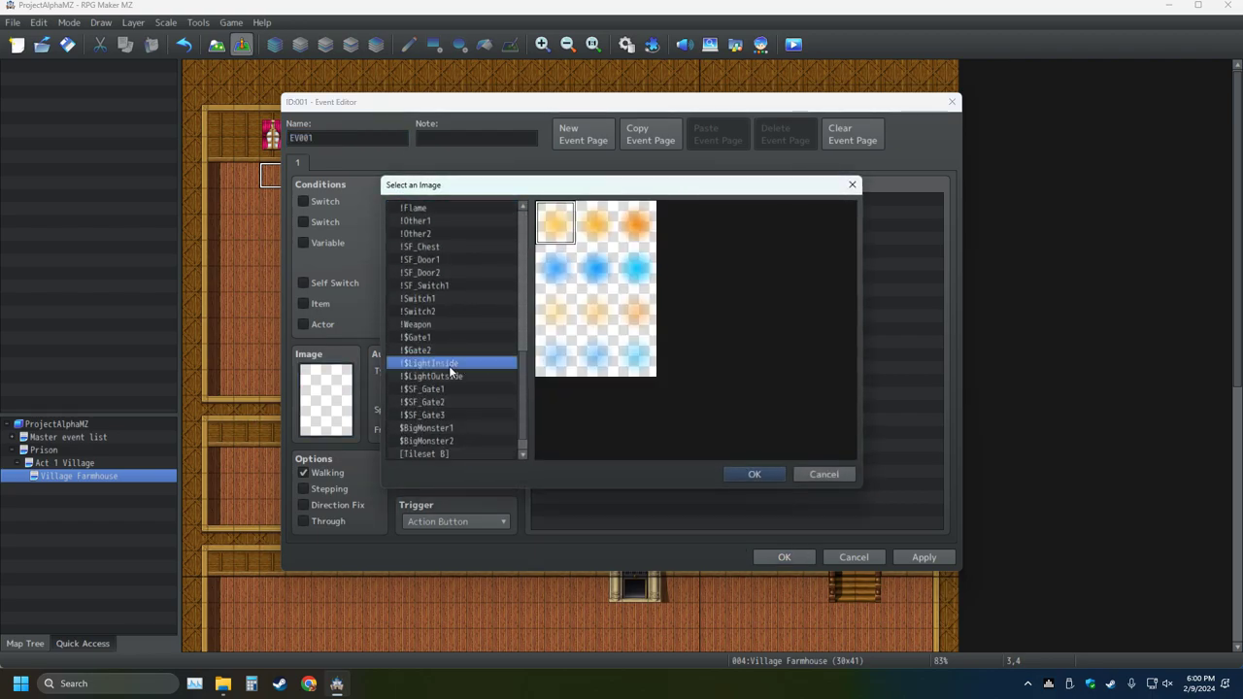
click(745, 474)
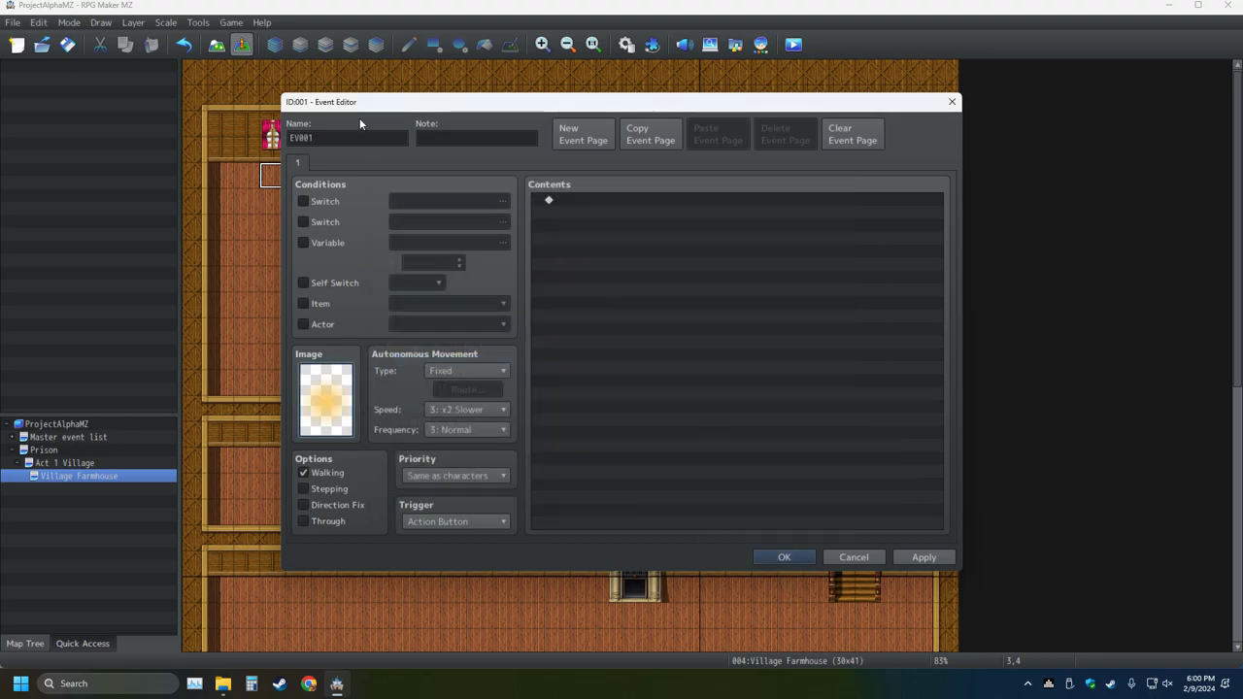
double_click(332, 139)
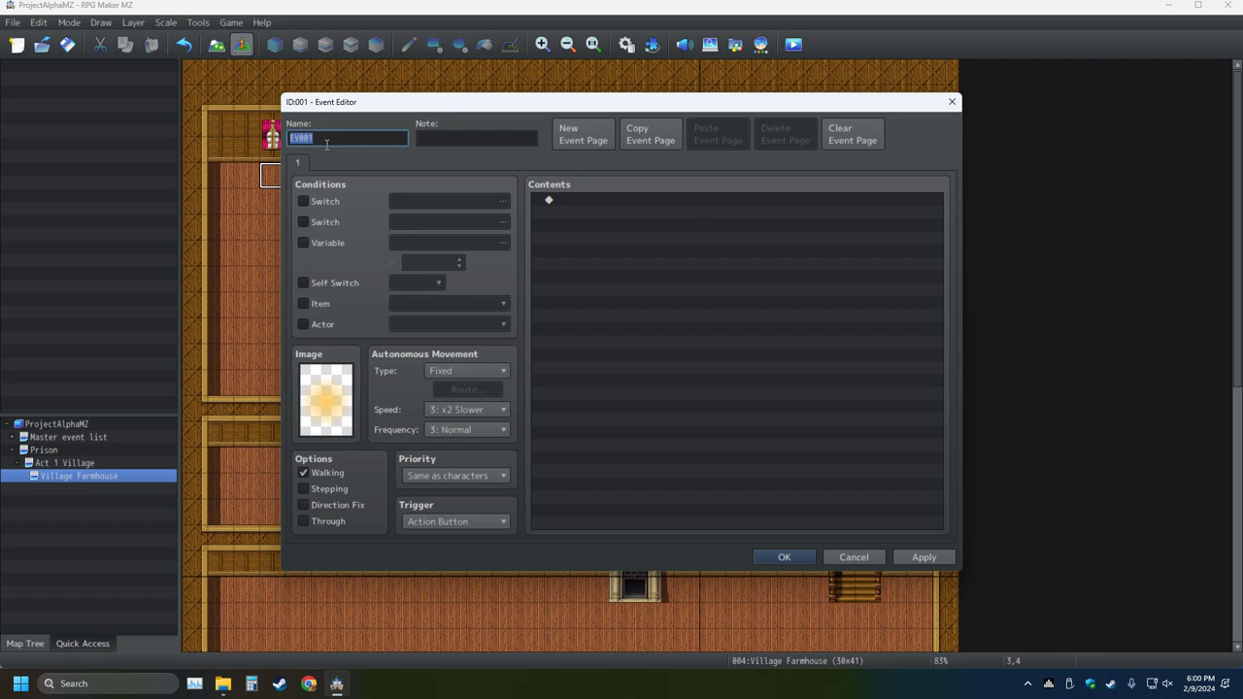
text(Light)
key(Return)
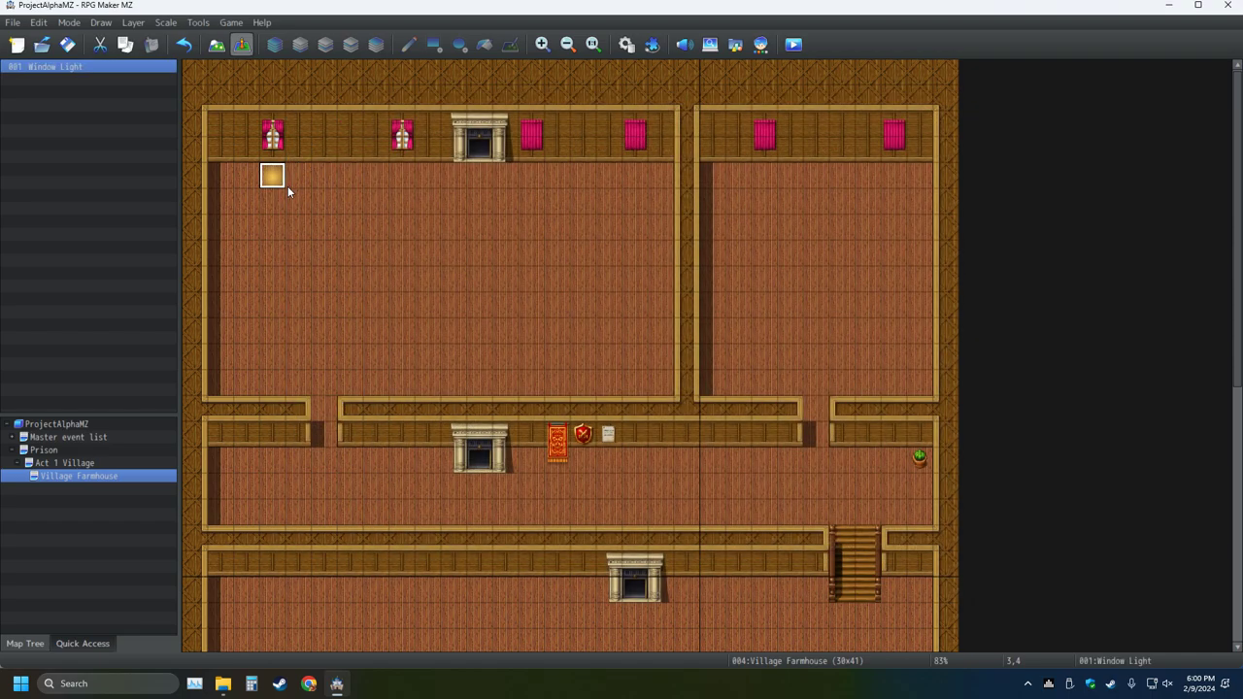
- Paste a copy of the light below the second window and rename the first 'Window Light 1'
key(Right)
key(Right)
key(Right)
key(Right)
key(Right)
key(ctrl+v)
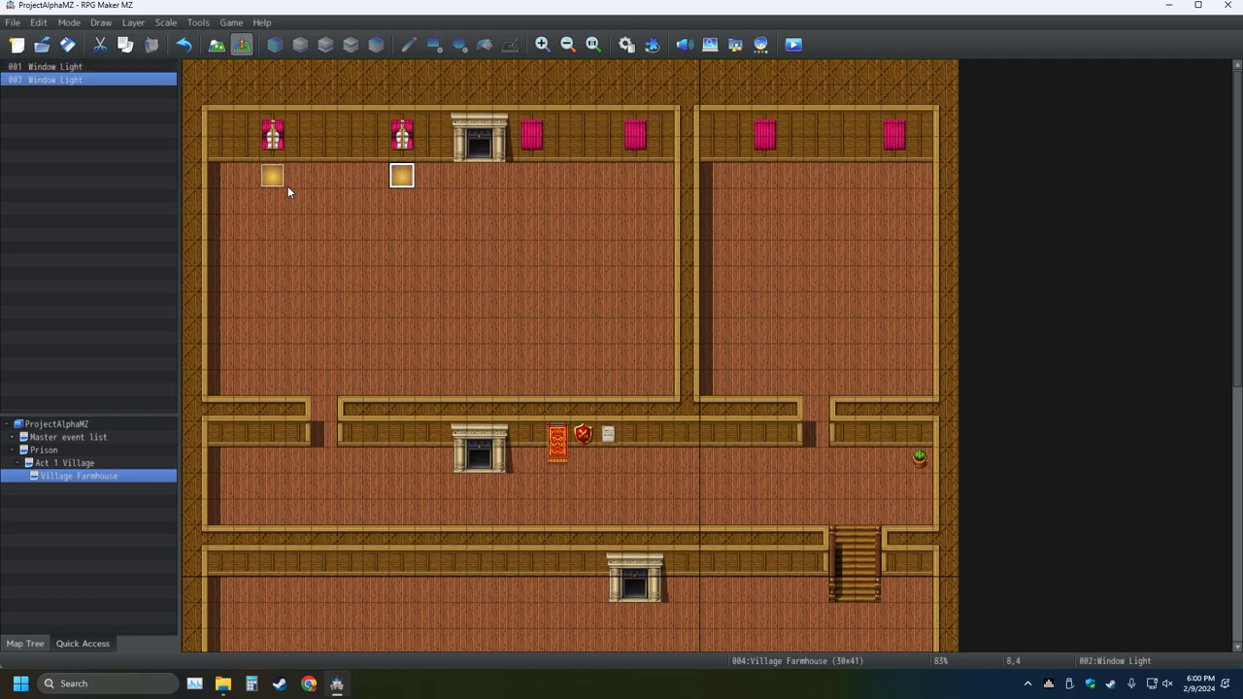
click(75, 64)
double_click(75, 64)
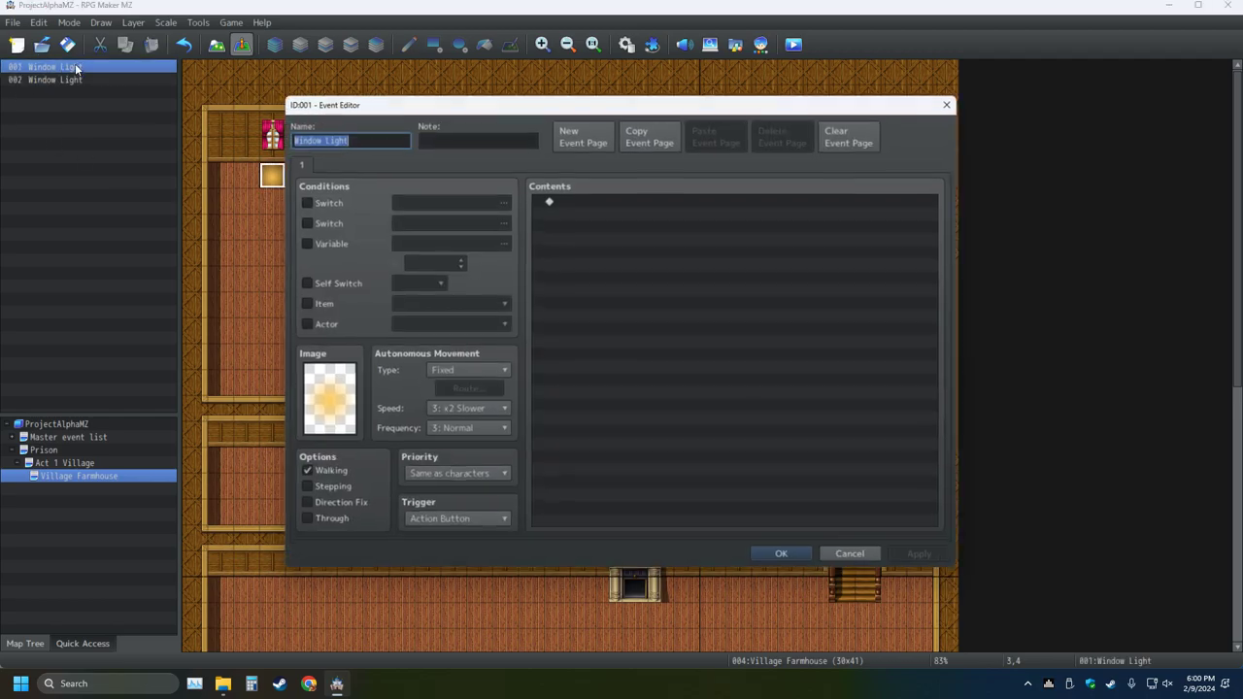
click(386, 138)
text(1)
key(Return)
- Rename the second light event 'Window Light 2'
key(Down)
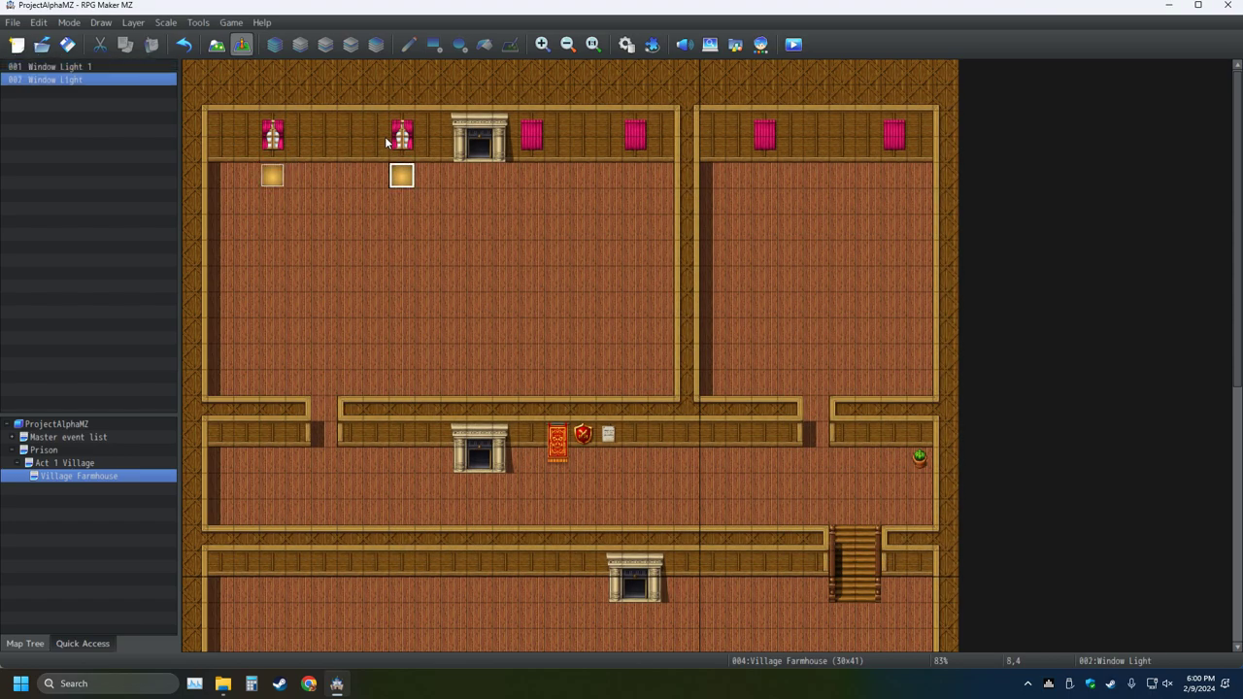
key(Return)
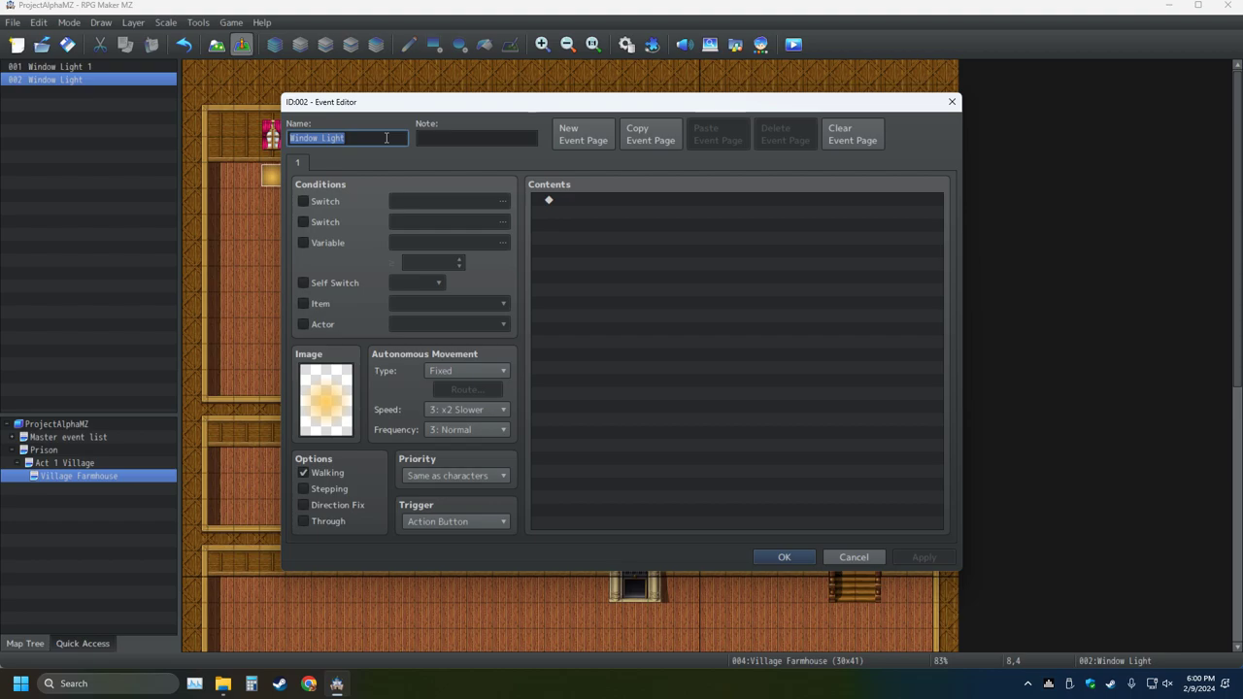
click(387, 137)
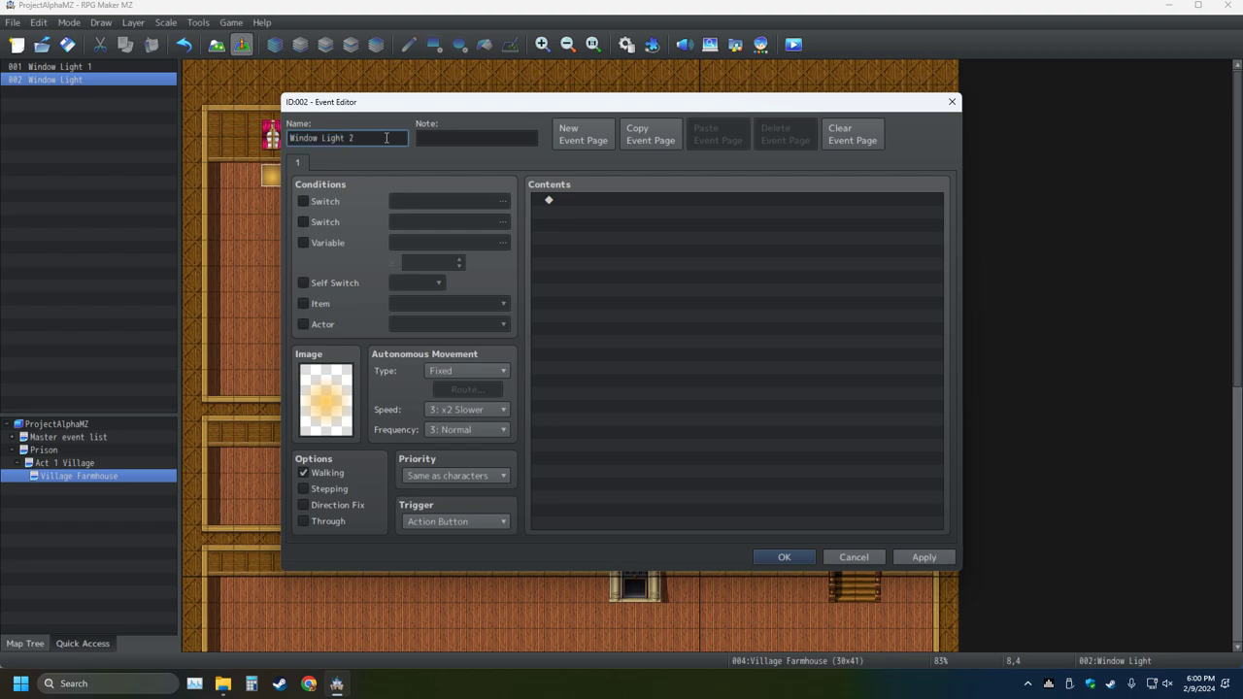
key(Return)
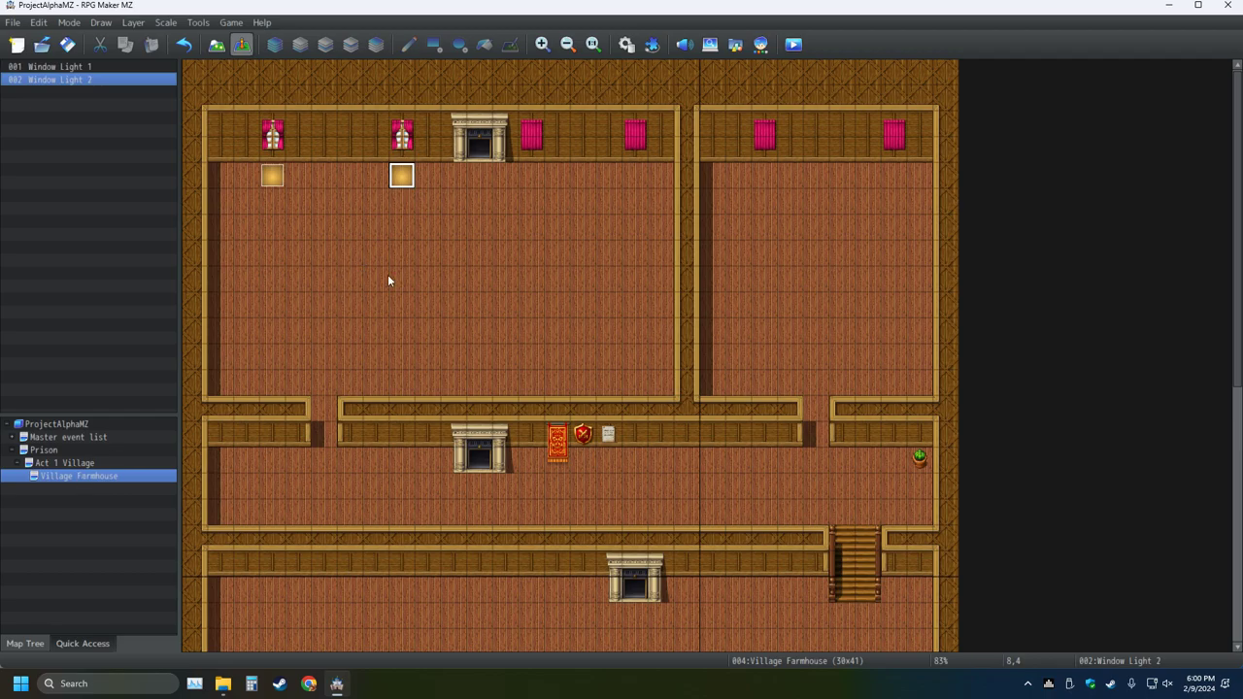
scroll(376, 307, down, 2)
scroll(377, 301, down, 3)
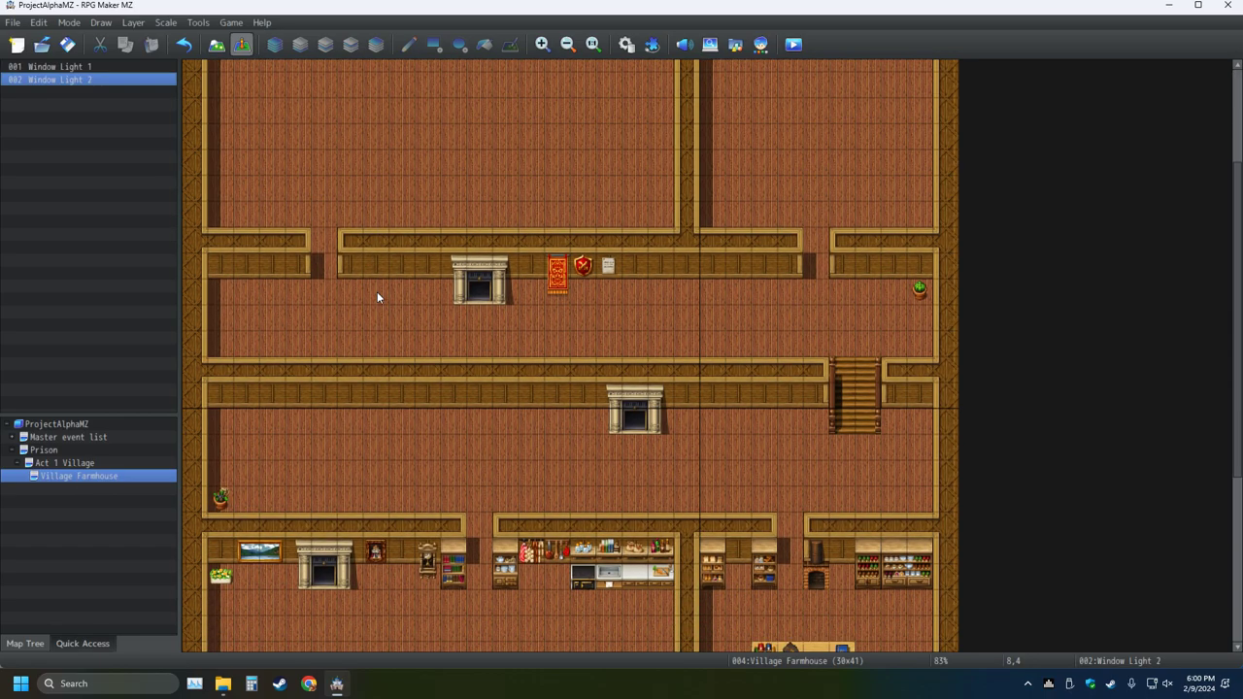
scroll(373, 287, down, 4)
scroll(371, 280, down, 1)
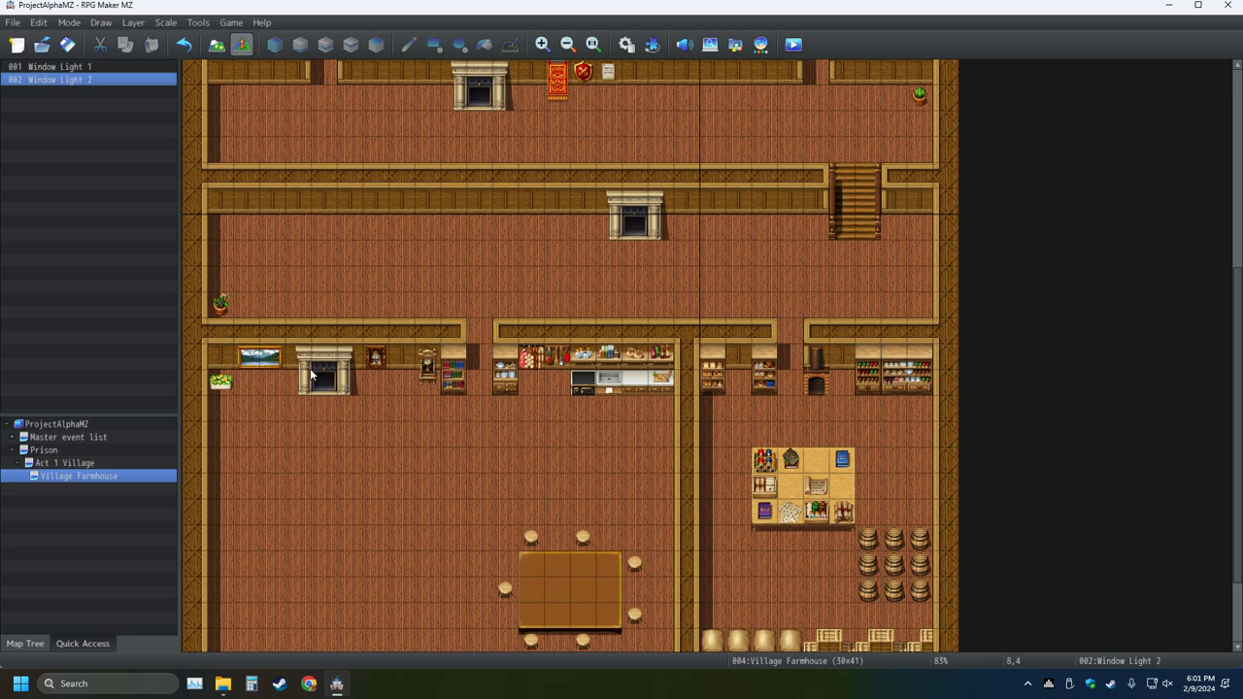
- Glance at the Act 1 Village map, then return to Village Farmhouse in Map mode
click(70, 465)
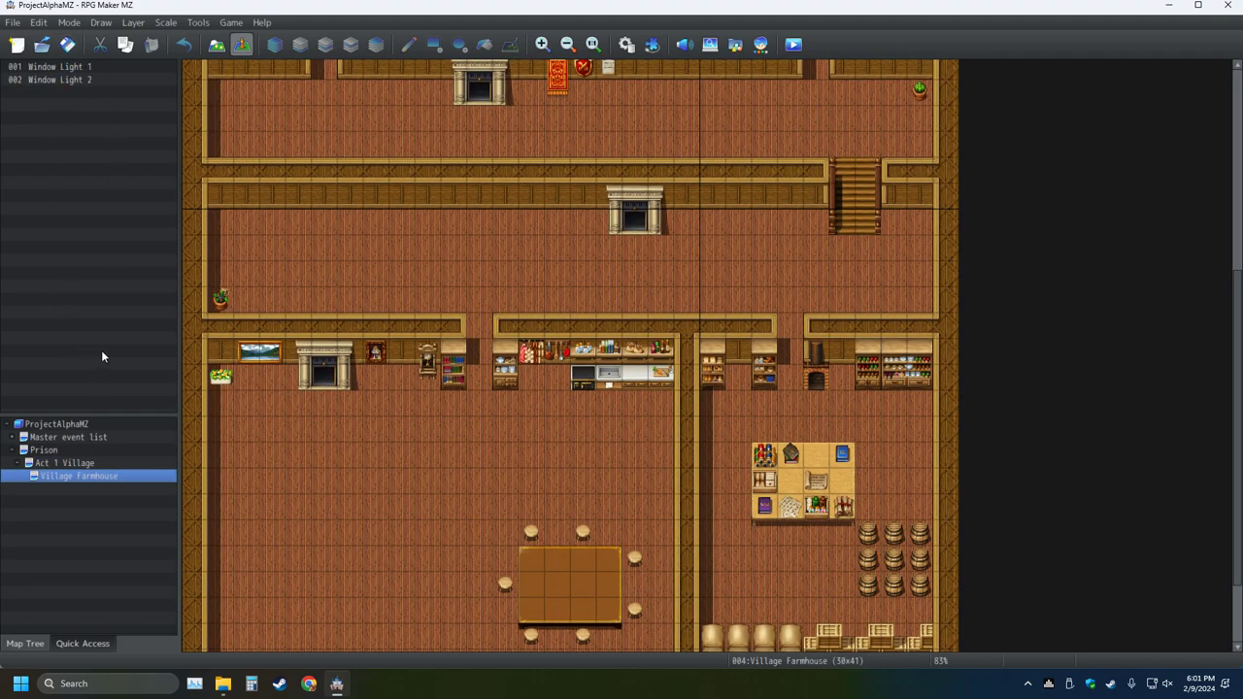
click(61, 464)
click(73, 476)
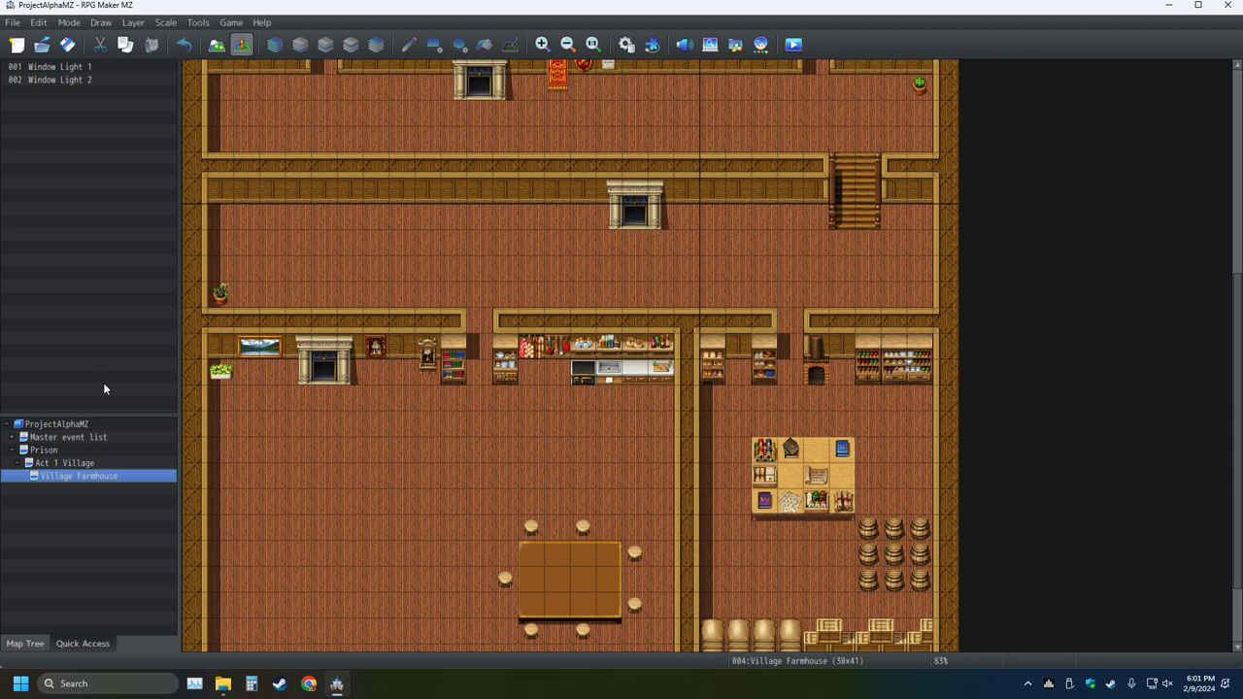
click(222, 51)
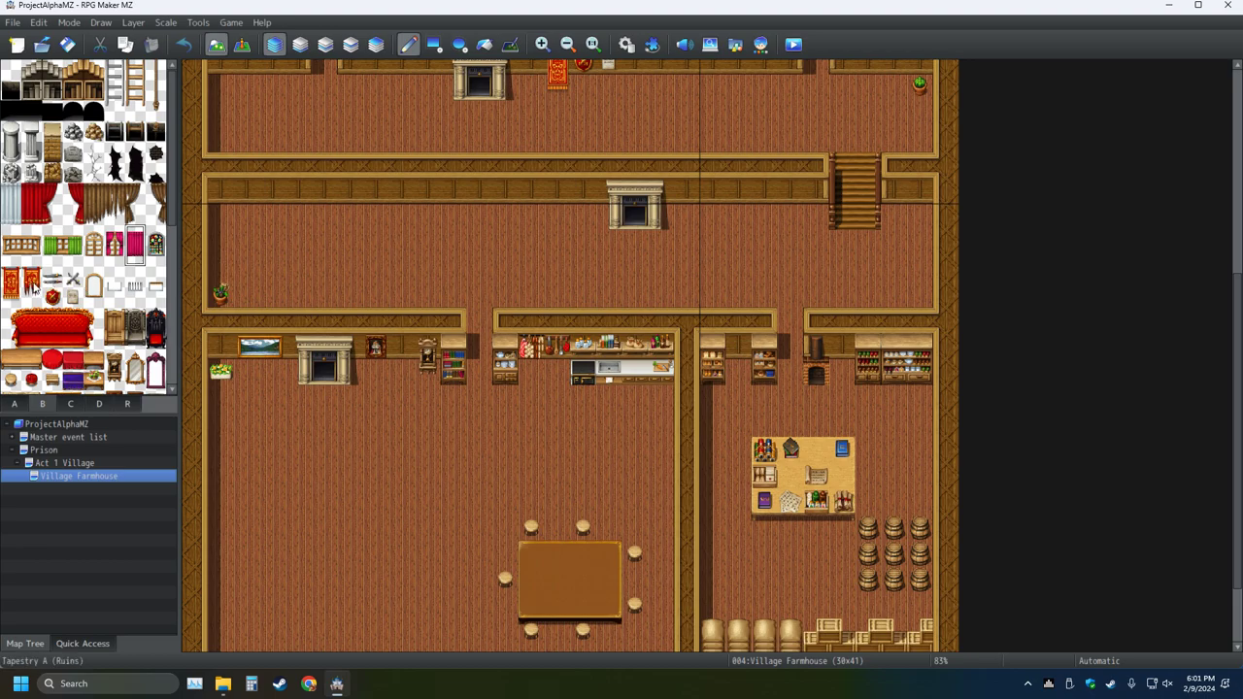
click(52, 279)
click(220, 347)
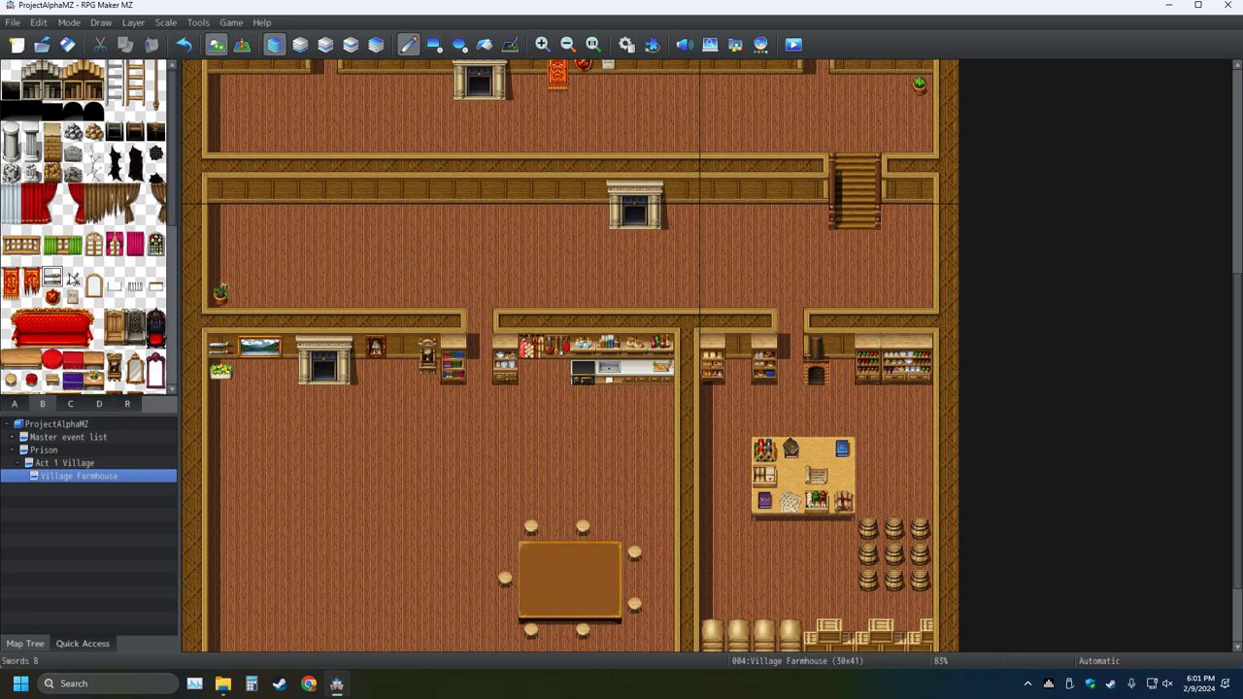
click(73, 279)
click(557, 193)
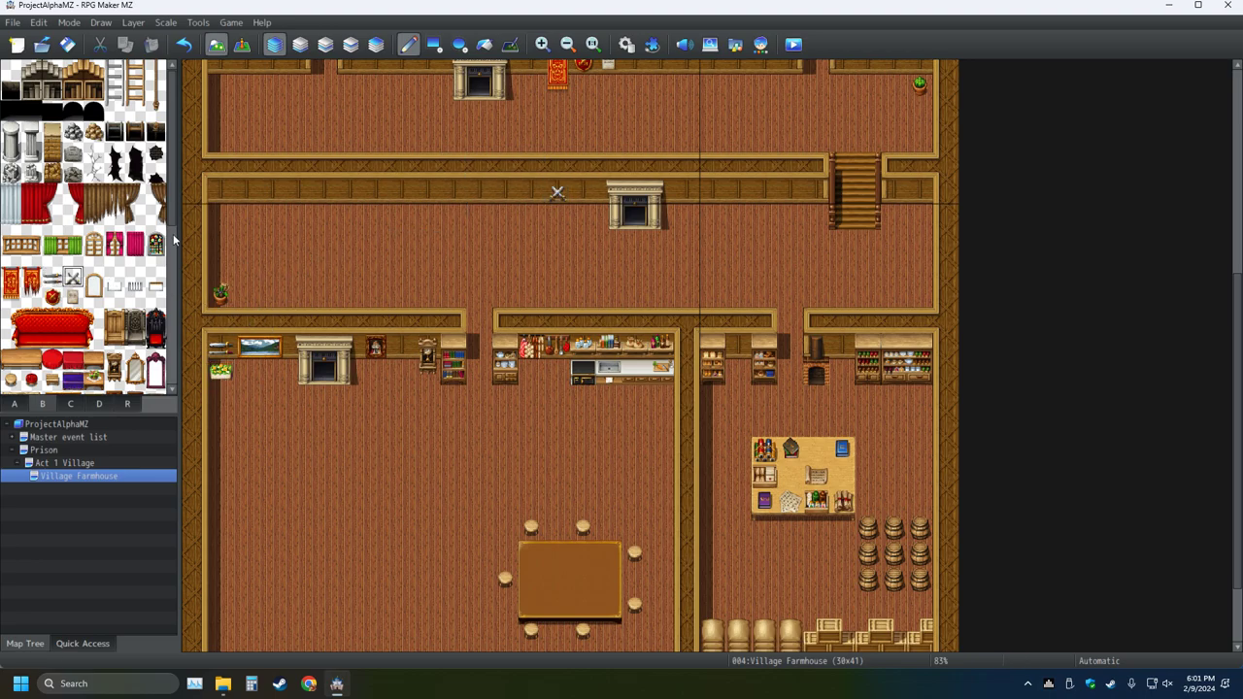
scroll(404, 279, up, 1)
scroll(388, 258, up, 2)
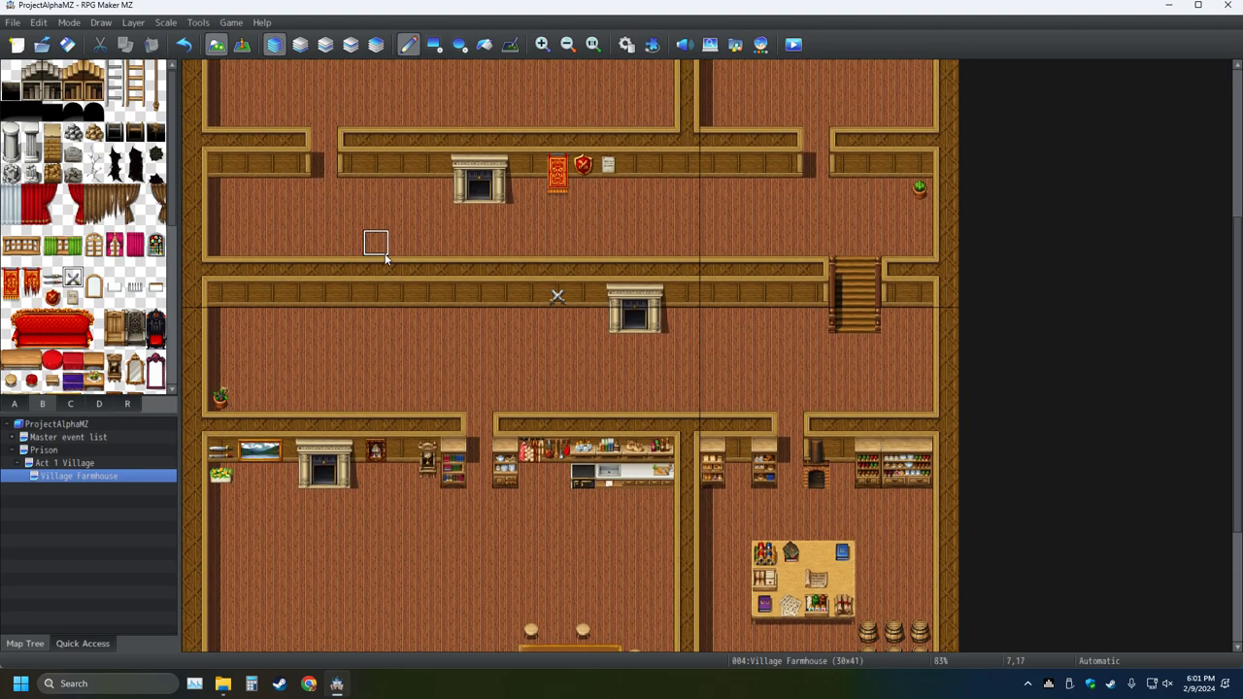
scroll(375, 243, up, 3)
scroll(375, 242, up, 3)
scroll(77, 317, down, 3)
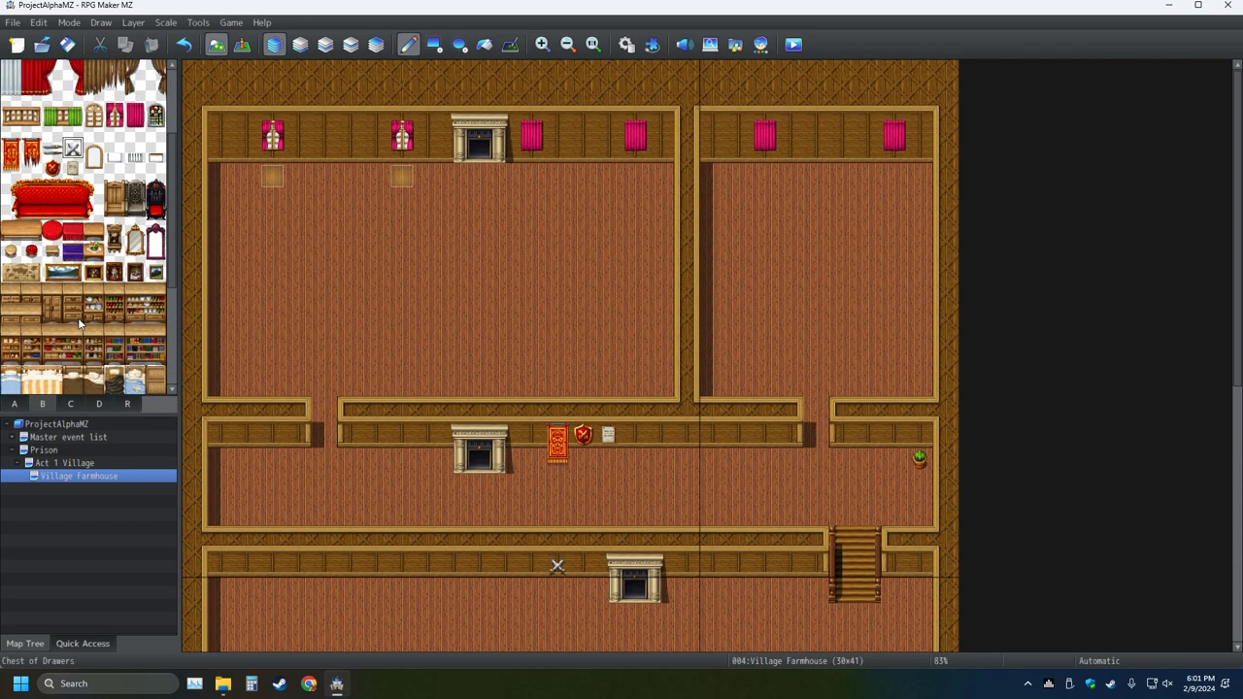
scroll(78, 317, up, 1)
click(70, 403)
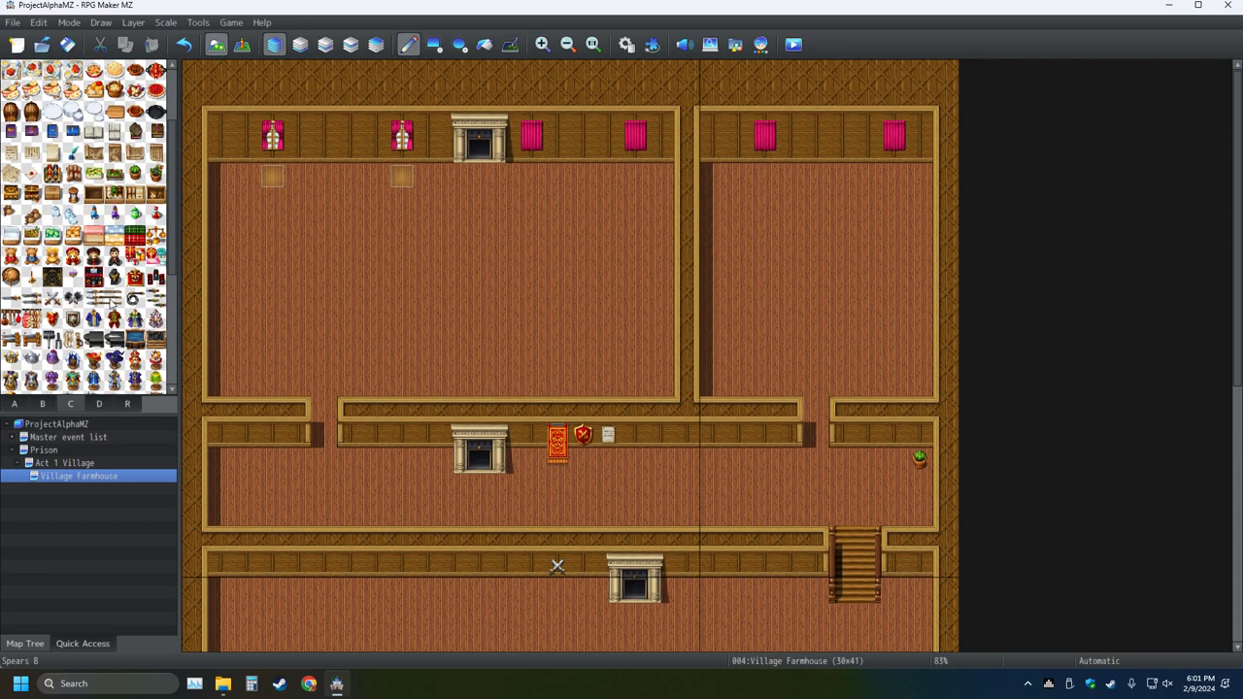
scroll(115, 292, down, 3)
scroll(112, 320, down, 3)
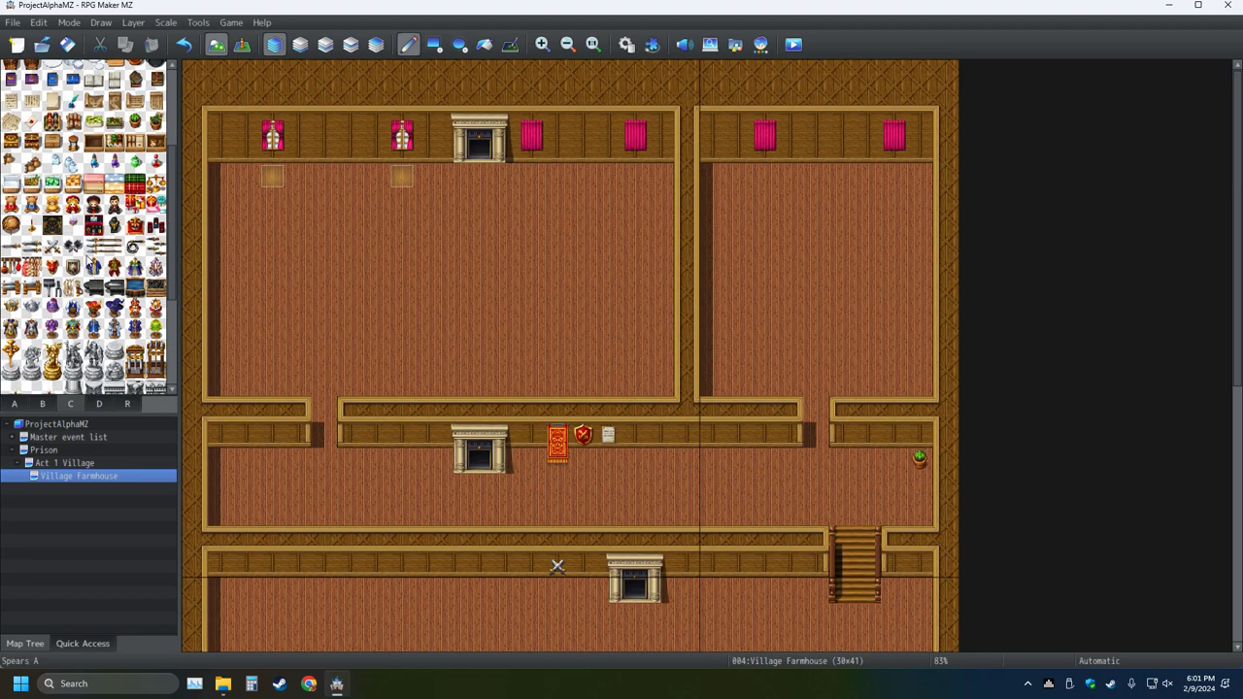
scroll(96, 257, up, 2)
scroll(97, 258, up, 2)
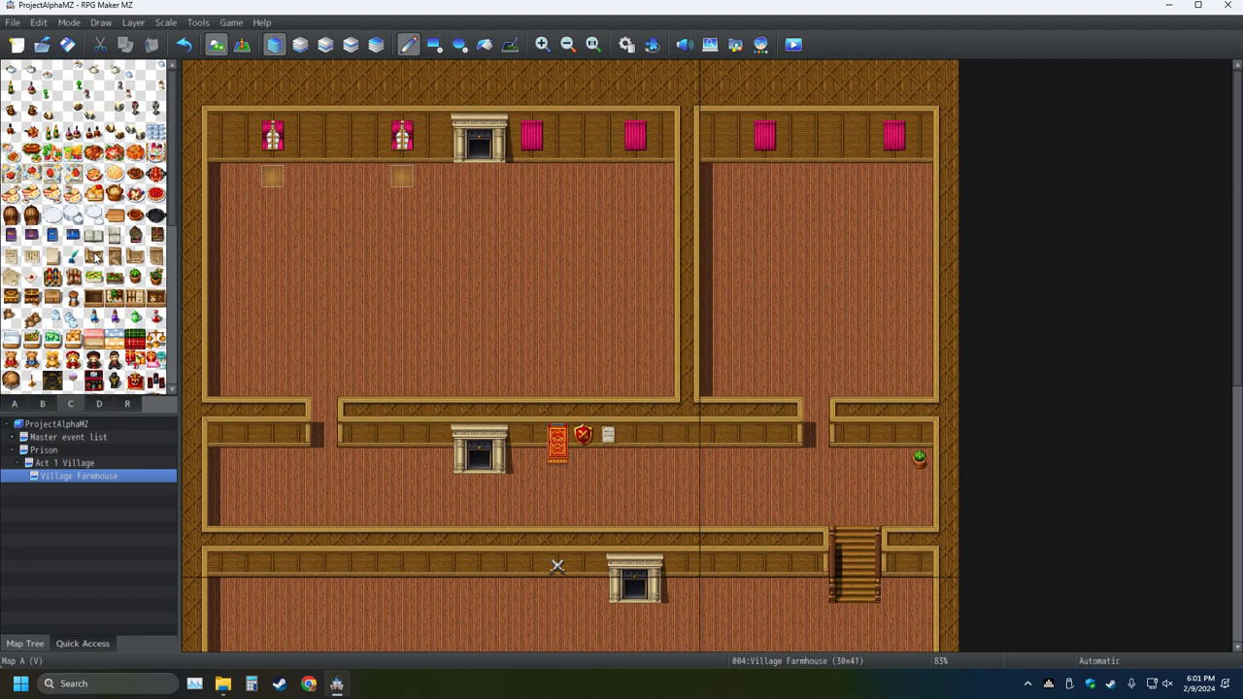
scroll(96, 257, down, 1)
scroll(96, 258, down, 1)
scroll(96, 258, down, 1)
scroll(96, 257, down, 1)
scroll(70, 247, down, 1)
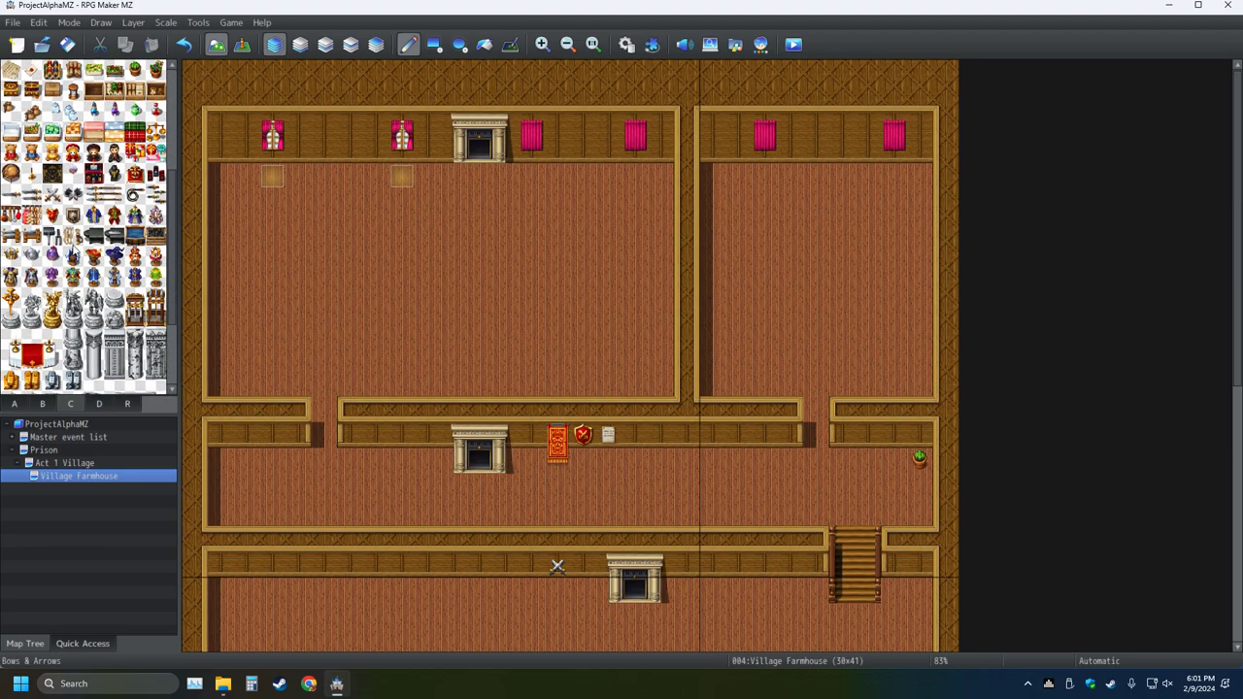
scroll(375, 288, down, 1)
scroll(402, 288, down, 1)
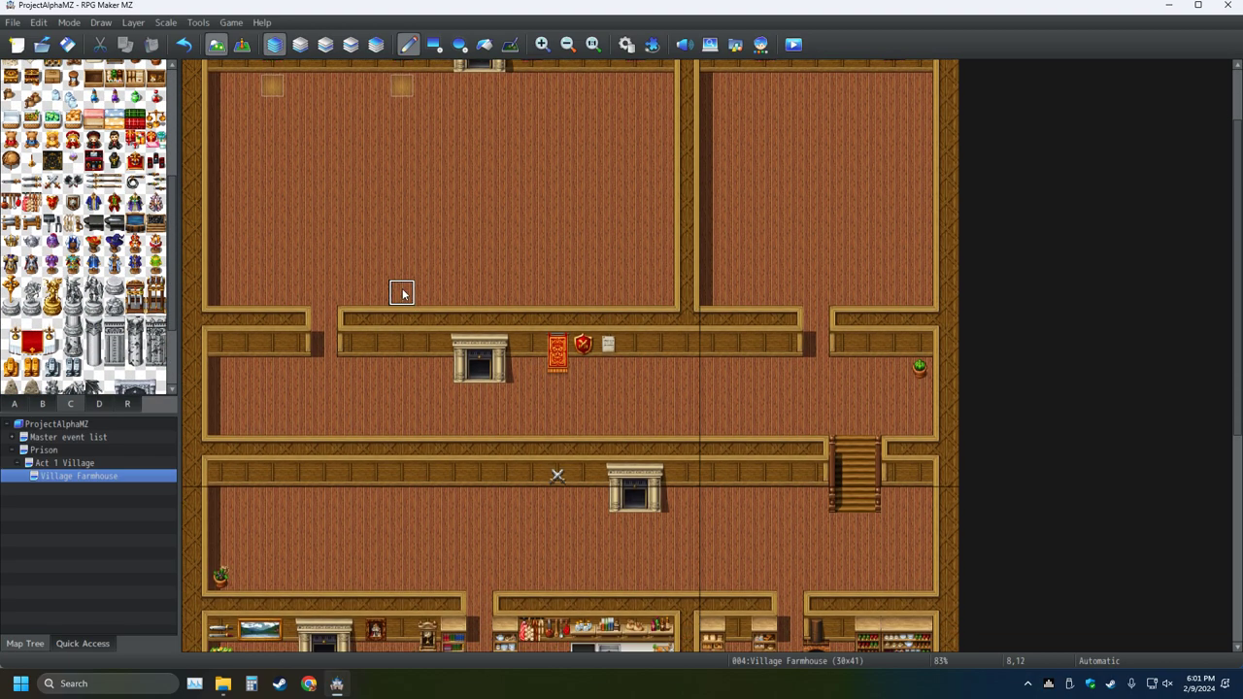
scroll(402, 289, down, 1)
scroll(73, 251, down, 1)
scroll(73, 250, up, 1)
scroll(73, 253, up, 1)
scroll(73, 251, down, 1)
scroll(73, 250, down, 1)
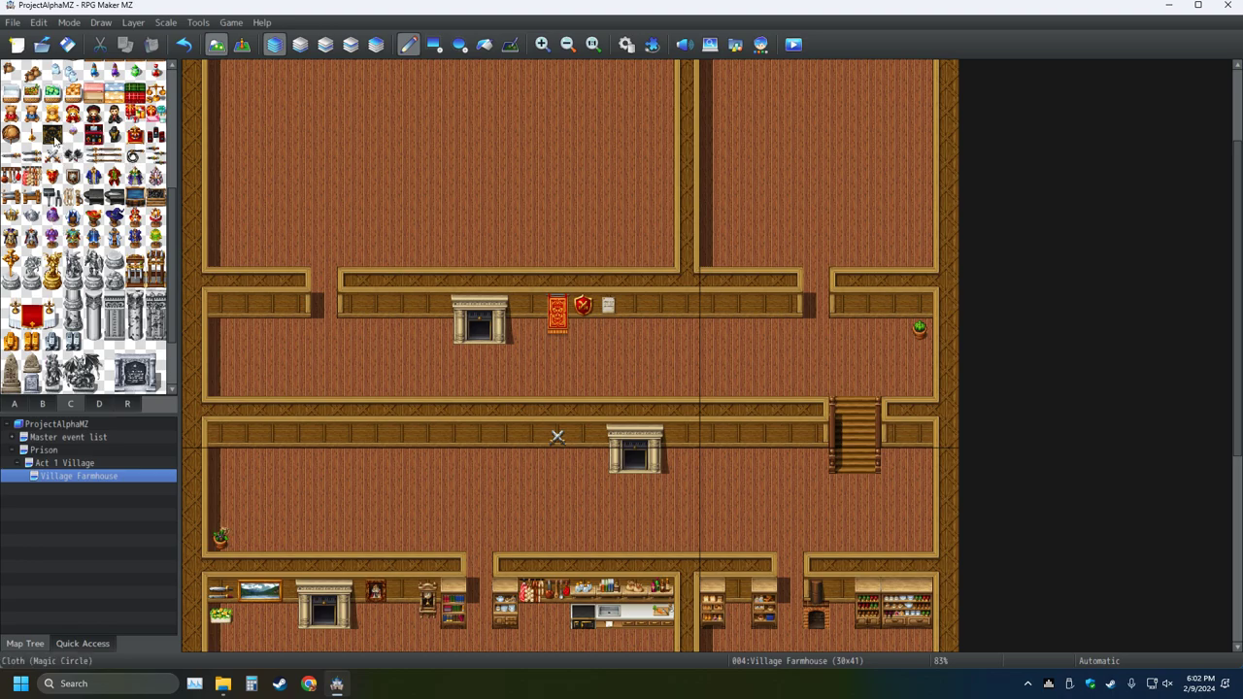
click(53, 133)
click(401, 305)
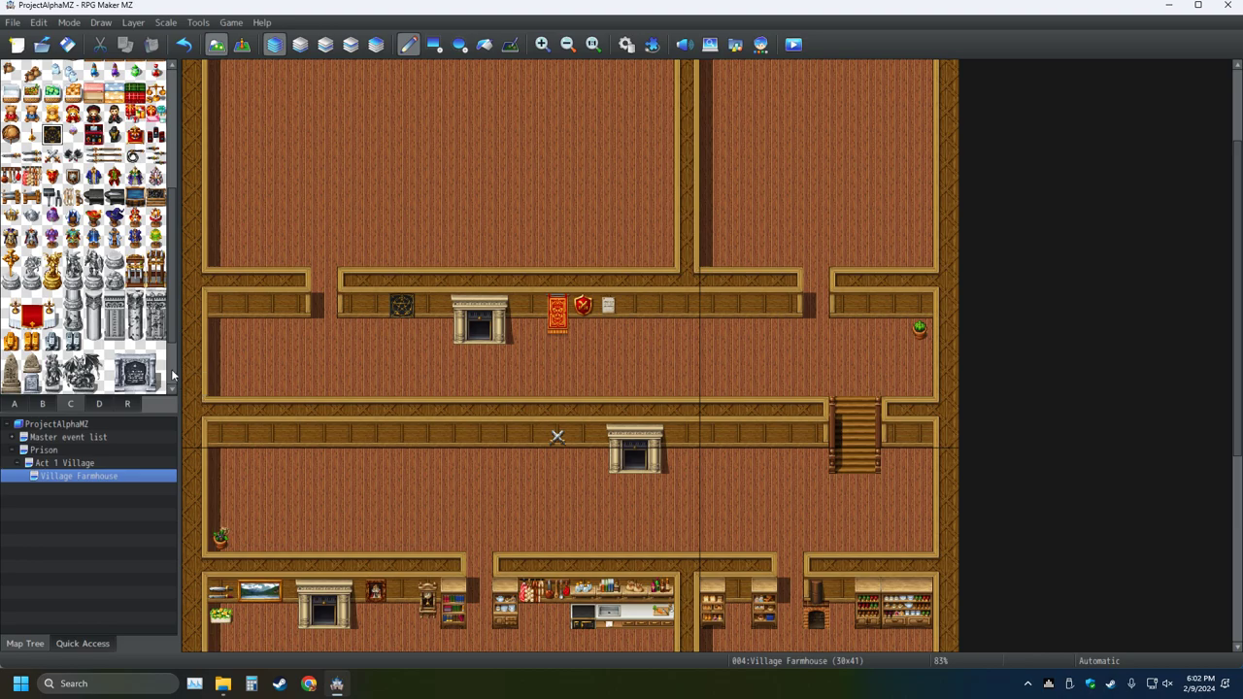
click(184, 45)
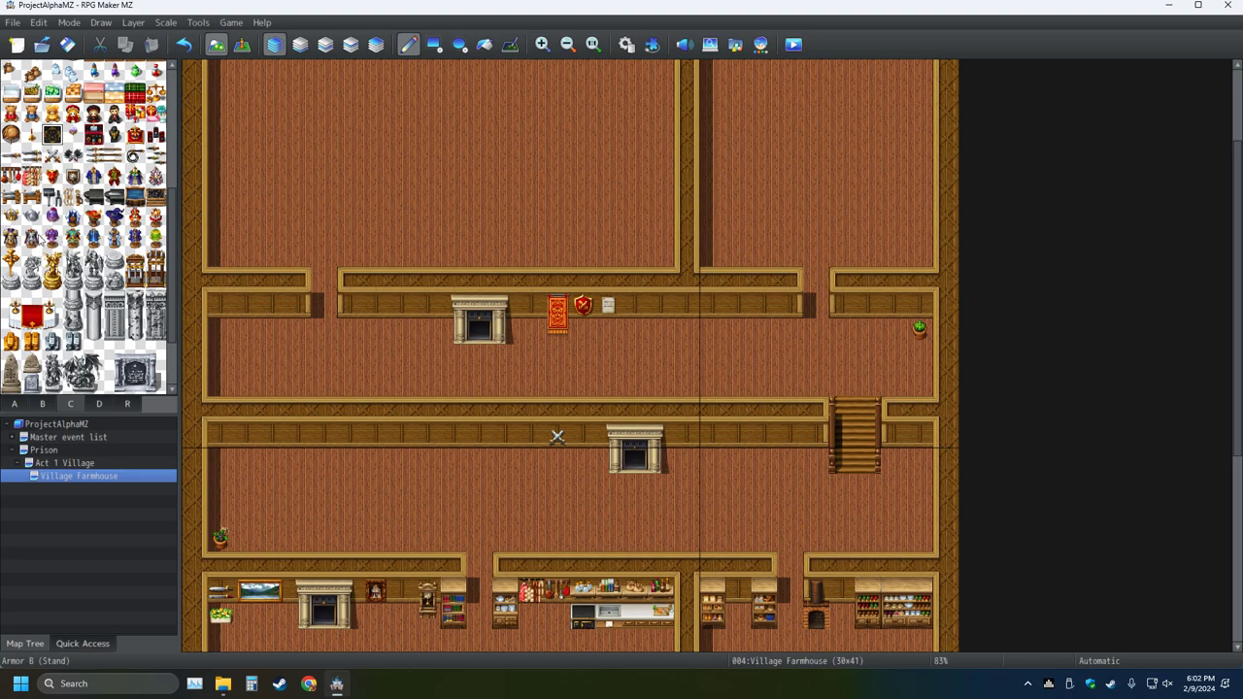
scroll(76, 201, down, 1)
scroll(74, 220, down, 1)
scroll(73, 219, down, 1)
scroll(73, 216, down, 1)
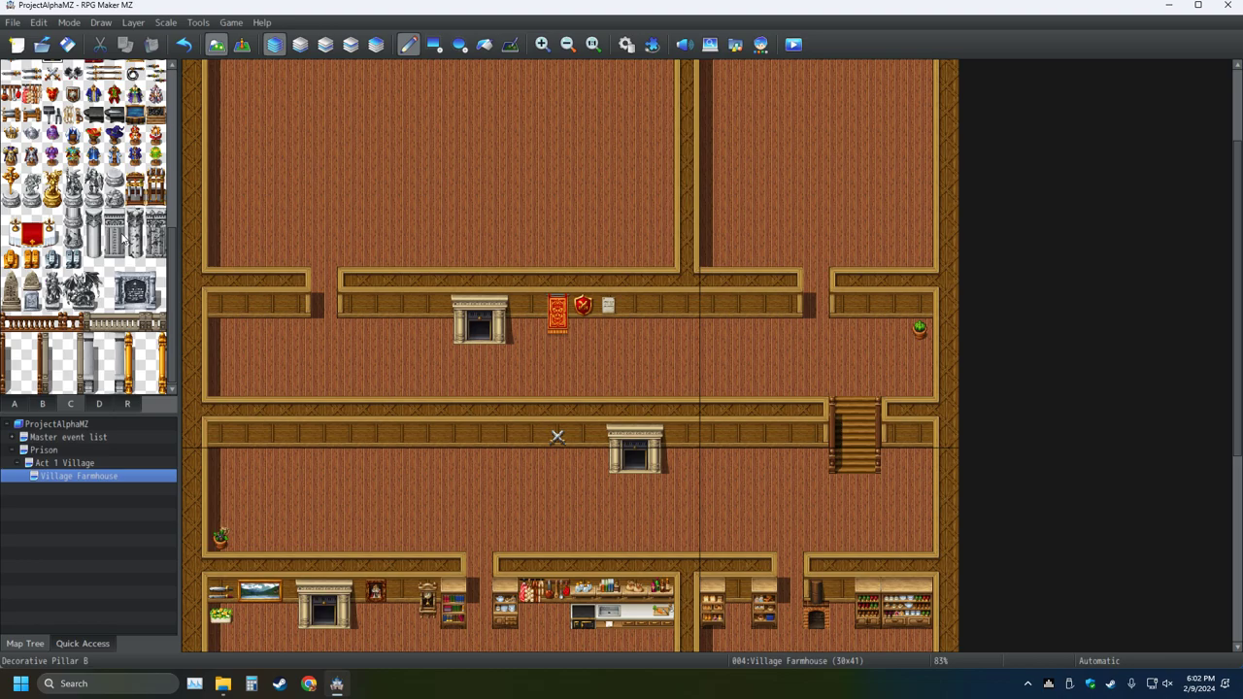
scroll(402, 257, down, 2)
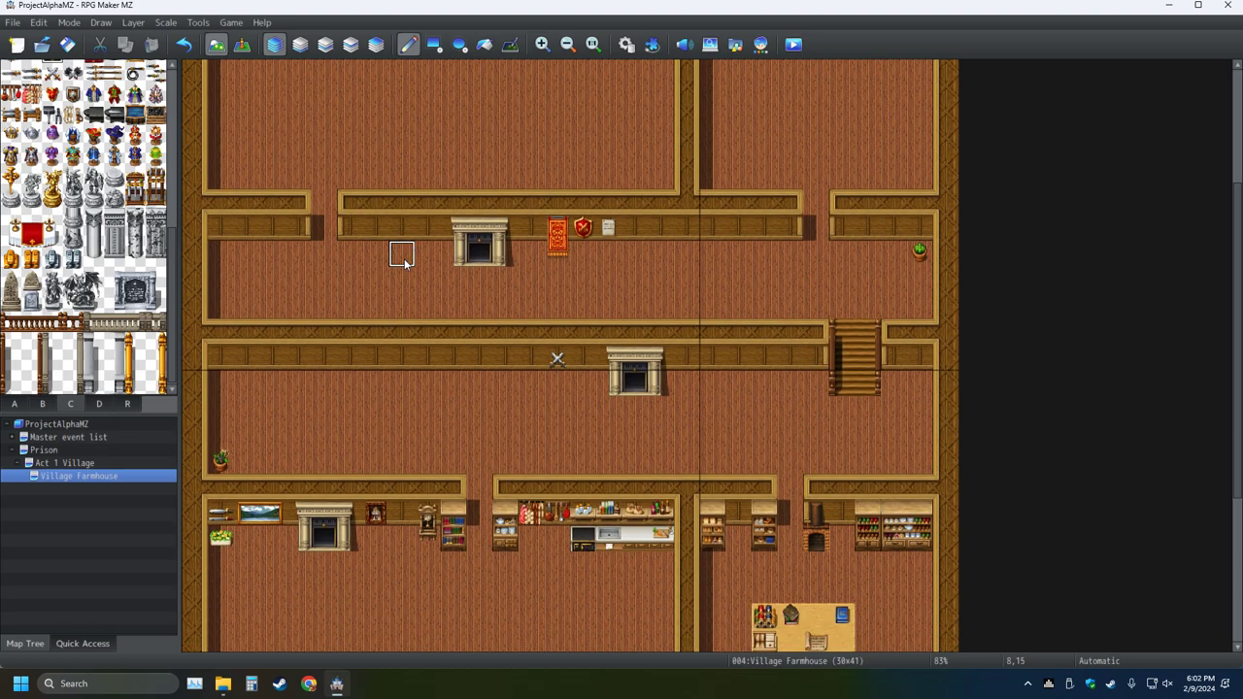
scroll(402, 258, down, 2)
scroll(406, 262, down, 1)
scroll(406, 291, down, 2)
scroll(402, 355, down, 1)
scroll(402, 327, up, 1)
scroll(407, 332, up, 2)
scroll(406, 328, up, 2)
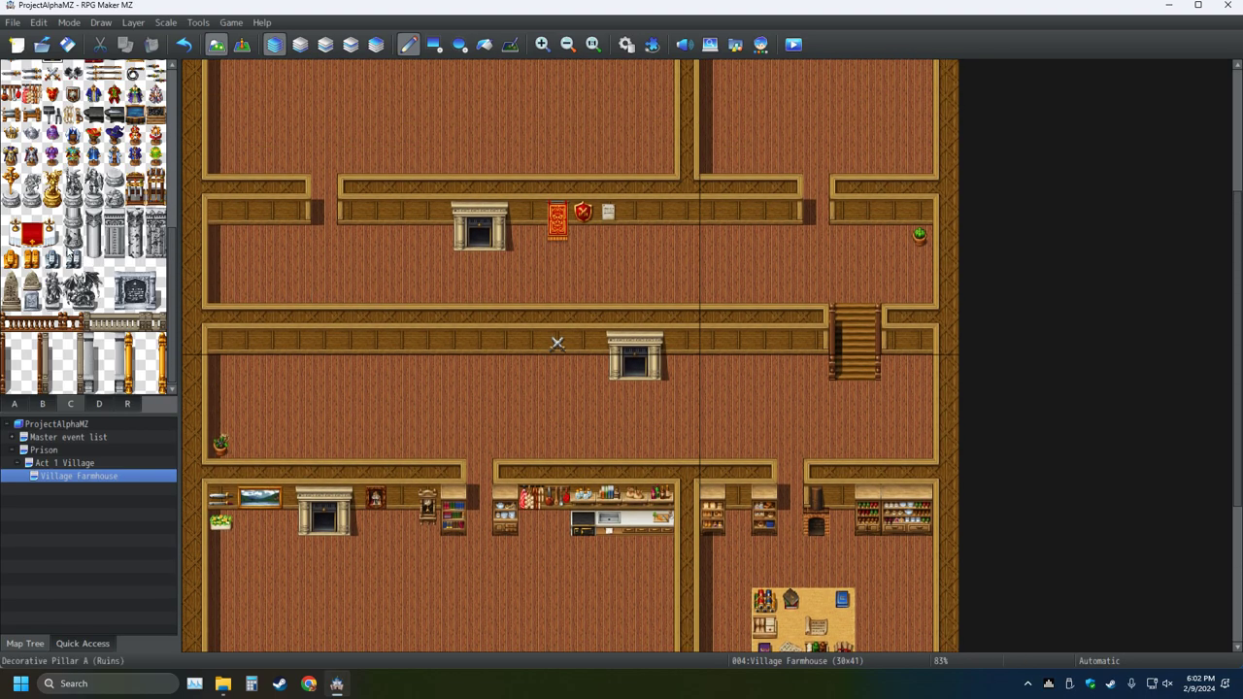
drag(53, 243, 19, 231)
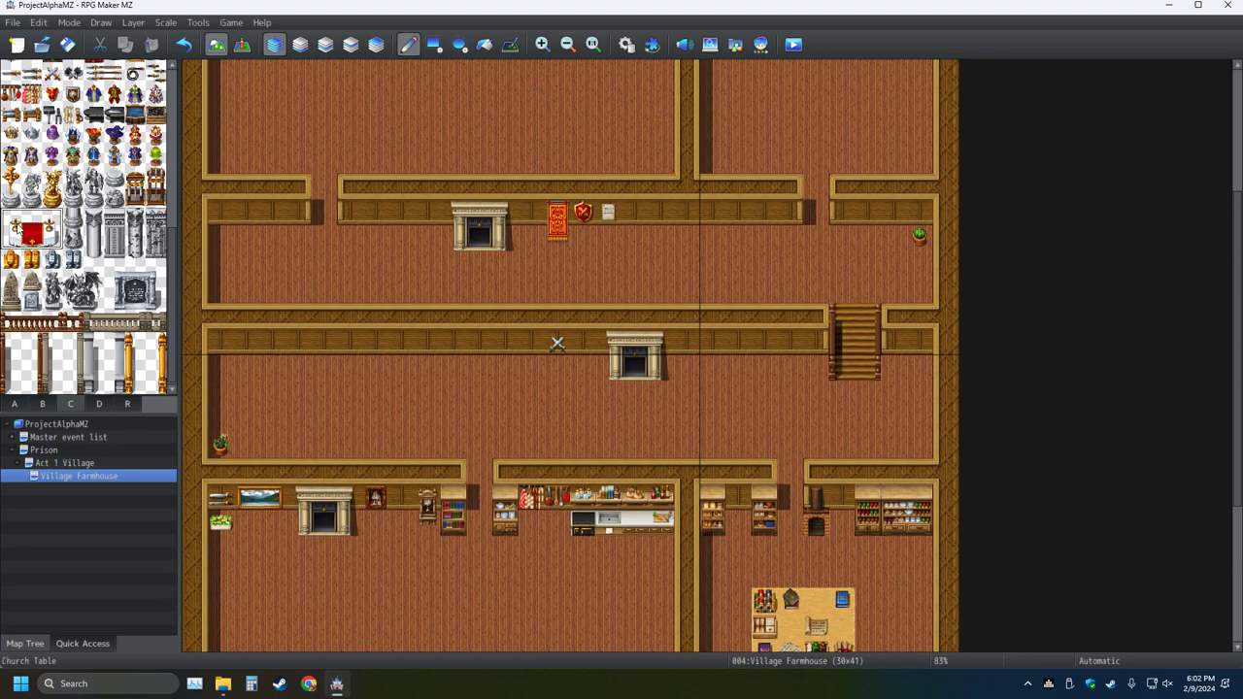
click(652, 243)
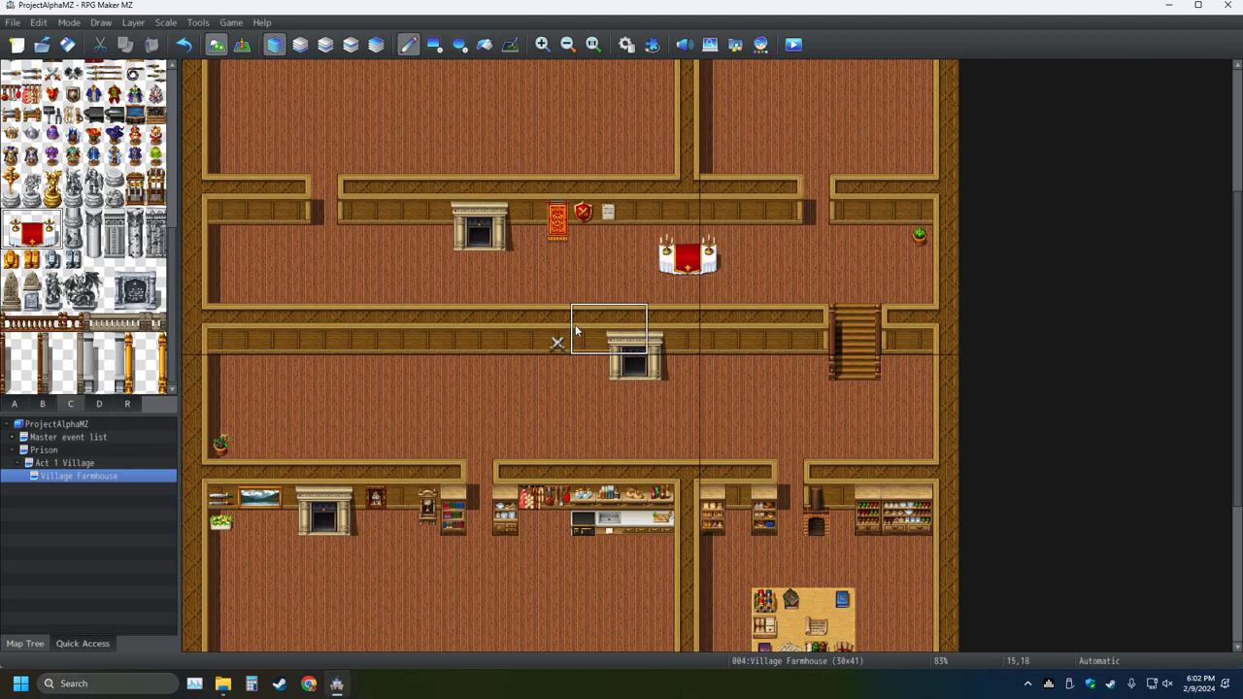
click(183, 43)
click(668, 221)
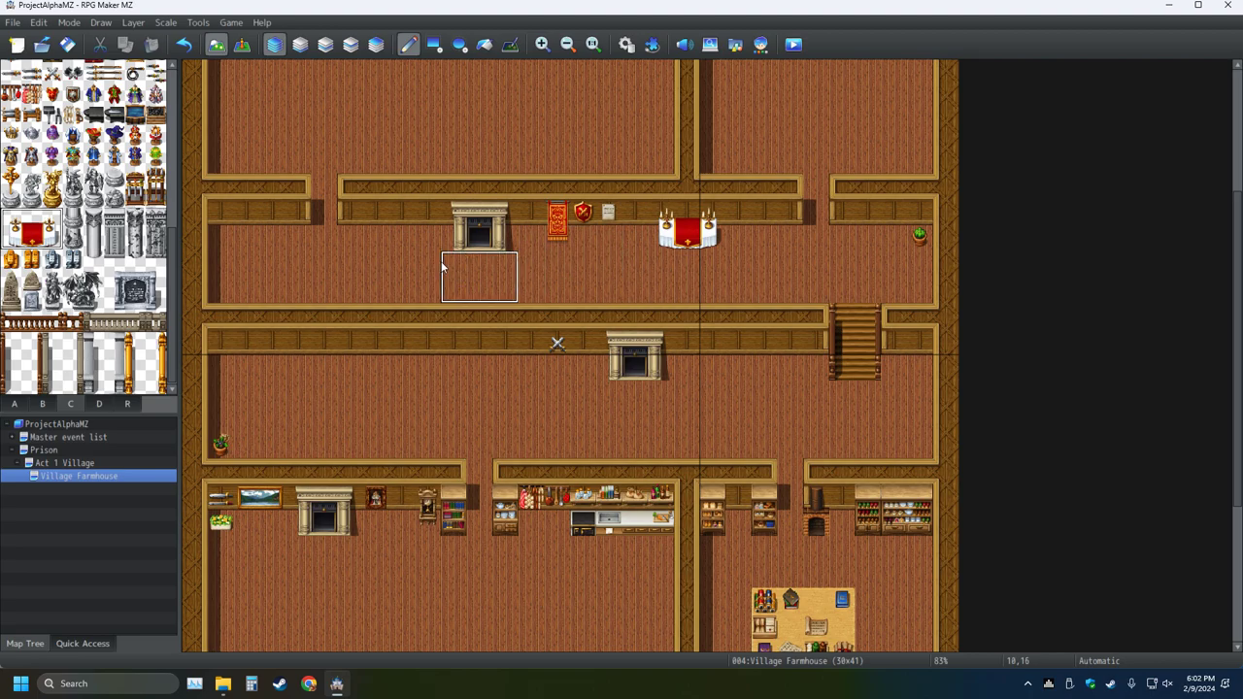
click(184, 44)
click(657, 219)
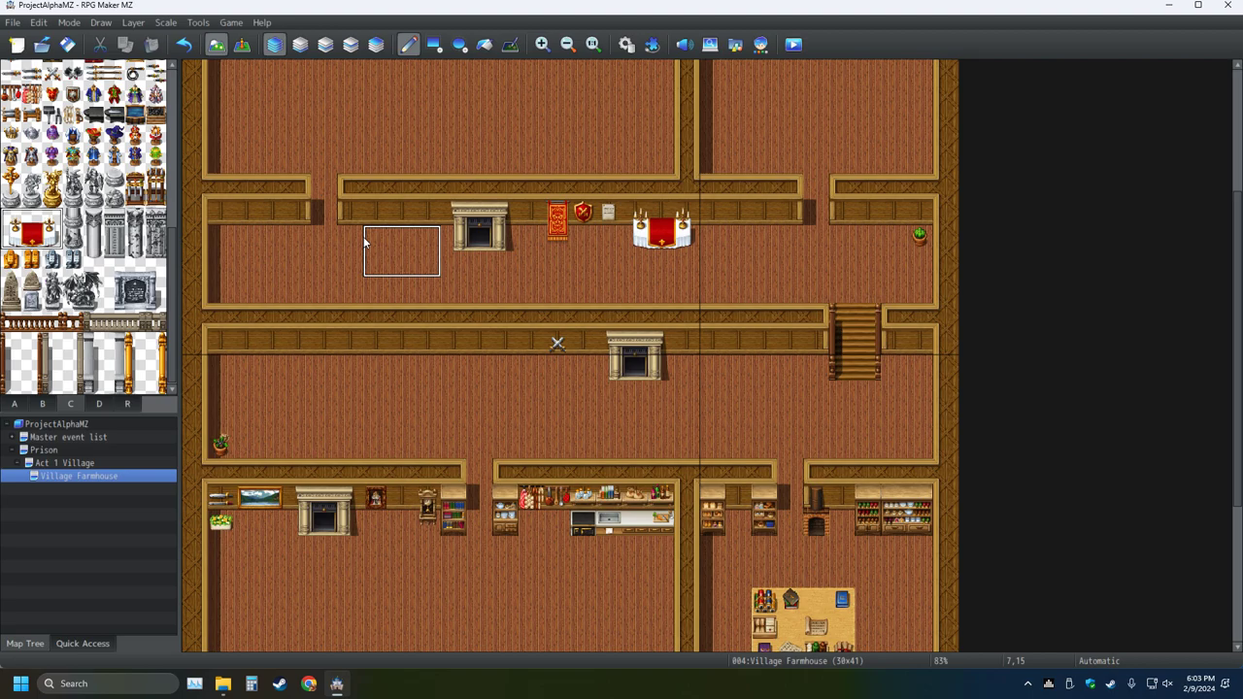
click(183, 44)
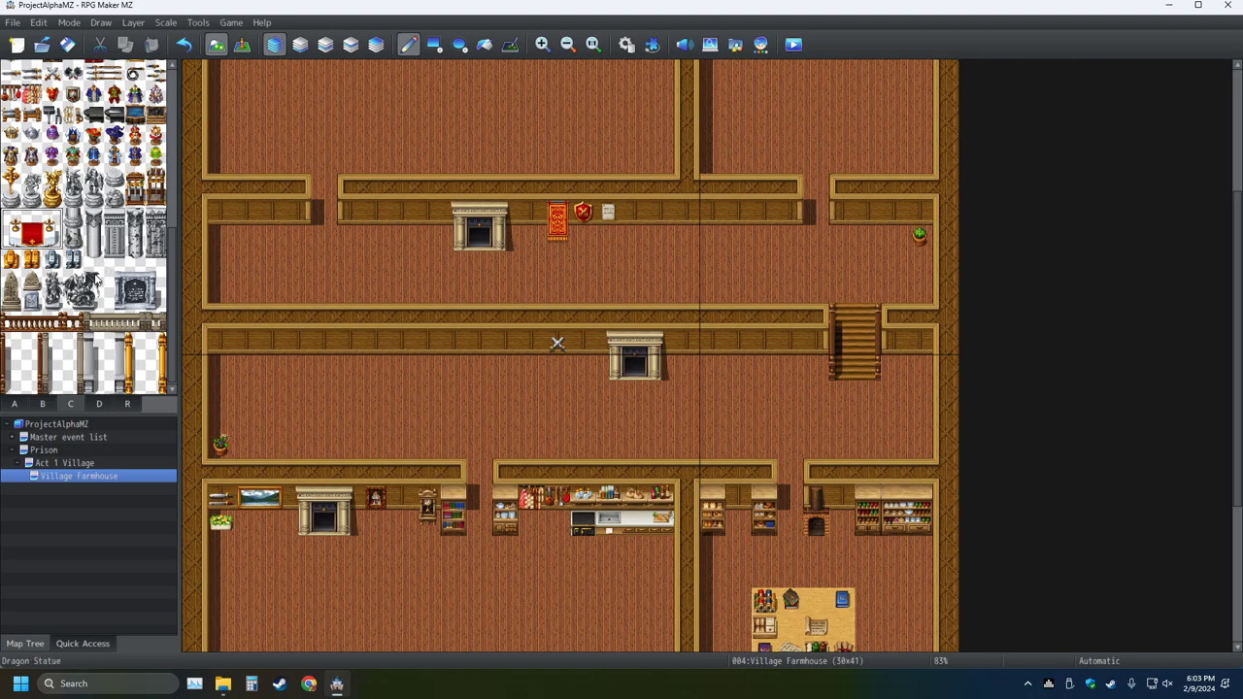
scroll(95, 279, up, 1)
scroll(97, 278, up, 1)
scroll(102, 276, up, 1)
scroll(107, 275, up, 2)
scroll(109, 277, up, 2)
scroll(108, 277, up, 2)
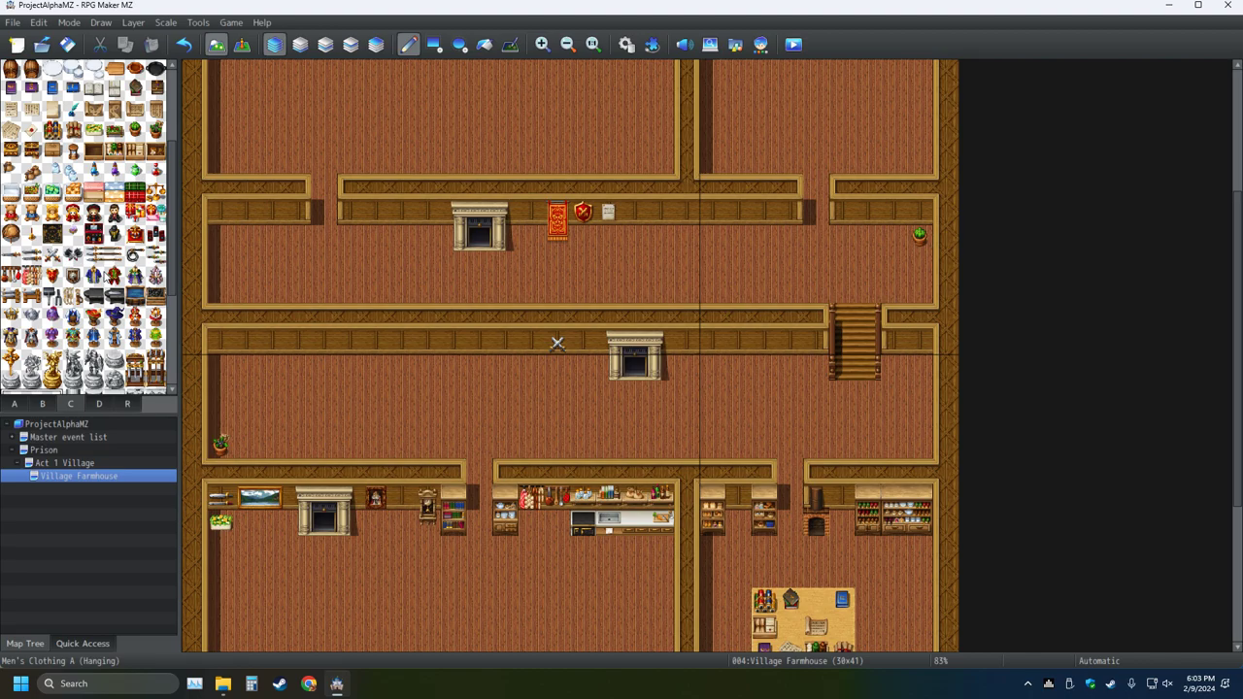
click(98, 403)
click(70, 403)
click(11, 233)
scroll(338, 430, down, 2)
scroll(338, 430, down, 3)
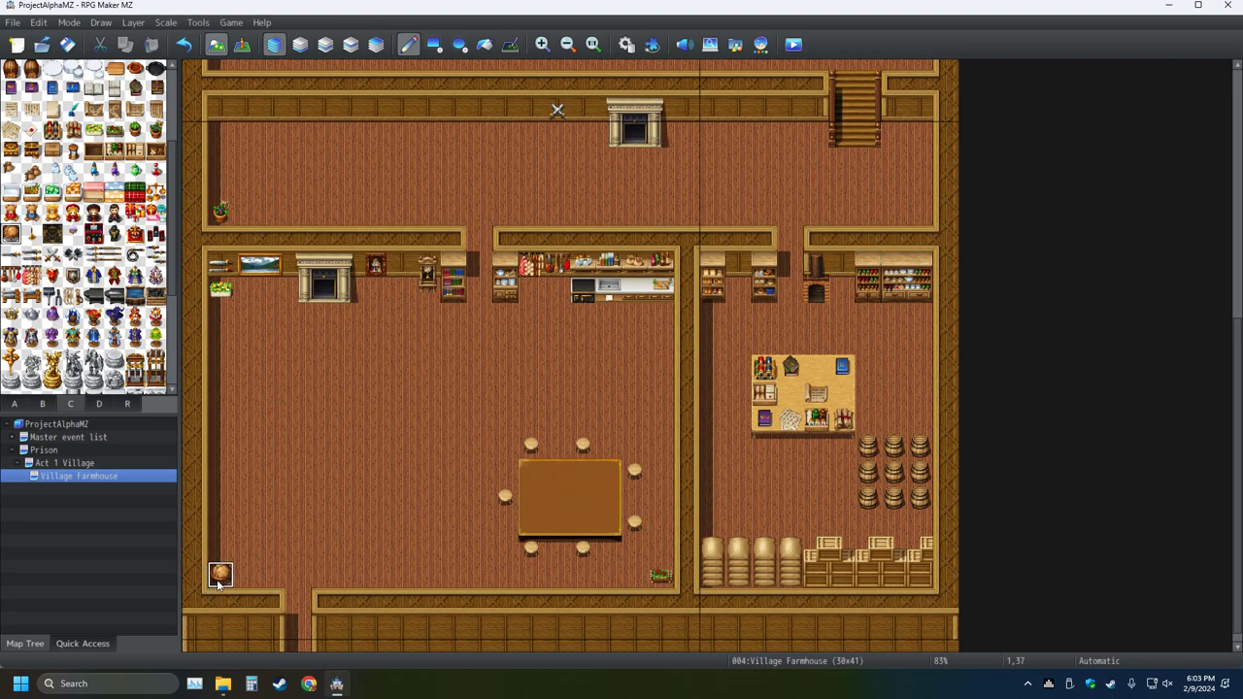
click(242, 43)
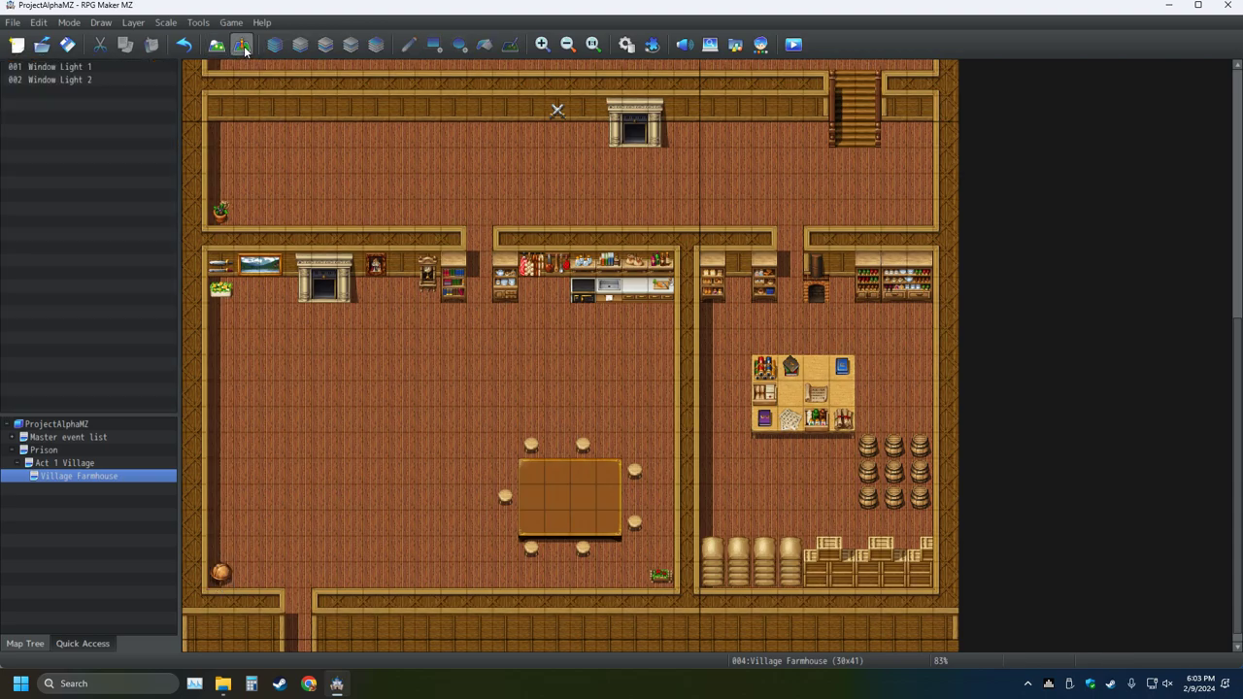
double_click(221, 574)
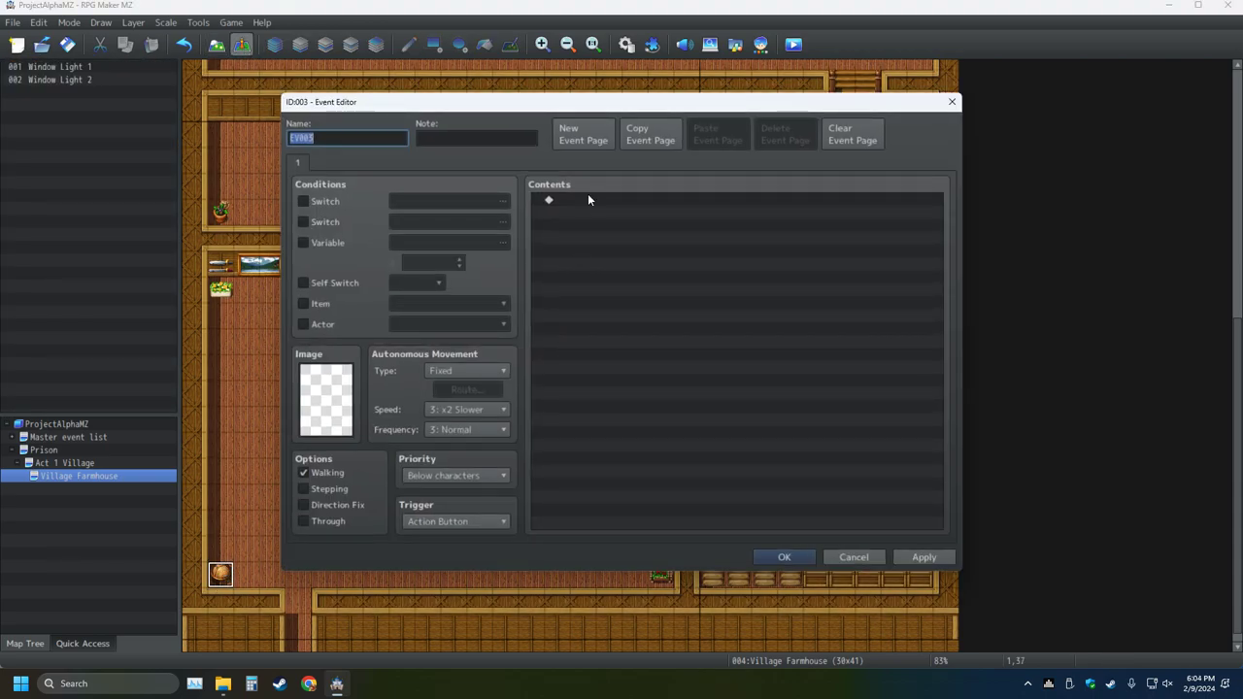
double_click(589, 201)
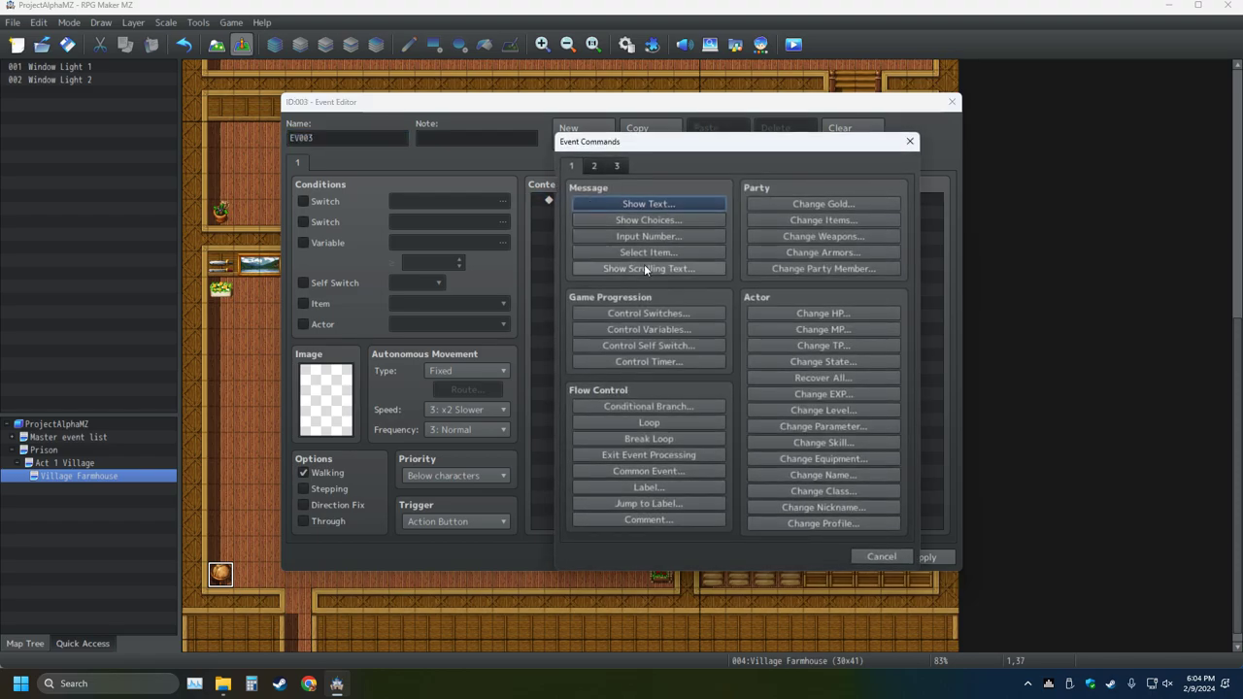
click(599, 169)
click(657, 452)
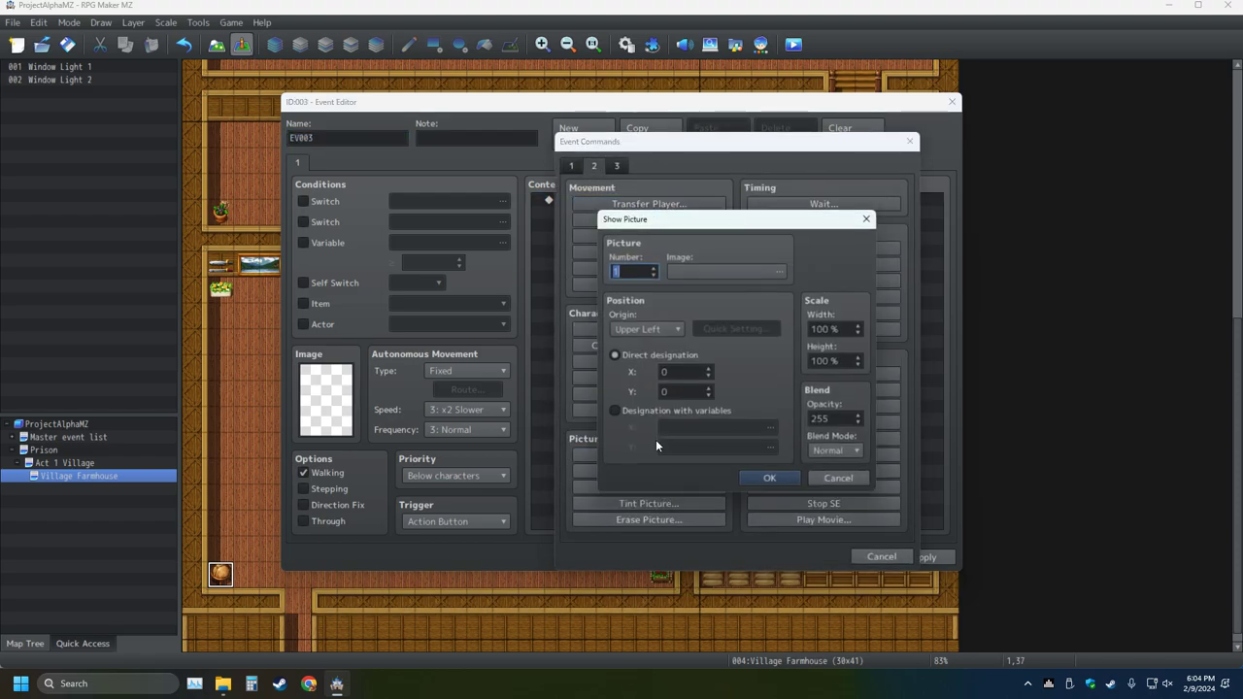
click(841, 479)
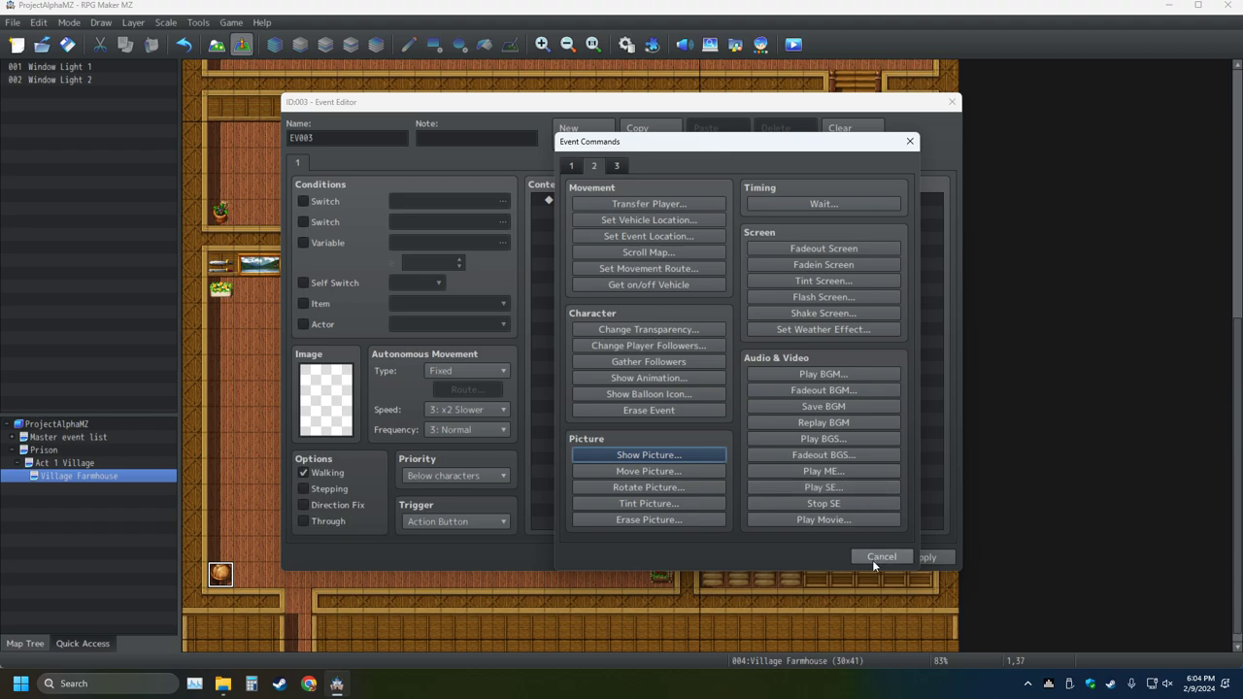
click(872, 557)
click(852, 556)
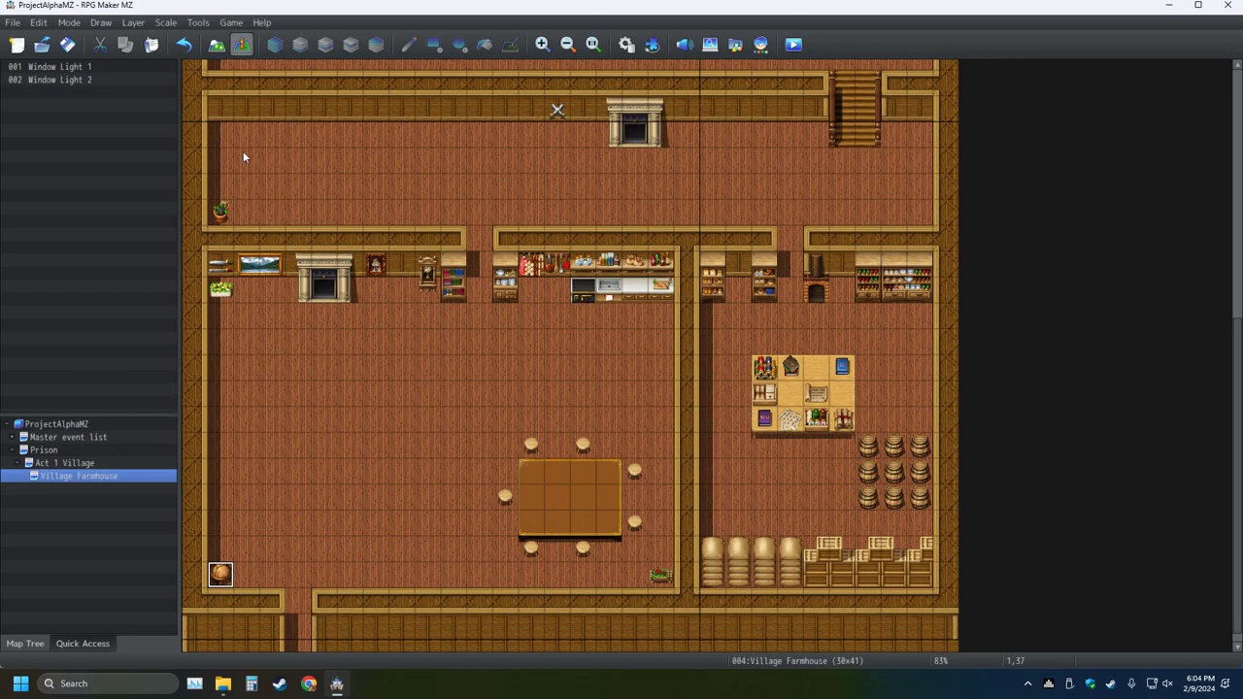
click(217, 43)
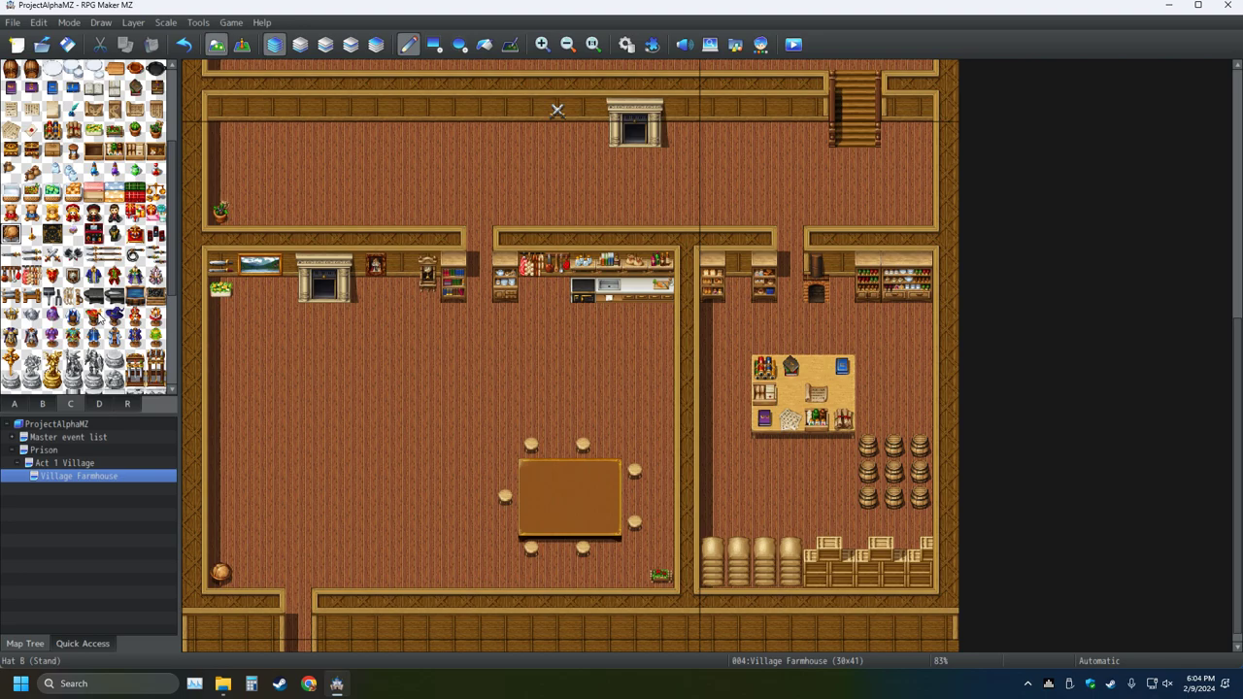
- Create an 'Ideas' event on an empty tile of the Master event list map, then reopen it
click(65, 437)
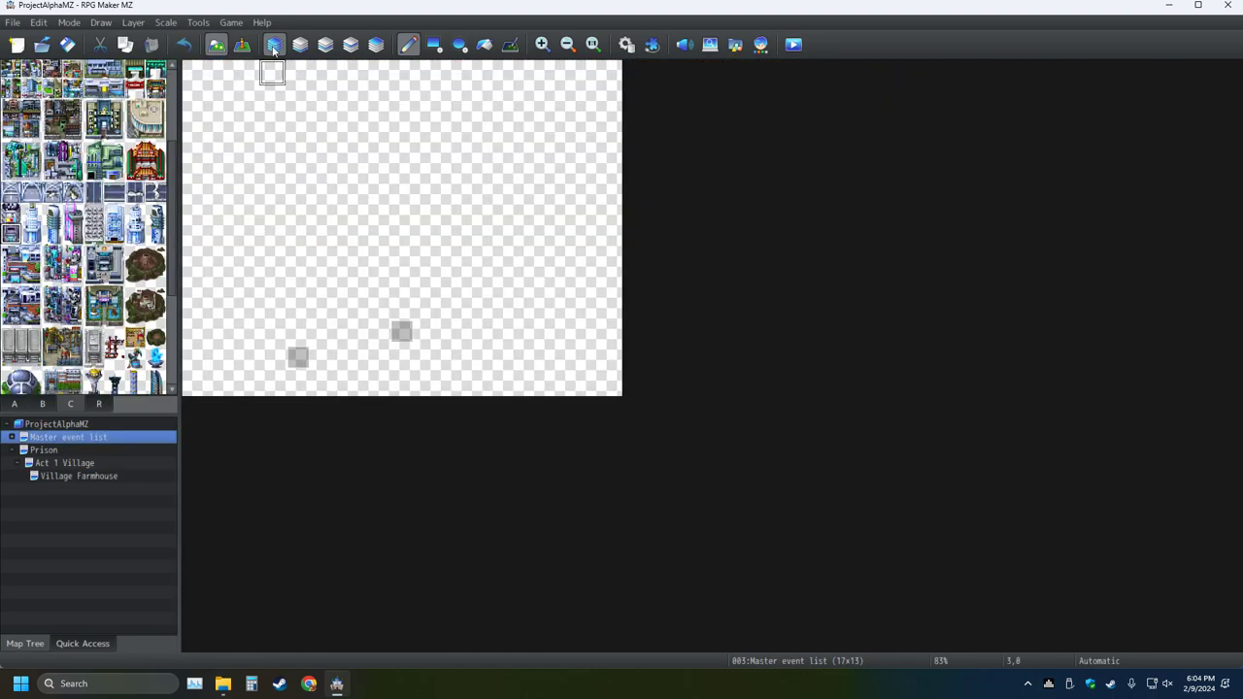
click(242, 44)
double_click(257, 210)
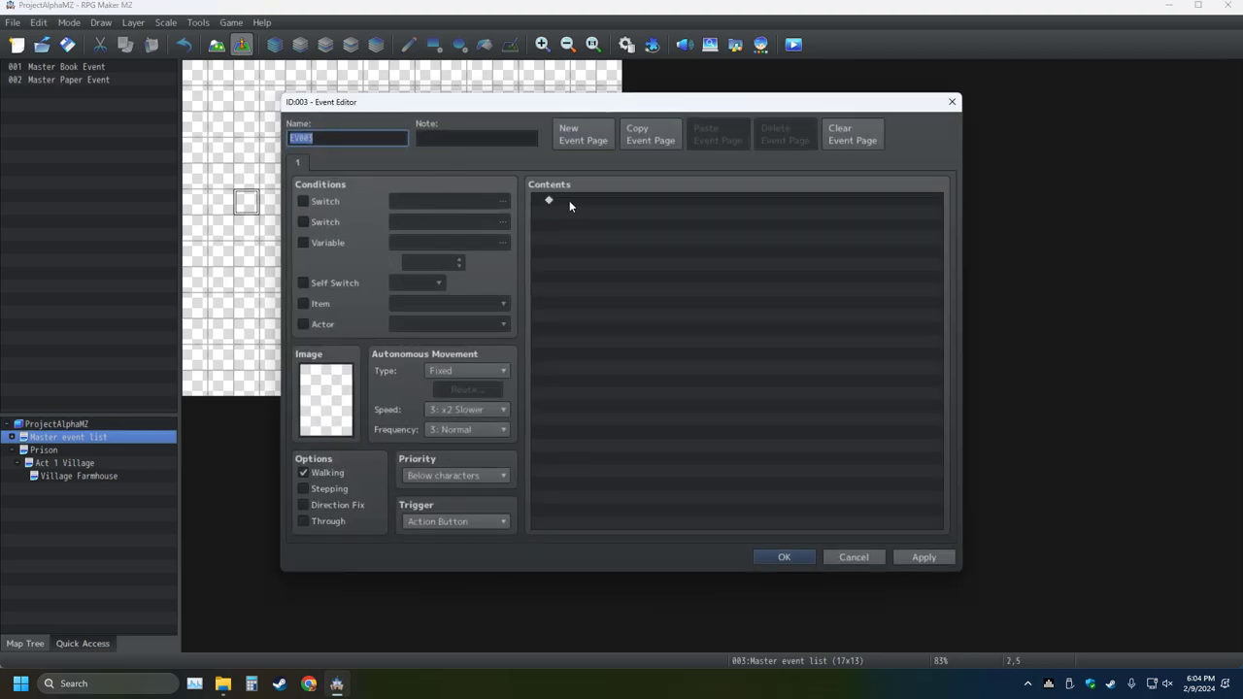
click(337, 139)
double_click(339, 140)
text(Ideas)
key(Return)
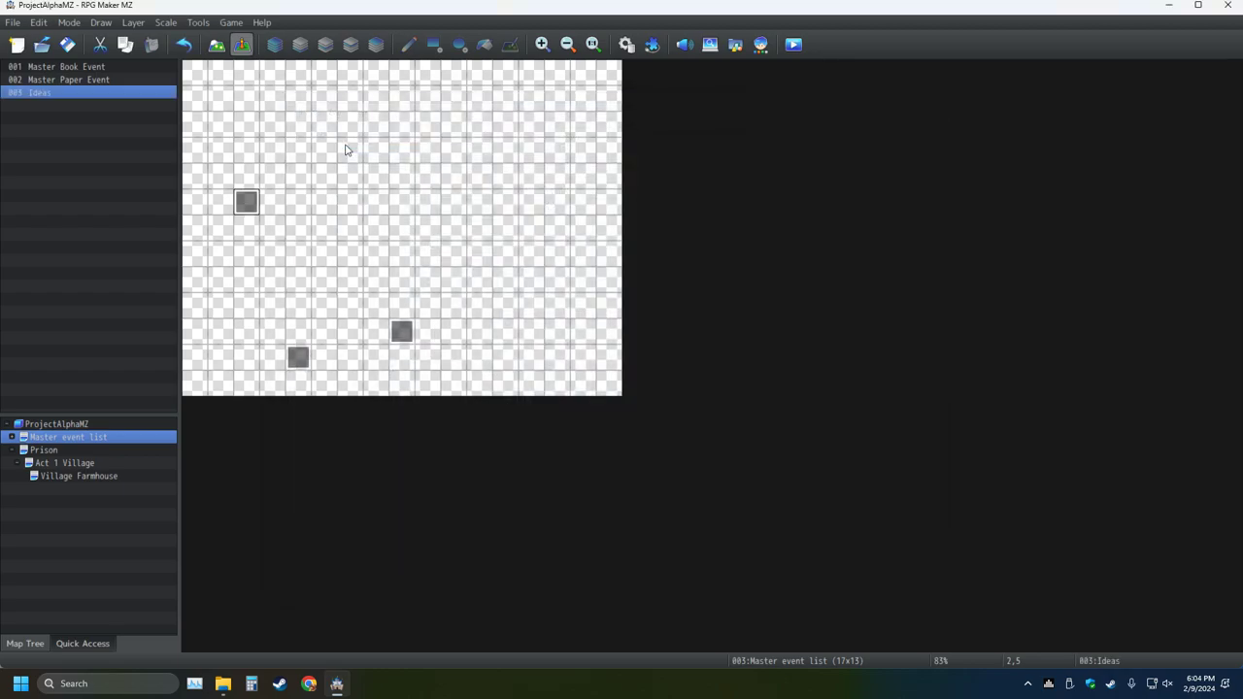
key(Return)
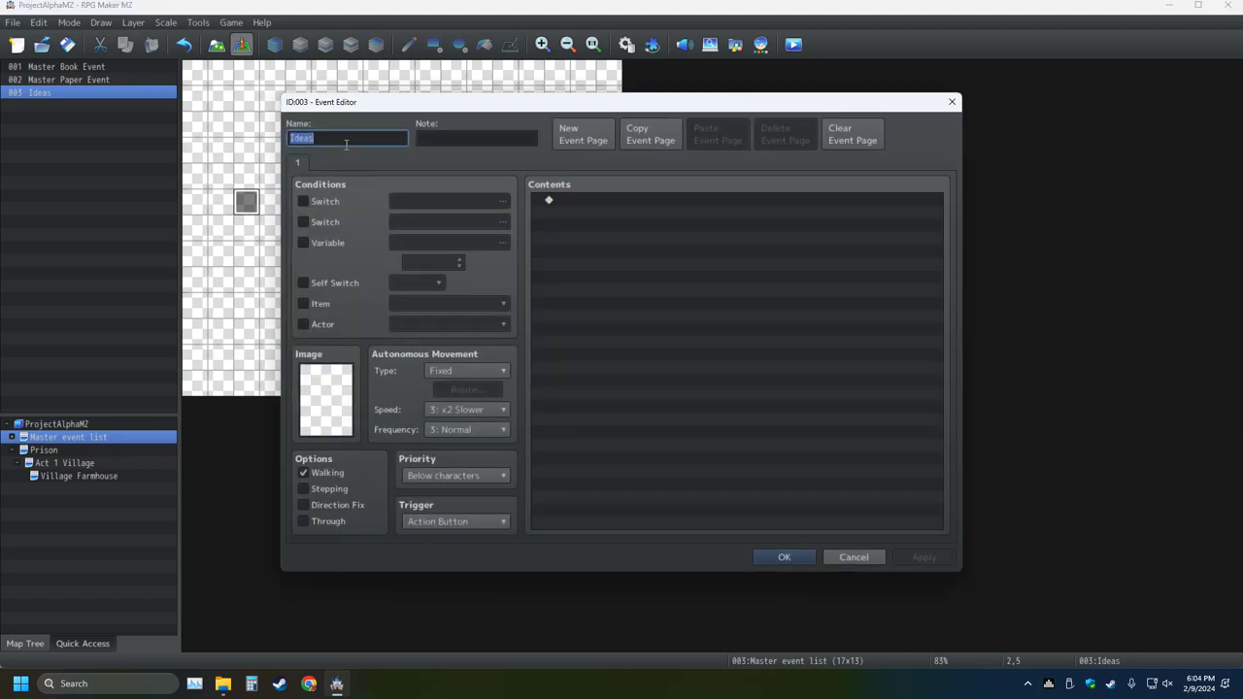
- Add a Comment command to the Ideas event with the 'Draw world map, then save as png' note
double_click(685, 201)
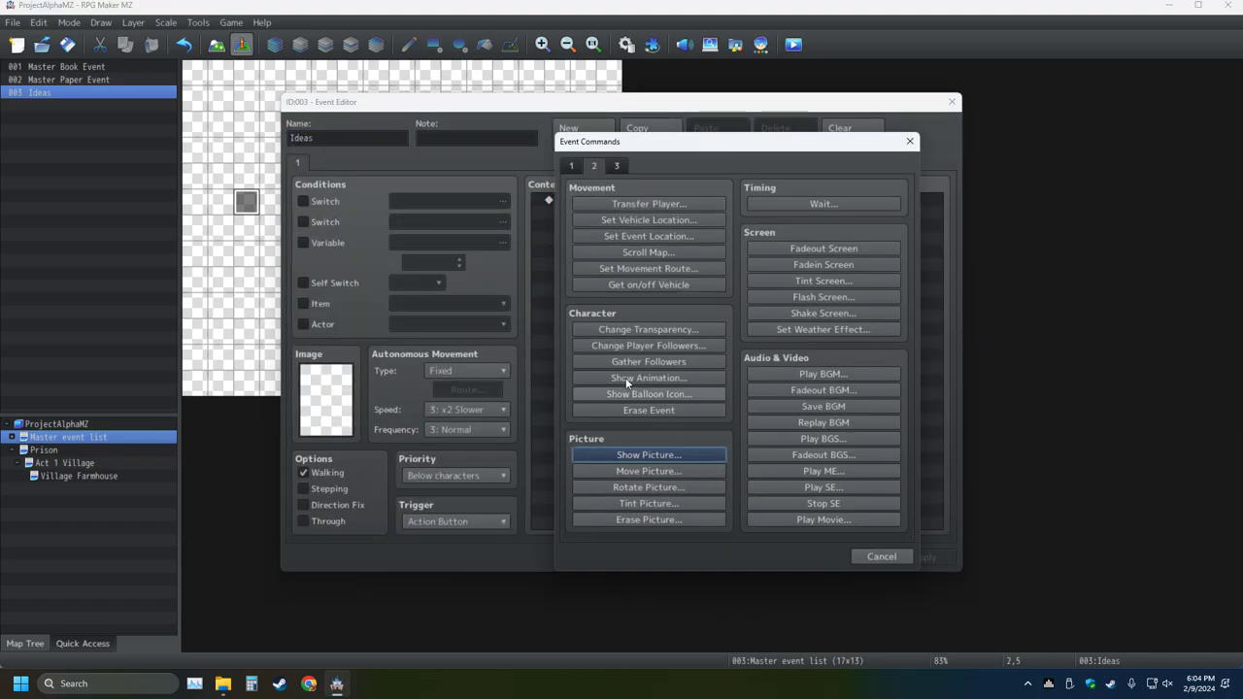
click(571, 165)
click(676, 516)
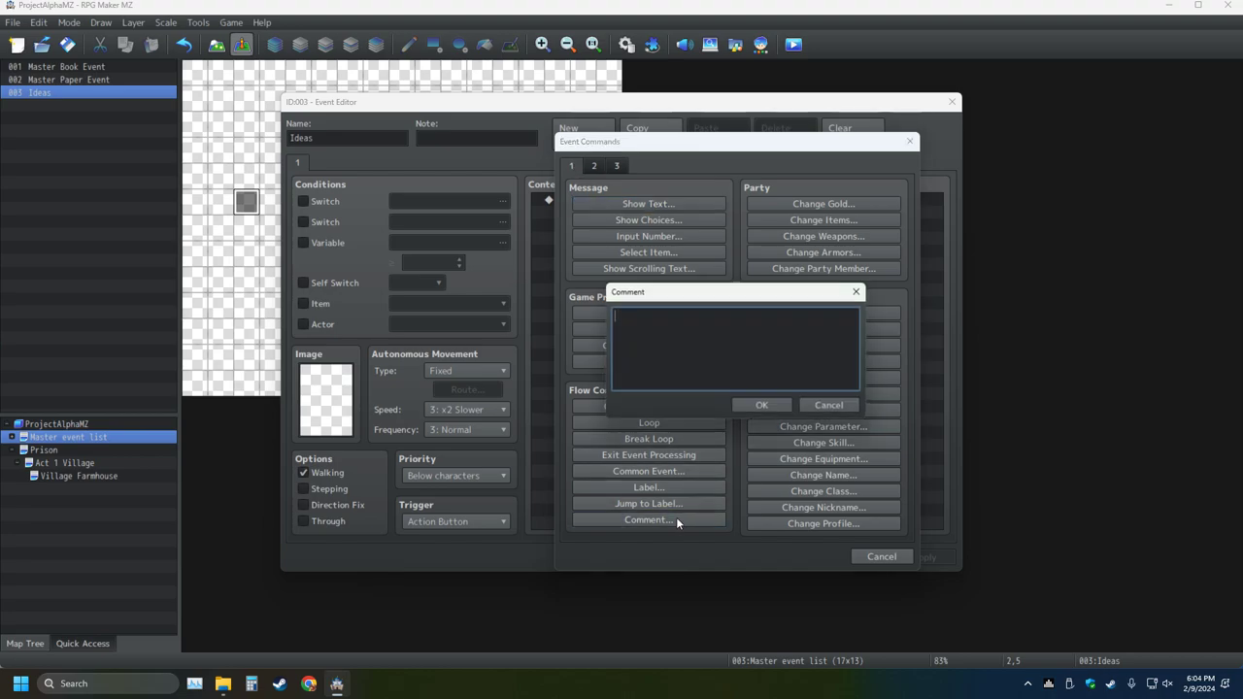
text(Draw world map, then add)
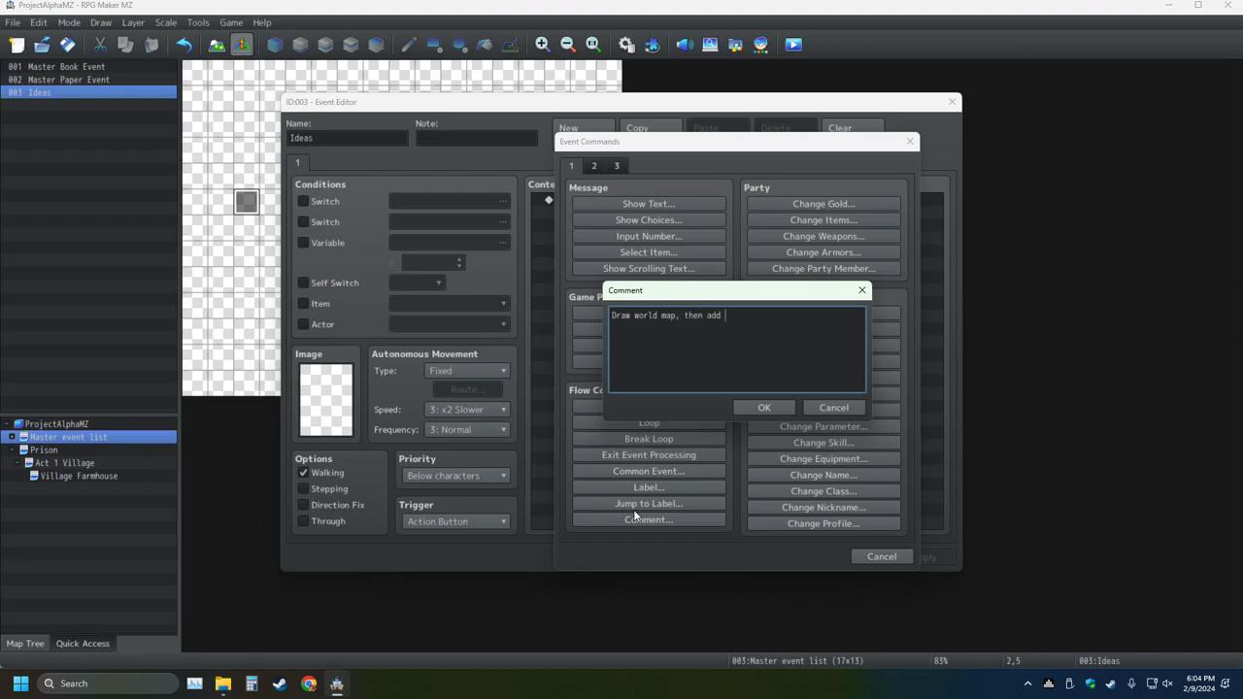
key(BackSpace)
key(BackSpace)
key(BackSpace)
key(BackSpace)
key(BackSpace)
text(save s)
text(s png)
text(finally)
text(make event)
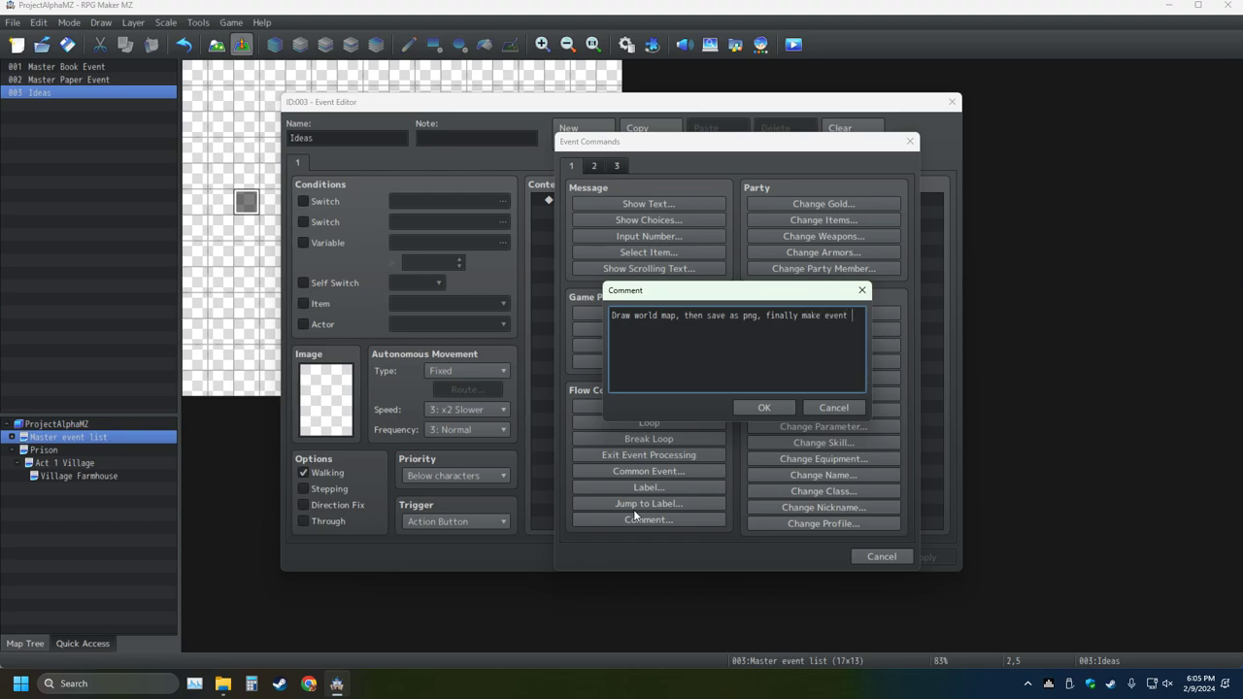